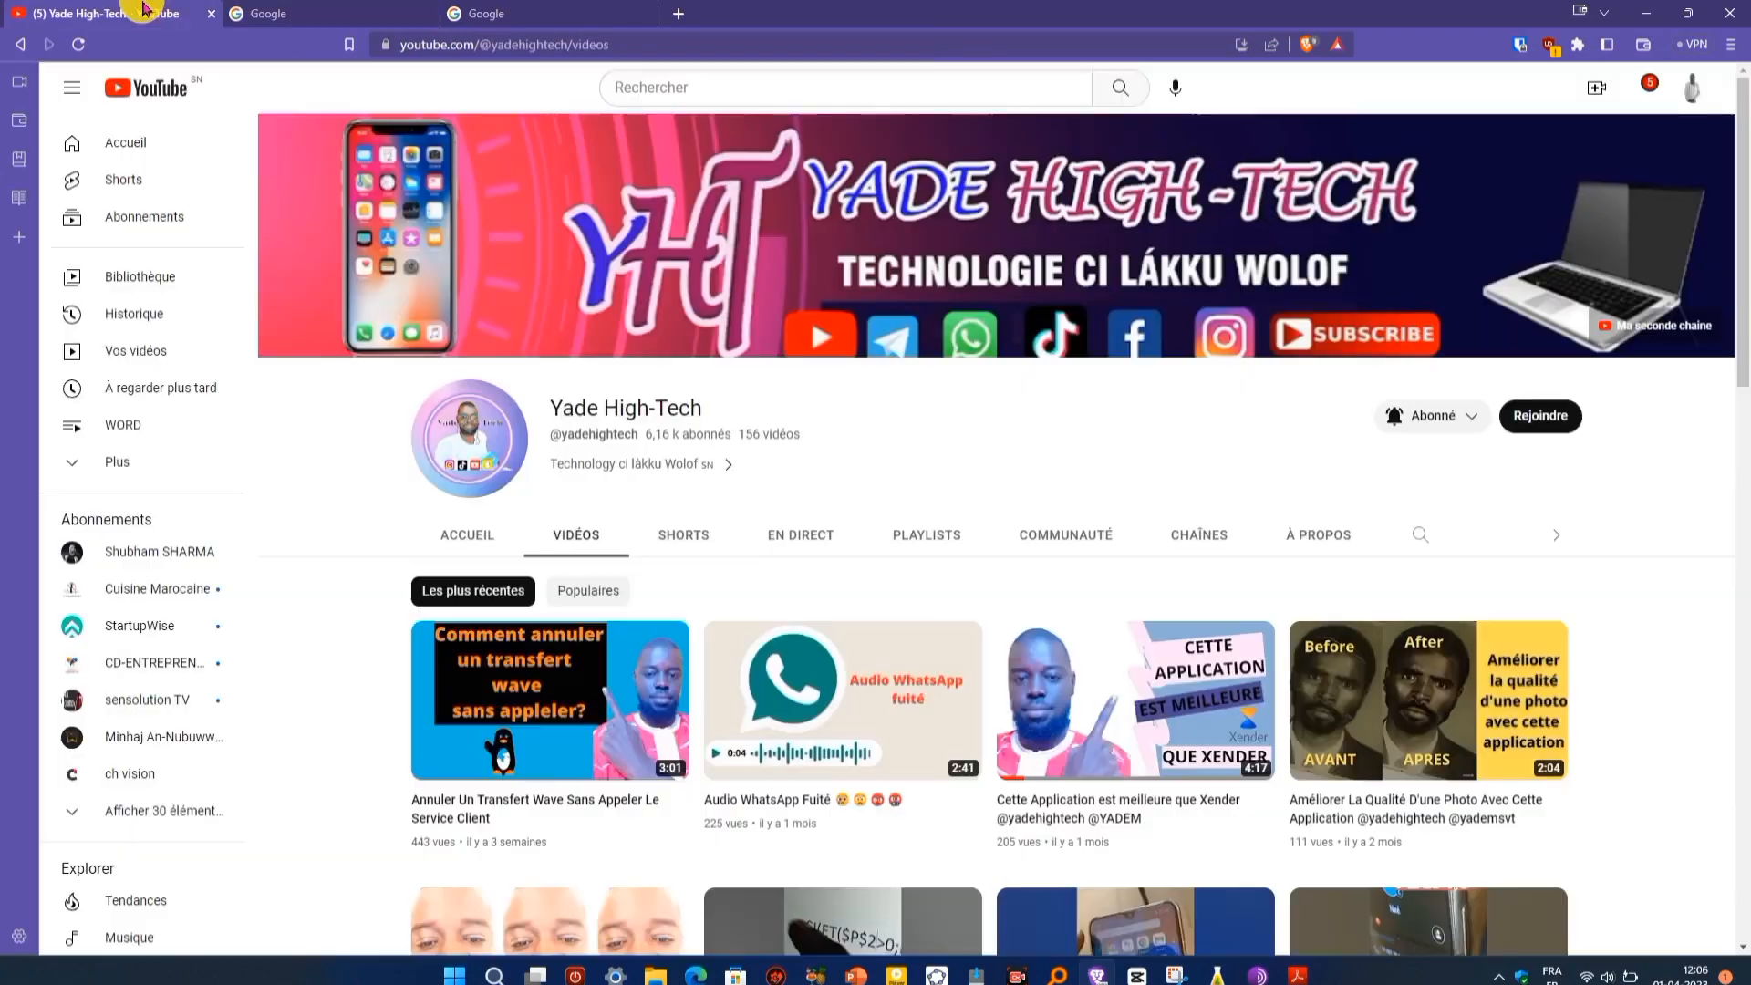
Switch to the Devoir MATHS PDF in Adobe Acrobat Reader and examine the geometry figures of Exercice 3 and Exercice 4
{"action": "mouse_move", "coordinate": [1316, 978]}
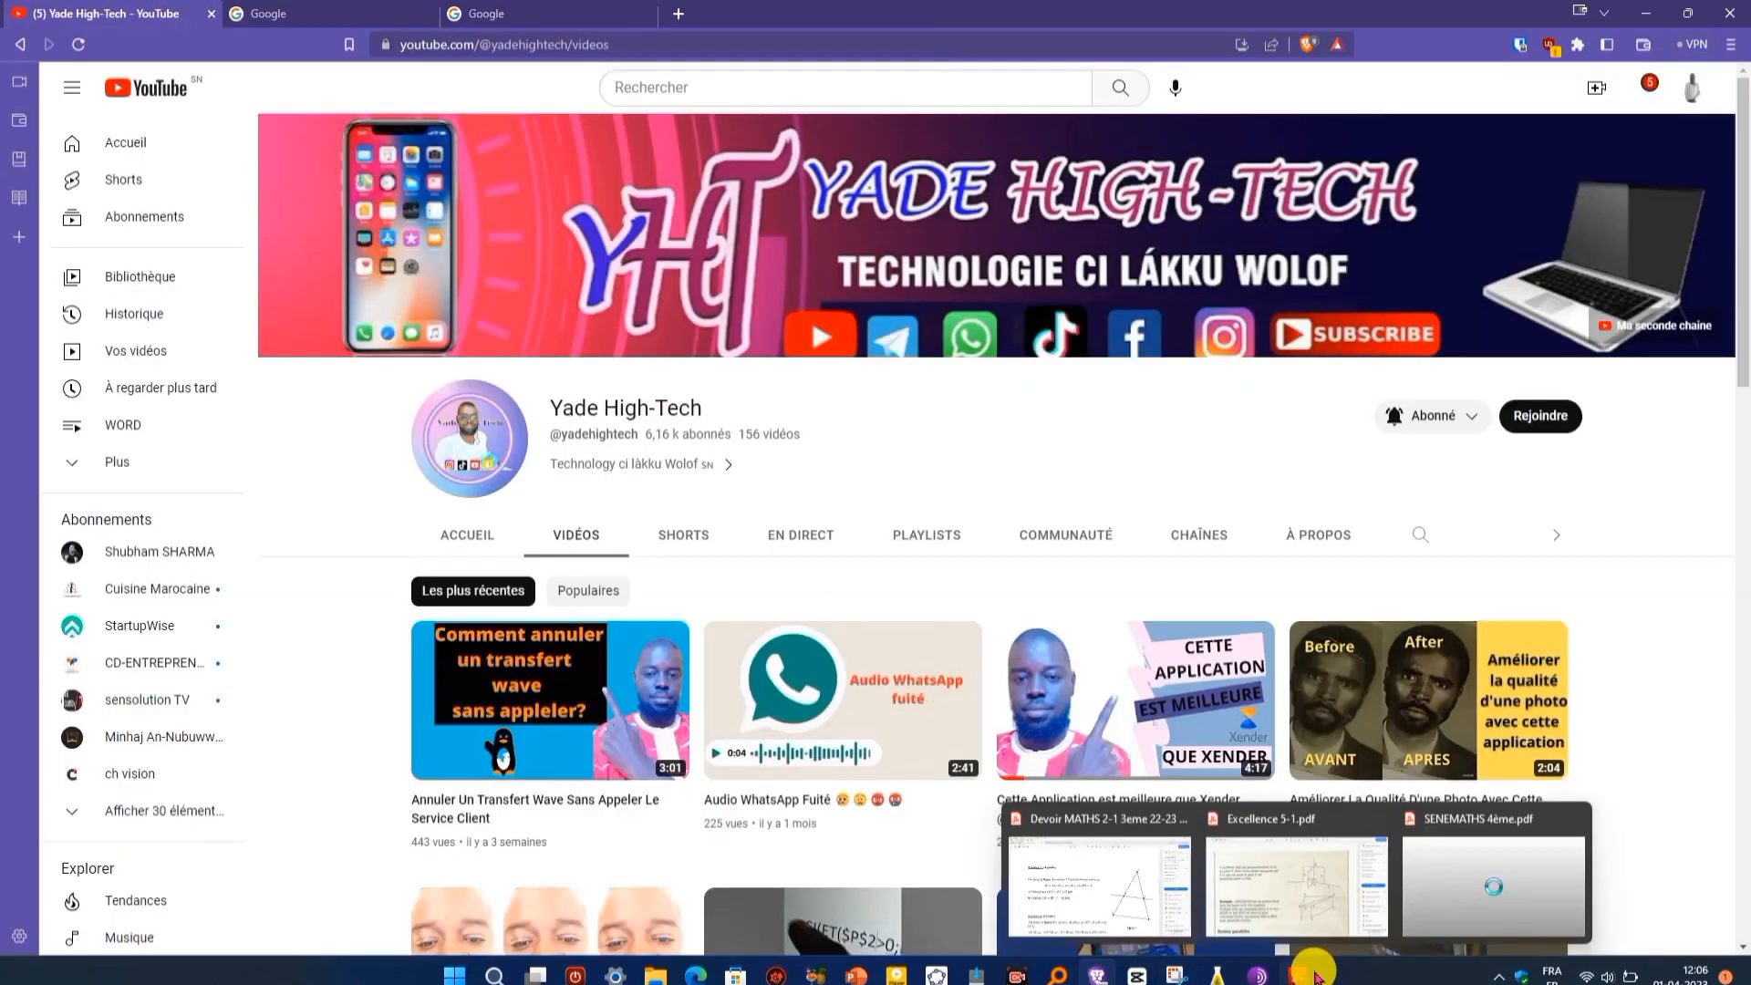
{"action": "left_click", "coordinate": [1149, 878]}
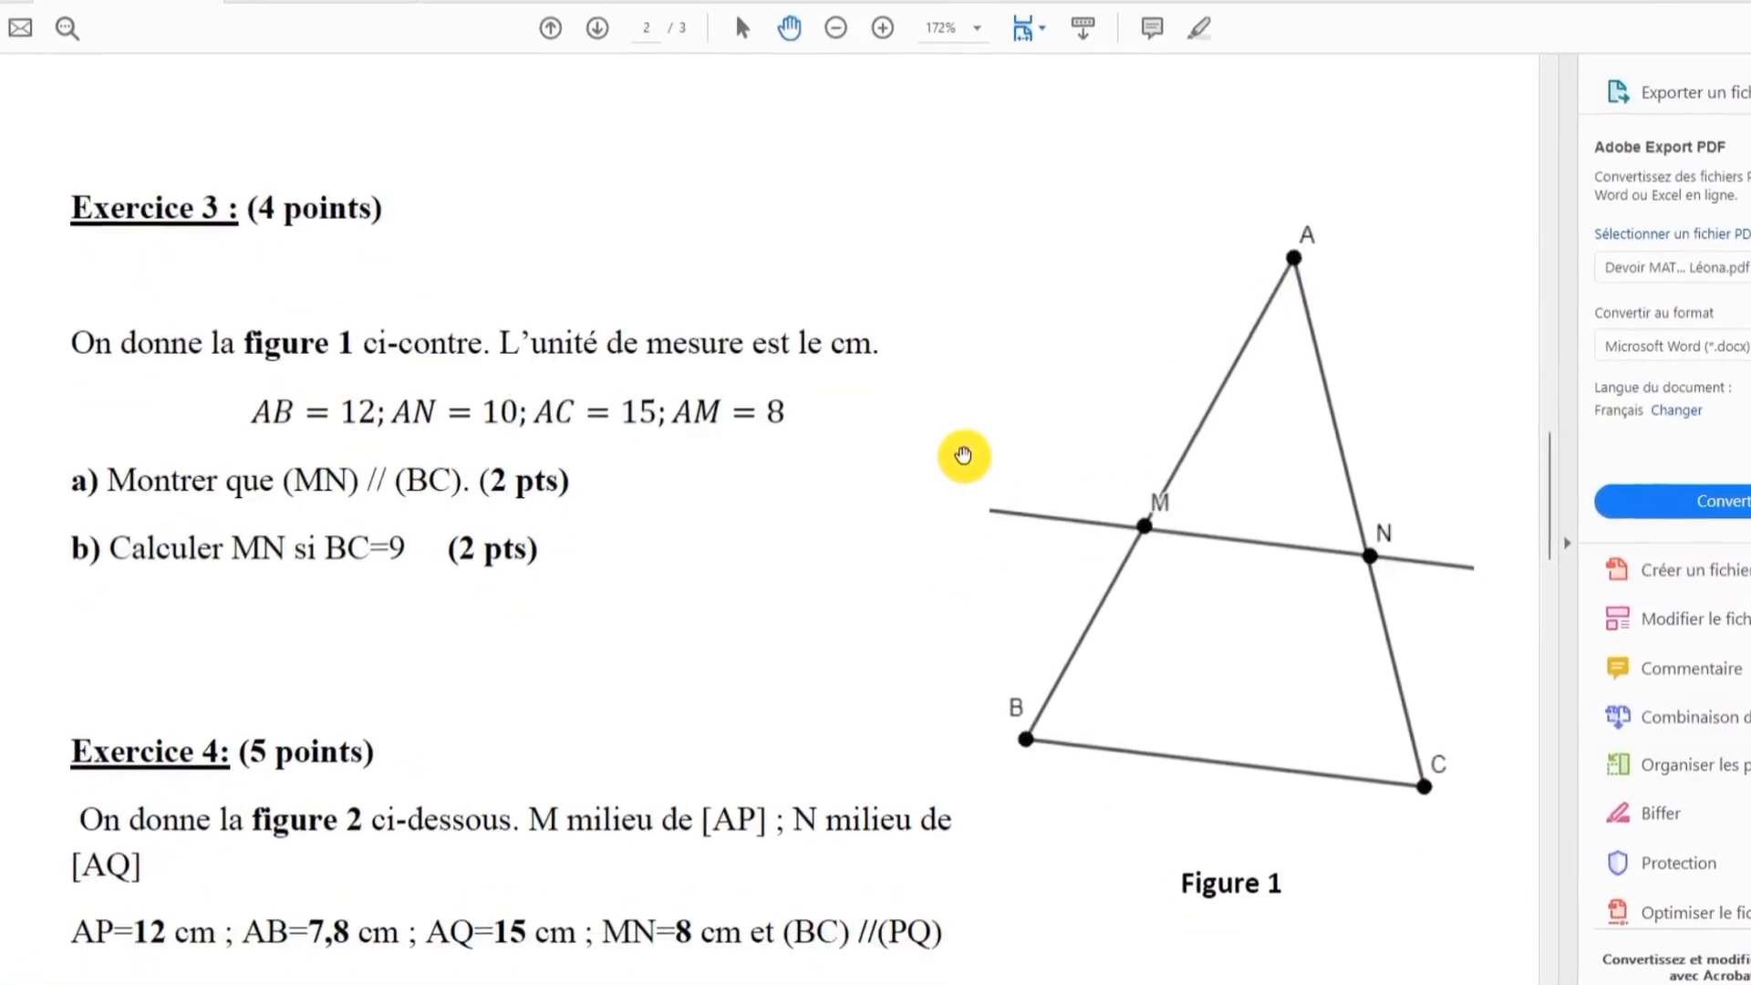
{"action": "scroll", "coordinate": [965, 454], "scroll_direction": "down", "scroll_amount": 5}
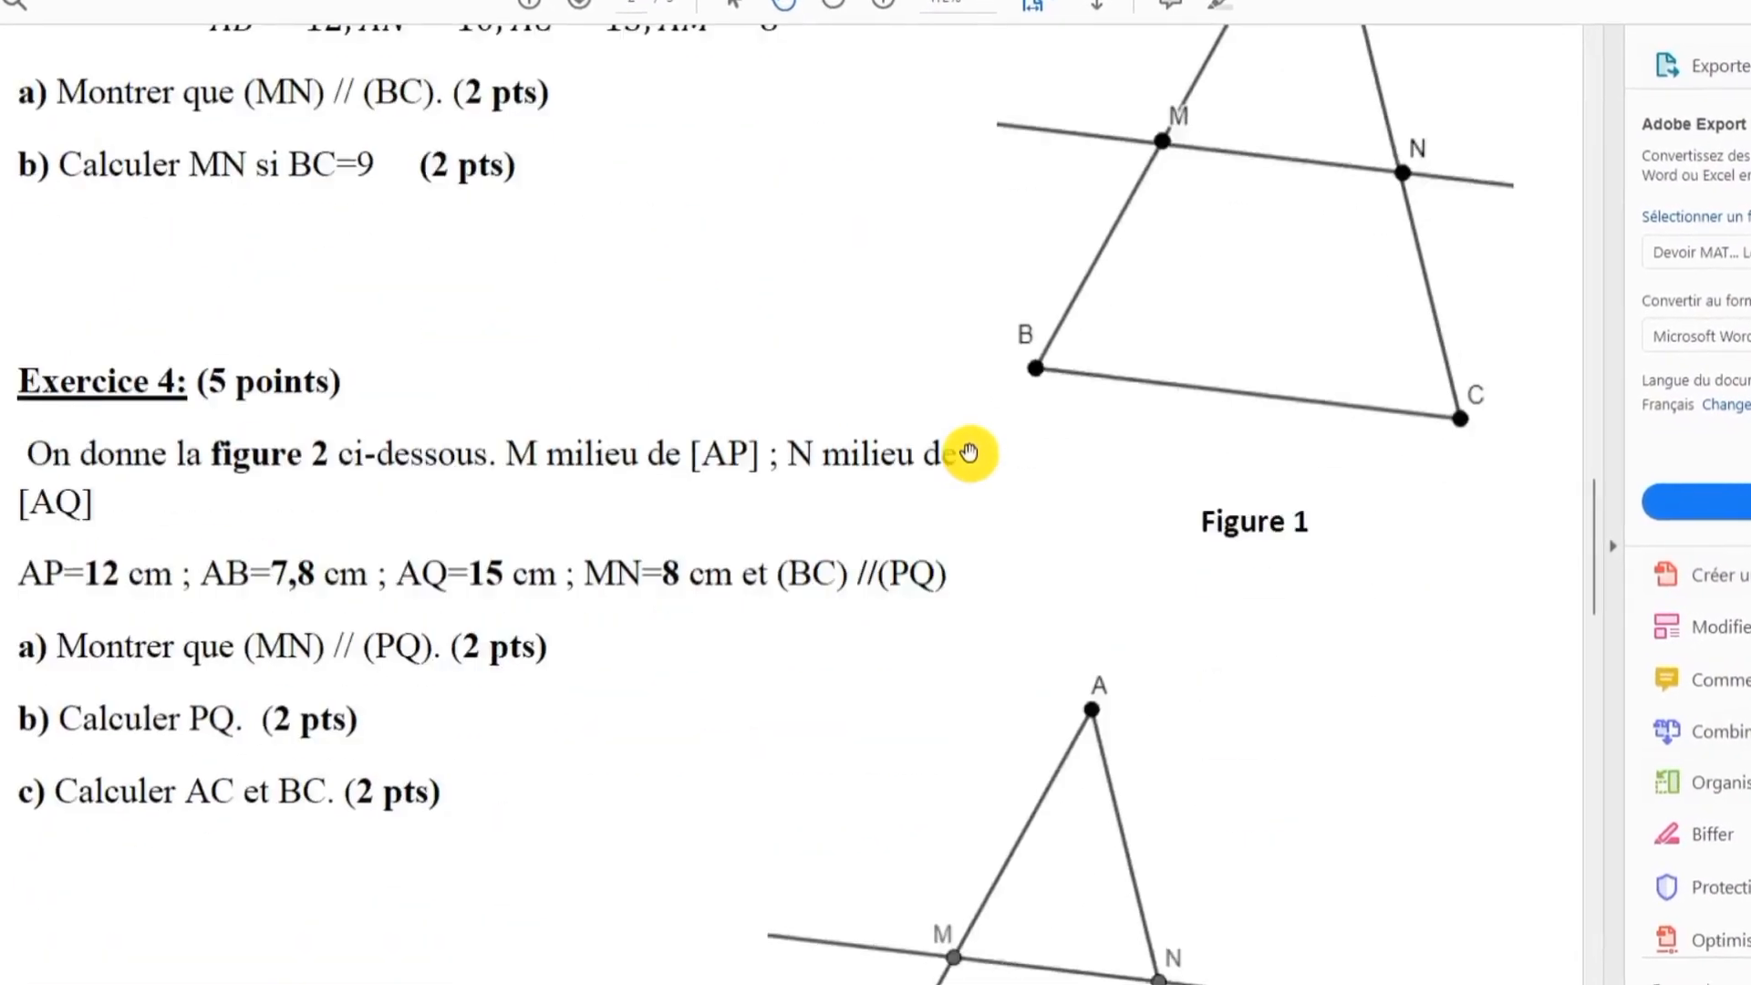
{"action": "scroll", "coordinate": [970, 452], "scroll_direction": "down", "scroll_amount": 3}
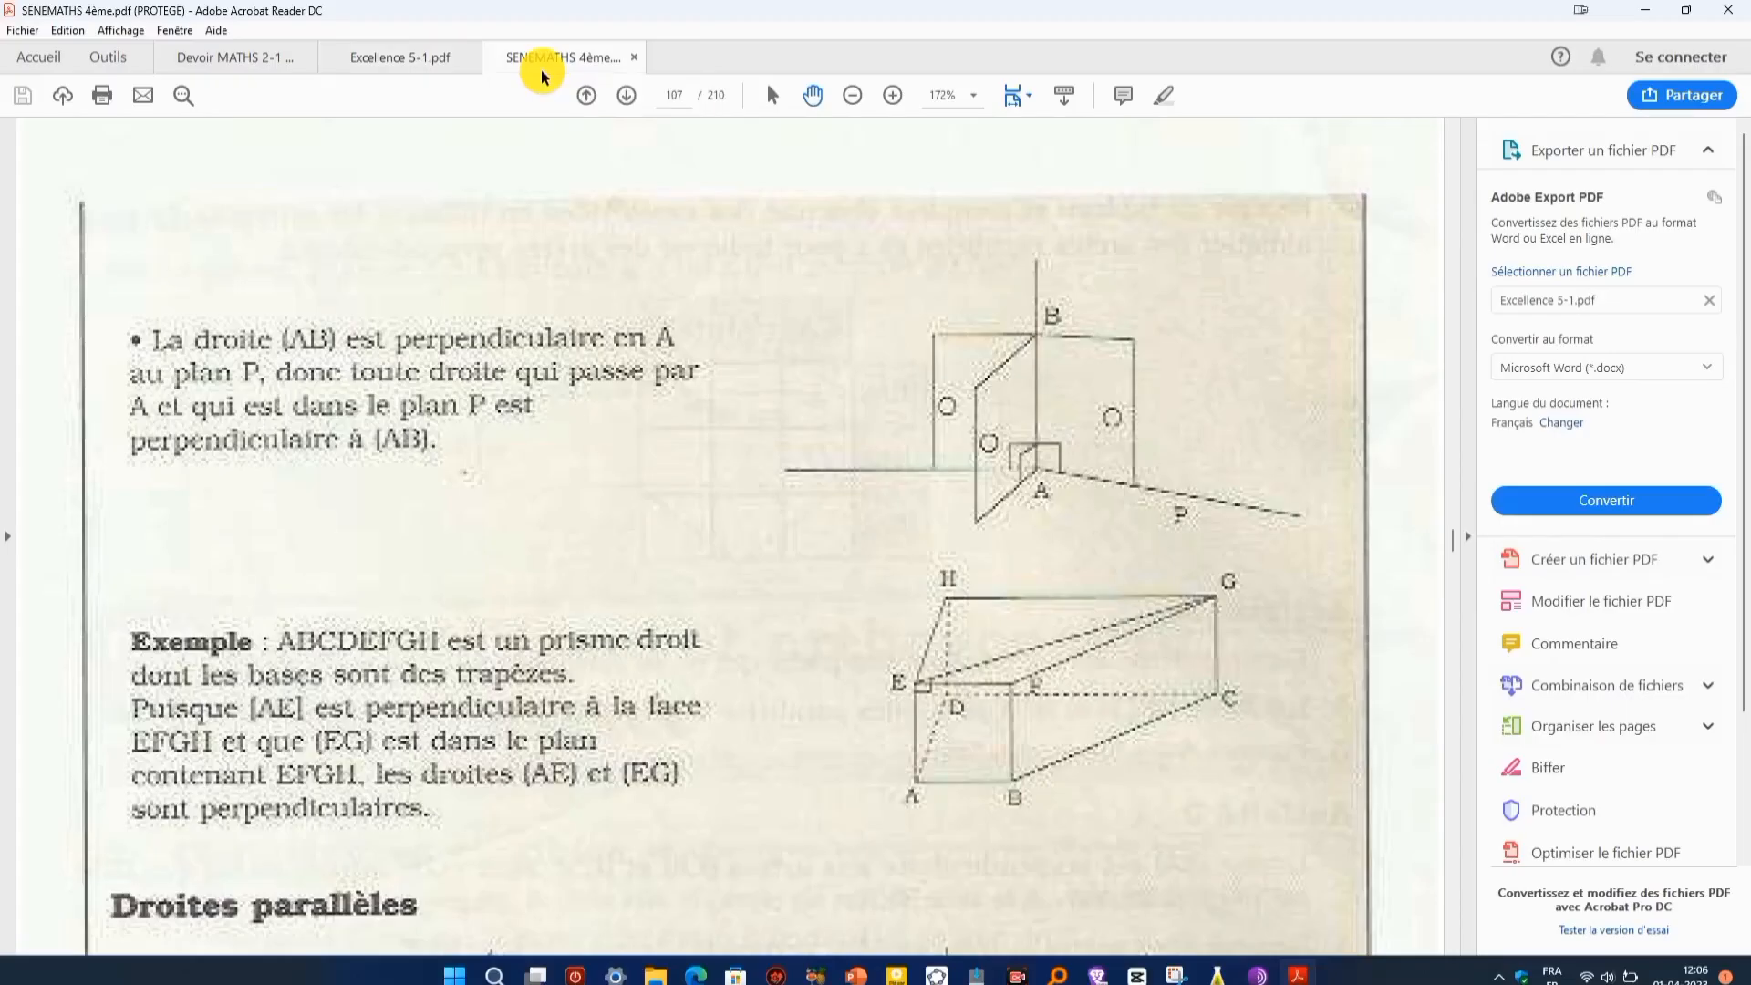
Bring up SENEMATHS 4ème.pdf, fit the page to full width, and examine the rotation lesson's figures on pages 60 and 61
{"action": "left_click", "coordinate": [541, 64]}
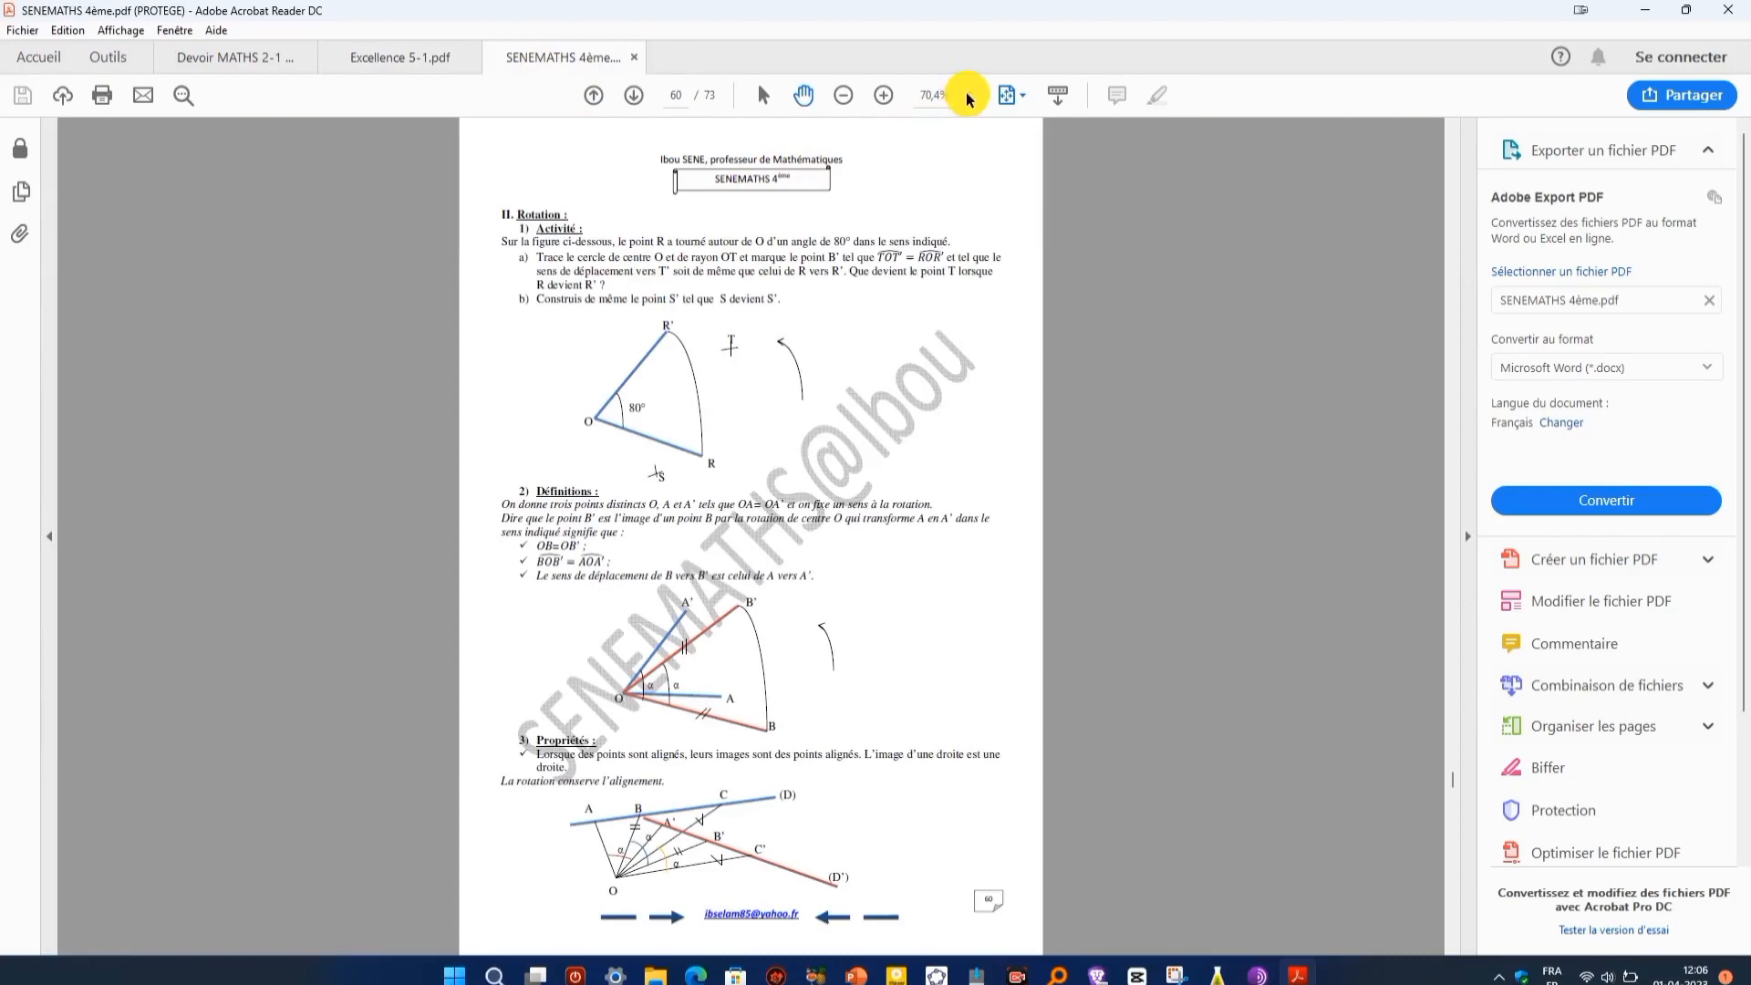
{"action": "left_click", "coordinate": [967, 95]}
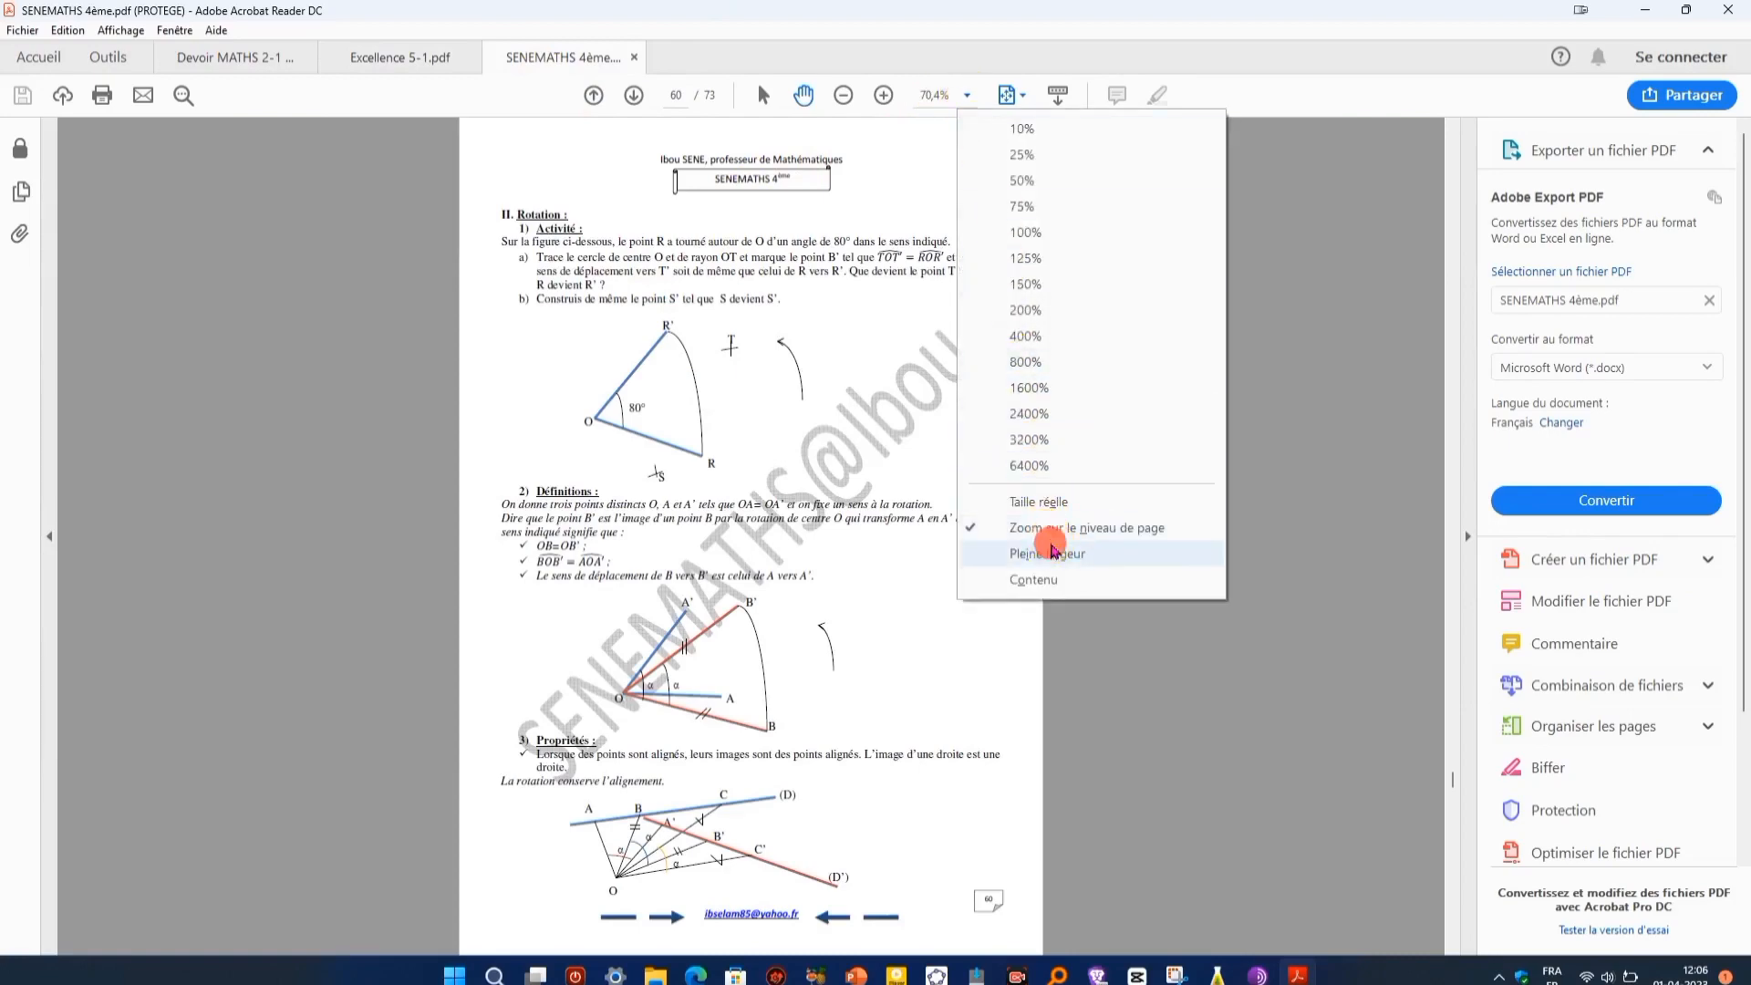
{"action": "left_click", "coordinate": [1053, 551]}
{"action": "scroll", "coordinate": [887, 489], "scroll_direction": "down", "scroll_amount": 5}
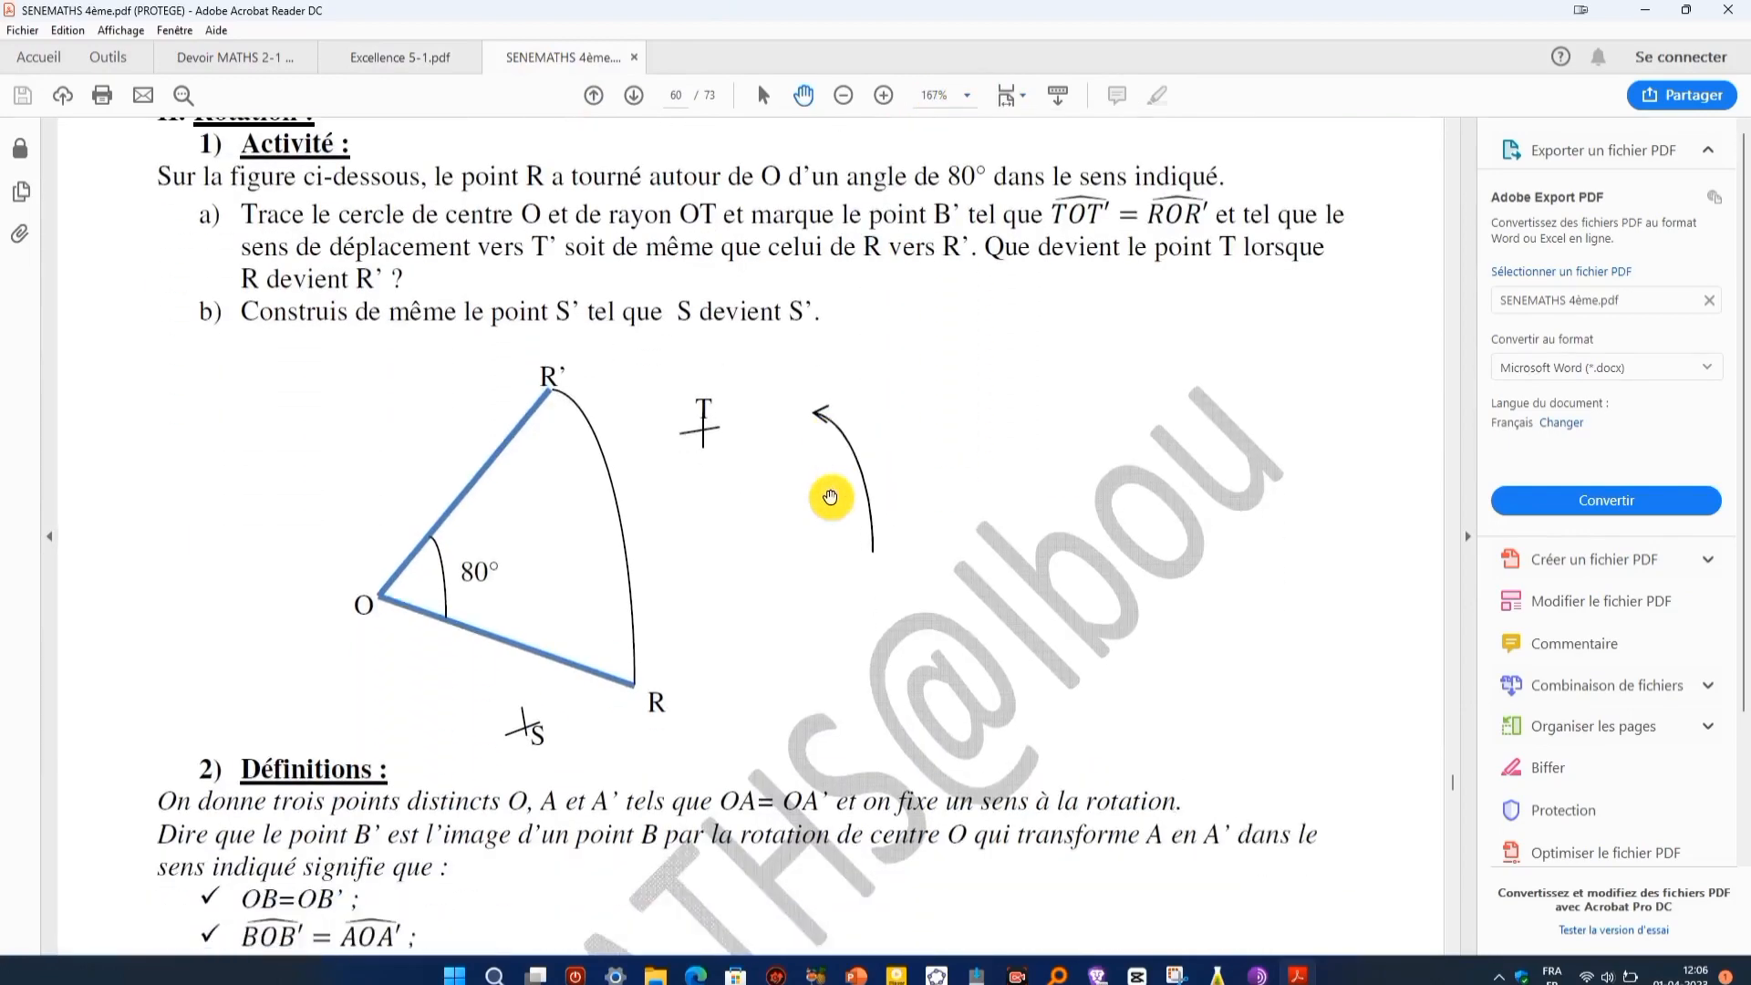
{"action": "scroll", "coordinate": [816, 495], "scroll_direction": "down", "scroll_amount": 5}
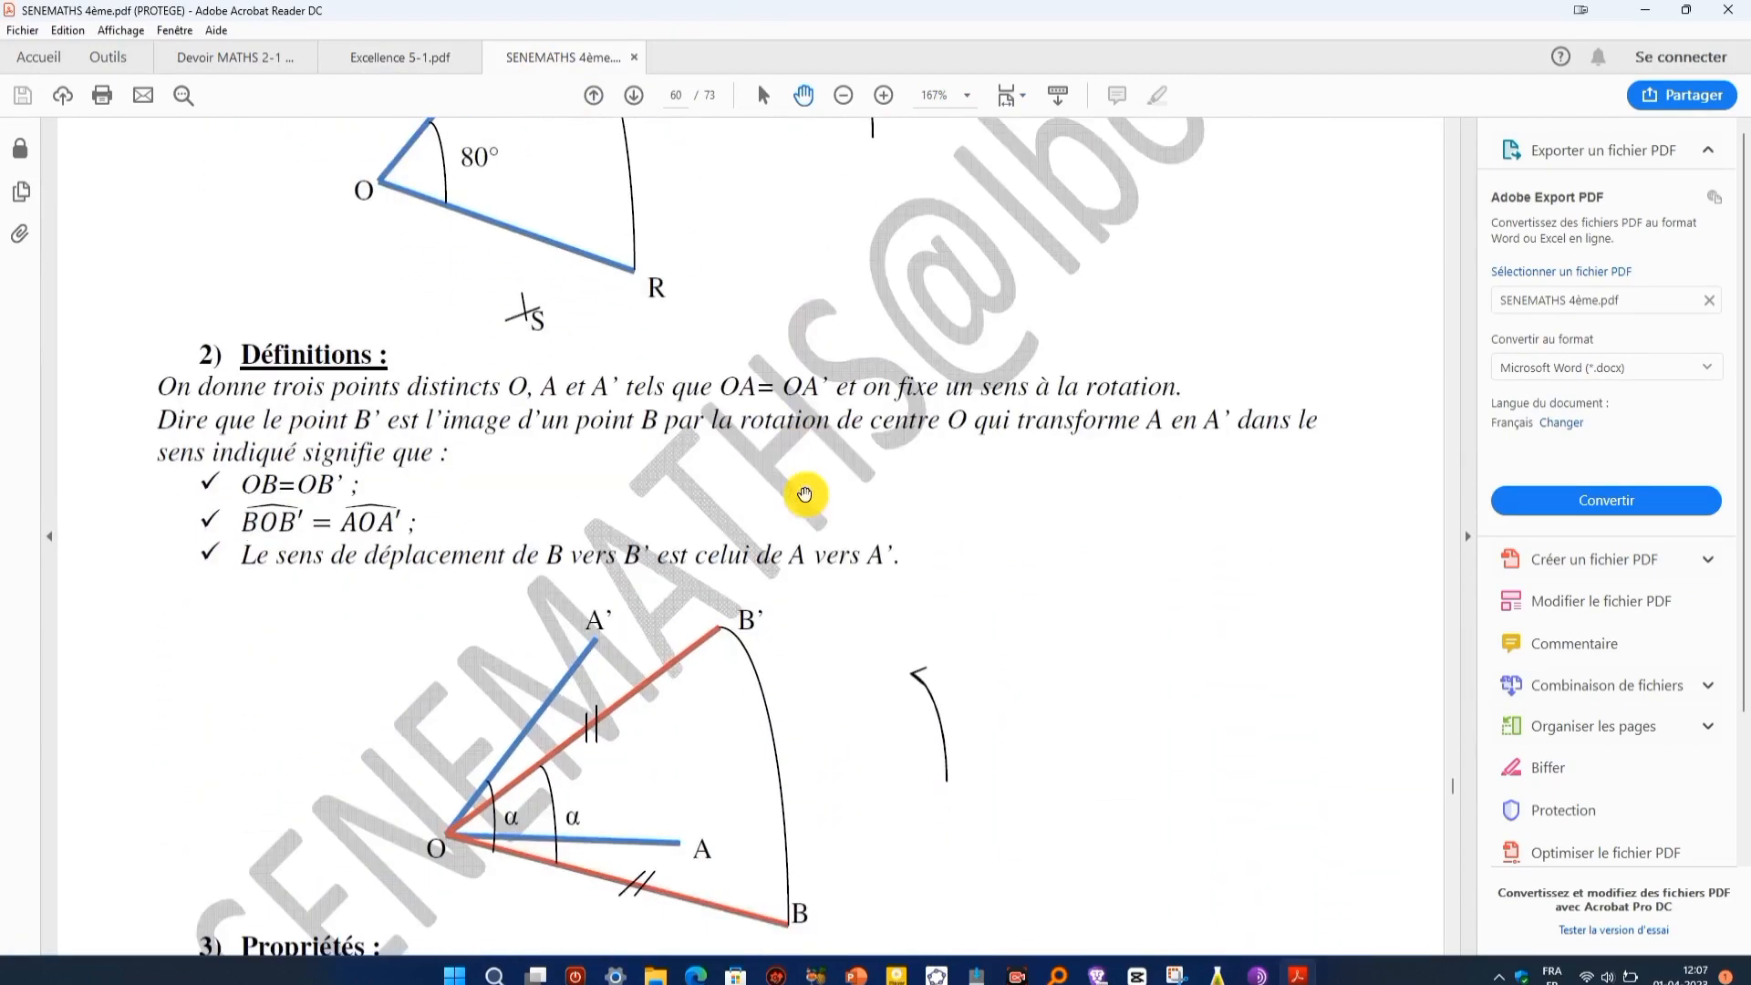
{"action": "scroll", "coordinate": [804, 494], "scroll_direction": "down", "scroll_amount": 5}
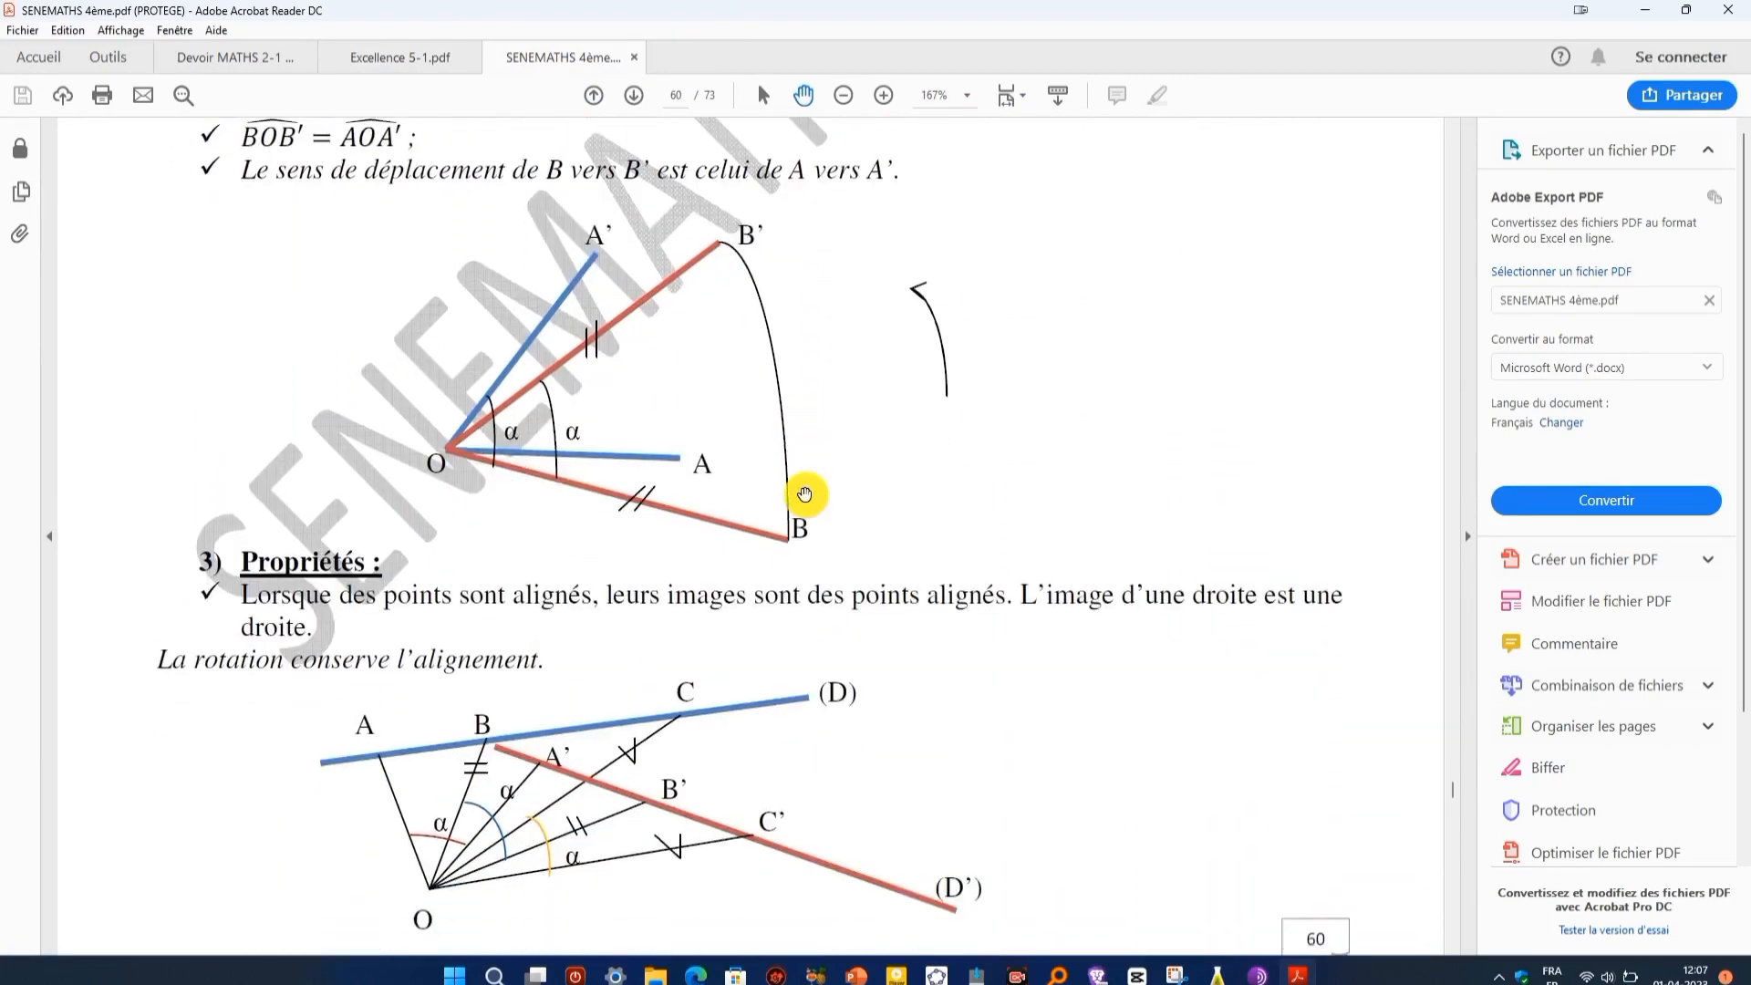
{"action": "scroll", "coordinate": [804, 494], "scroll_direction": "down", "scroll_amount": 10}
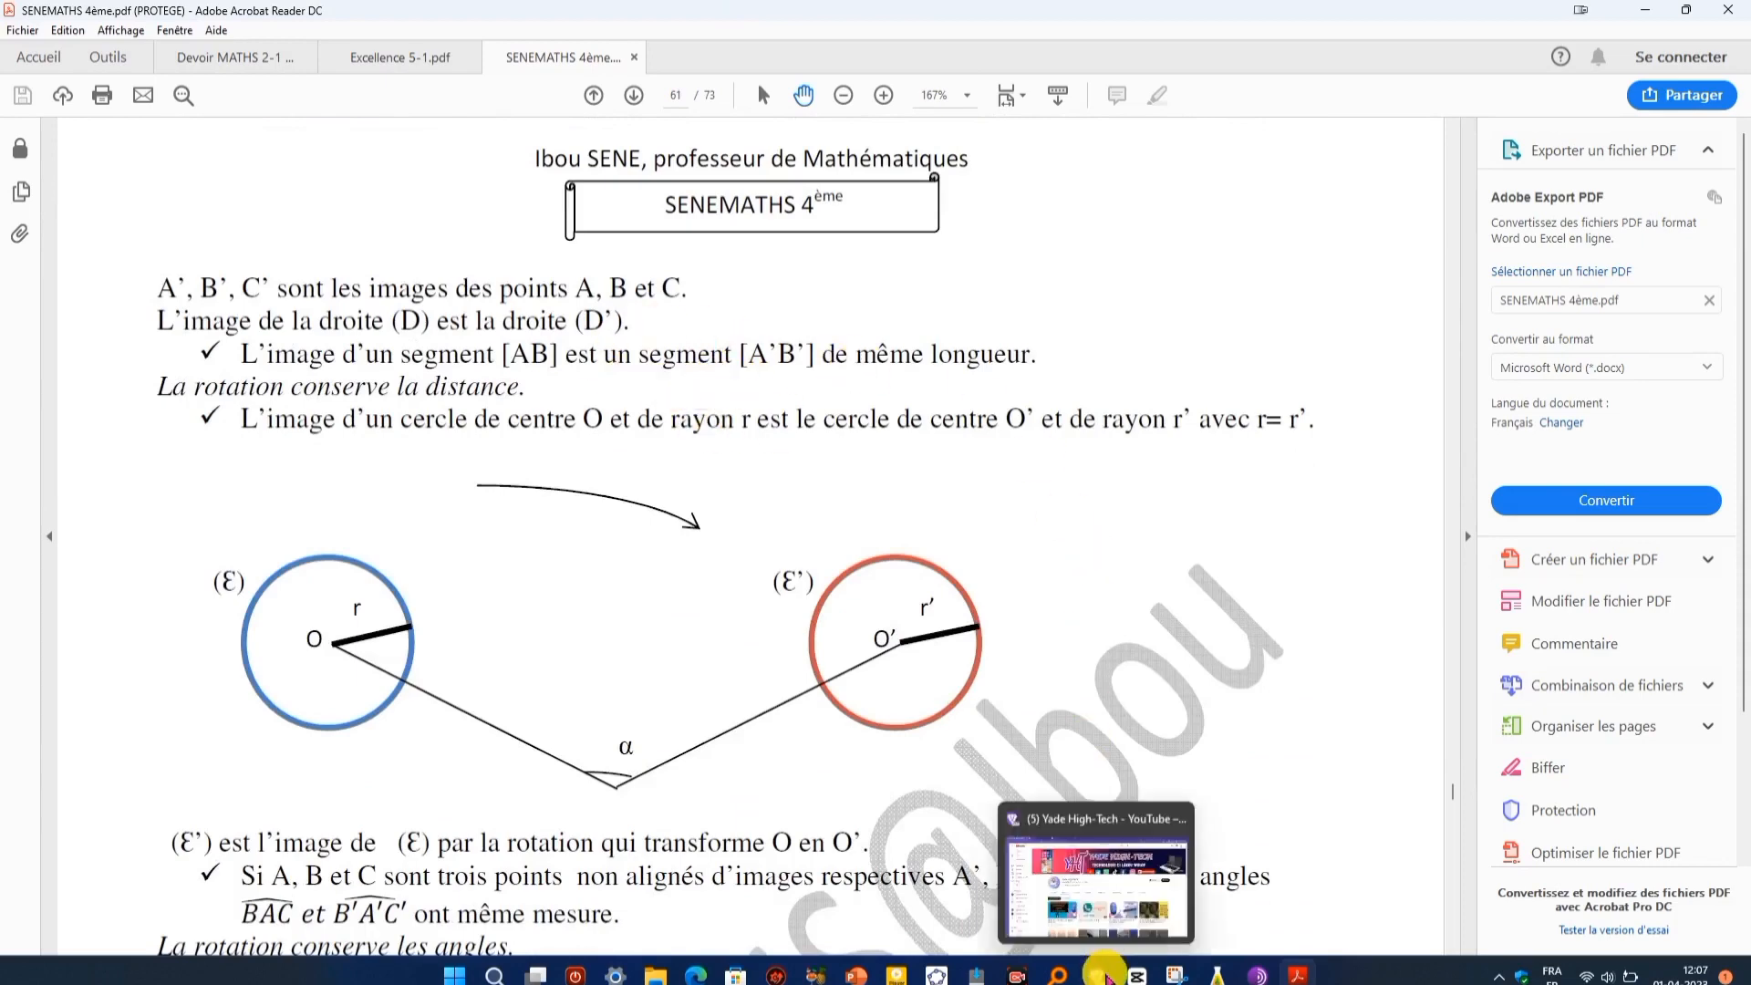
Switch to the web browser, search Google for "geogebra" and open the official GeoGebra site
{"action": "left_click", "coordinate": [1105, 974]}
{"action": "left_click", "coordinate": [247, 13]}
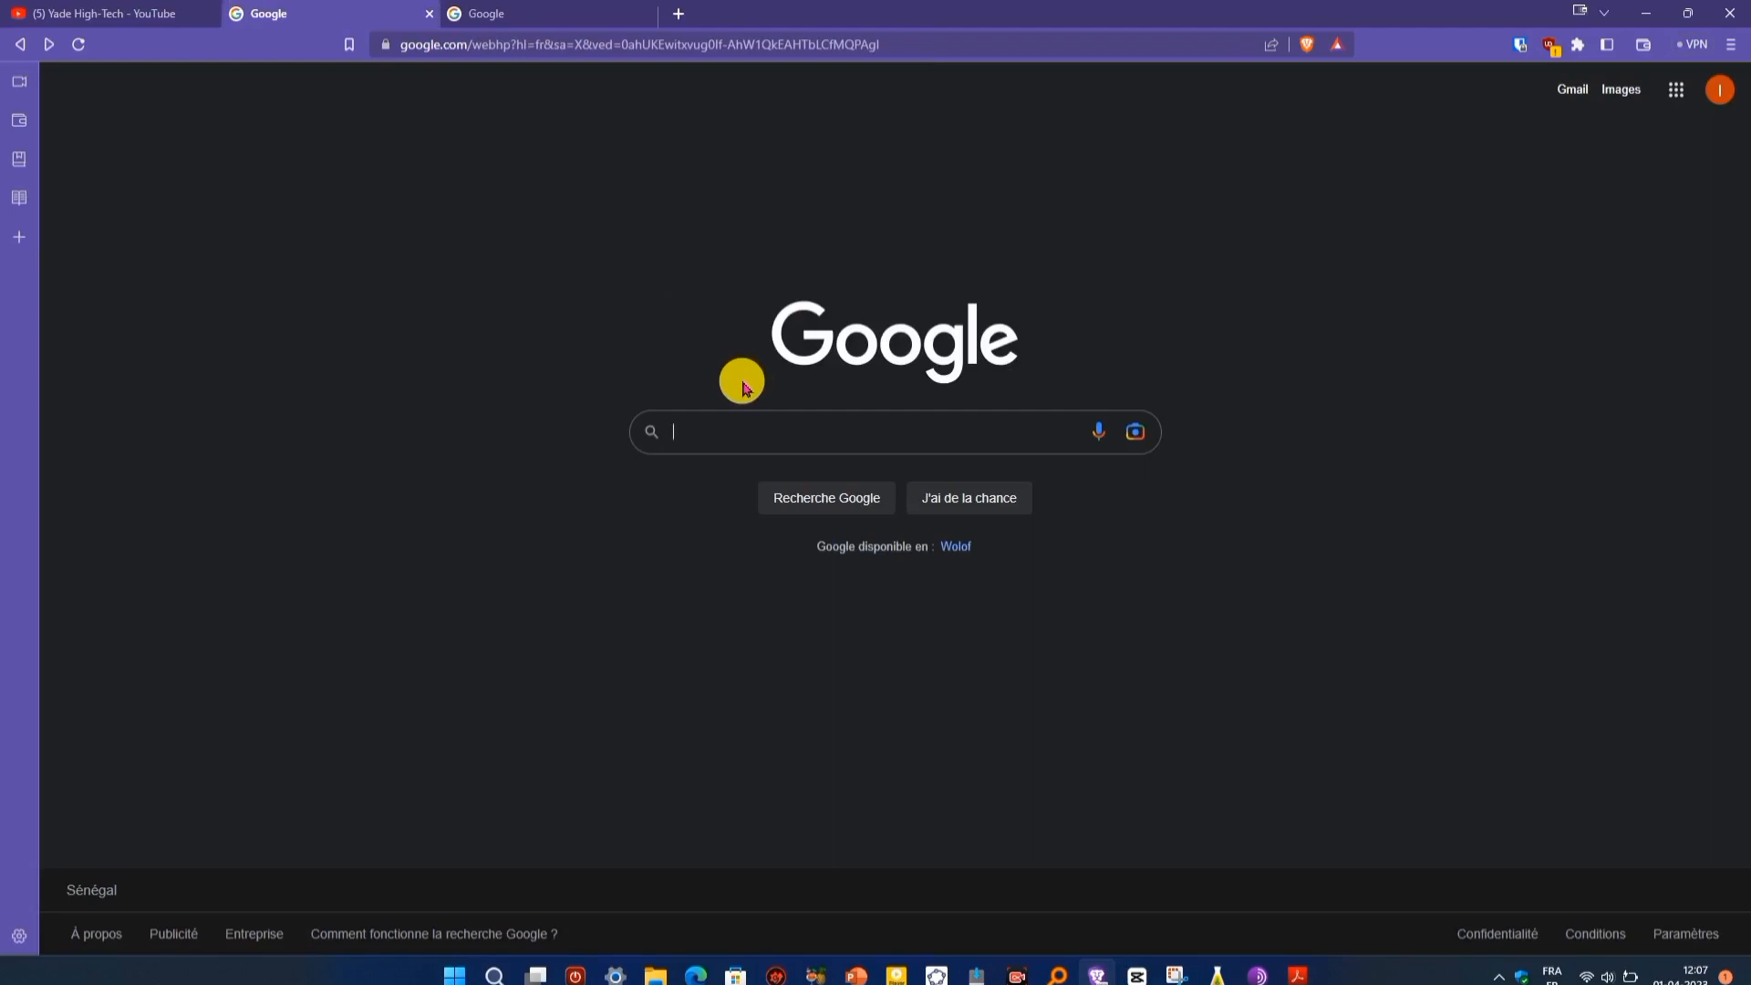
{"action": "type", "text": "geogebra"}
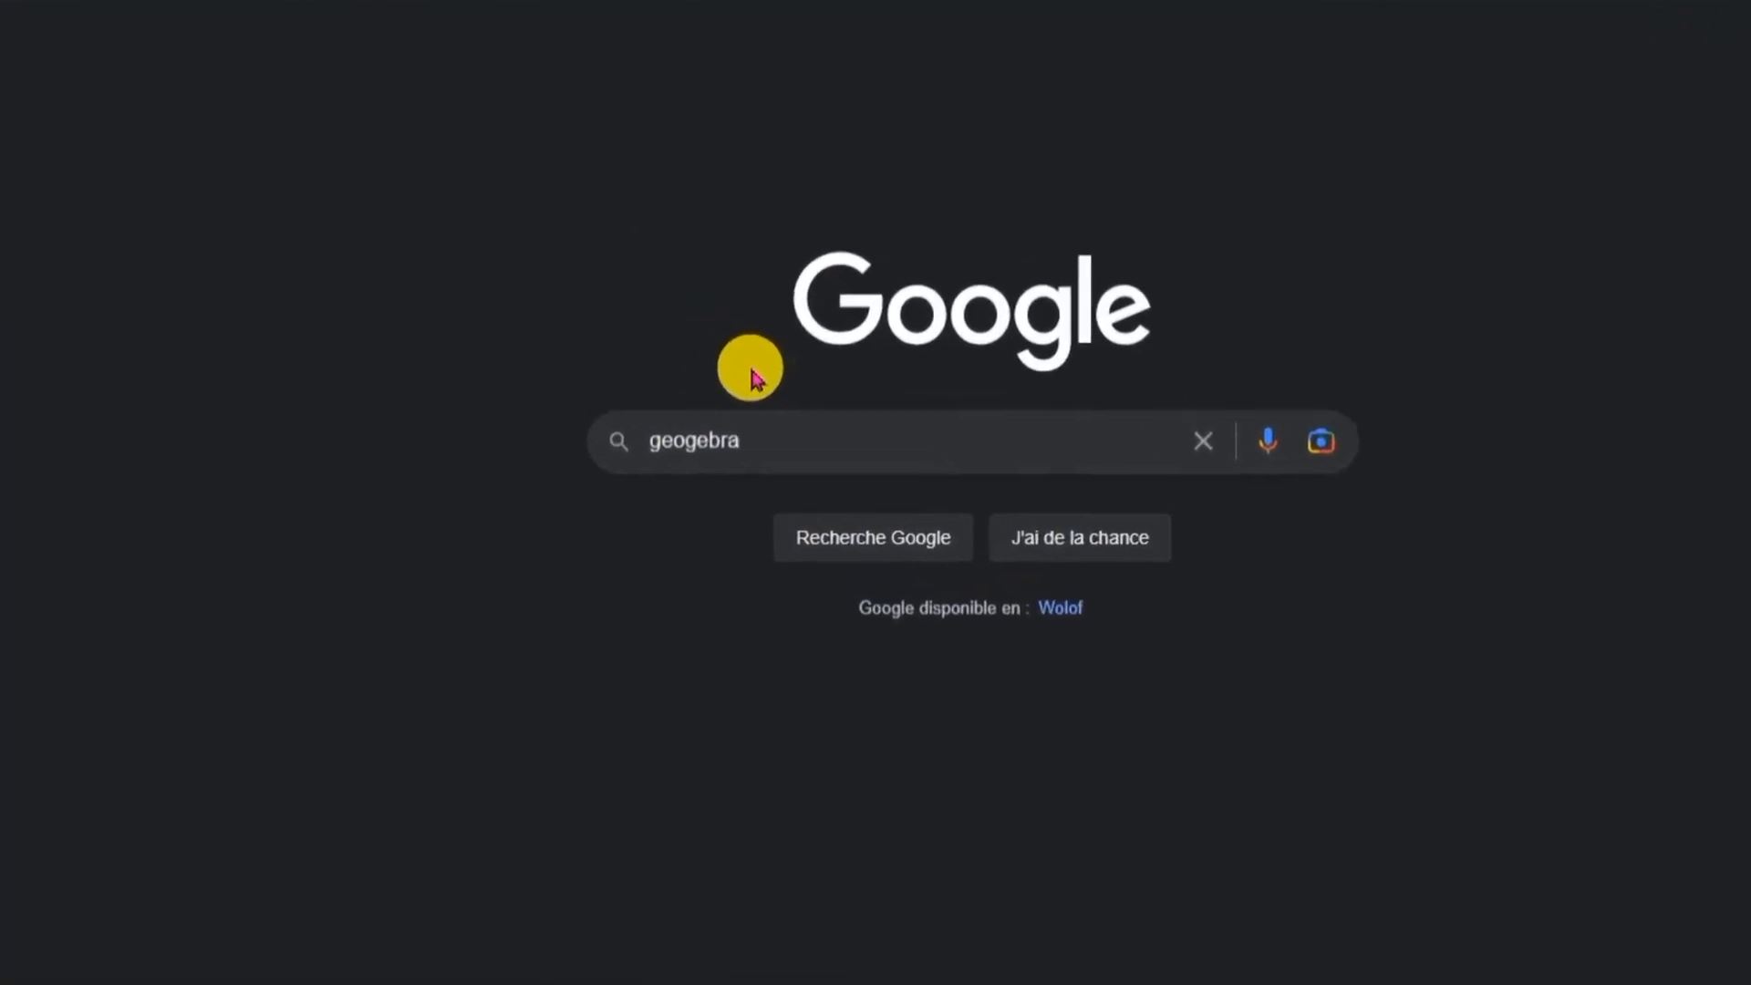
{"action": "key", "text": "Return"}
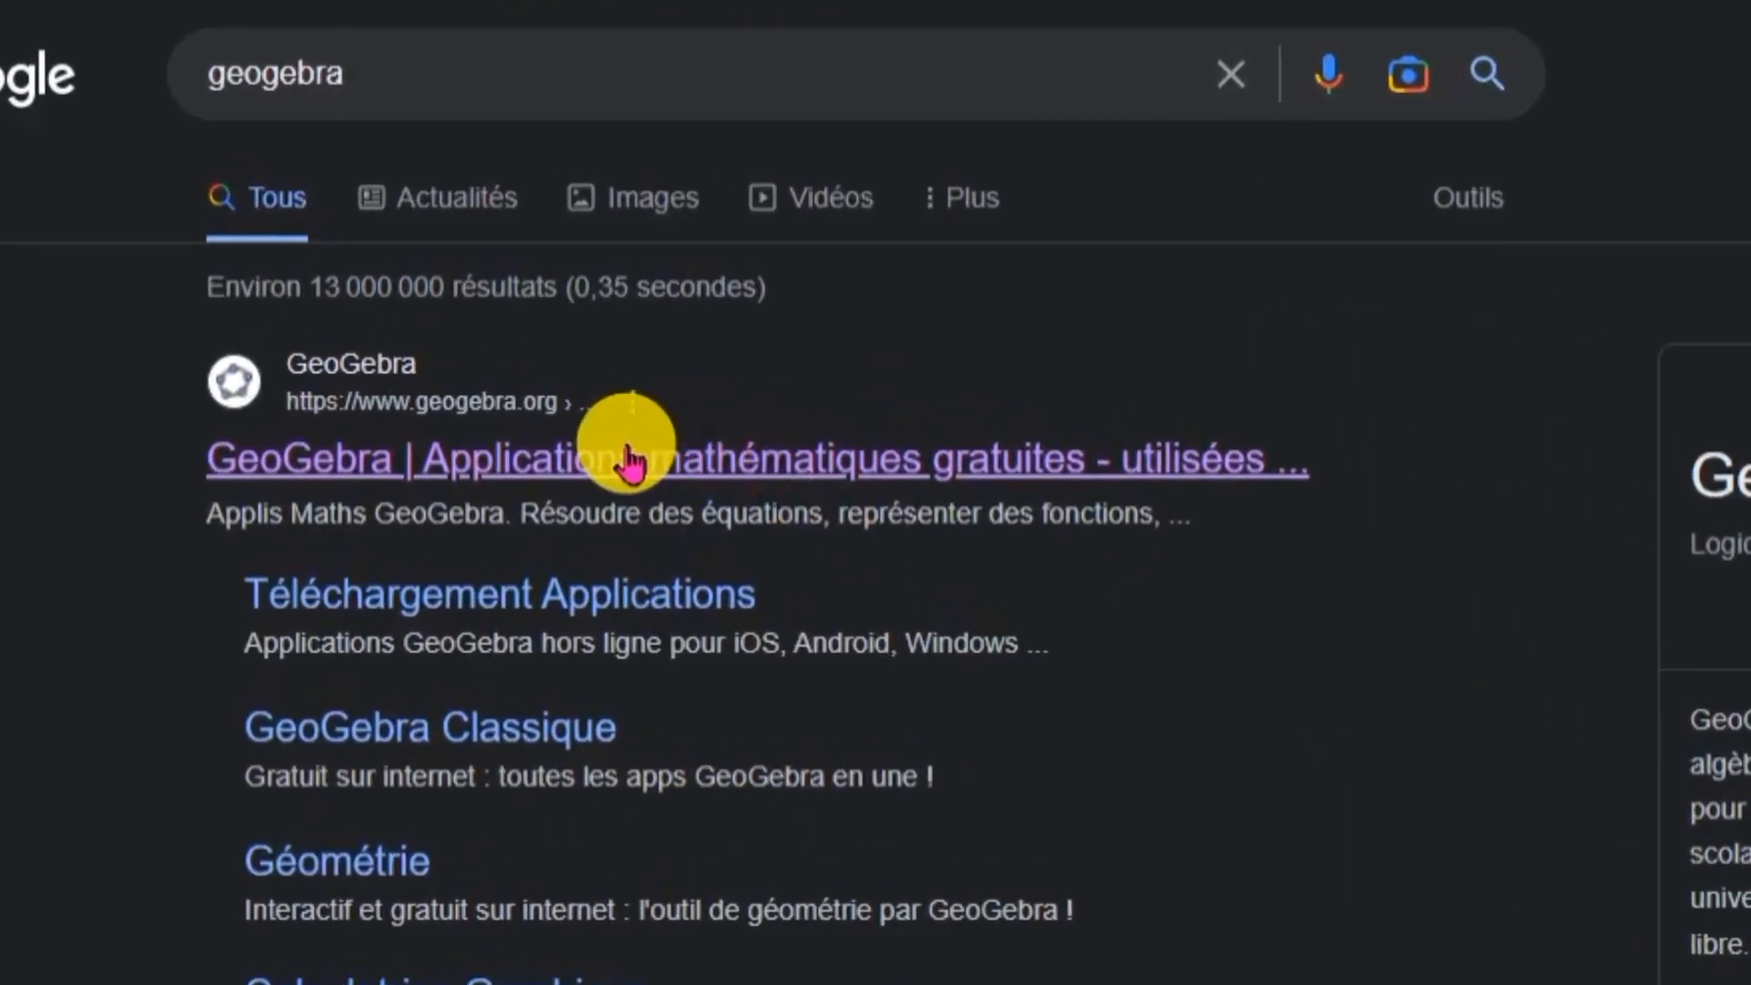
{"action": "left_click", "coordinate": [627, 461]}
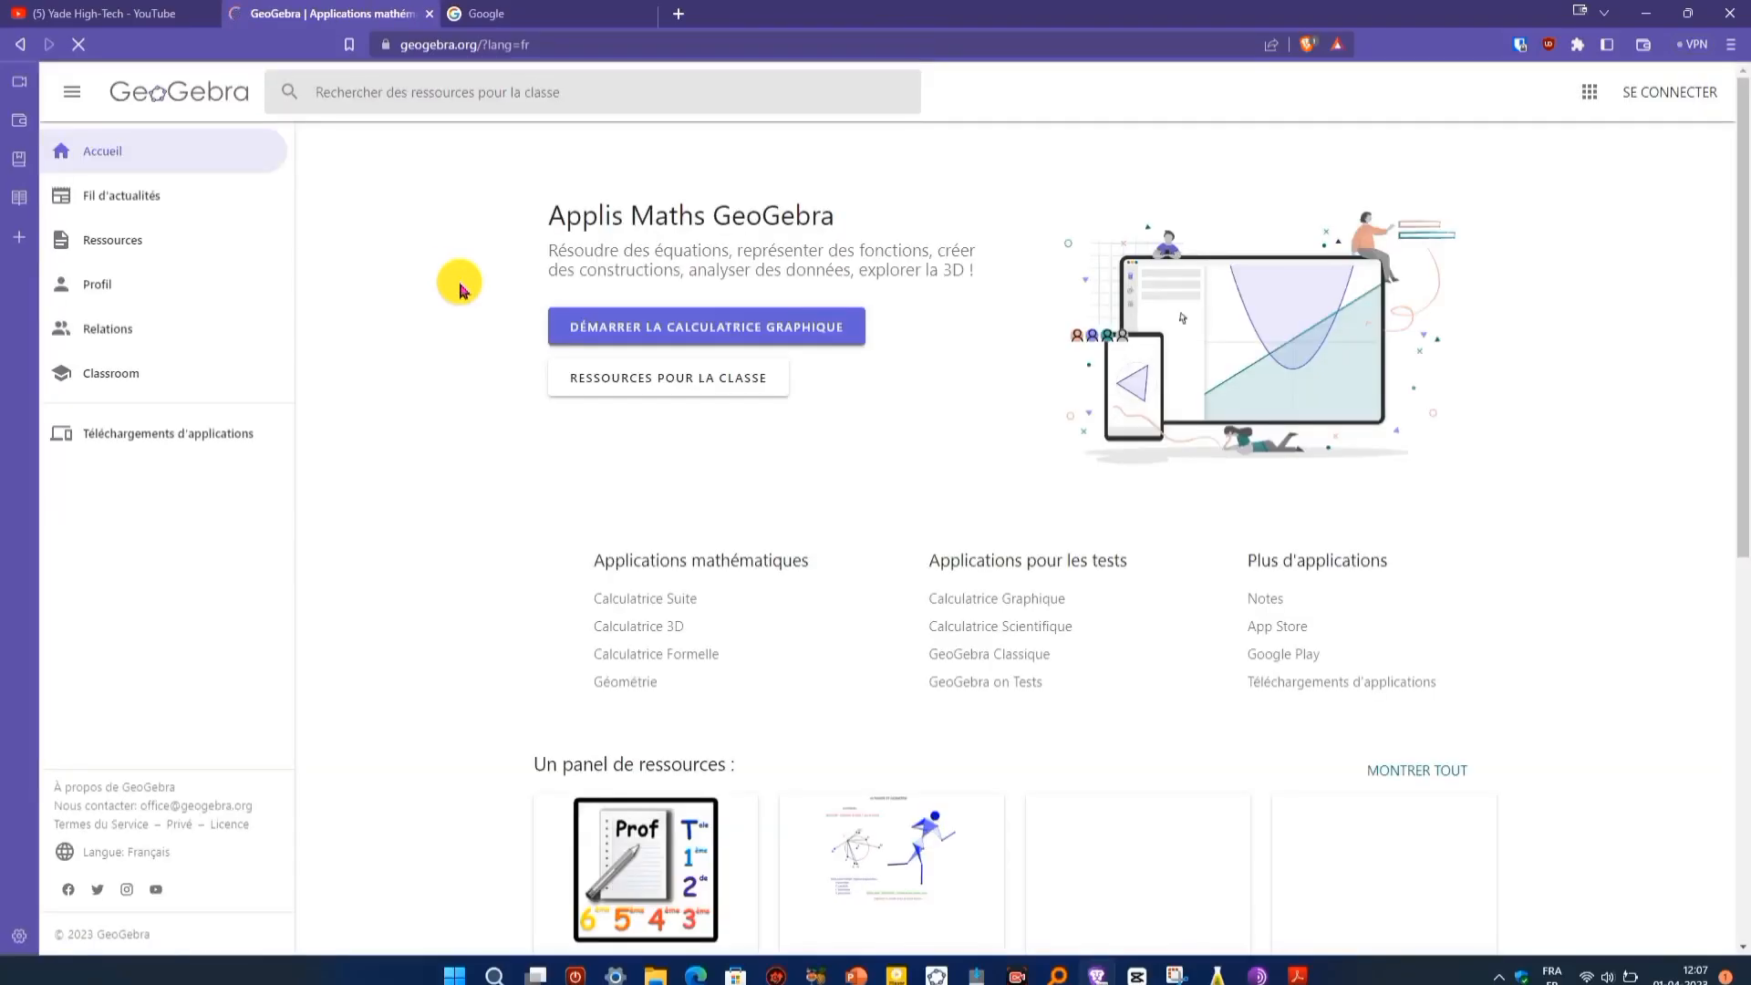
Look through the GeoGebra home page, including its lists of math apps, class resources and tutorials
{"action": "scroll", "coordinate": [688, 442], "scroll_direction": "down", "scroll_amount": 4}
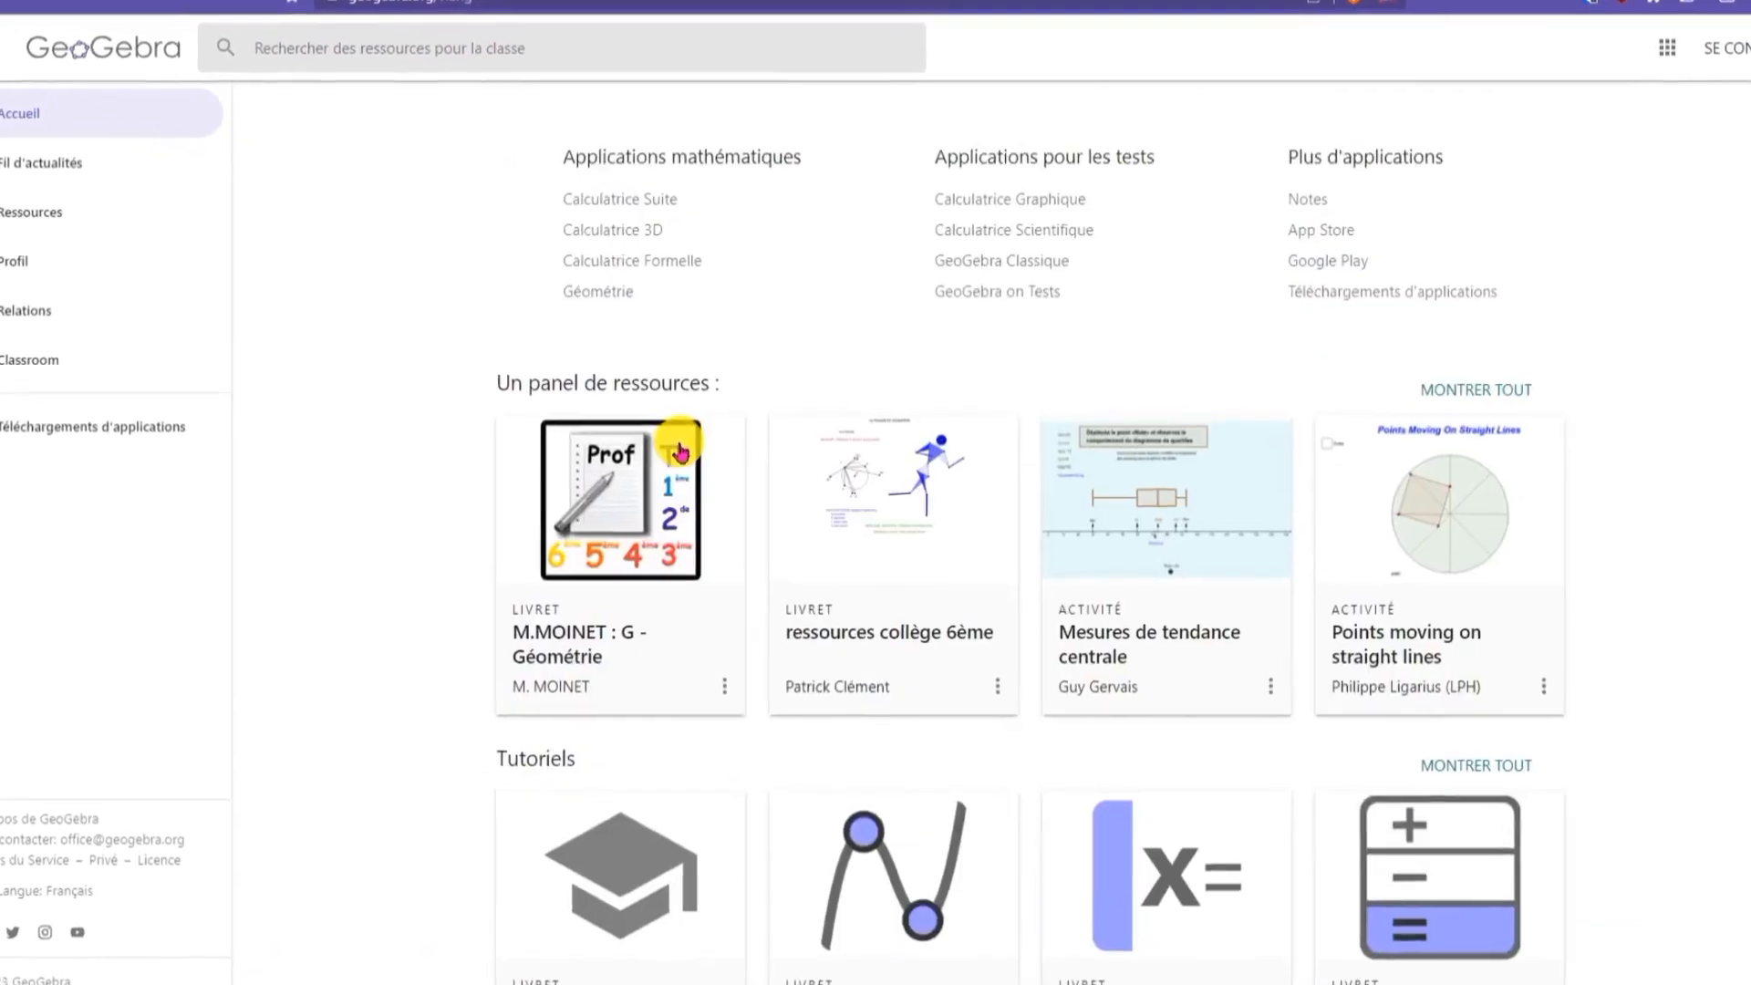
{"action": "scroll", "coordinate": [679, 450], "scroll_direction": "down", "scroll_amount": 4}
{"action": "scroll", "coordinate": [670, 438], "scroll_direction": "up", "scroll_amount": 3}
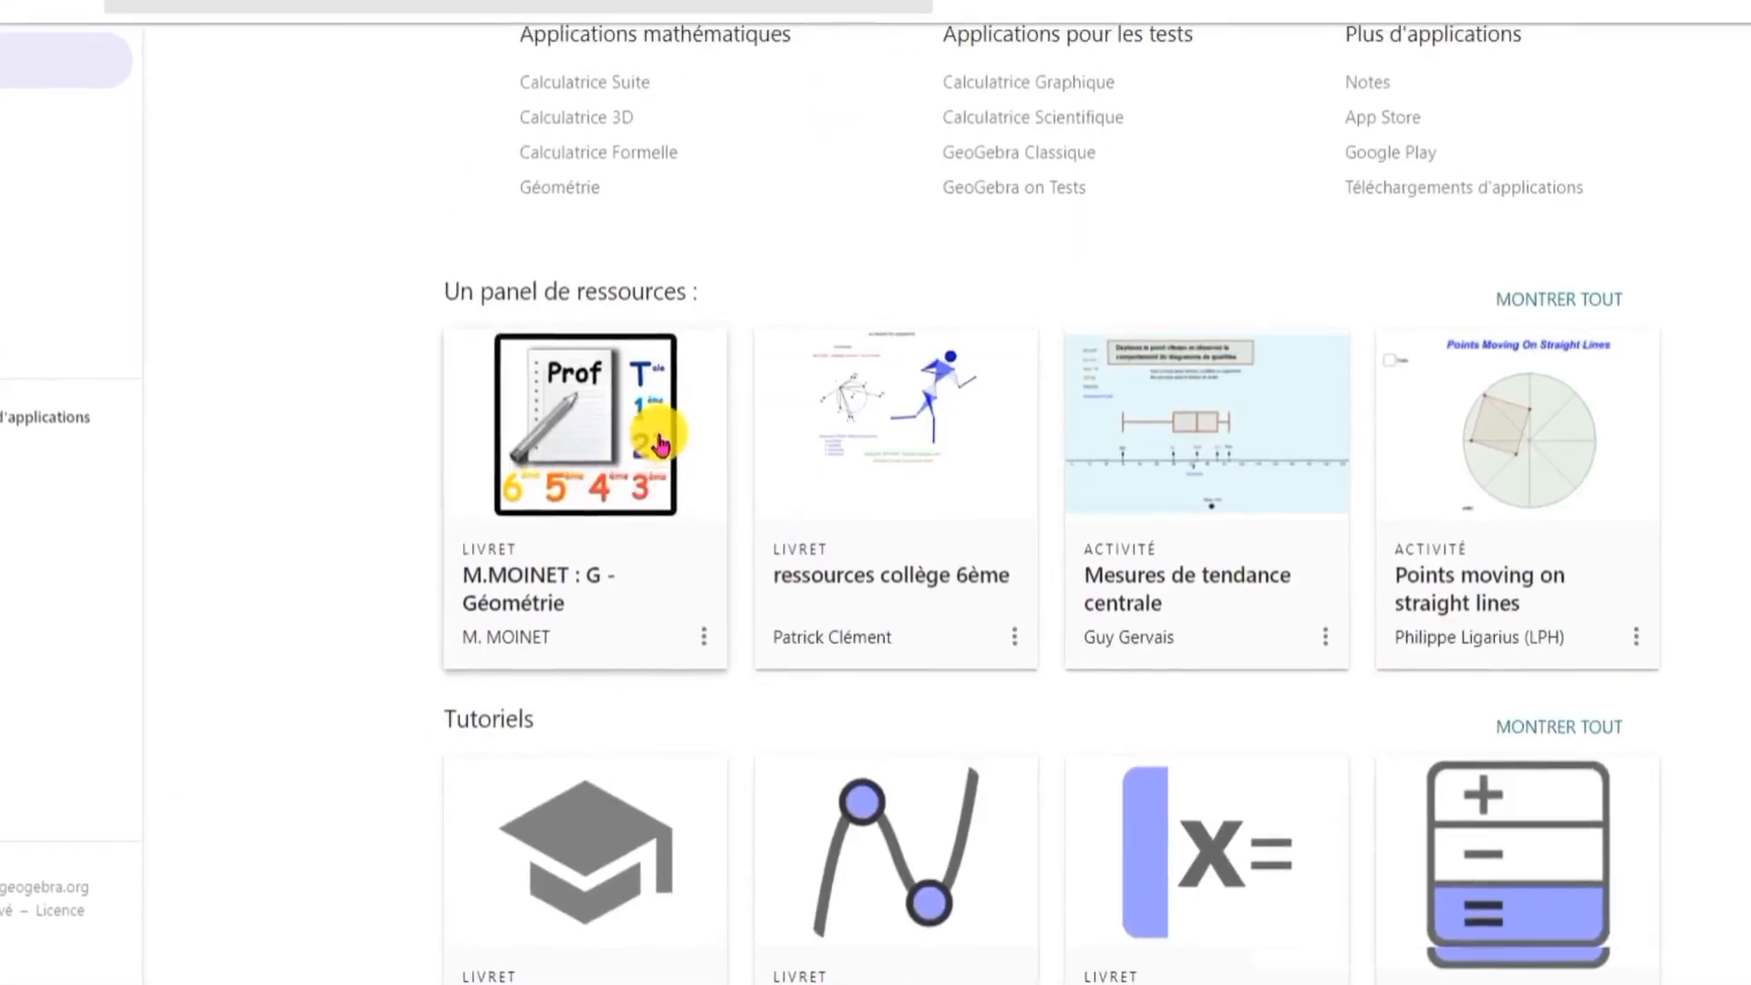
{"action": "scroll", "coordinate": [659, 444], "scroll_direction": "up", "scroll_amount": 5}
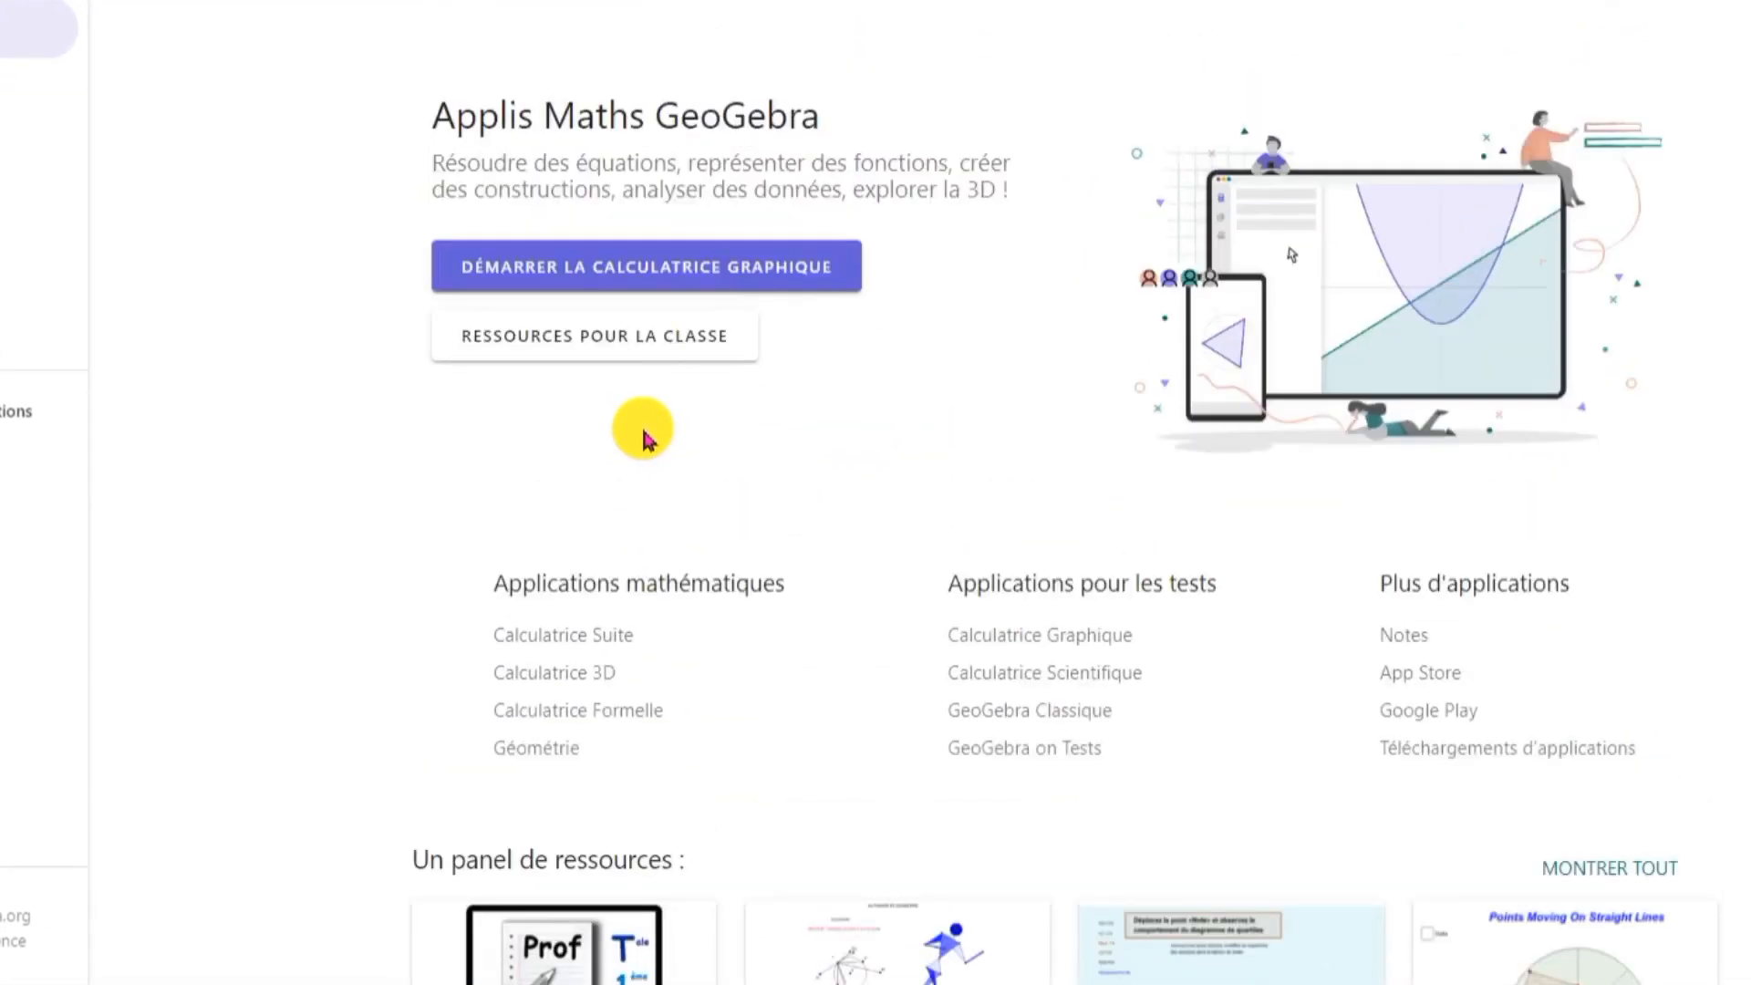
{"action": "scroll", "coordinate": [642, 438], "scroll_direction": "down", "scroll_amount": 3}
{"action": "scroll", "coordinate": [643, 438], "scroll_direction": "up", "scroll_amount": 3}
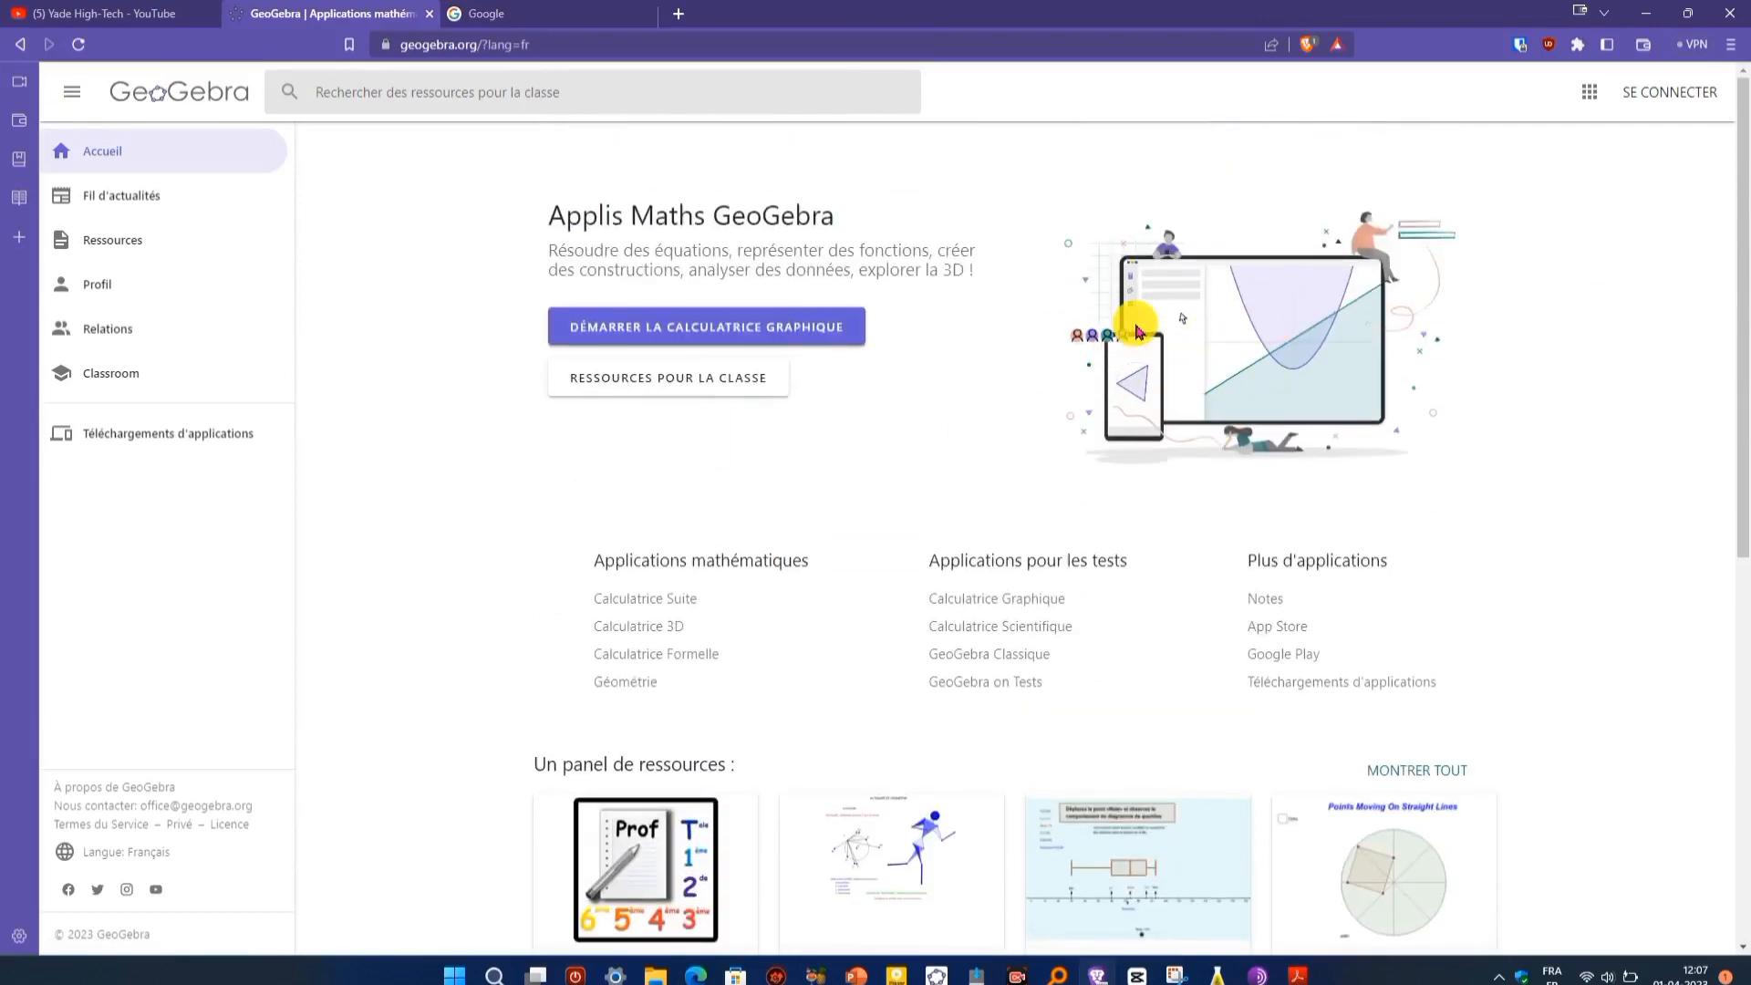
{"action": "scroll", "coordinate": [1160, 365], "scroll_direction": "down", "scroll_amount": 1}
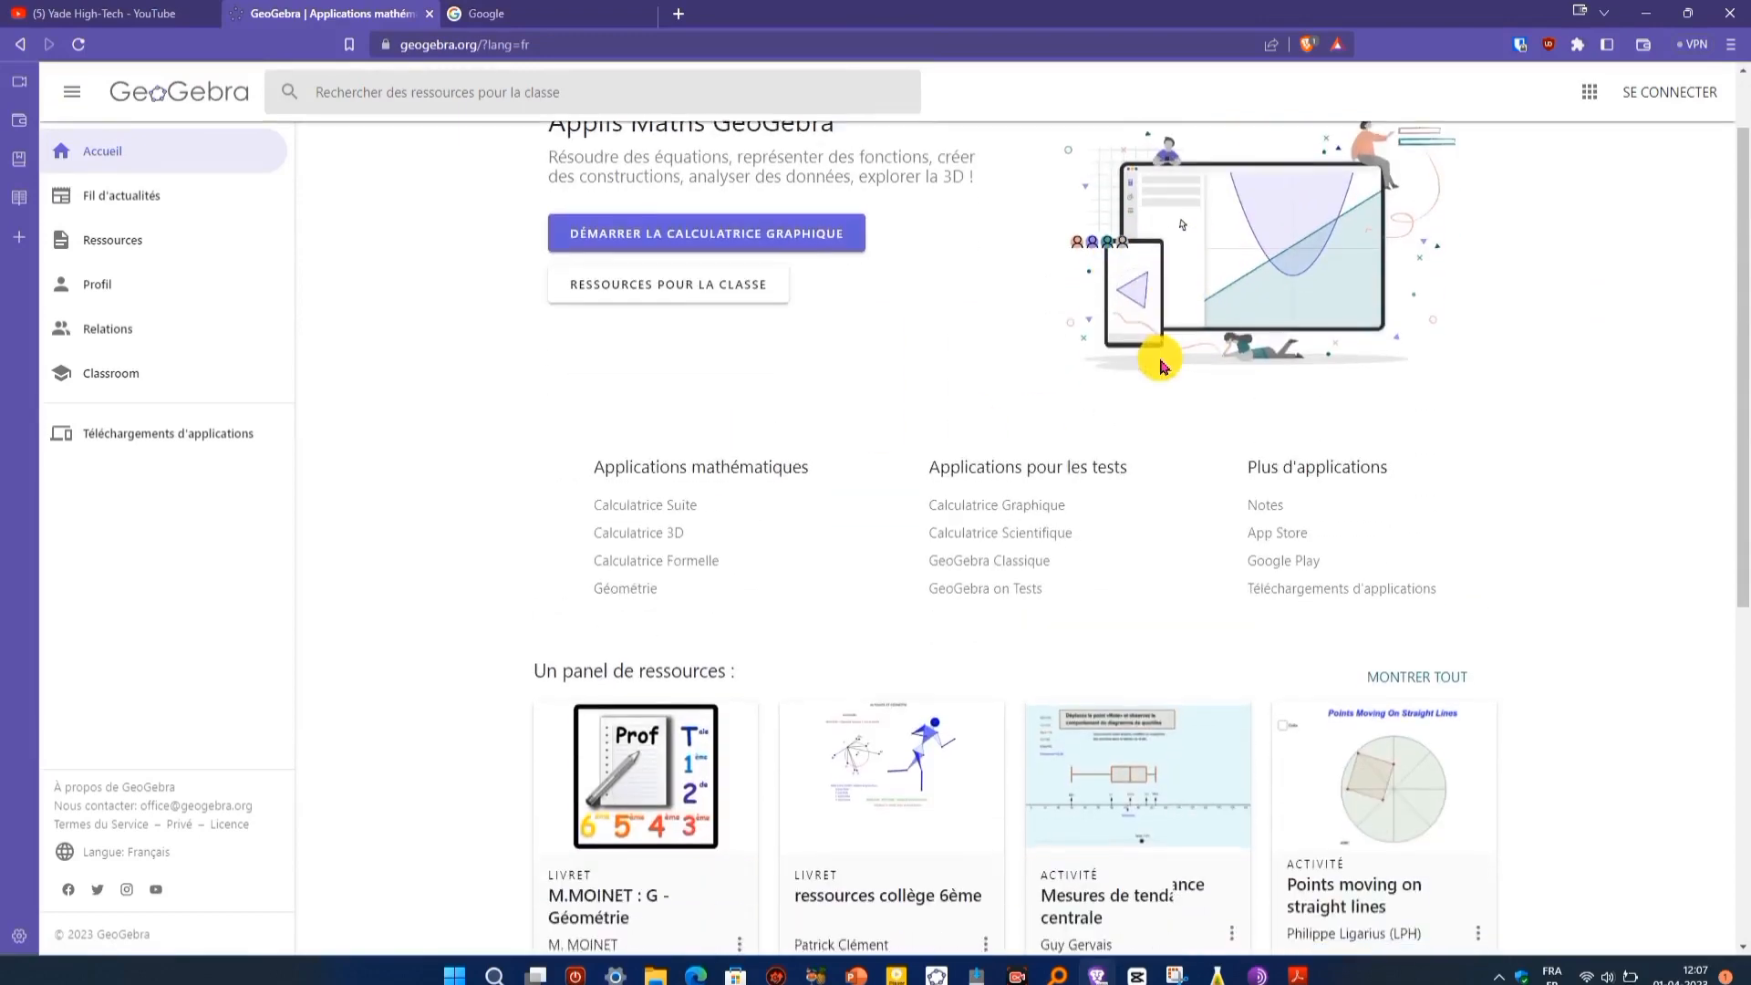
{"action": "scroll", "coordinate": [1161, 364], "scroll_direction": "up", "scroll_amount": 1}
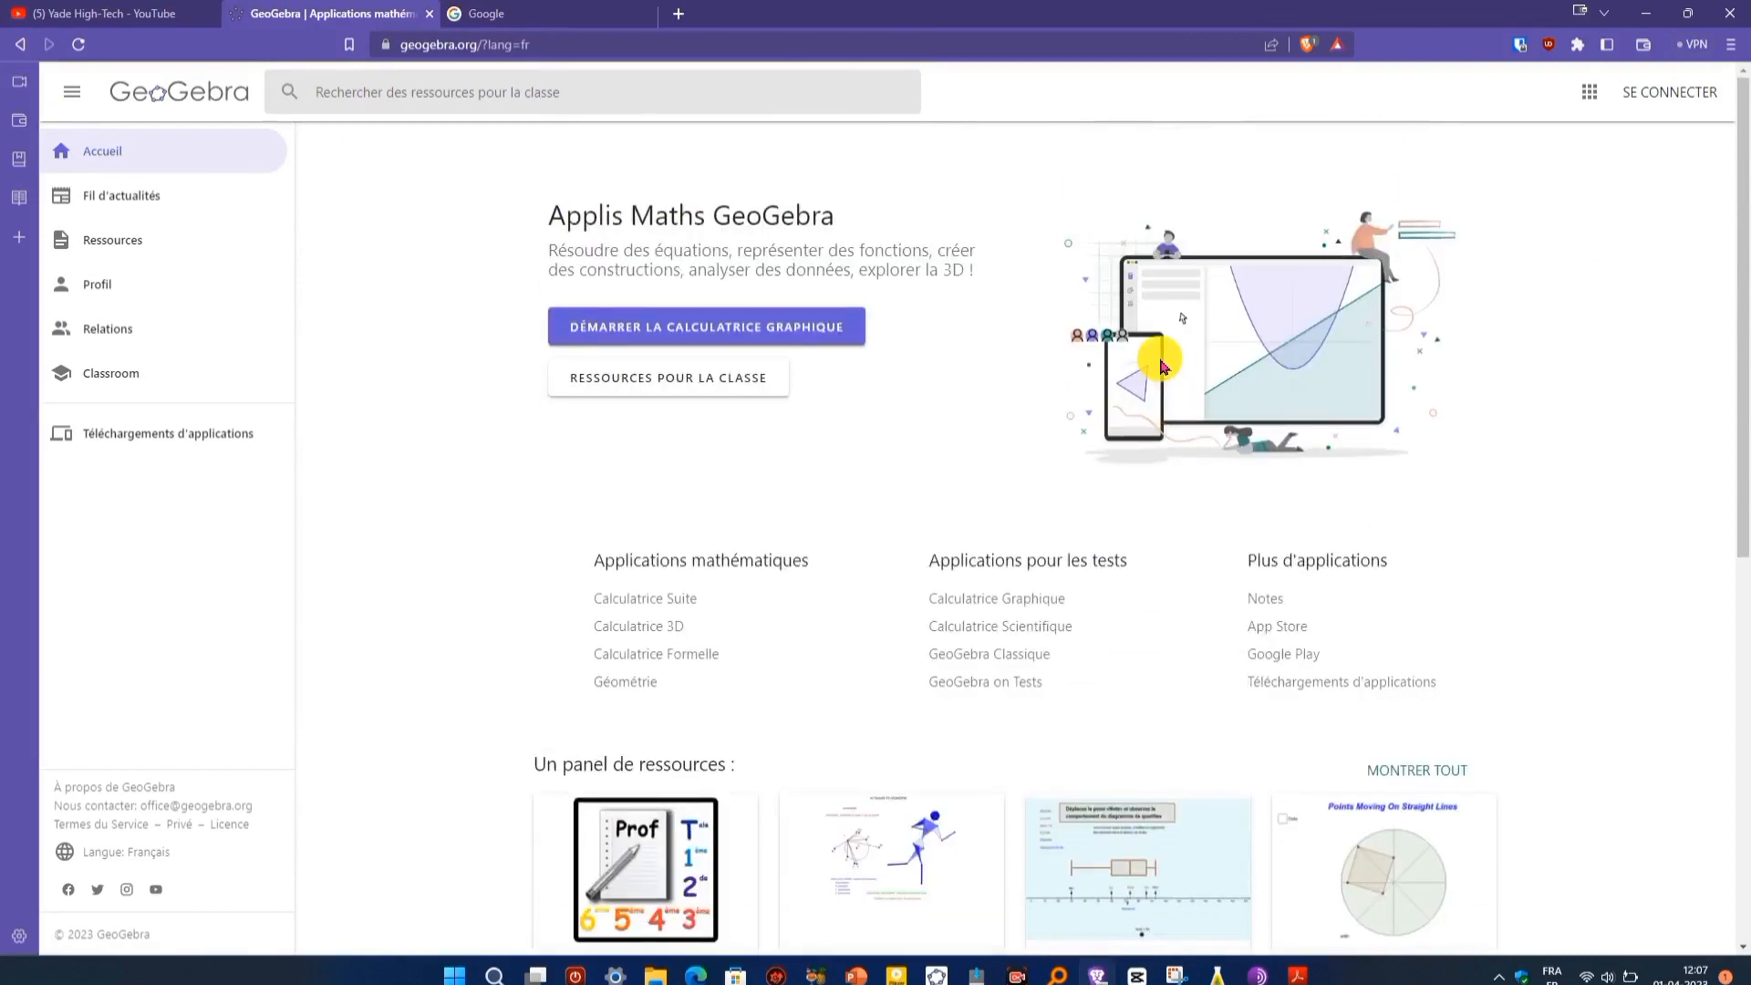
{"action": "scroll", "coordinate": [1161, 364], "scroll_direction": "down", "scroll_amount": 2}
{"action": "scroll", "coordinate": [1161, 365], "scroll_direction": "up", "scroll_amount": 2}
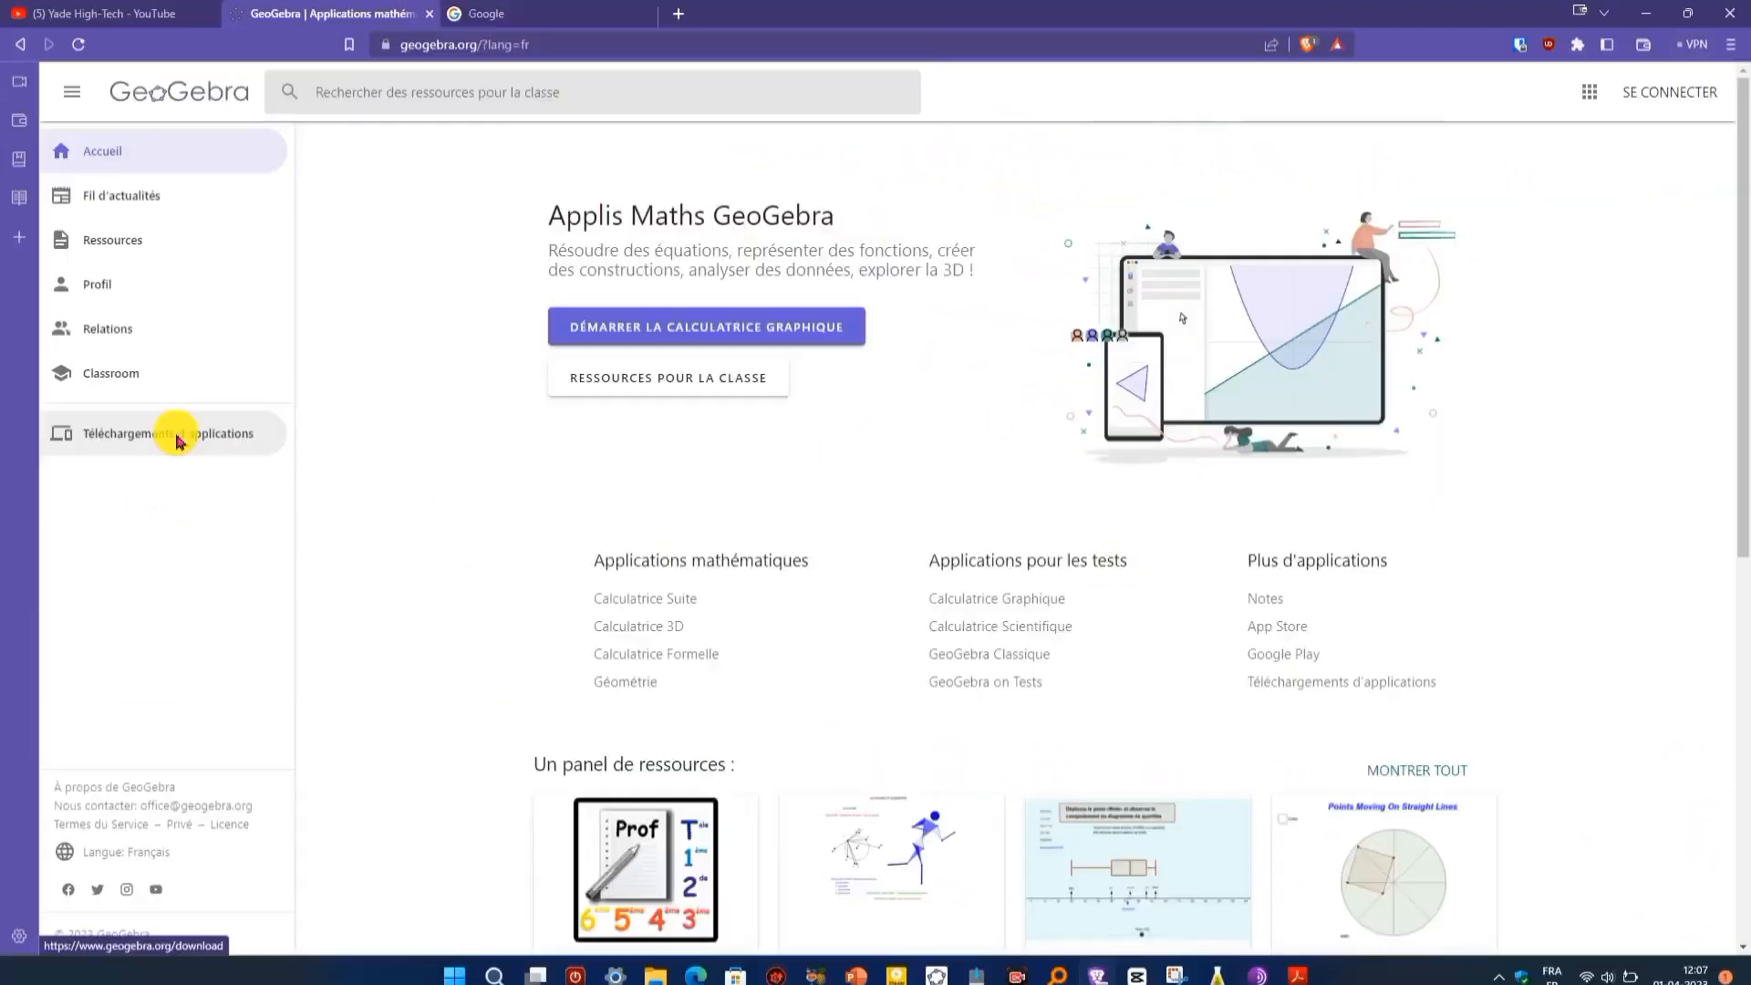
Open the application downloads page and review the offered GeoGebra apps, including Classique 6 and Classique 5
{"action": "left_click", "coordinate": [283, 666]}
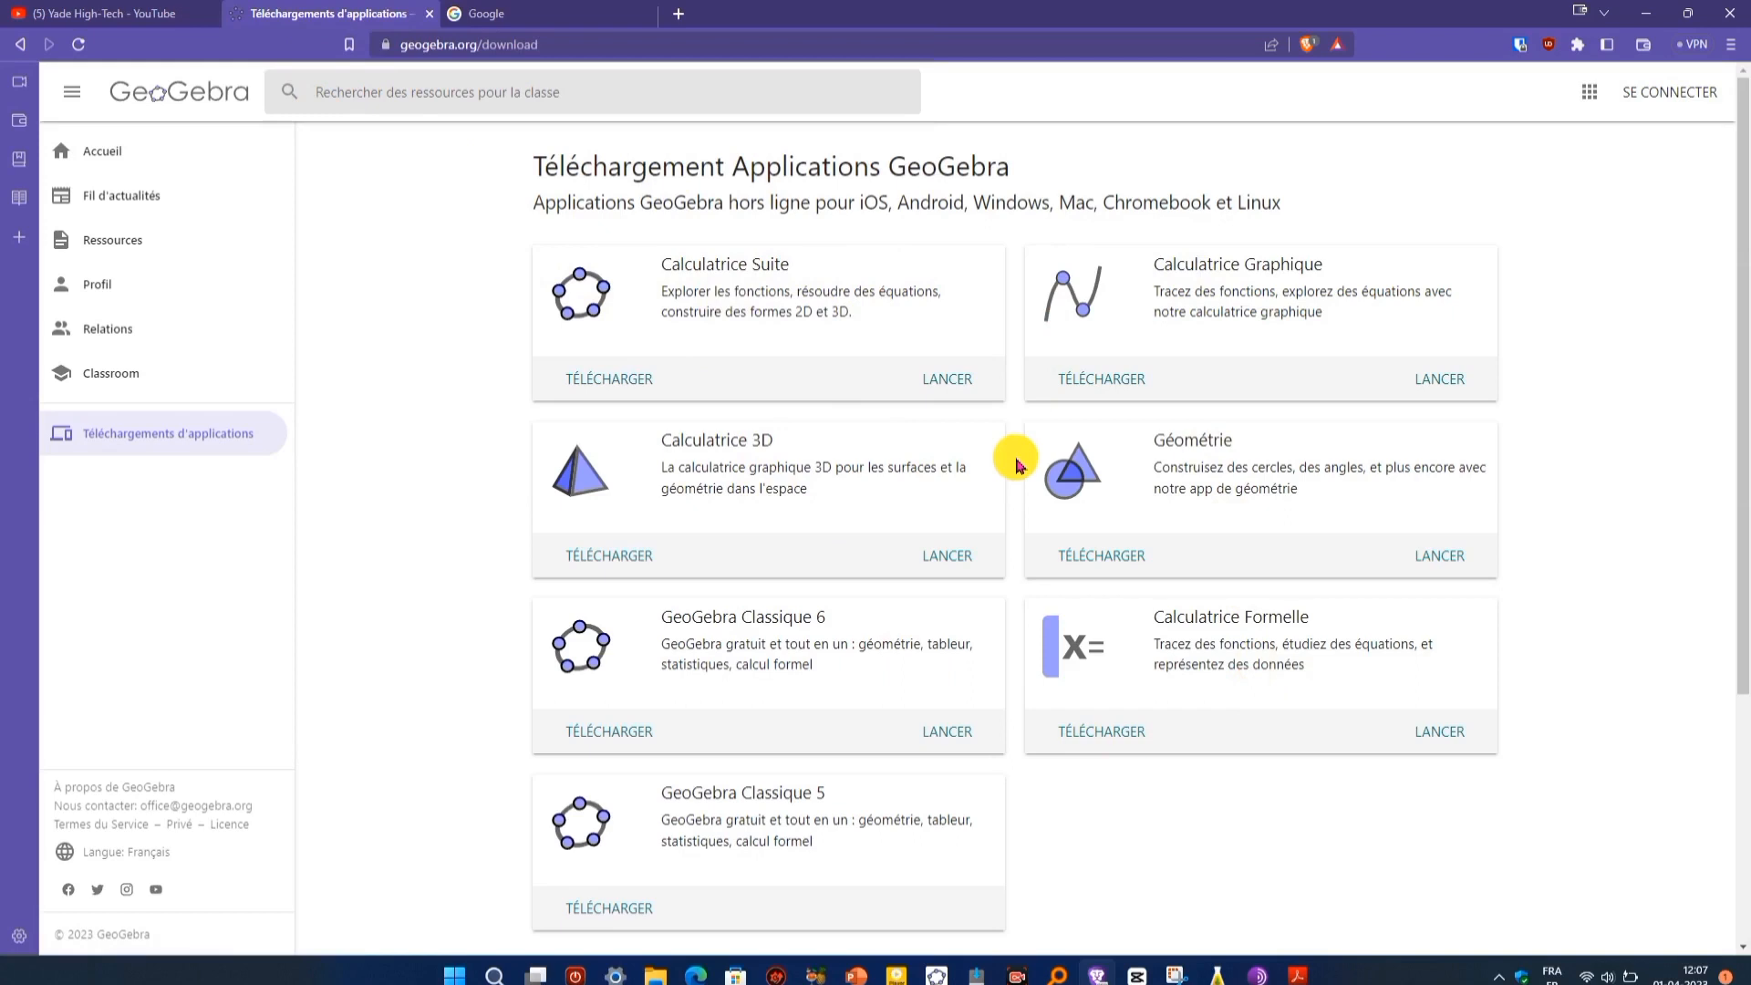
{"action": "double_click", "coordinate": [758, 267]}
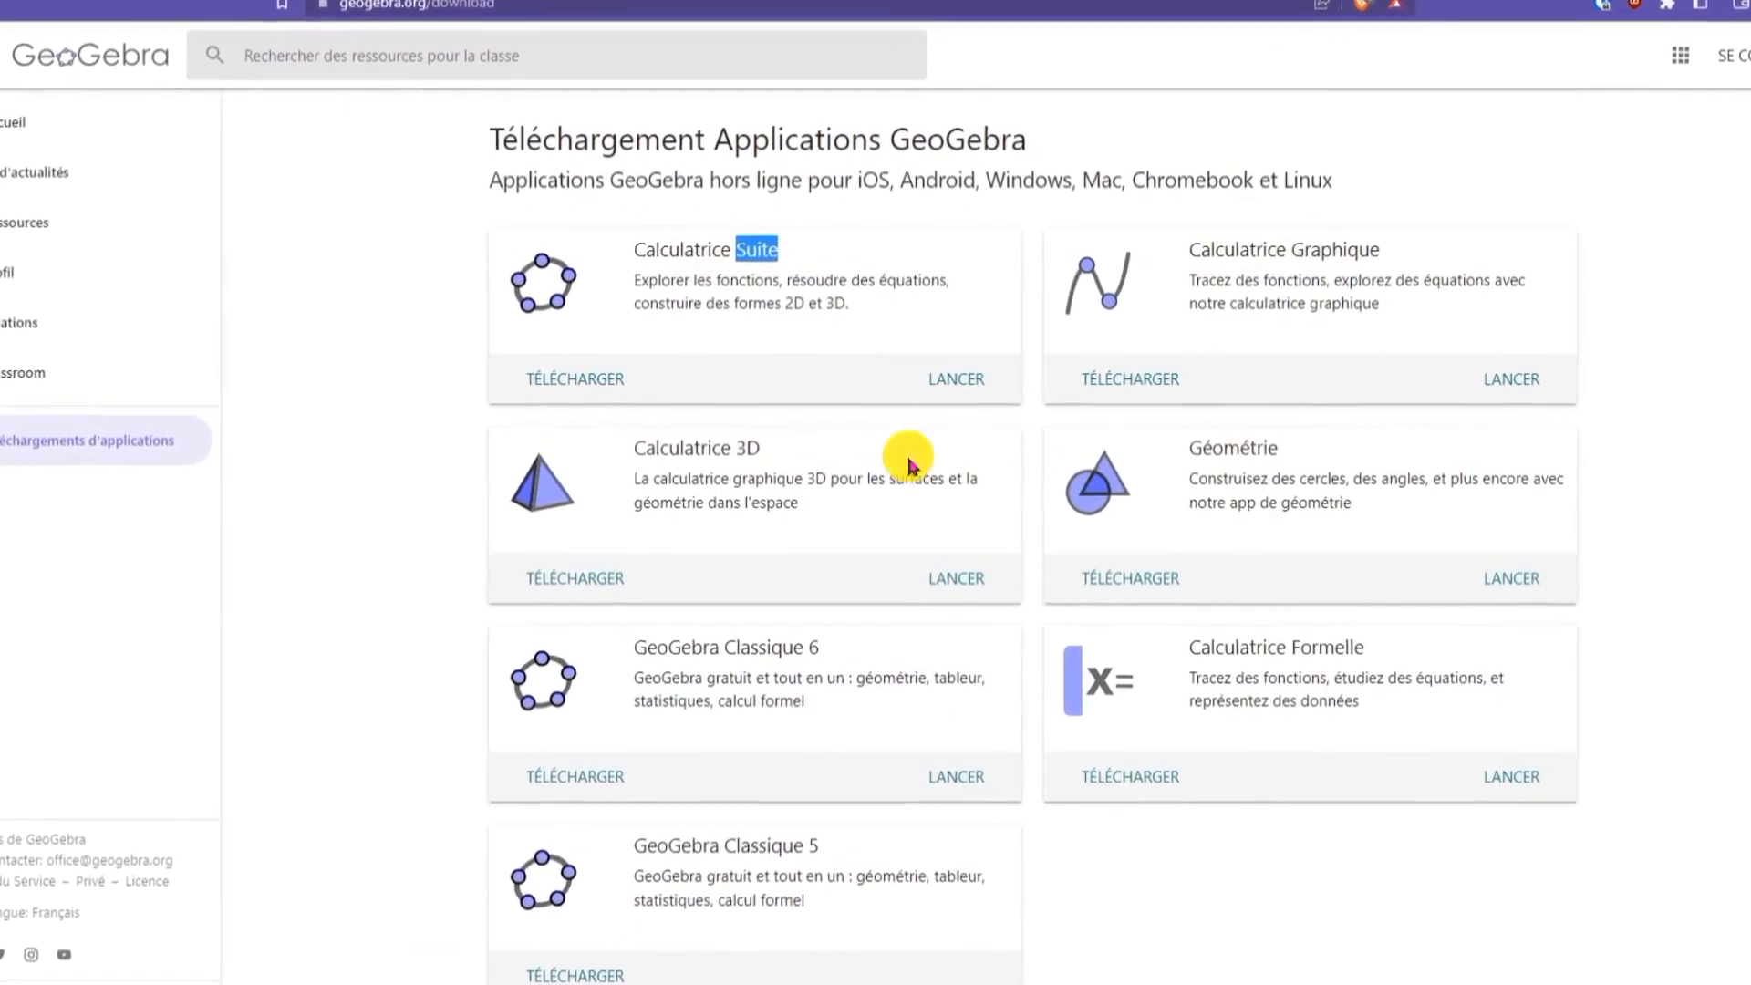
{"action": "left_click", "coordinate": [730, 468]}
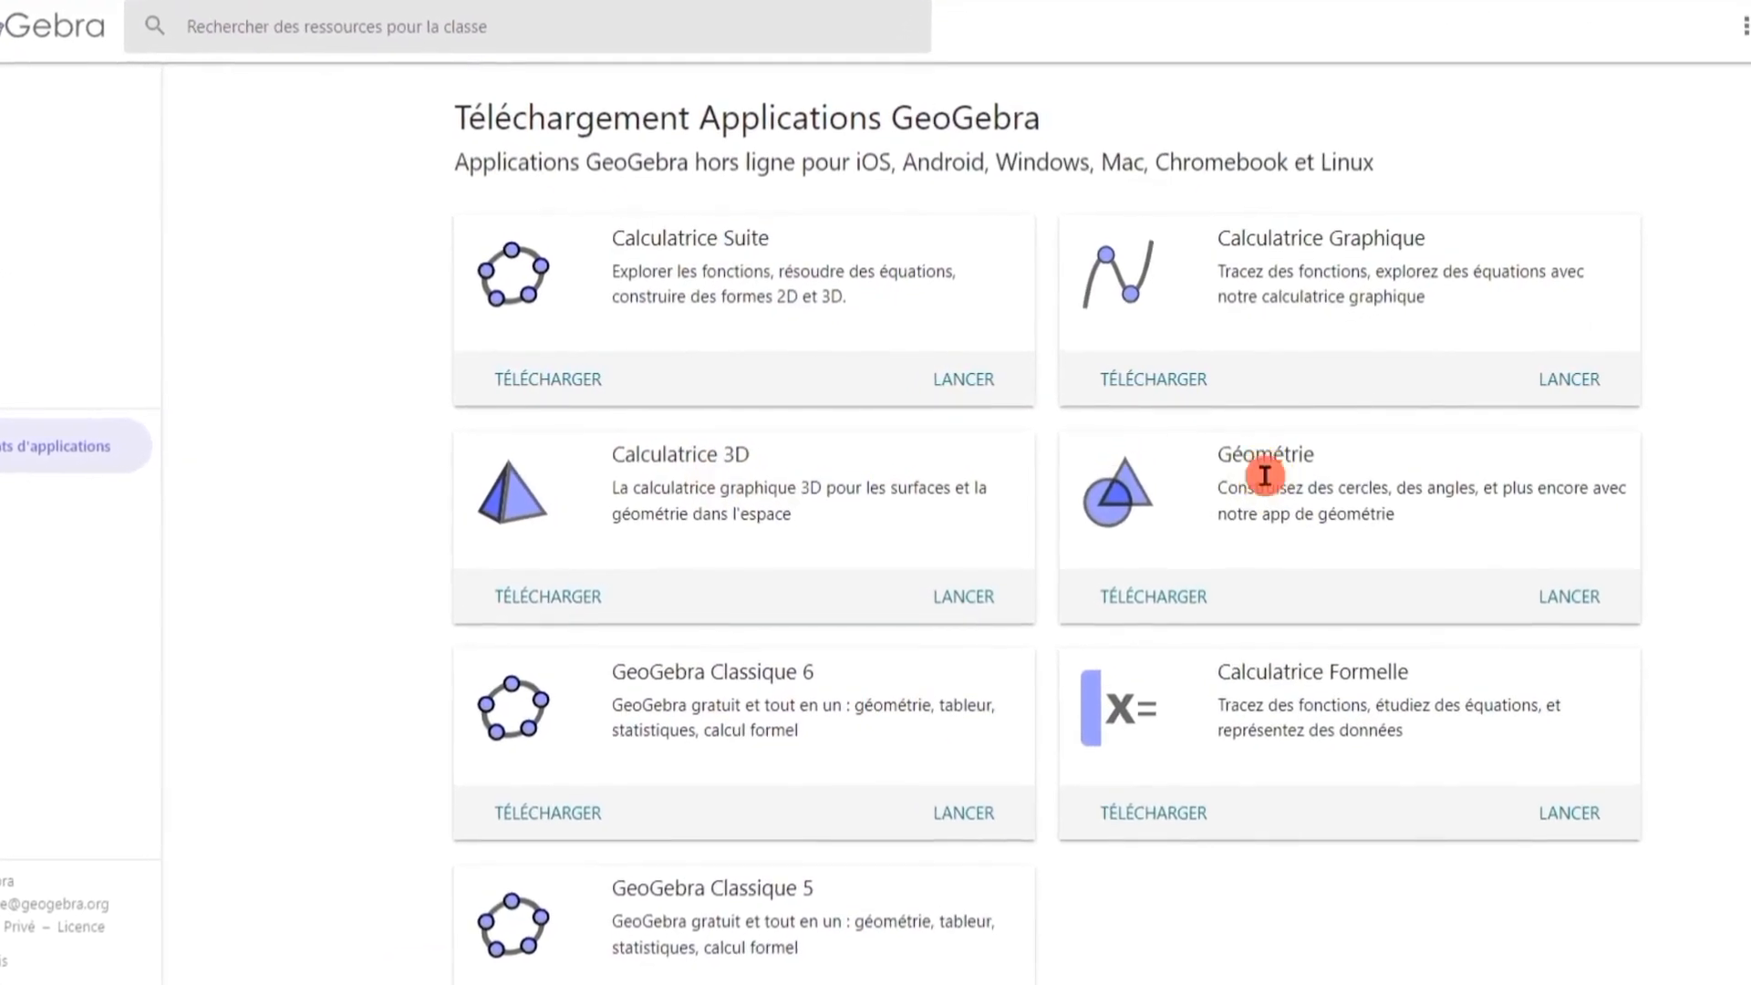
{"action": "scroll", "coordinate": [651, 433], "scroll_direction": "down", "scroll_amount": 3}
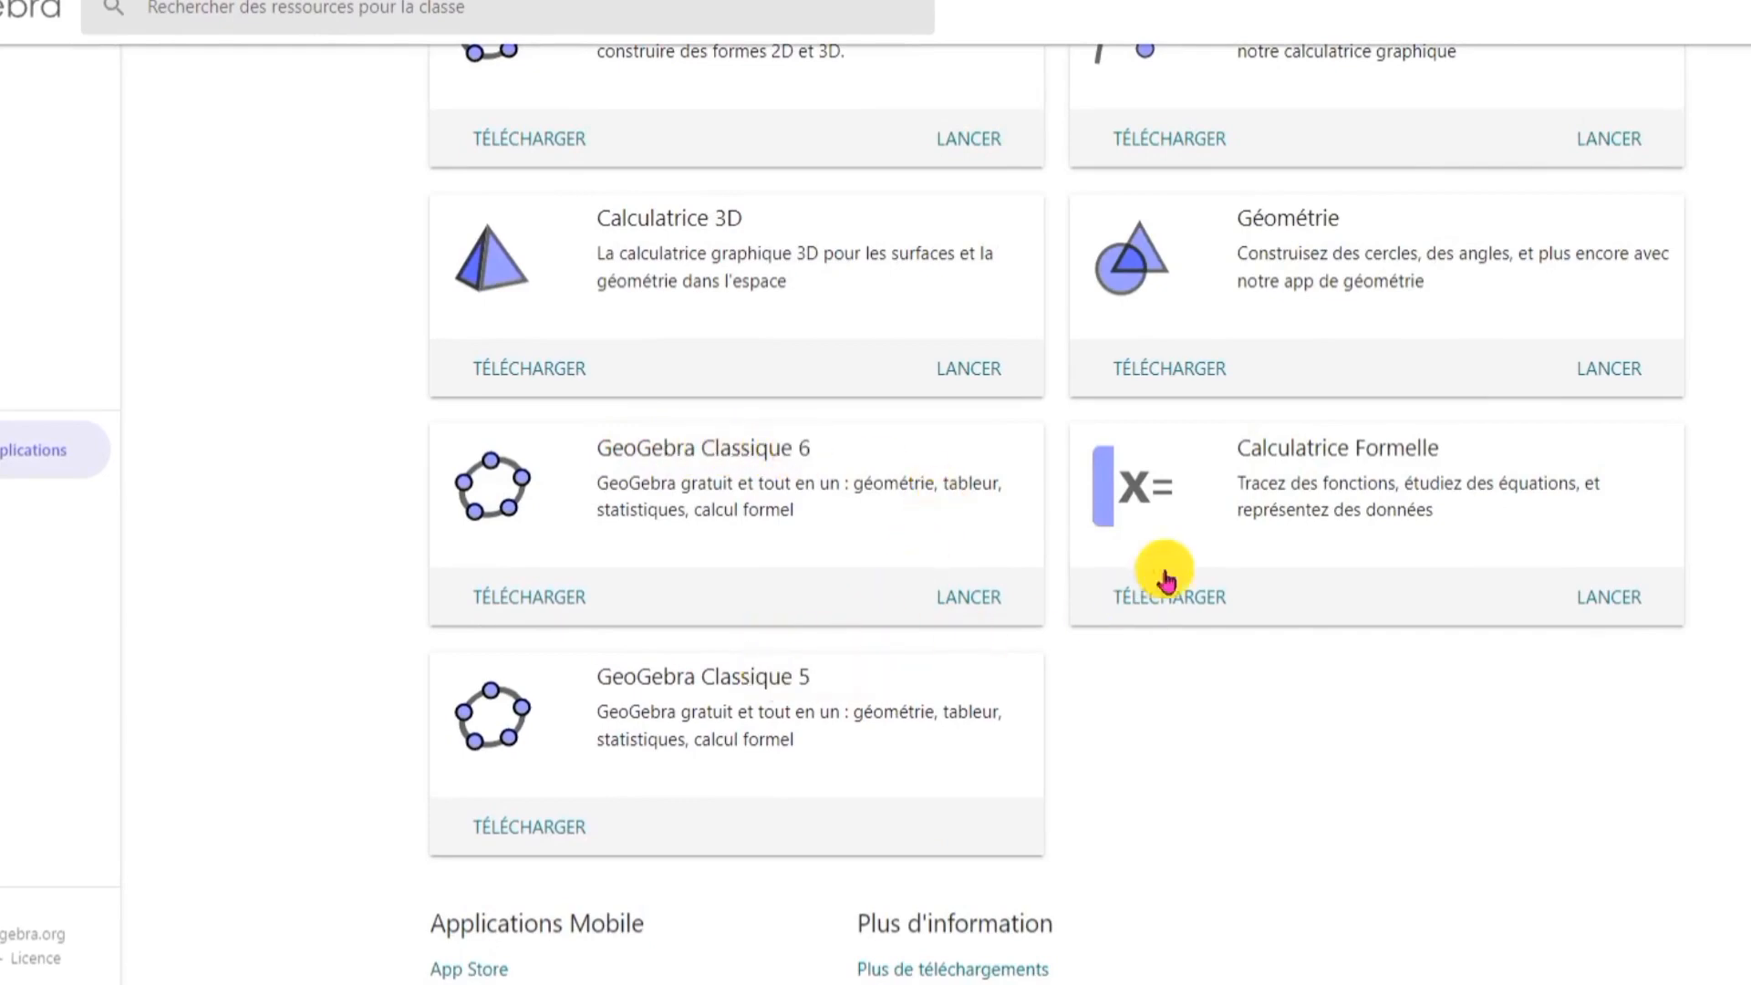
{"action": "scroll", "coordinate": [966, 447], "scroll_direction": "up", "scroll_amount": 3}
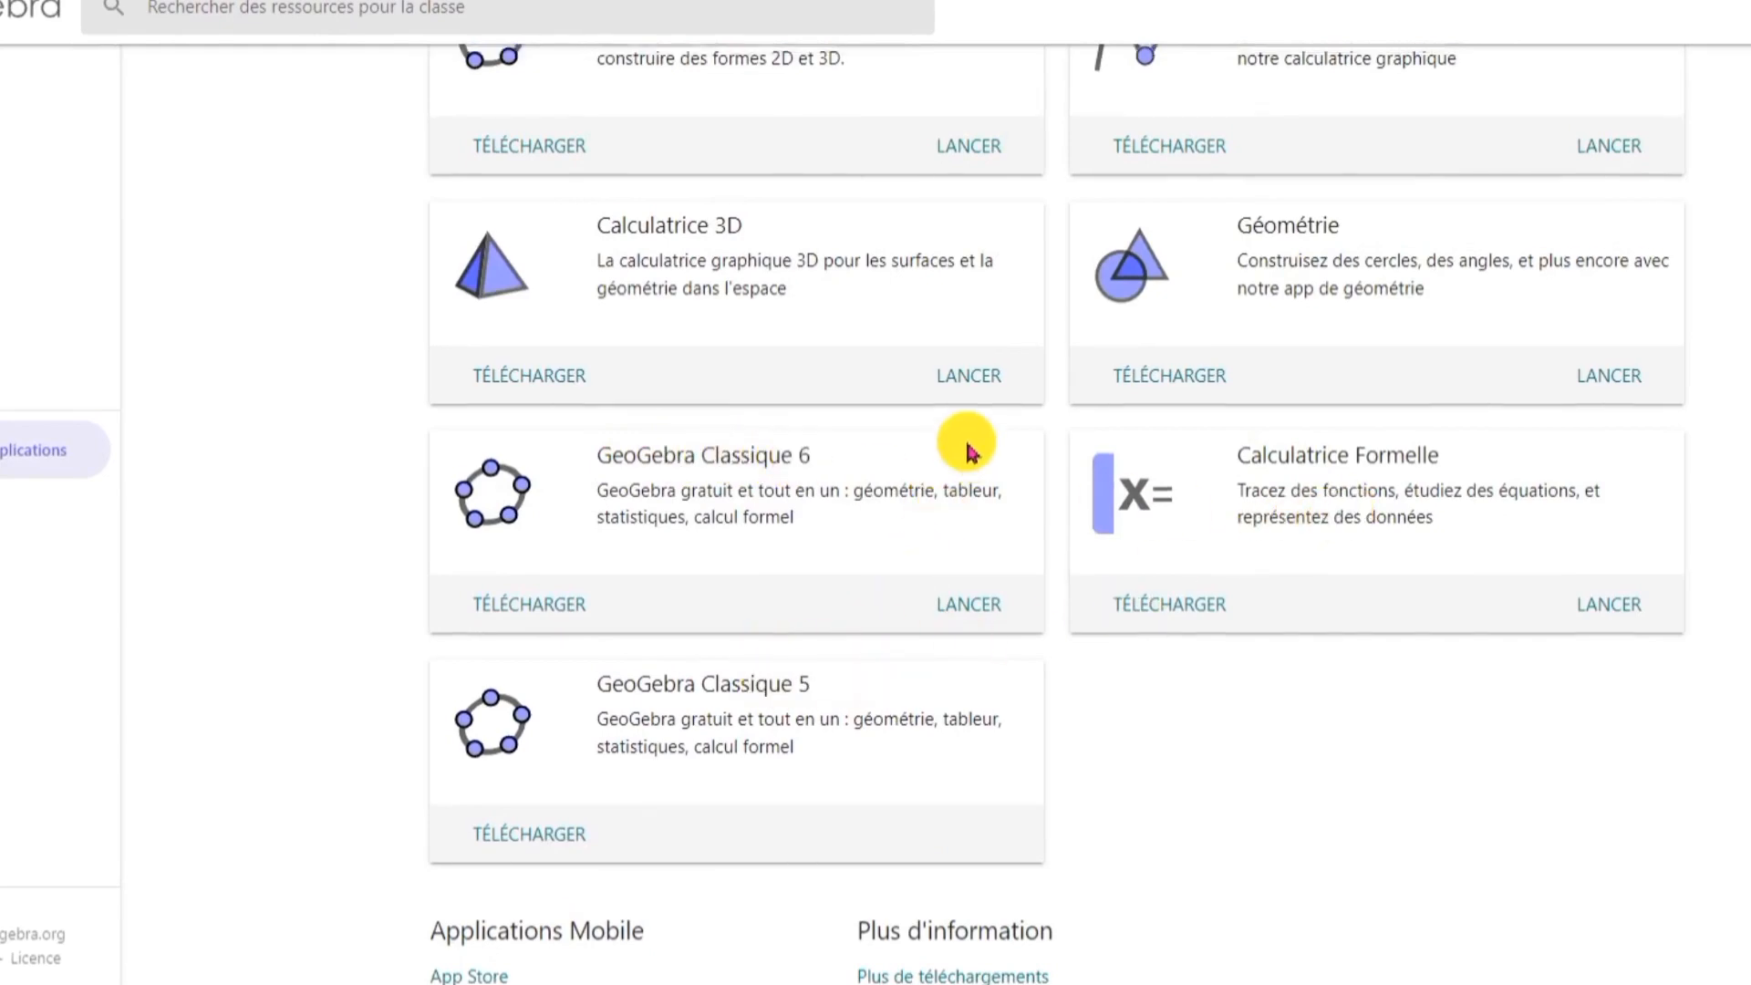
{"action": "scroll", "coordinate": [972, 451], "scroll_direction": "down", "scroll_amount": 1}
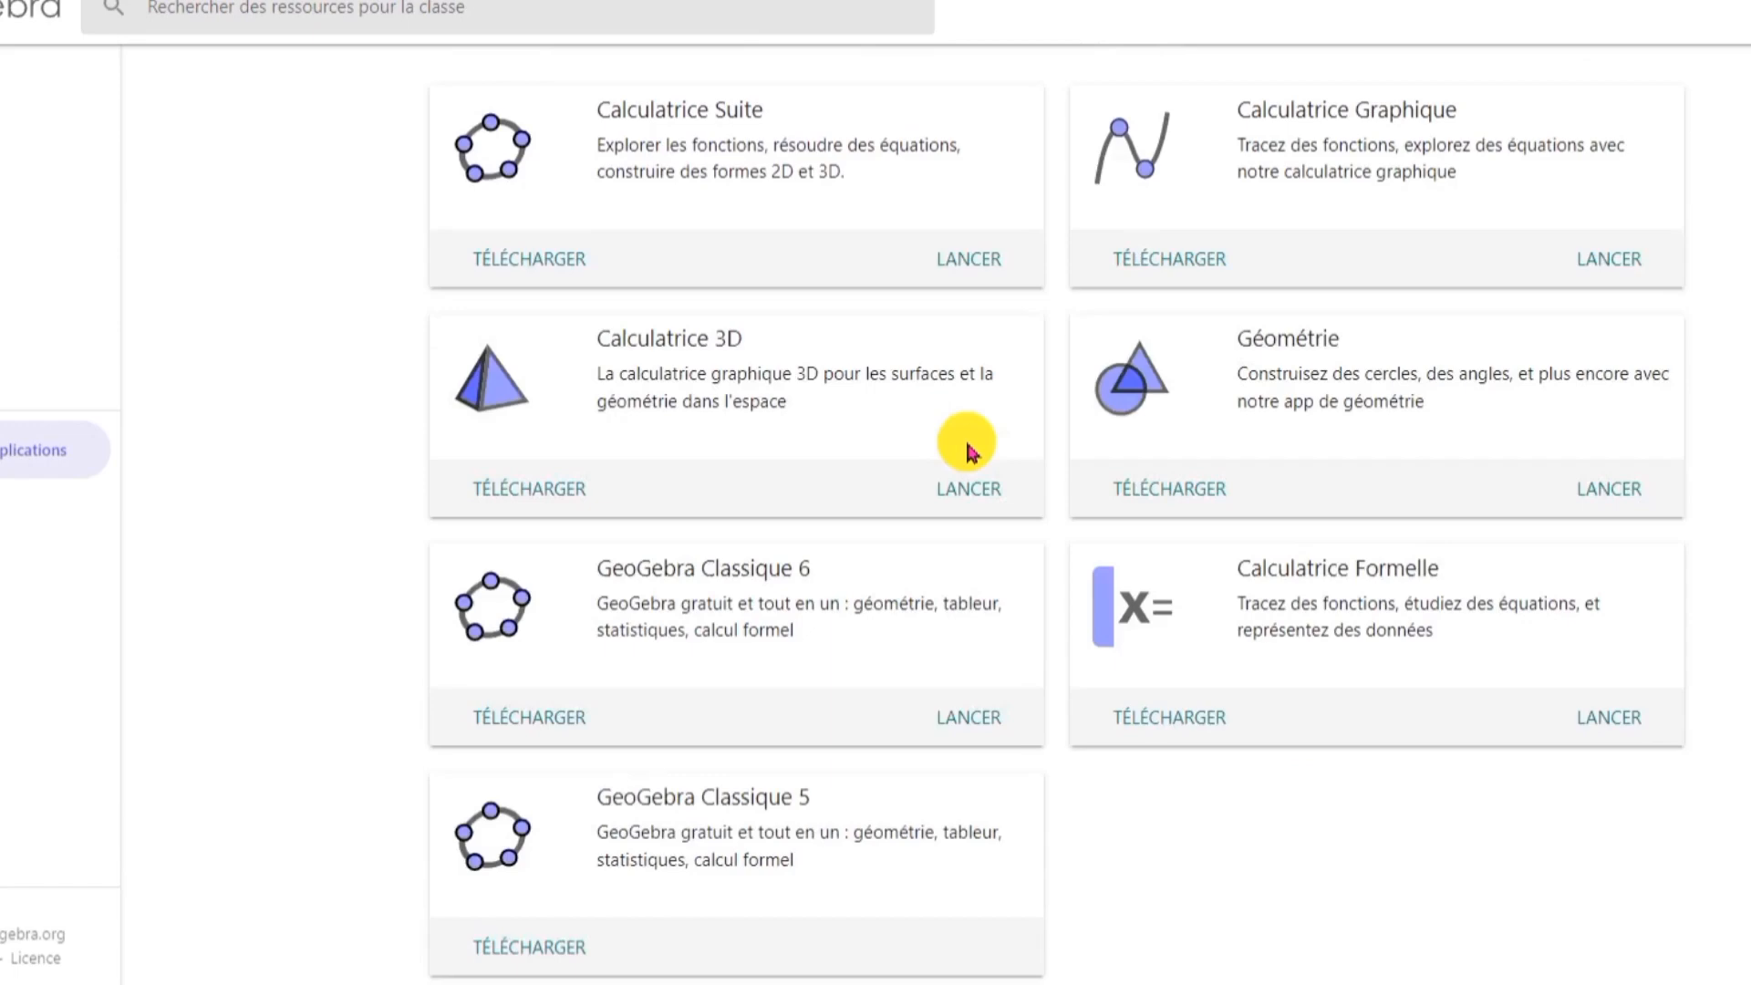
{"action": "scroll", "coordinate": [972, 450], "scroll_direction": "up", "scroll_amount": 1}
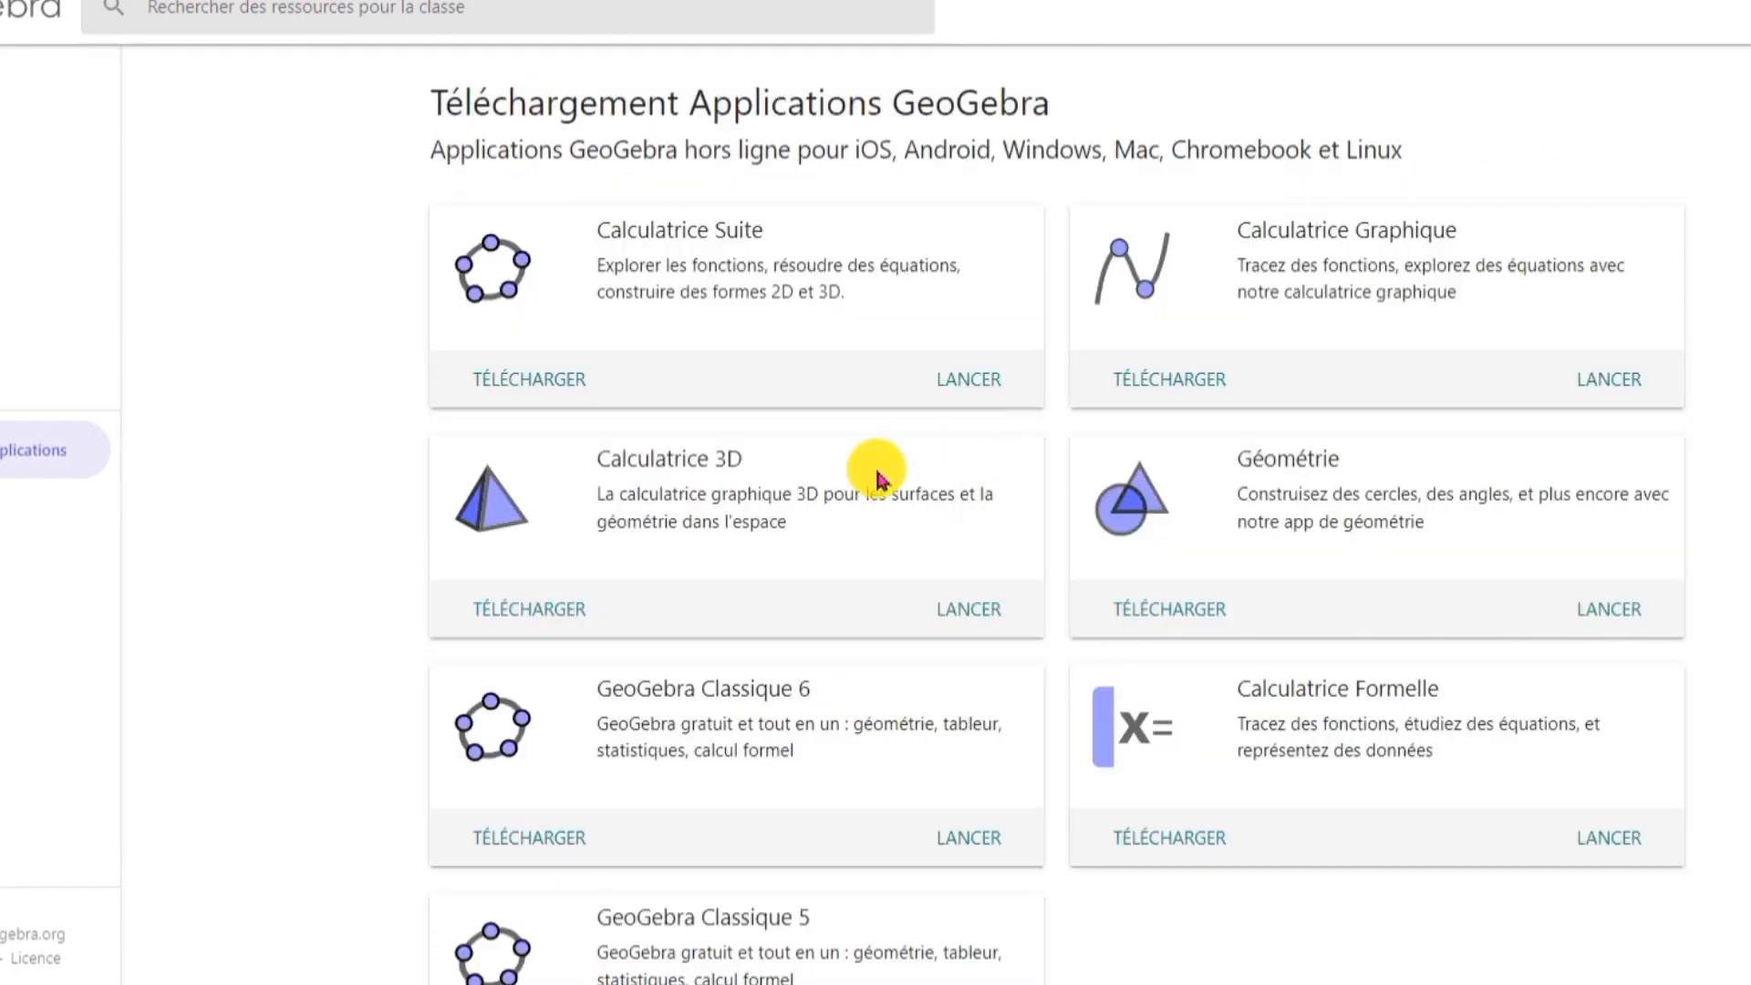
{"action": "scroll", "coordinate": [869, 469], "scroll_direction": "down", "scroll_amount": 1}
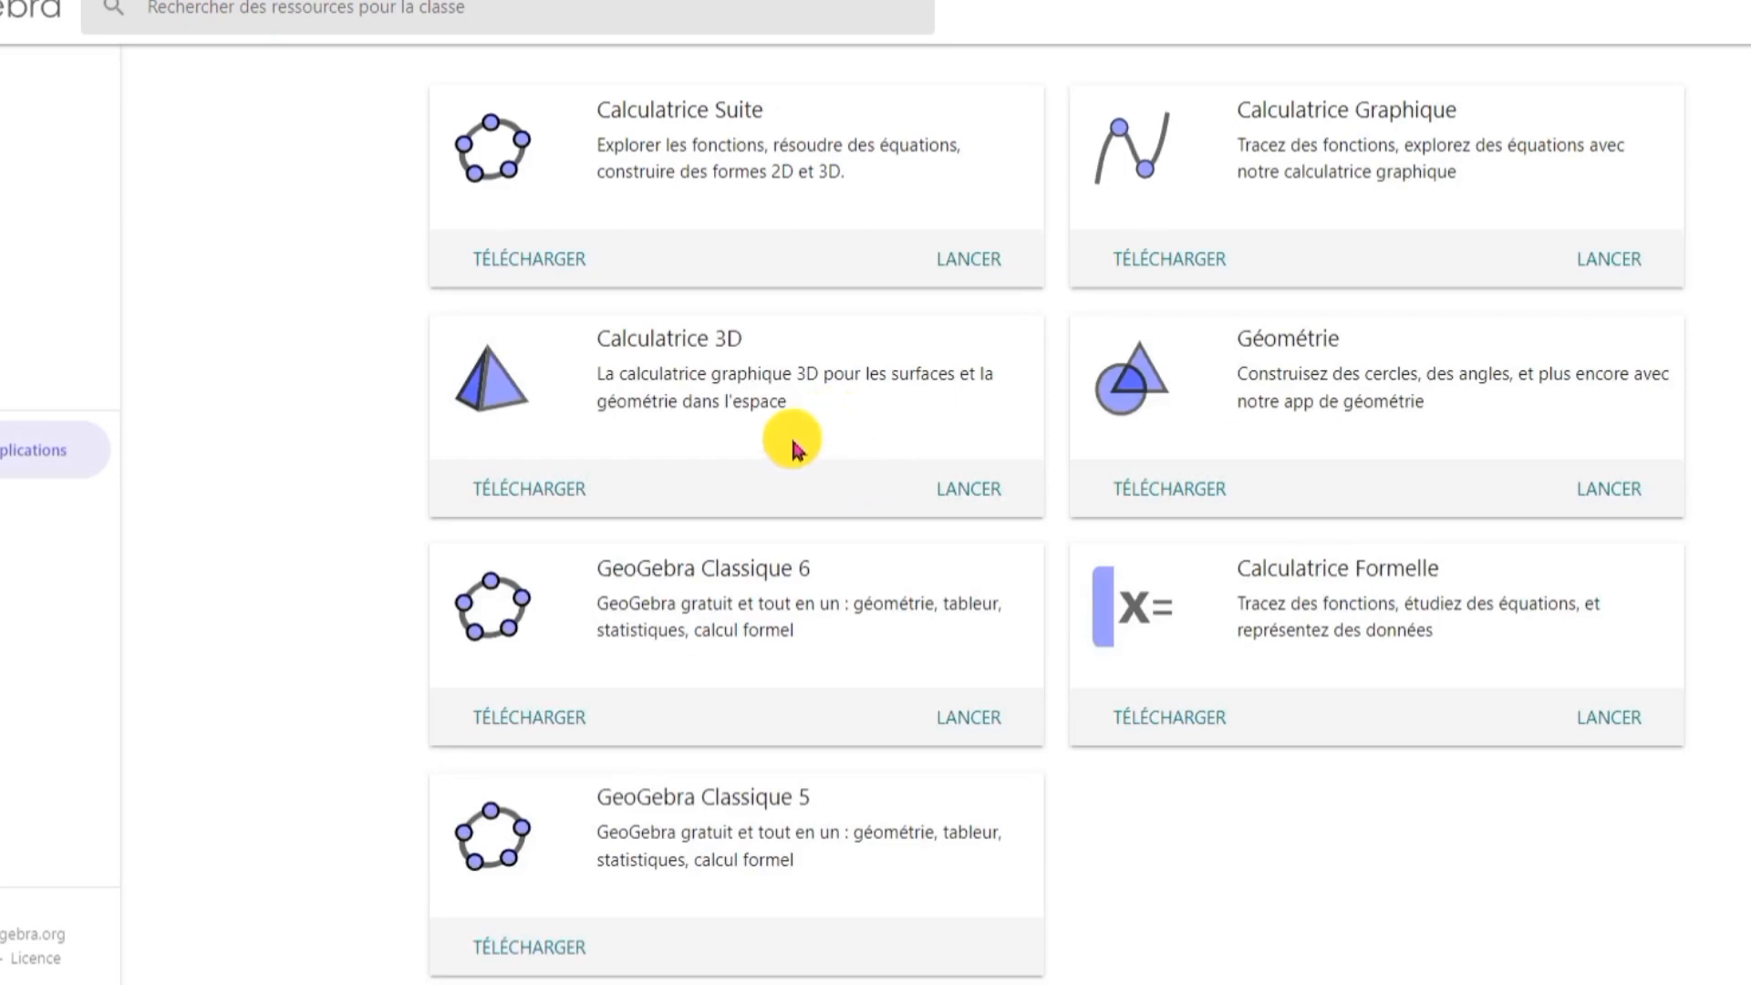
{"action": "scroll", "coordinate": [794, 446], "scroll_direction": "down", "scroll_amount": 2}
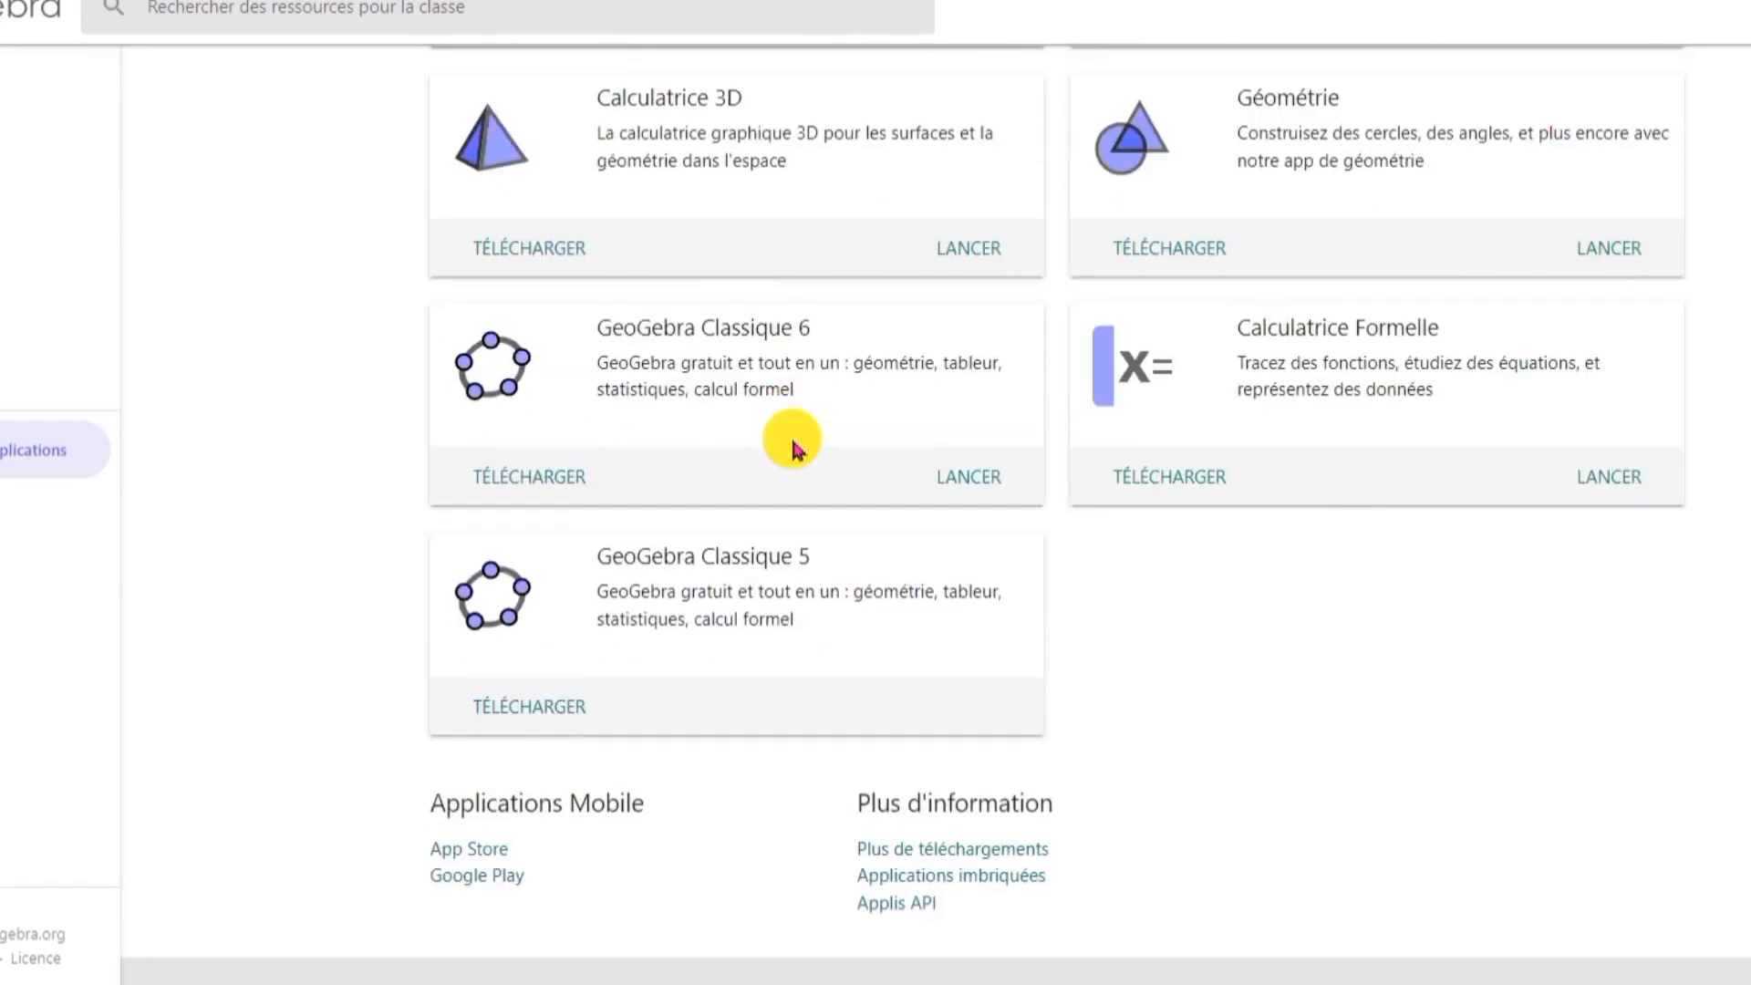
{"action": "scroll", "coordinate": [793, 447], "scroll_direction": "down", "scroll_amount": 1}
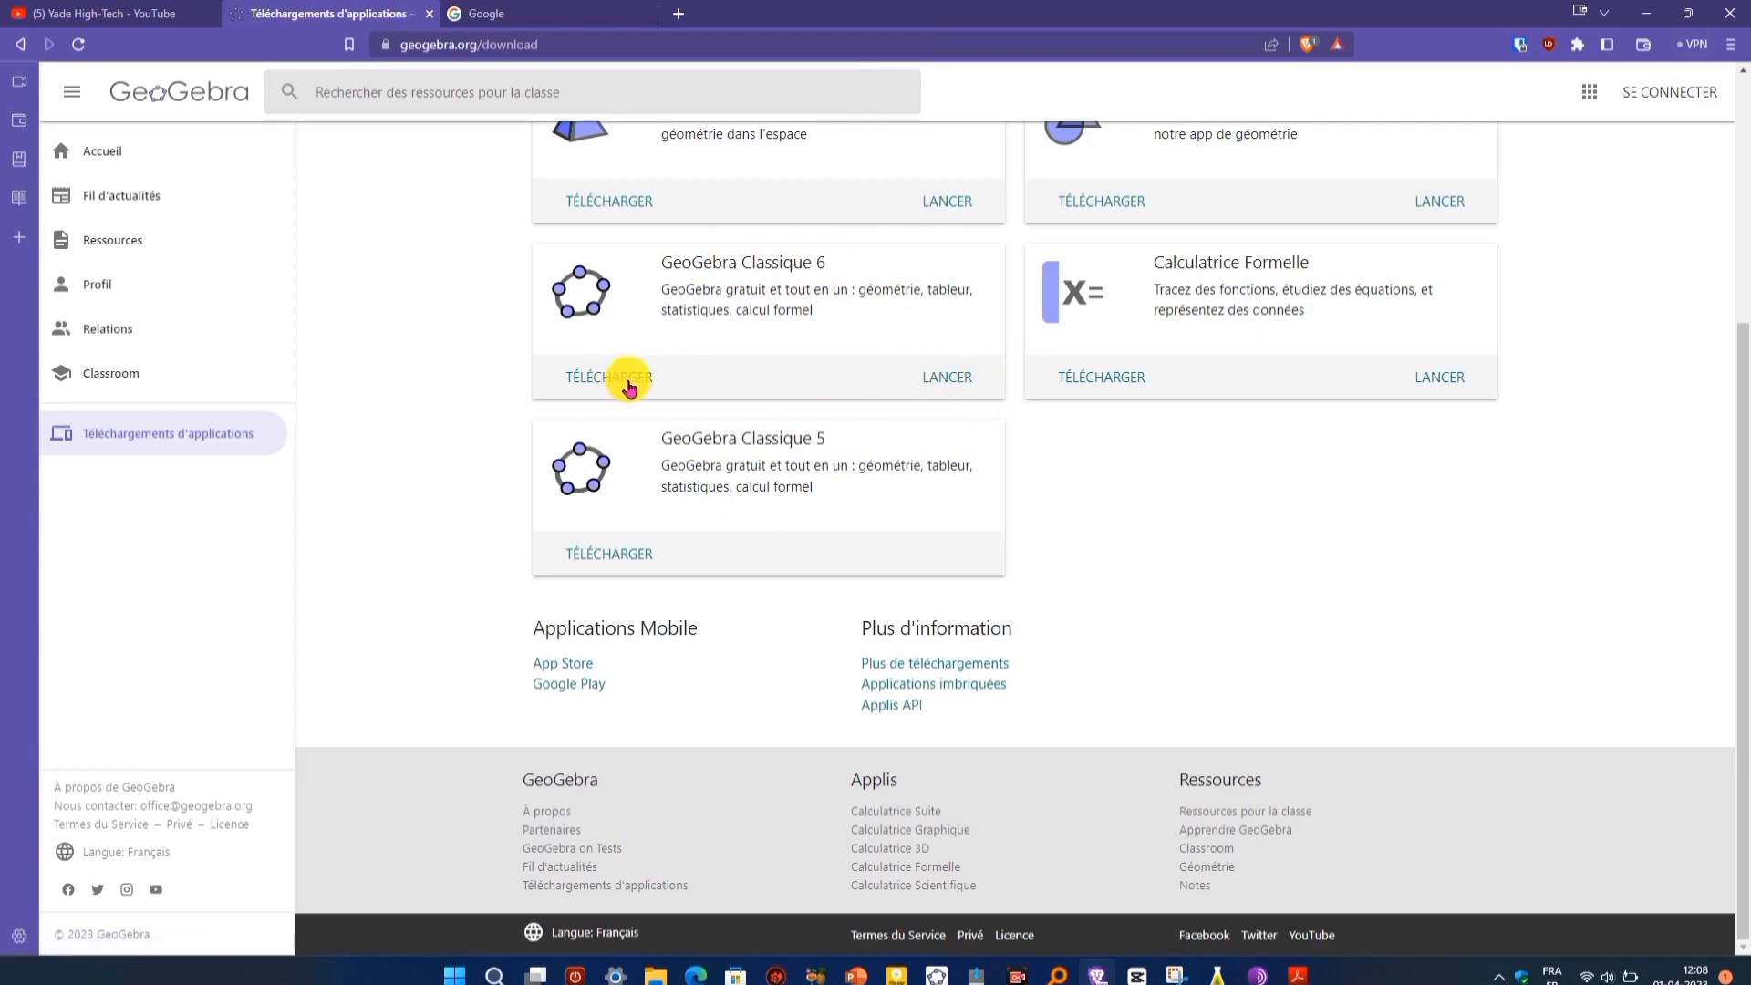
{"action": "triple_click", "coordinate": [807, 439]}
{"action": "left_click", "coordinate": [816, 455]}
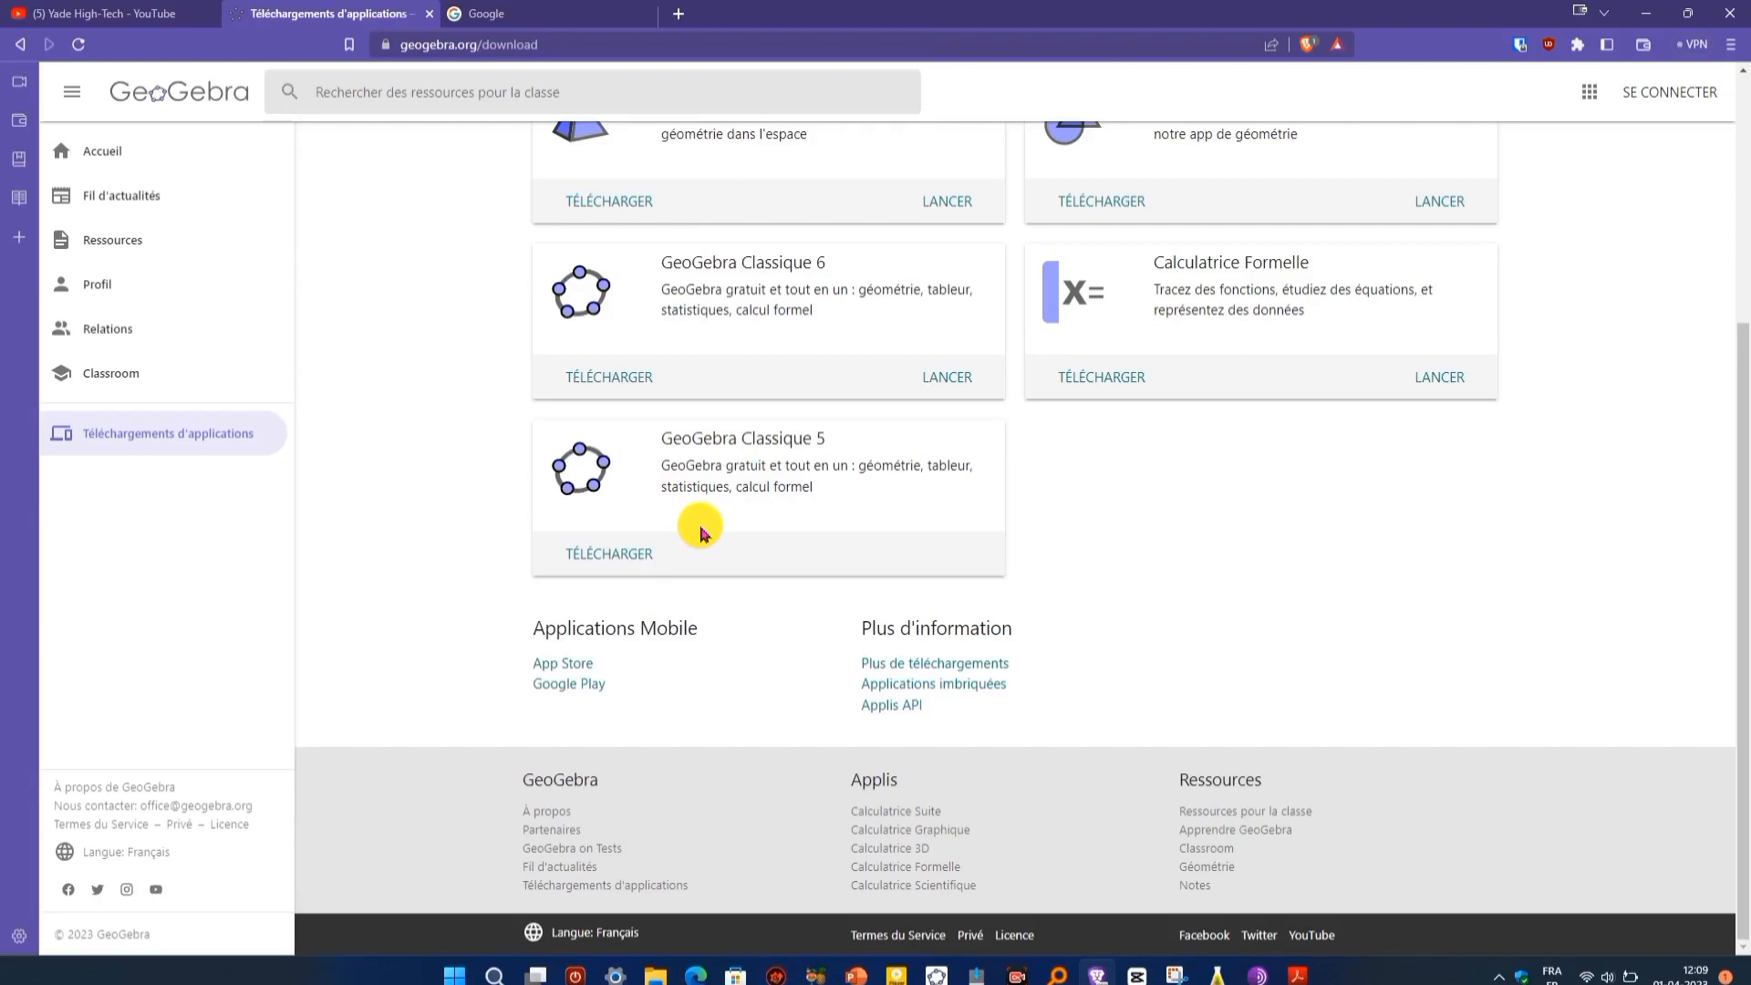
Switch to File Explorer and select the GeoGebra-Windows-Installer-5-0-274-0 file in the GEogebra folder
{"action": "left_click", "coordinate": [655, 974]}
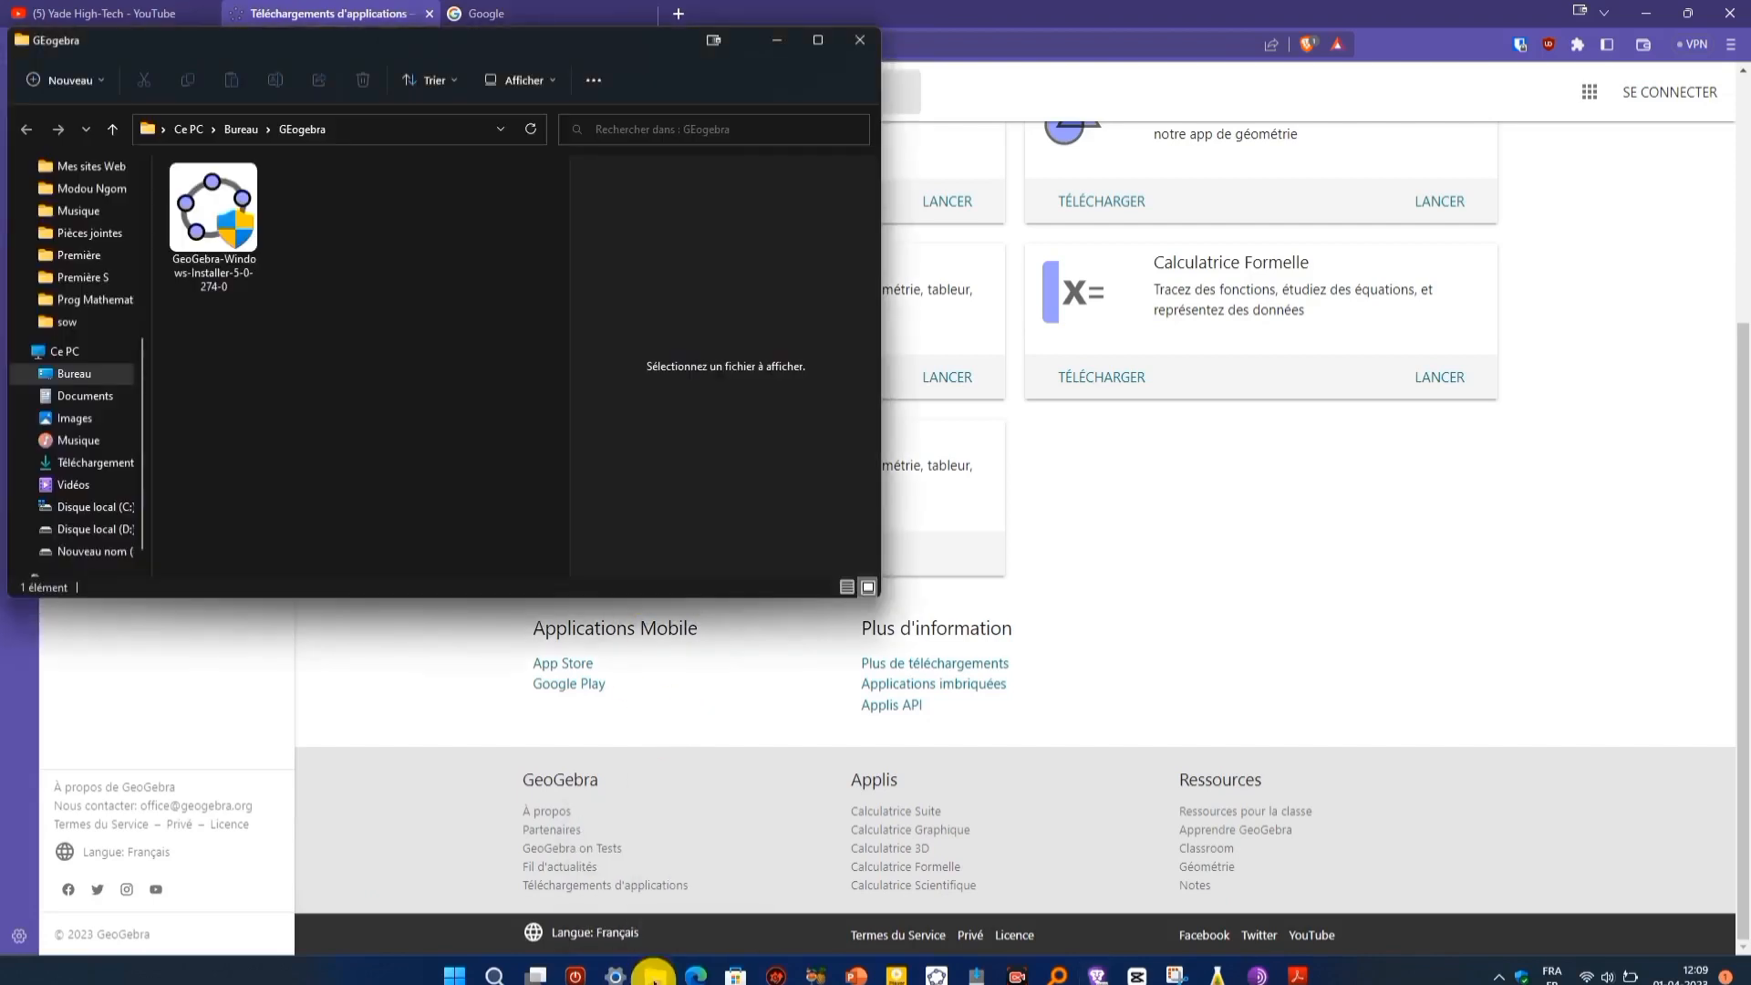
{"action": "left_click", "coordinate": [219, 246]}
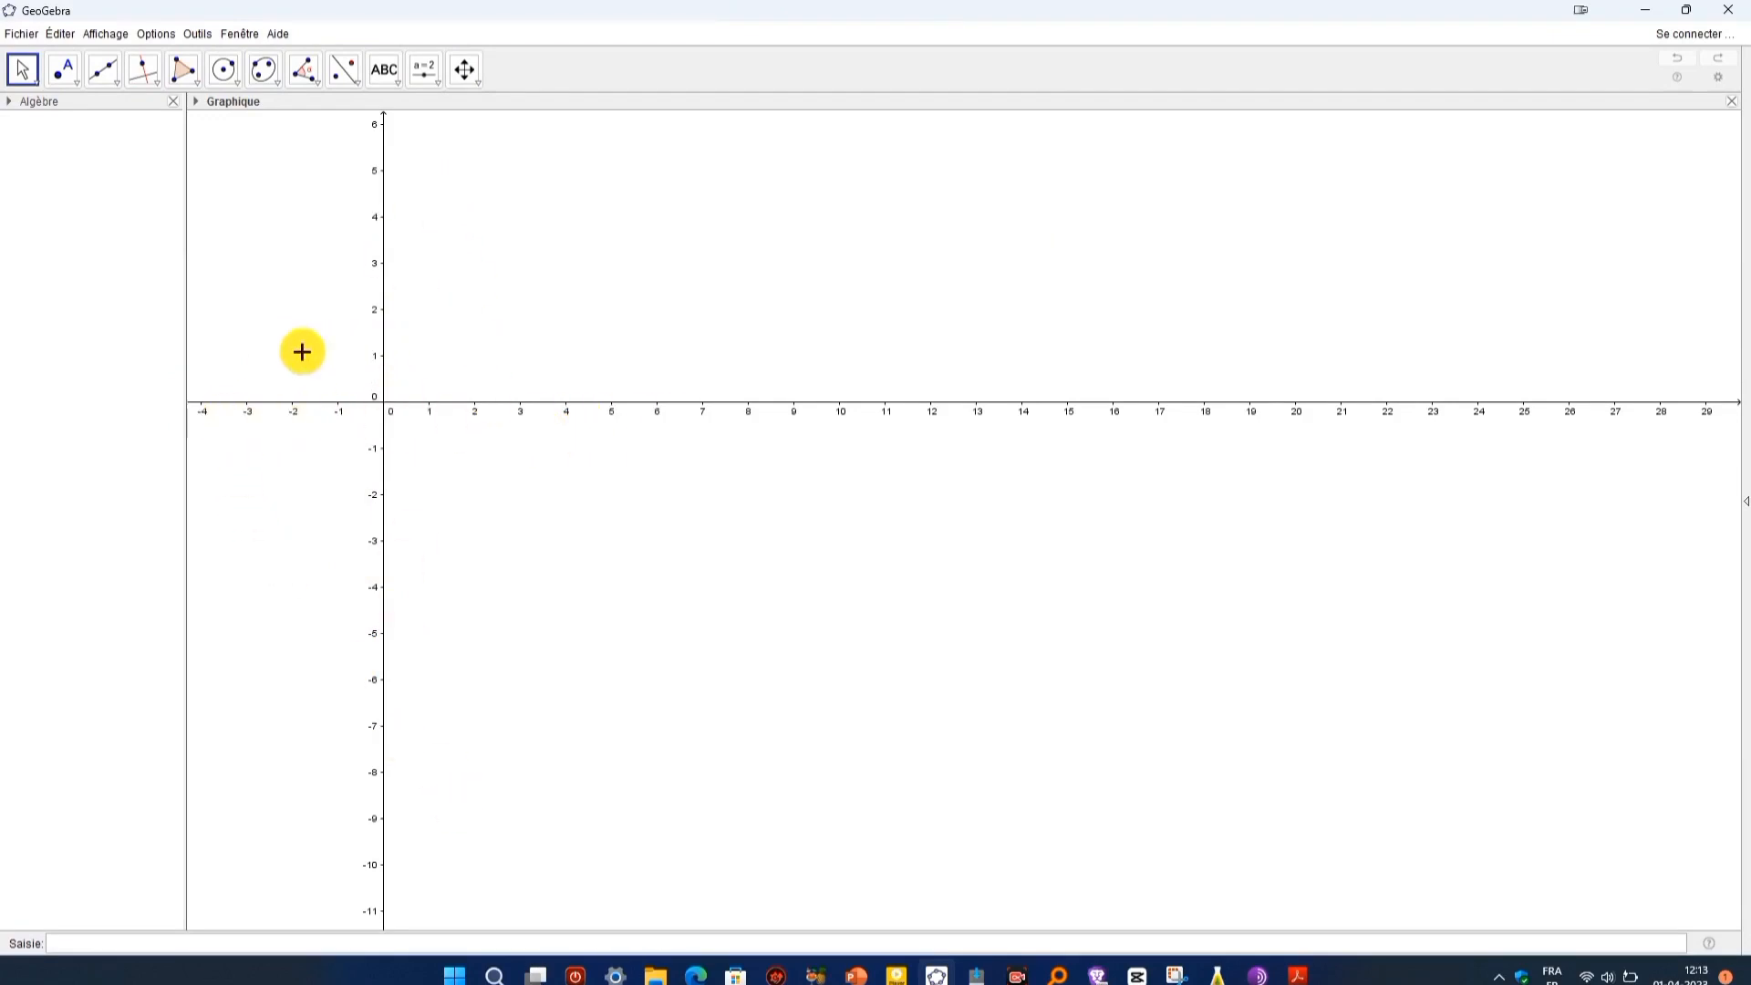
Pan the Graphique view with the Déplacer Graphique tool to shift the origin of the axes toward the centre
{"action": "left_click", "coordinate": [464, 72]}
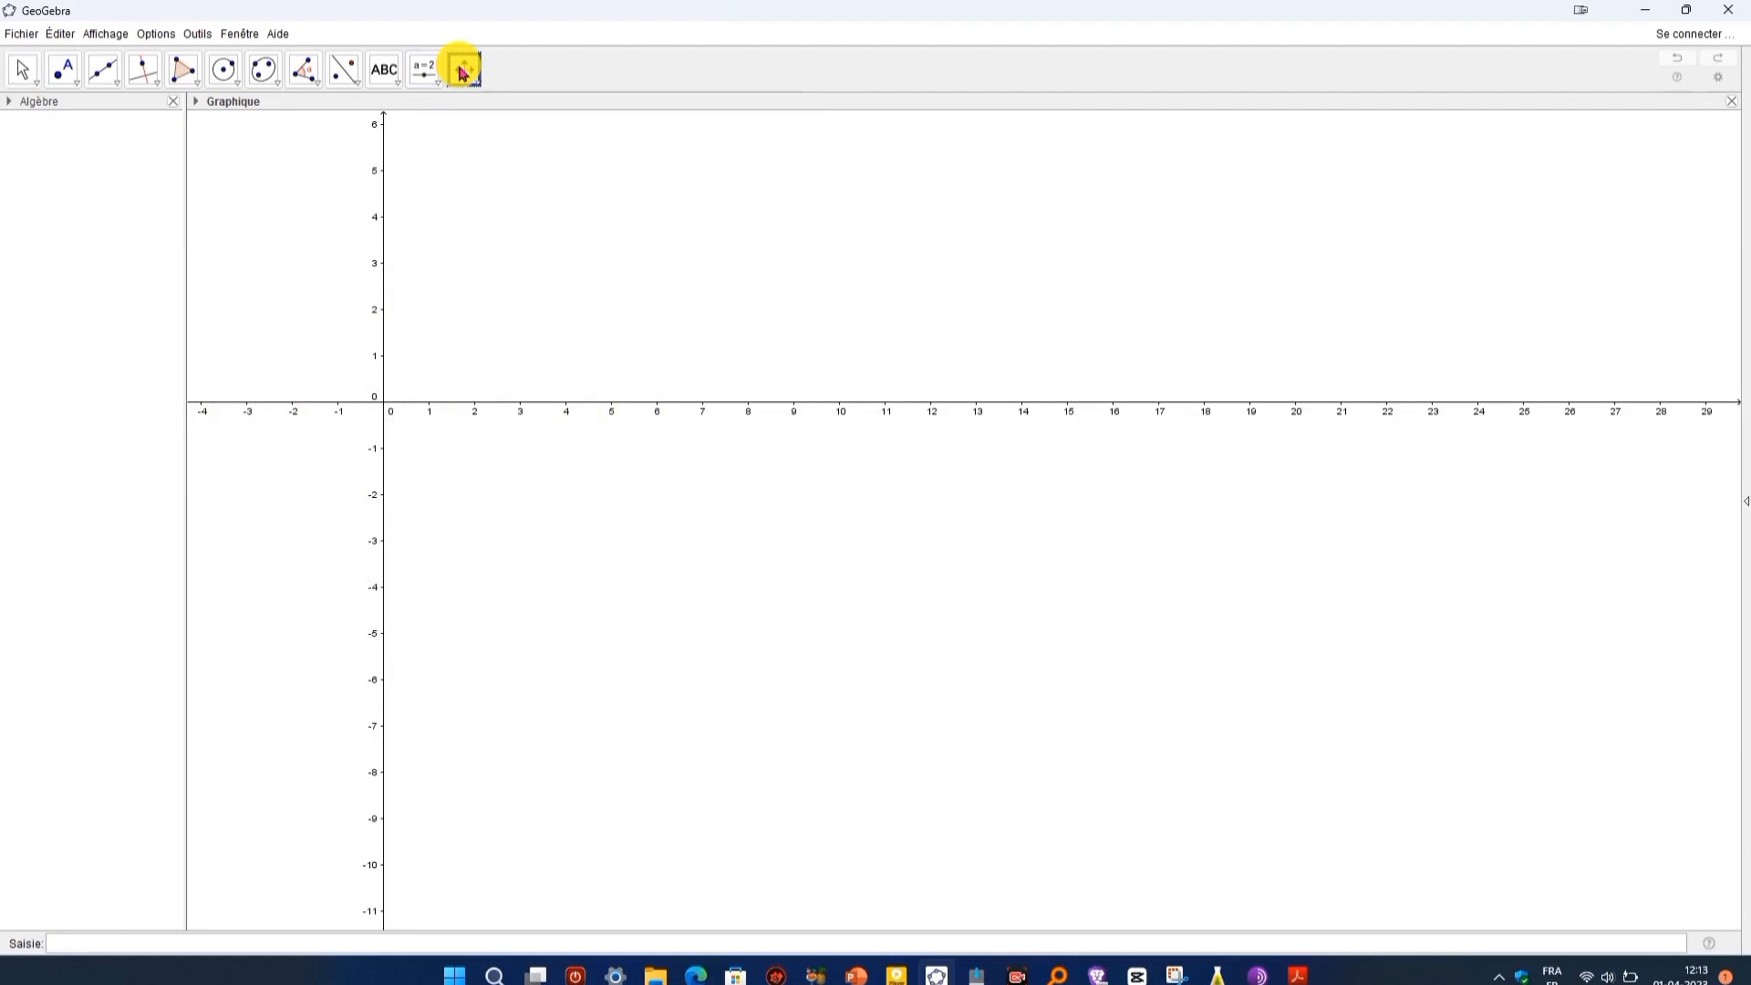
{"action": "left_click", "coordinate": [463, 72]}
{"action": "left_click_drag", "start_coordinate": [348, 333], "coordinate": [597, 384]}
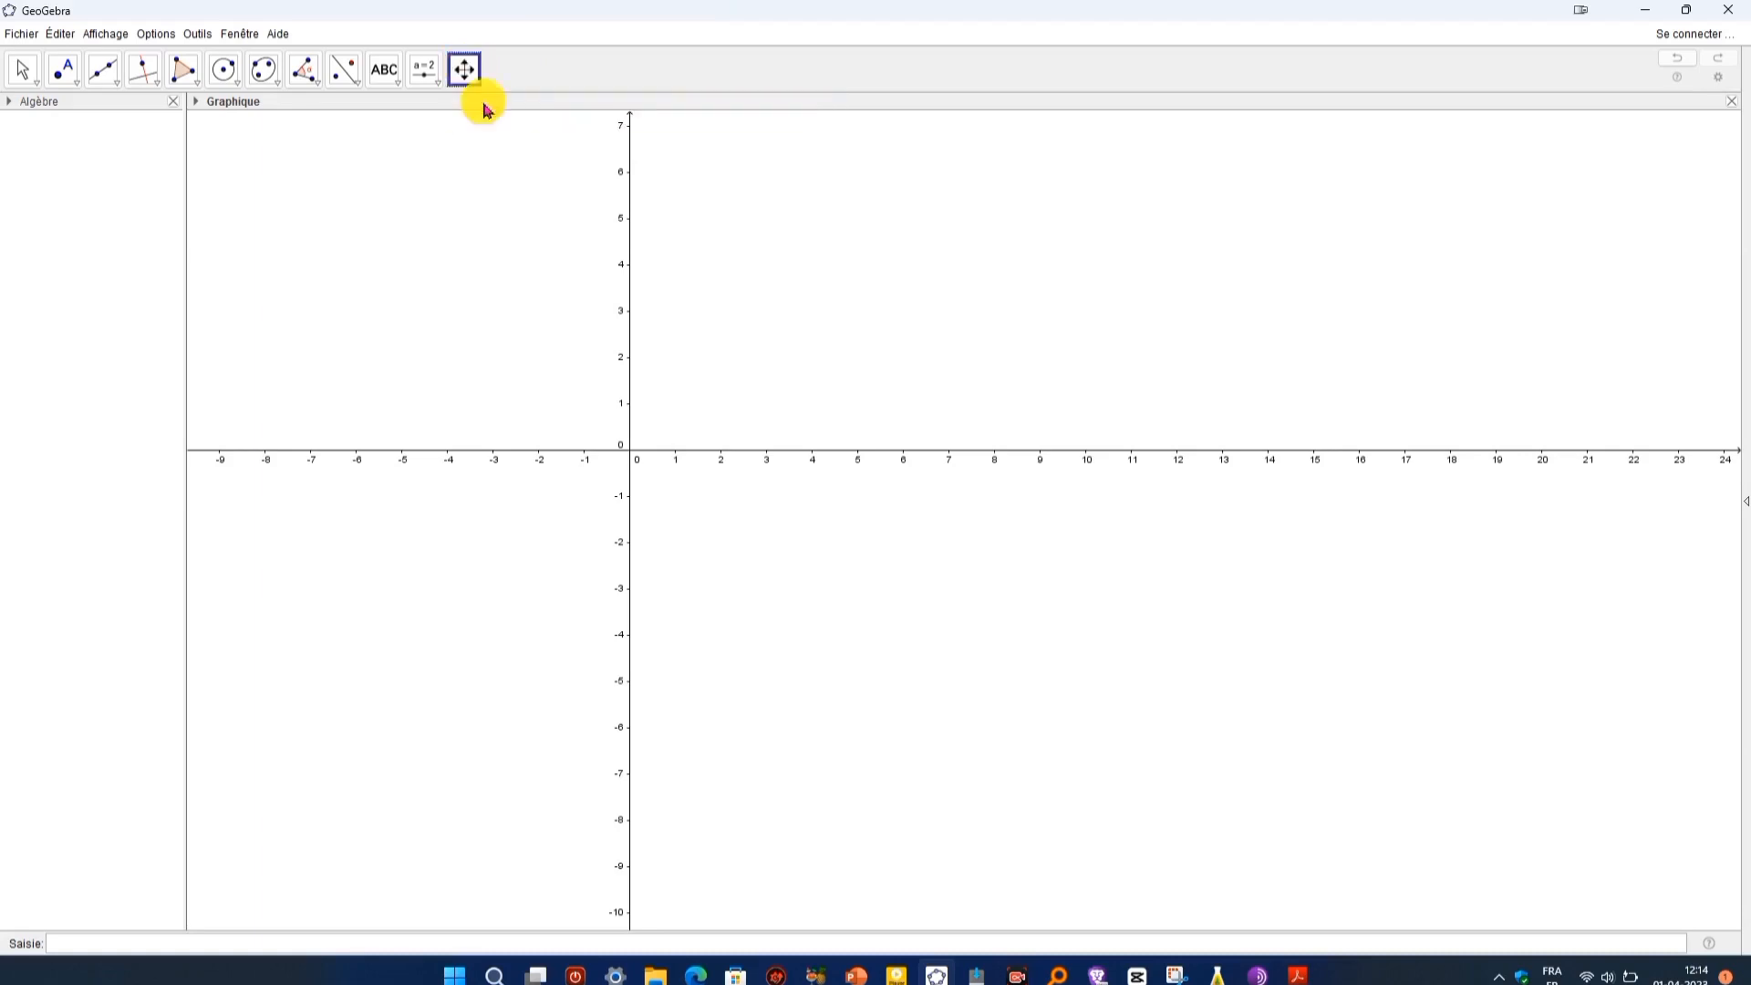
{"action": "left_click_drag", "start_coordinate": [610, 407], "coordinate": [656, 389]}
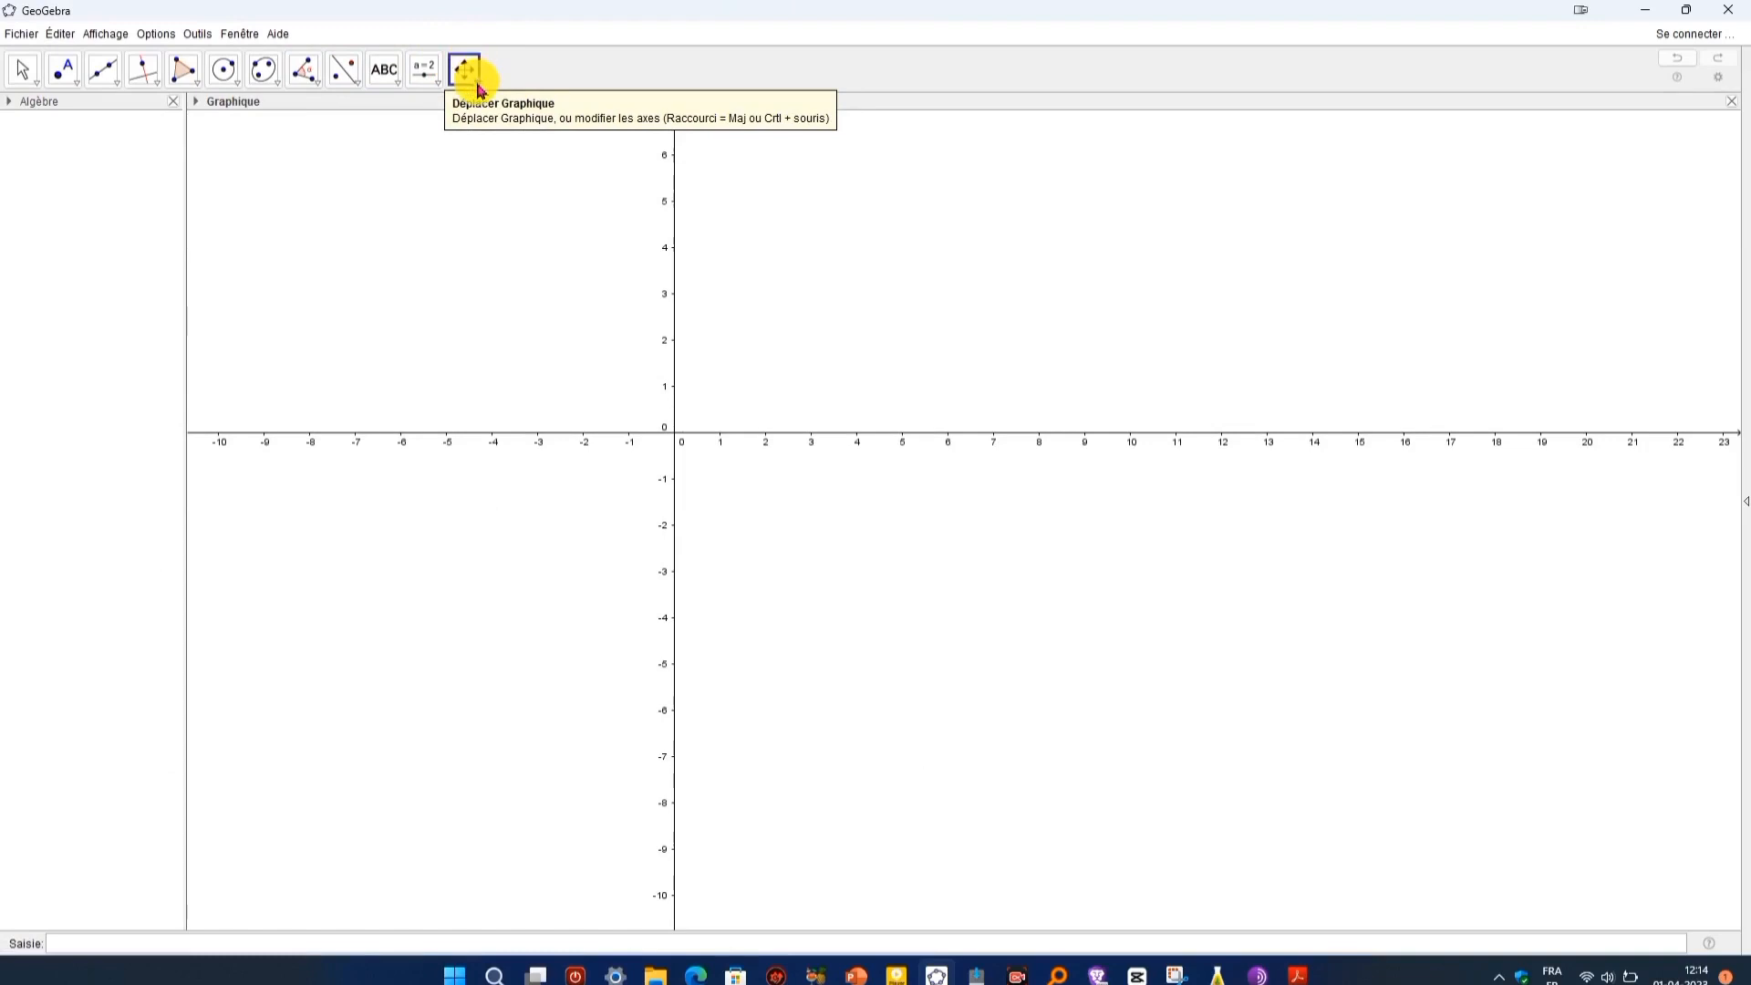
Zoom in on the Graphique view with the Agrandissement tool and zoom back out with the Réduction tool
{"action": "left_click", "coordinate": [481, 92]}
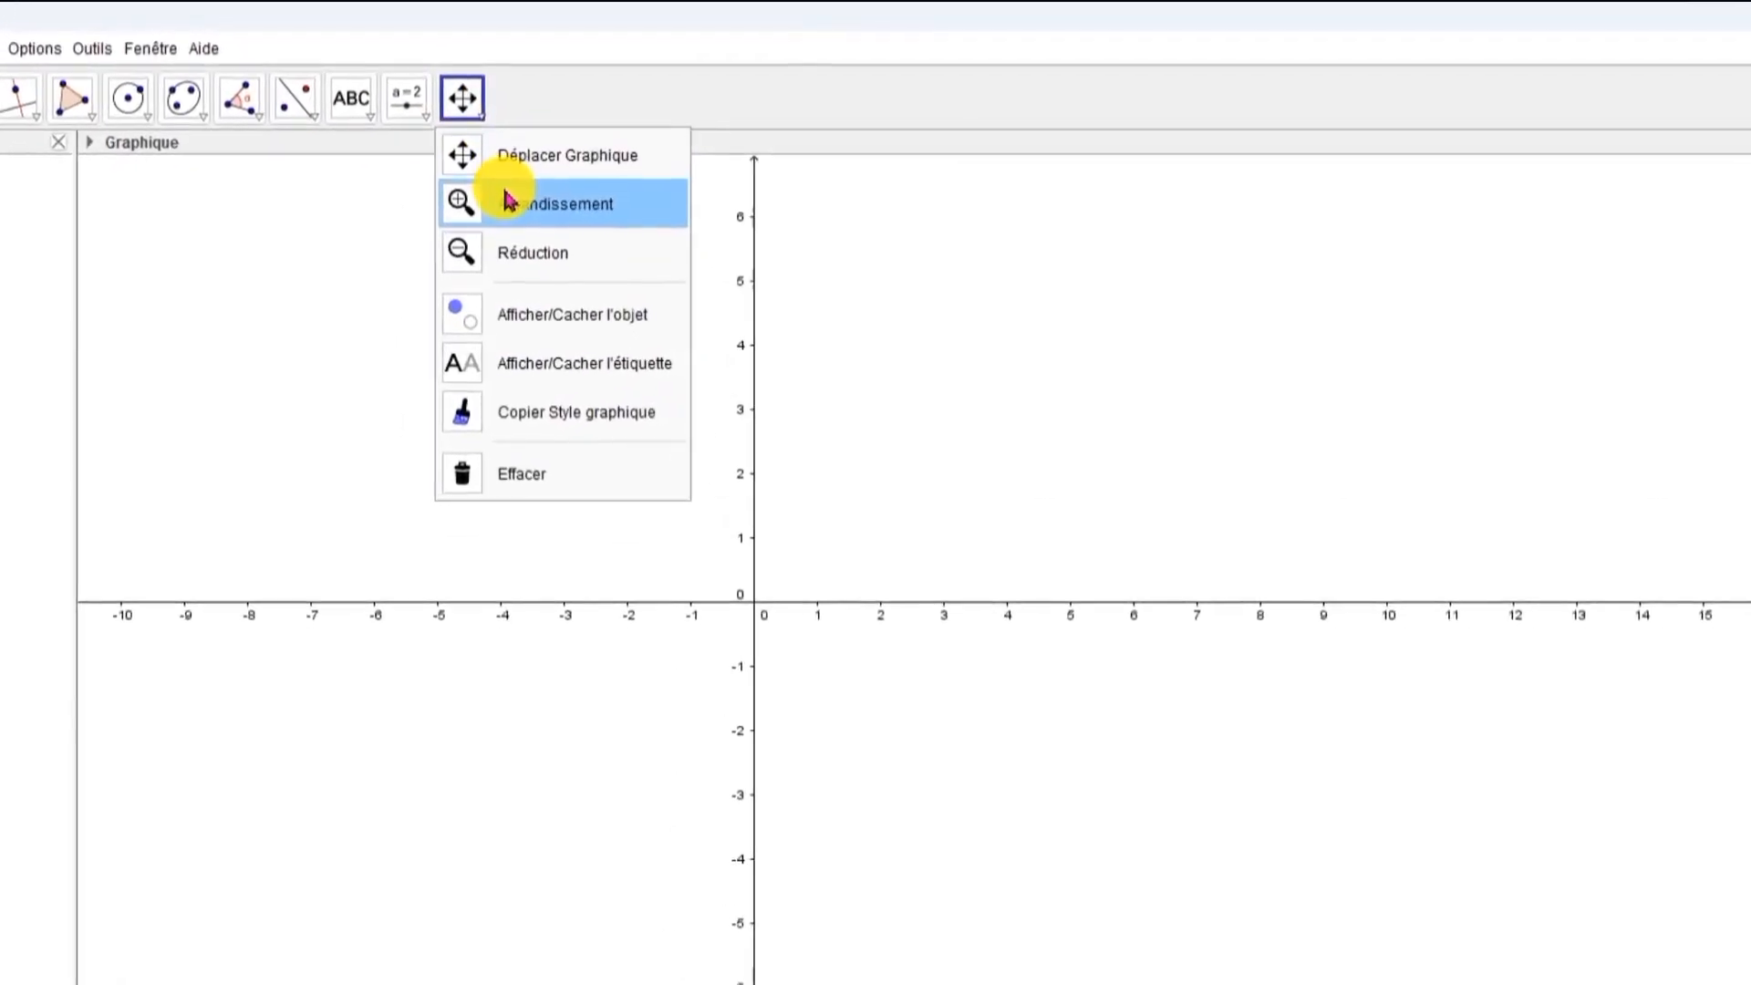
{"action": "left_click", "coordinate": [510, 202]}
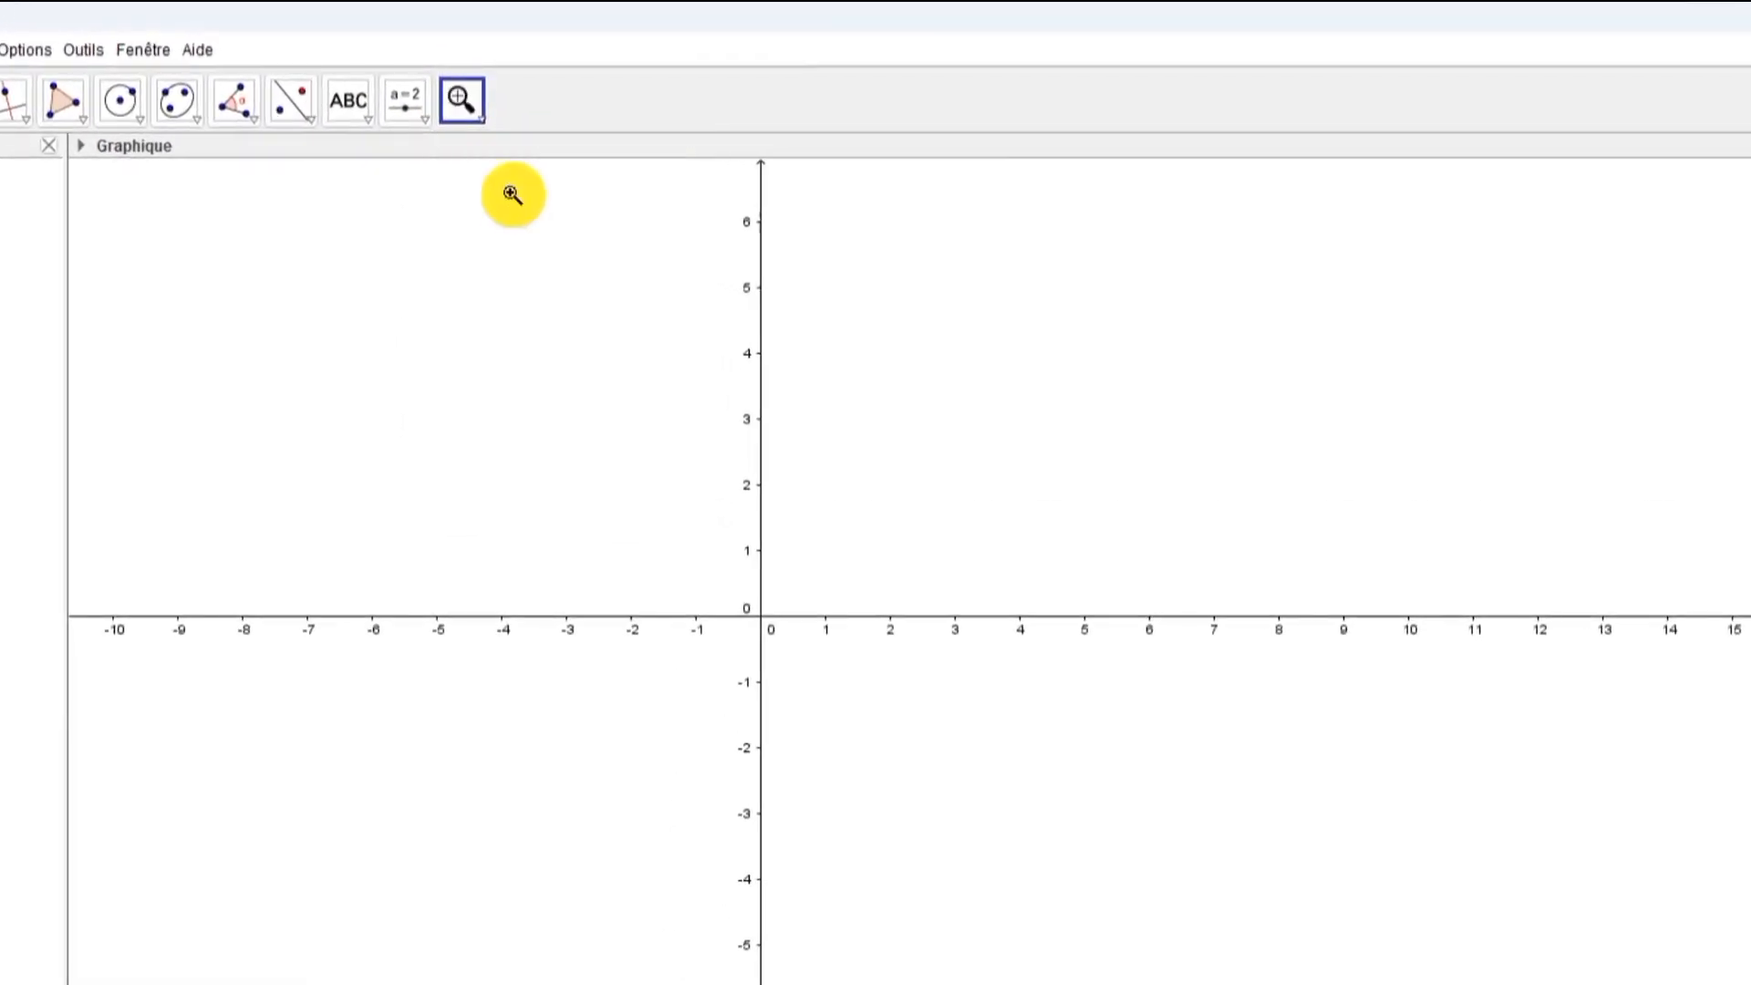
{"action": "left_click", "coordinate": [690, 451]}
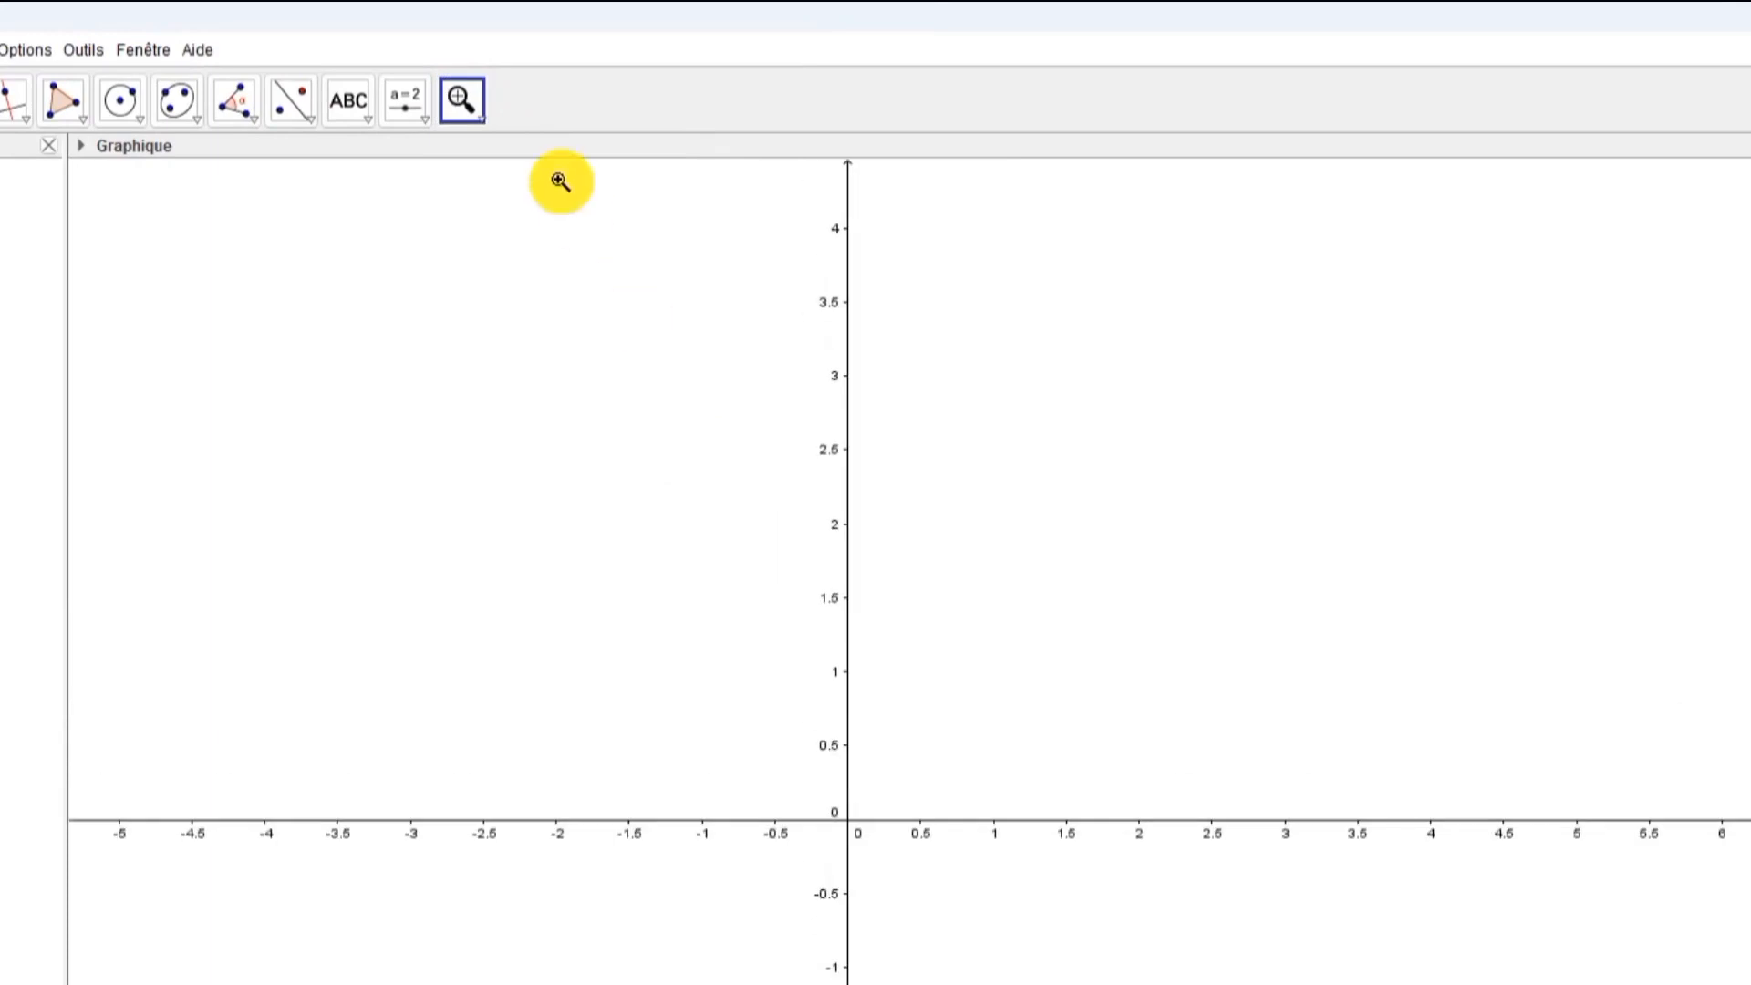
{"action": "left_click", "coordinate": [479, 117]}
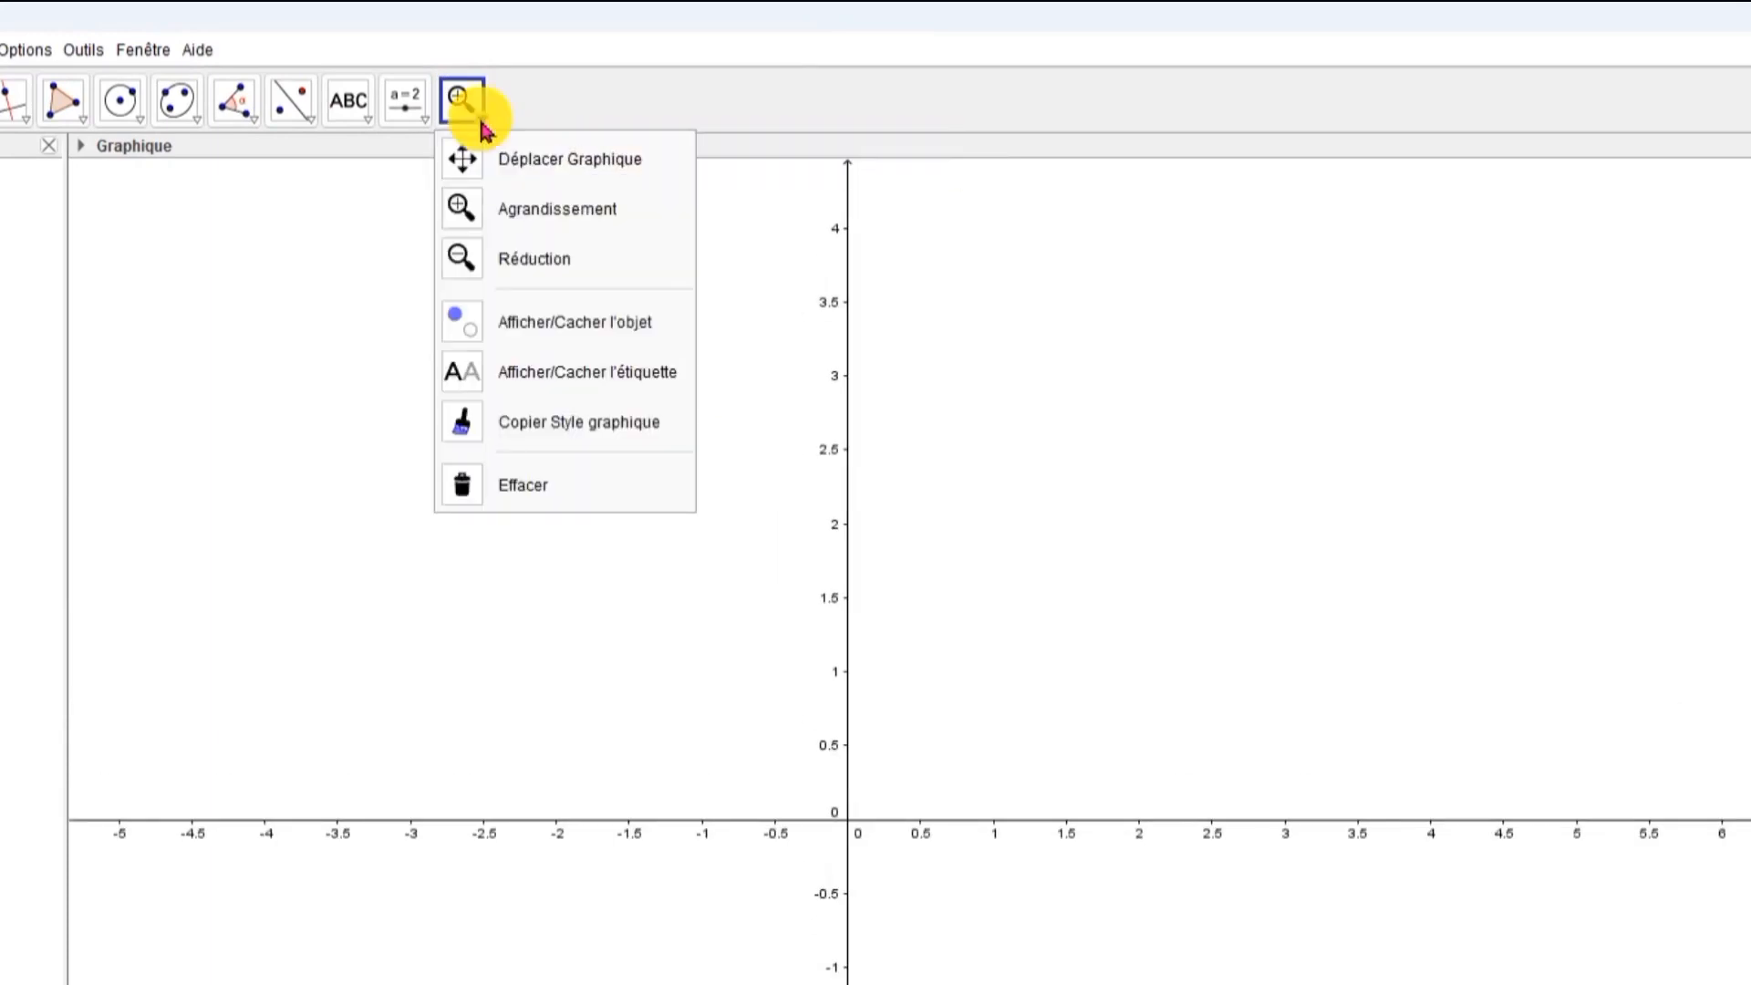
{"action": "left_click", "coordinate": [515, 273]}
{"action": "left_click", "coordinate": [688, 516]}
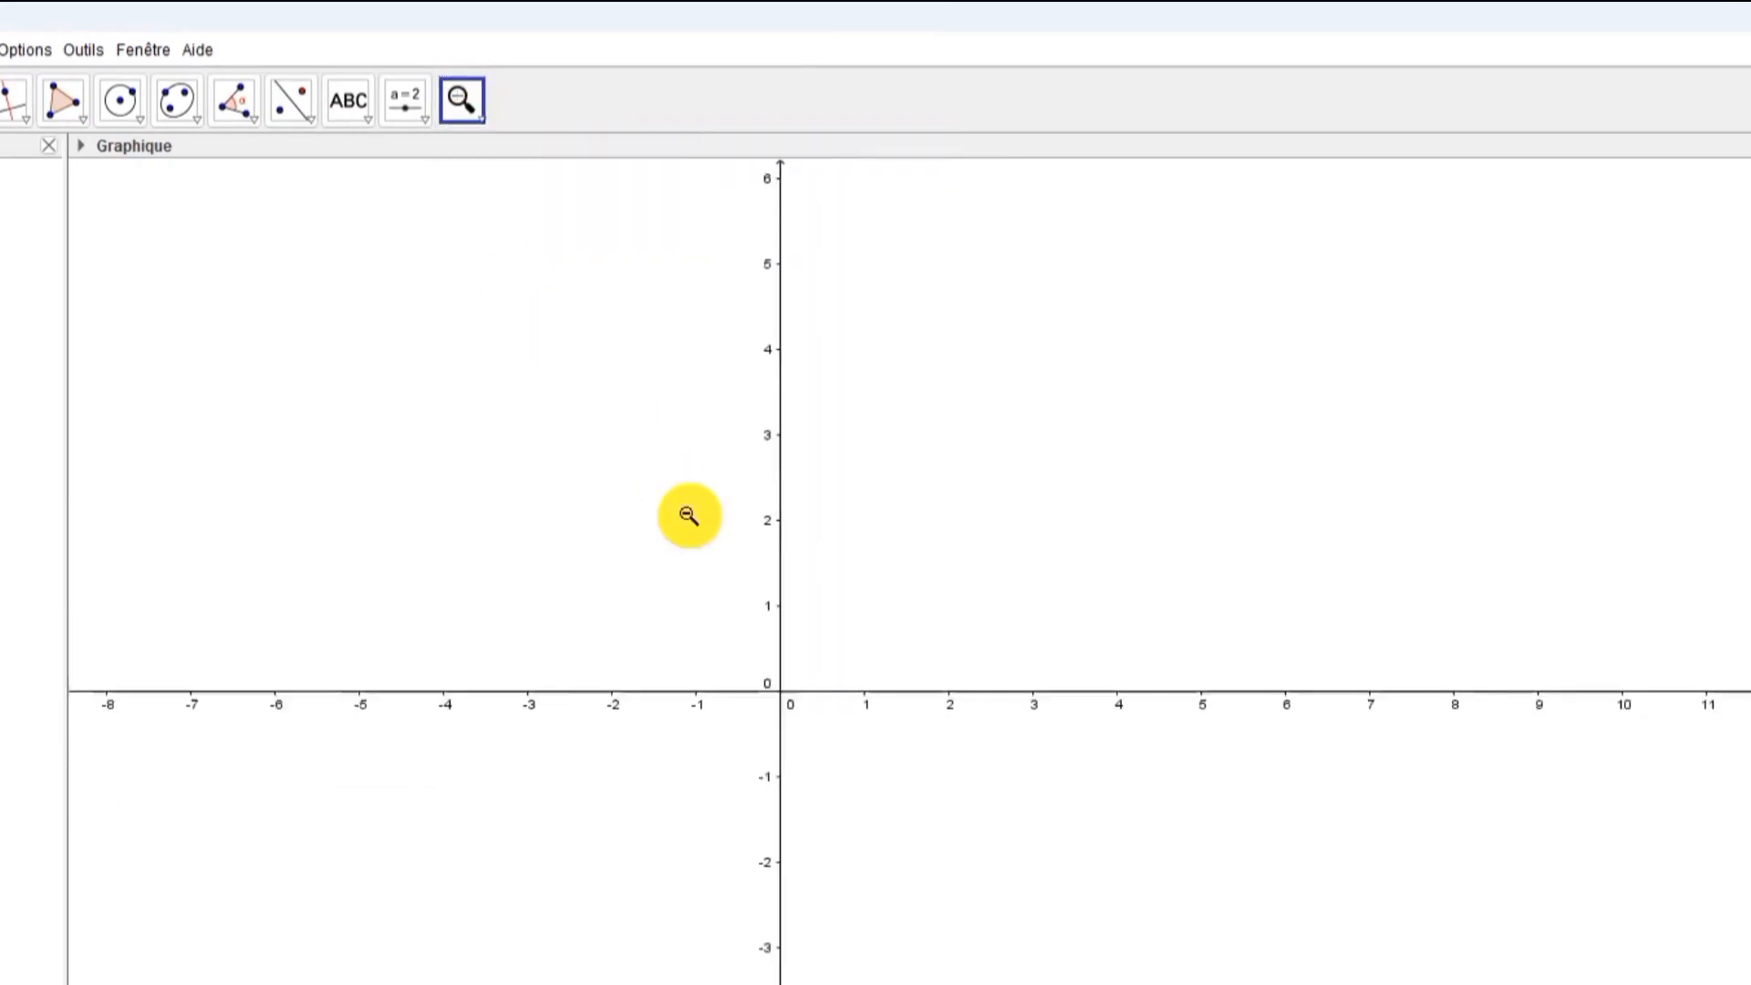
{"action": "left_click", "coordinate": [688, 515]}
{"action": "left_click", "coordinate": [479, 118]}
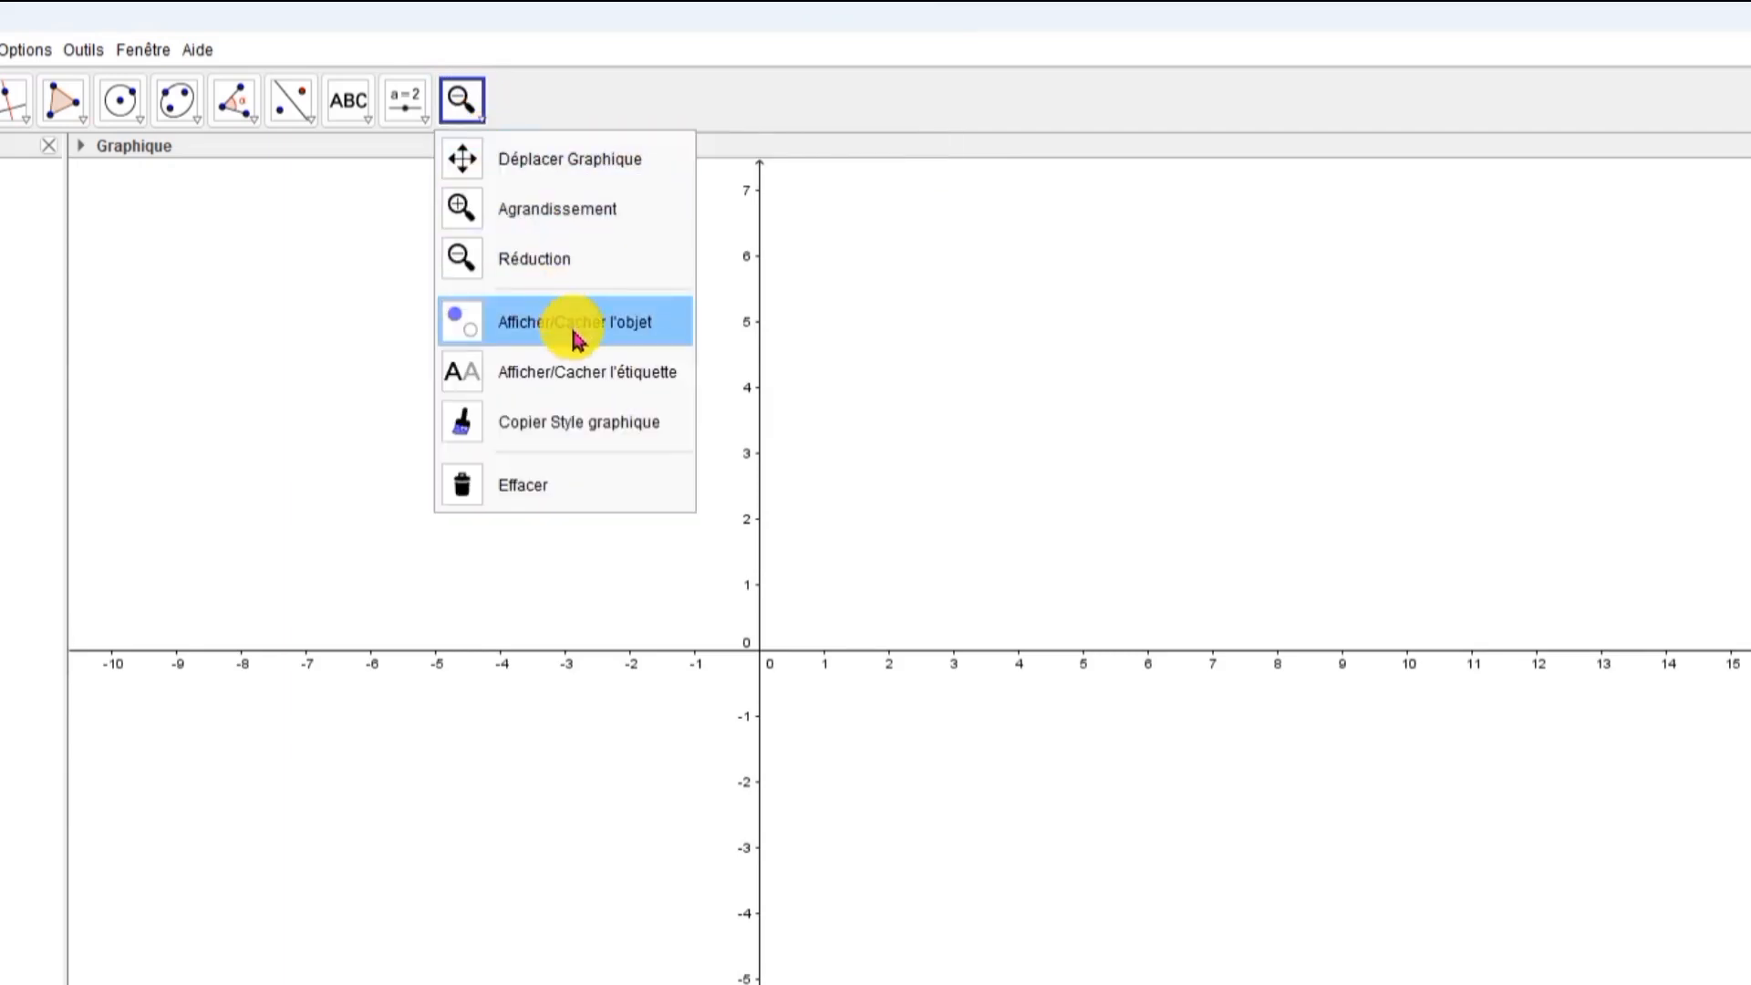
{"action": "left_click", "coordinate": [363, 207]}
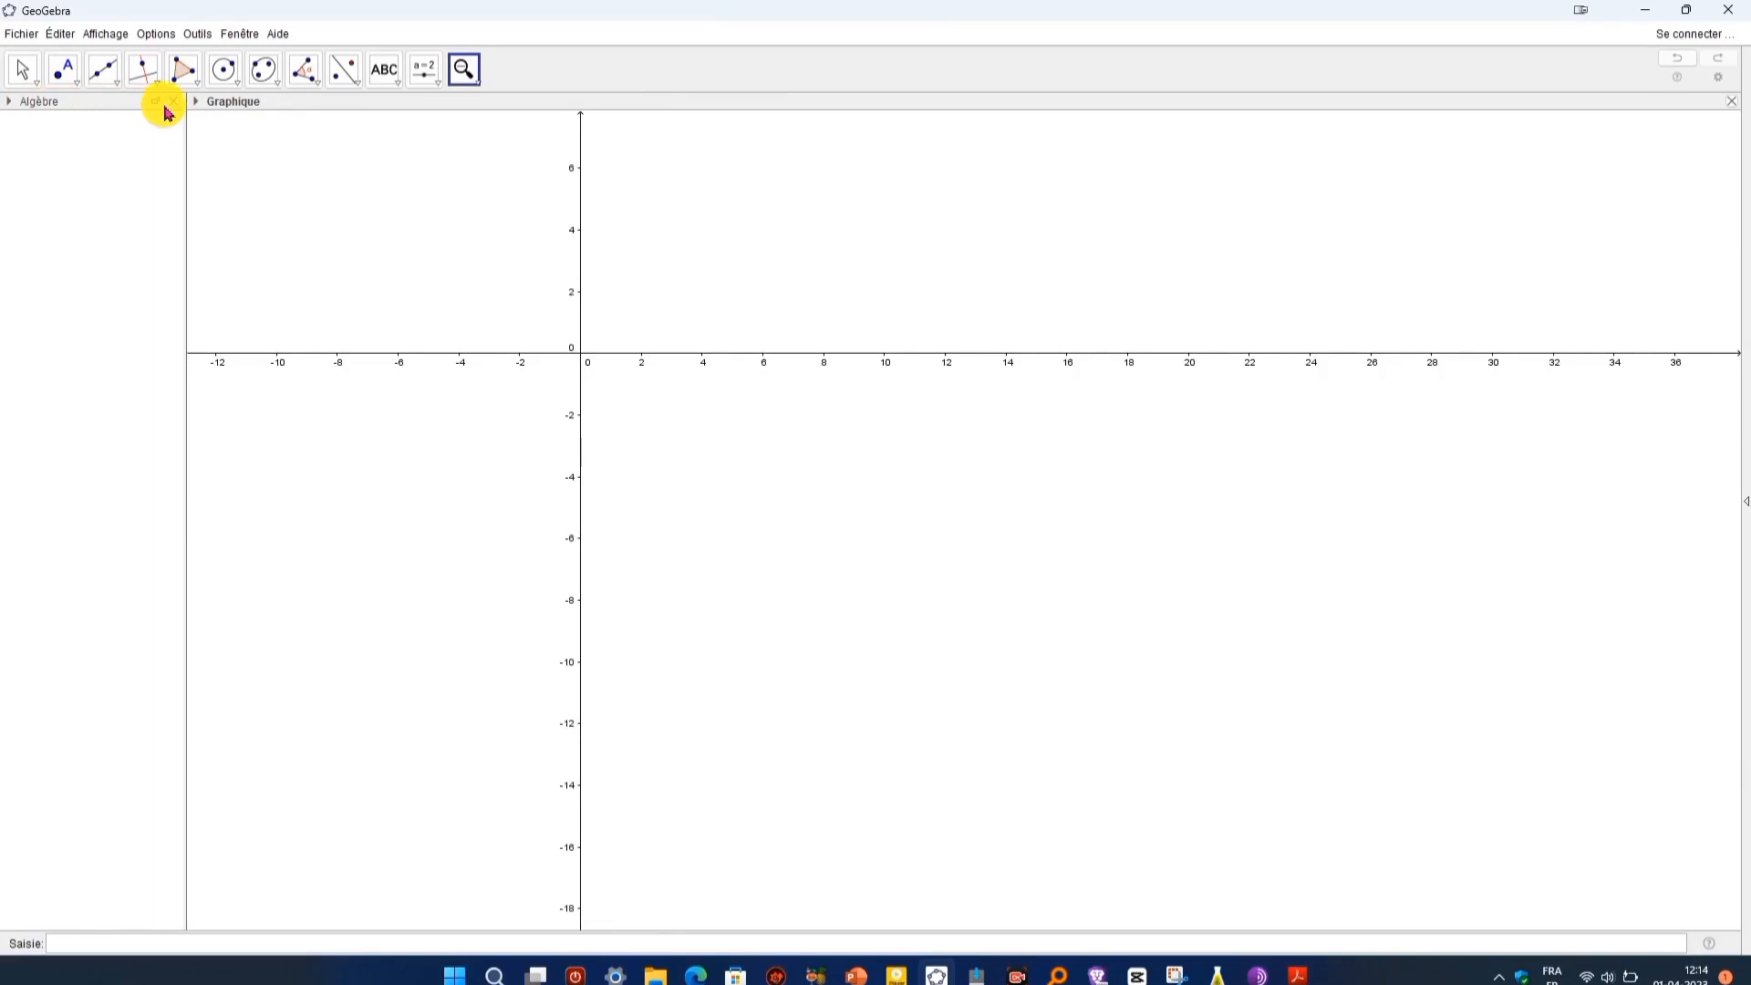
Close the Algèbre view and set the Graphique view to show the grid without the axes
{"action": "left_click", "coordinate": [169, 106]}
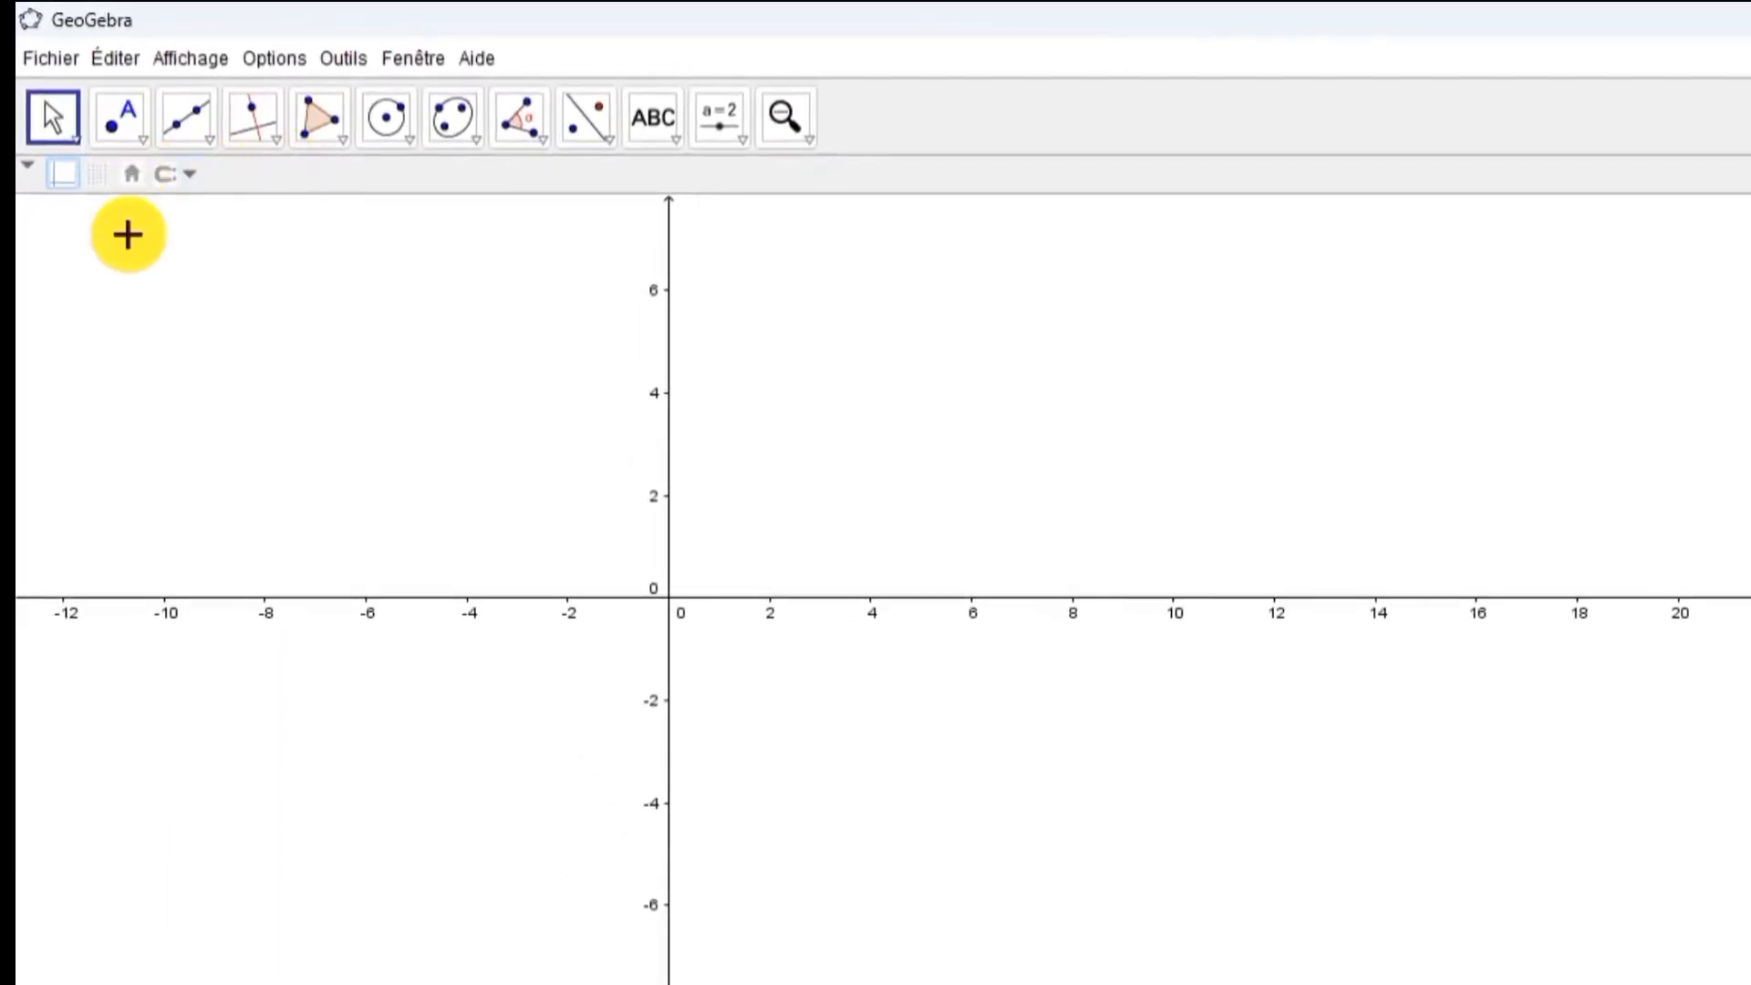
{"action": "left_click", "coordinate": [65, 179]}
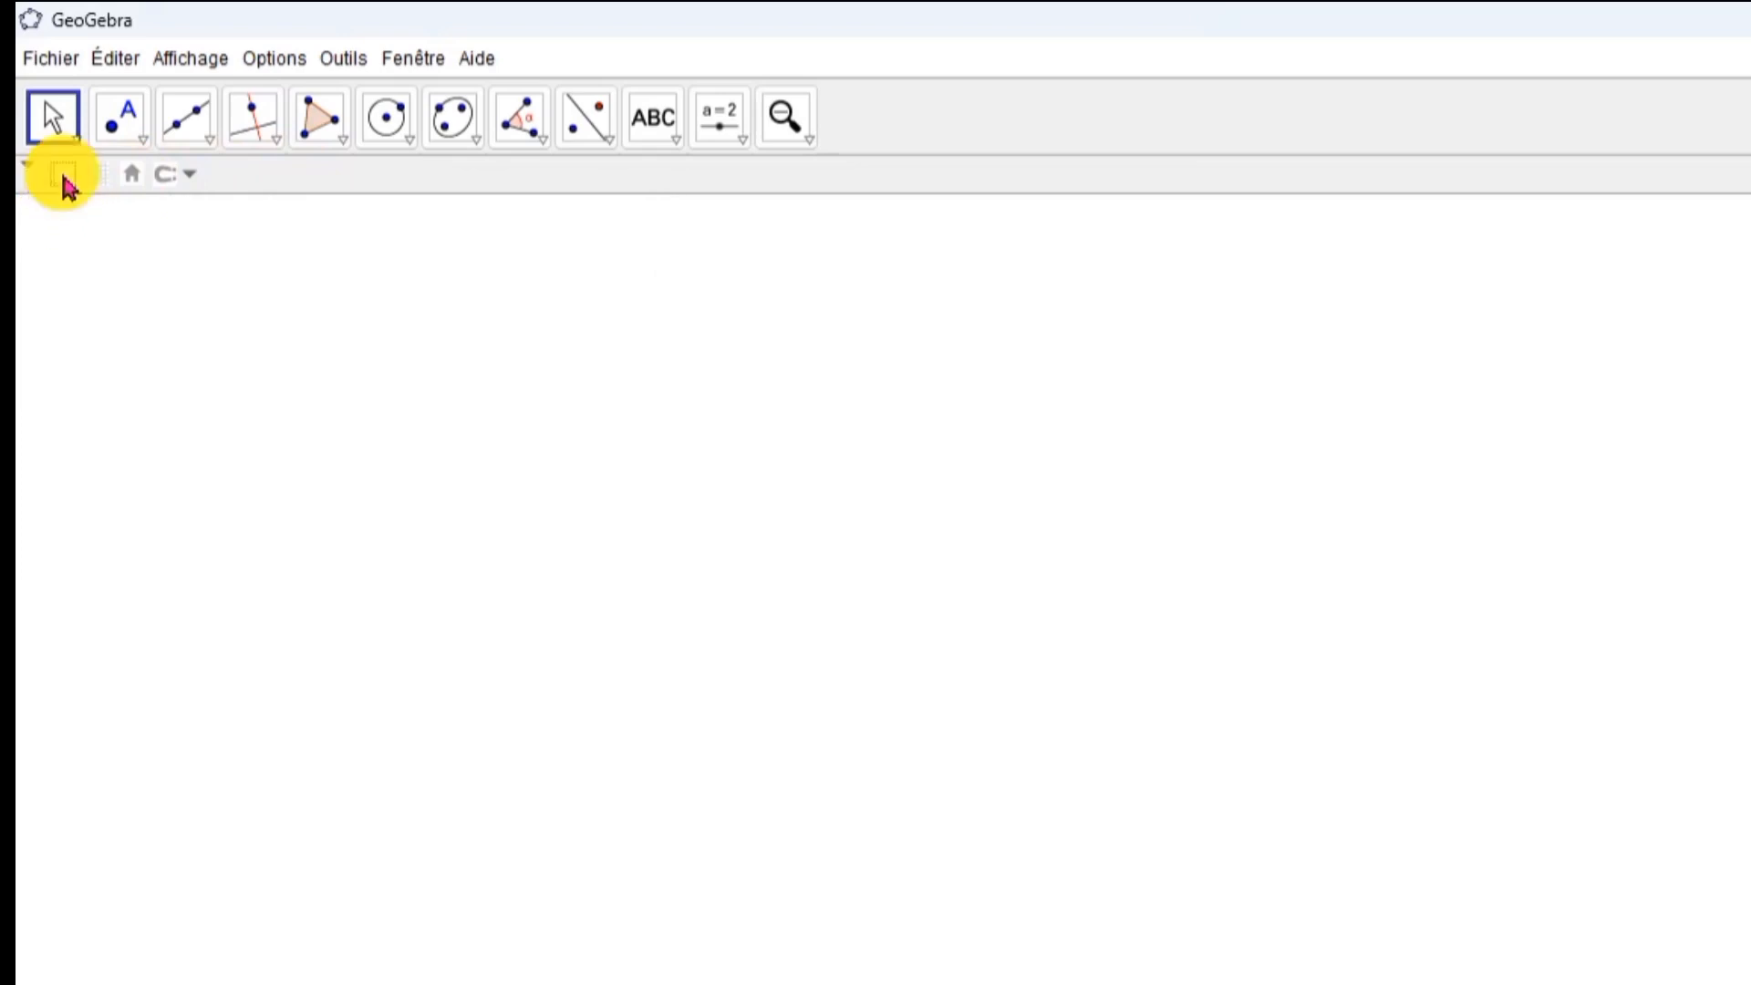
{"action": "left_click", "coordinate": [64, 178]}
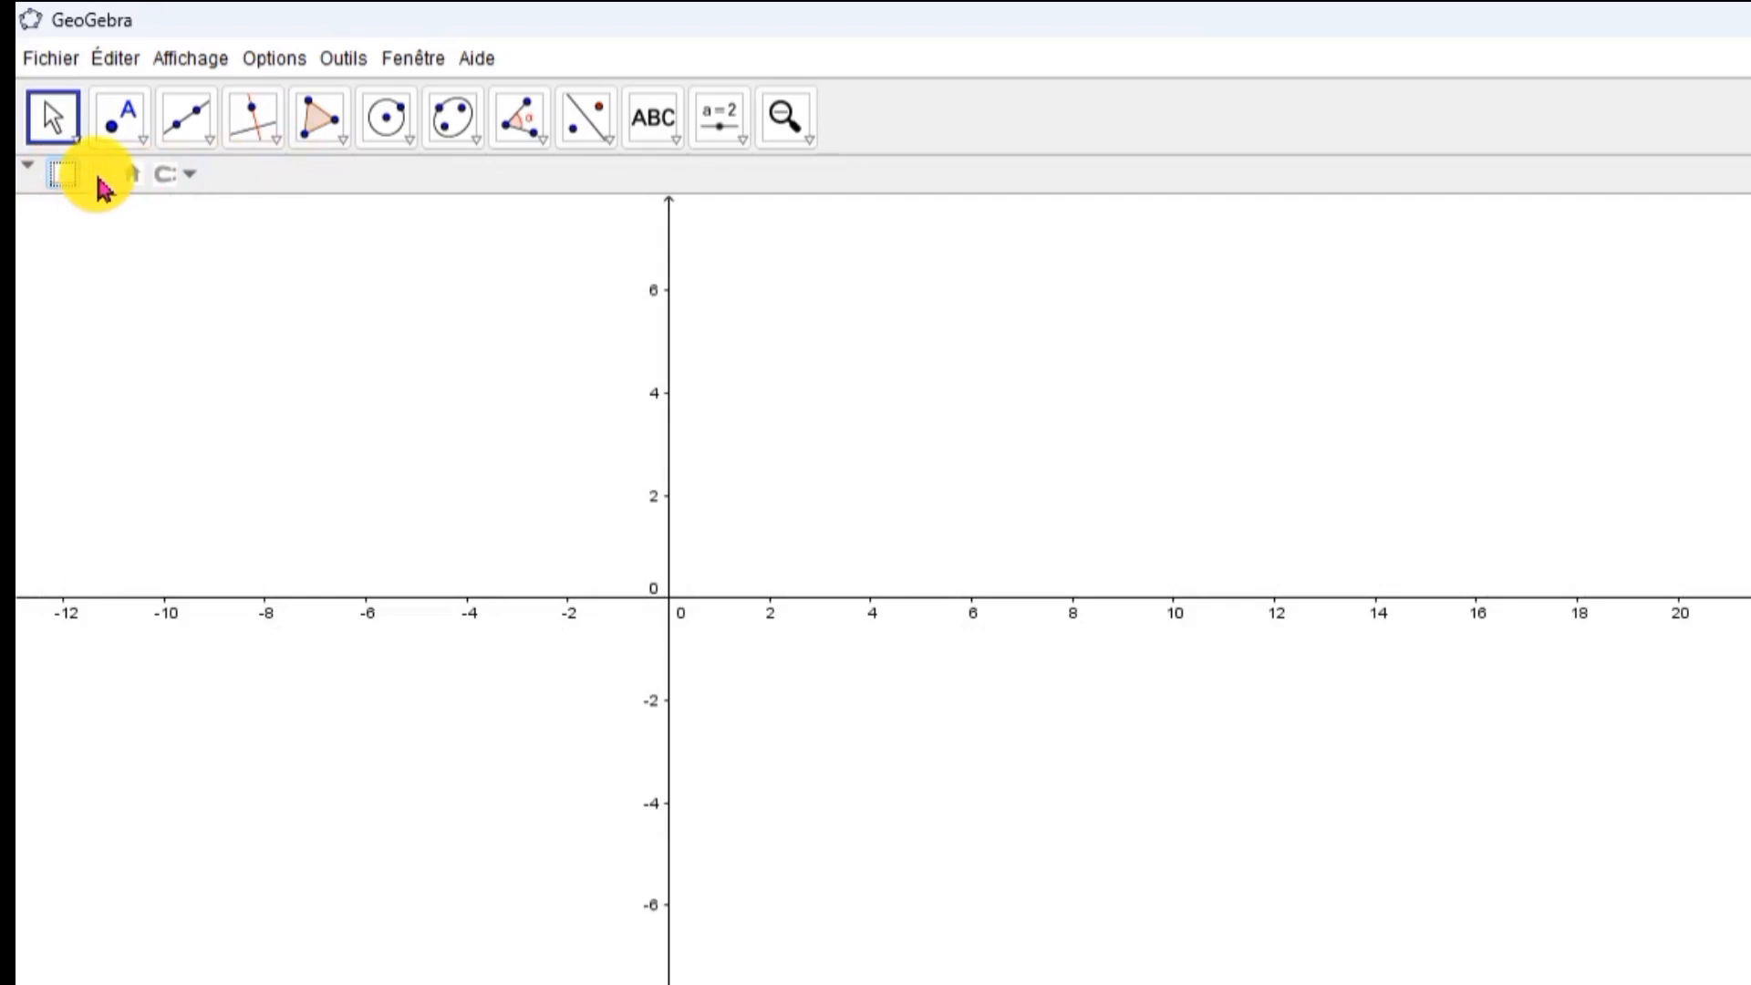
{"action": "left_click", "coordinate": [99, 180]}
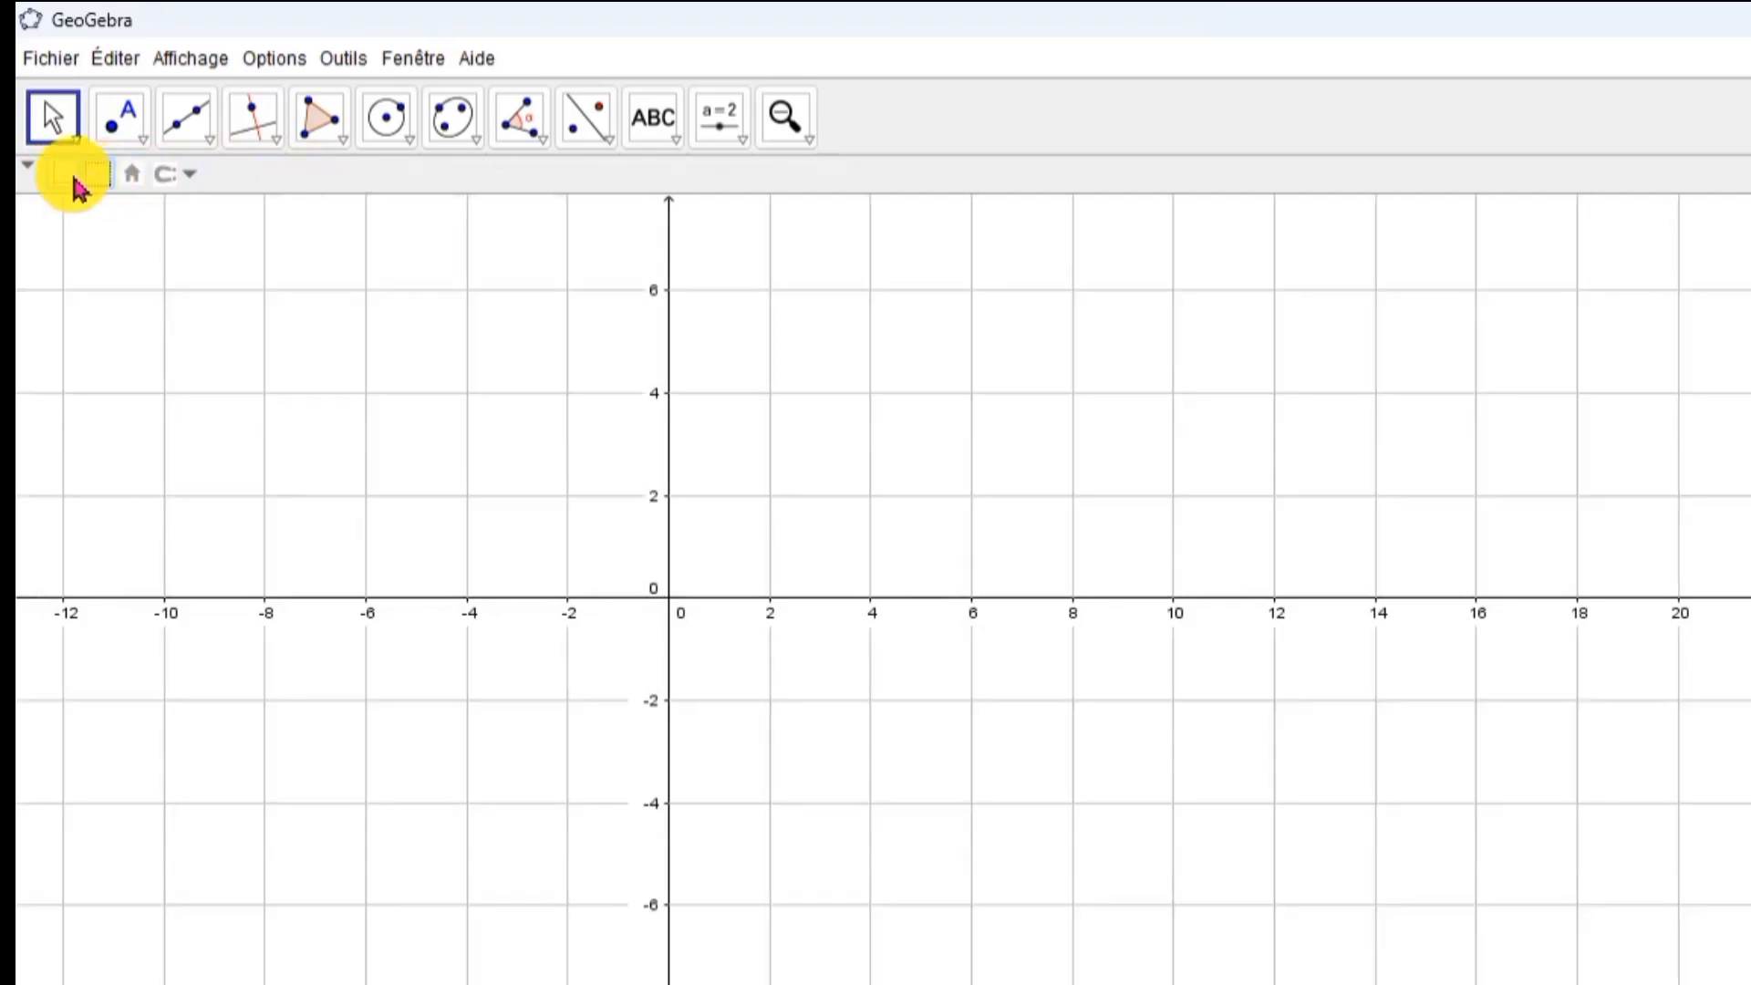
{"action": "left_click", "coordinate": [68, 179]}
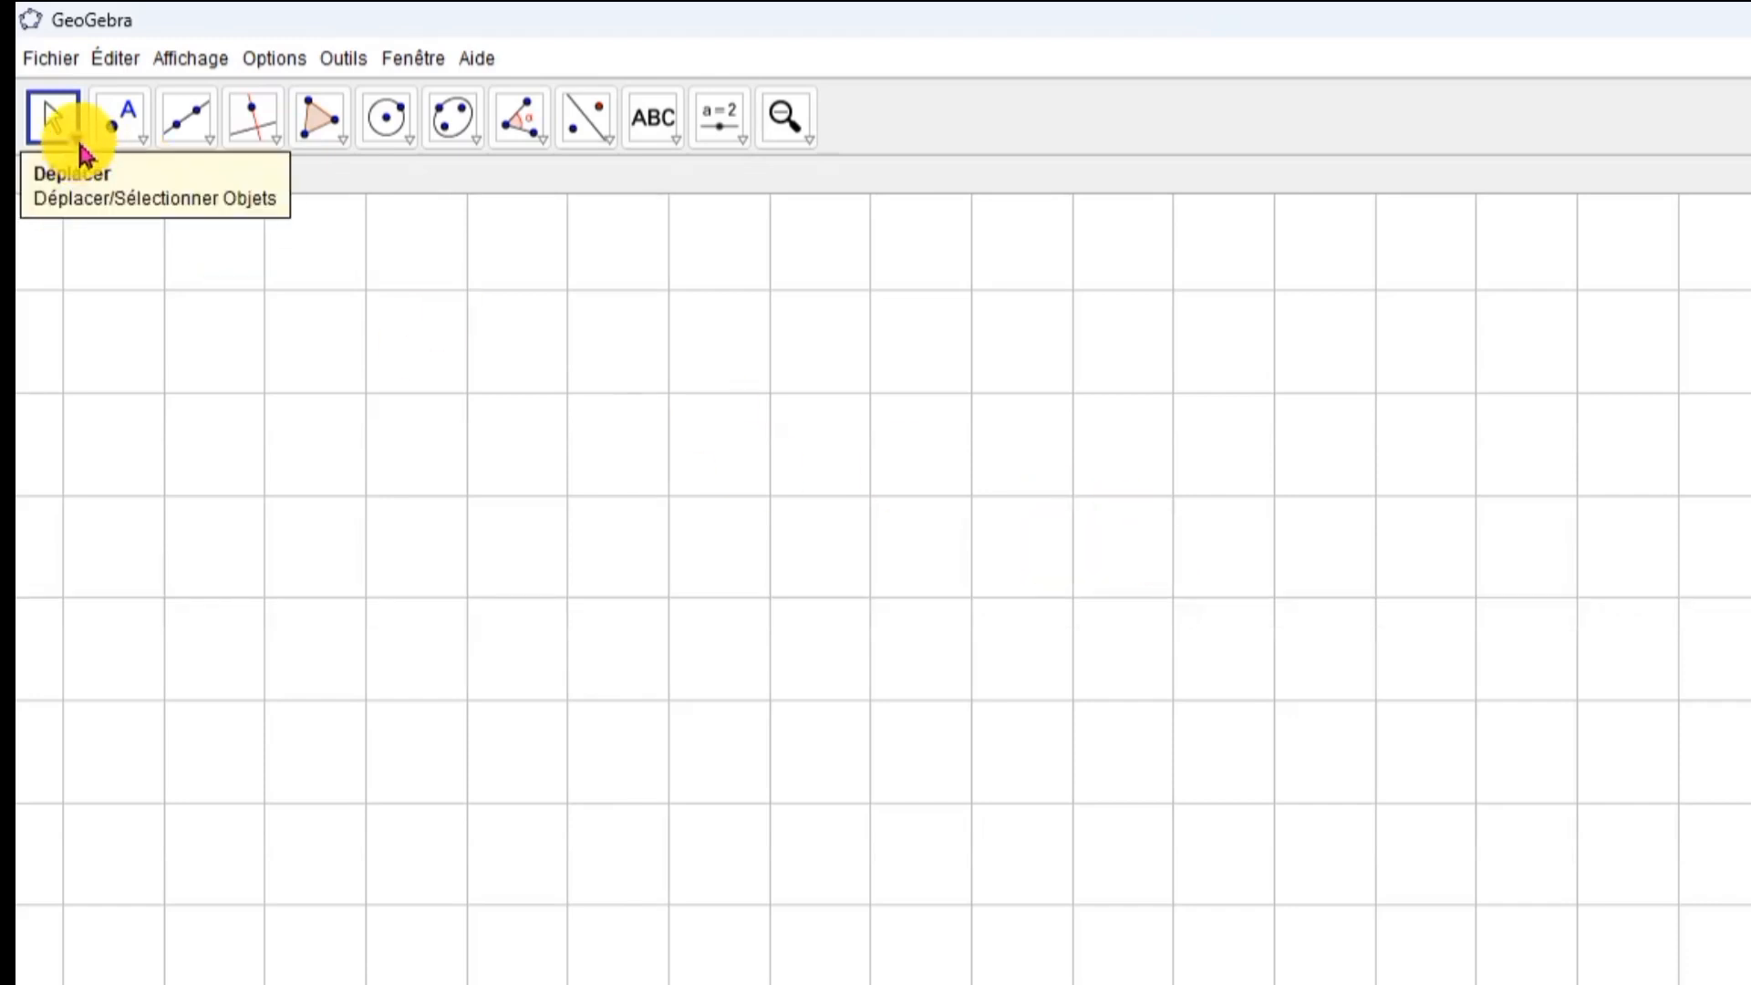
Place thirteen free points scattered over the grid with the Point tool
{"action": "left_click", "coordinate": [80, 146]}
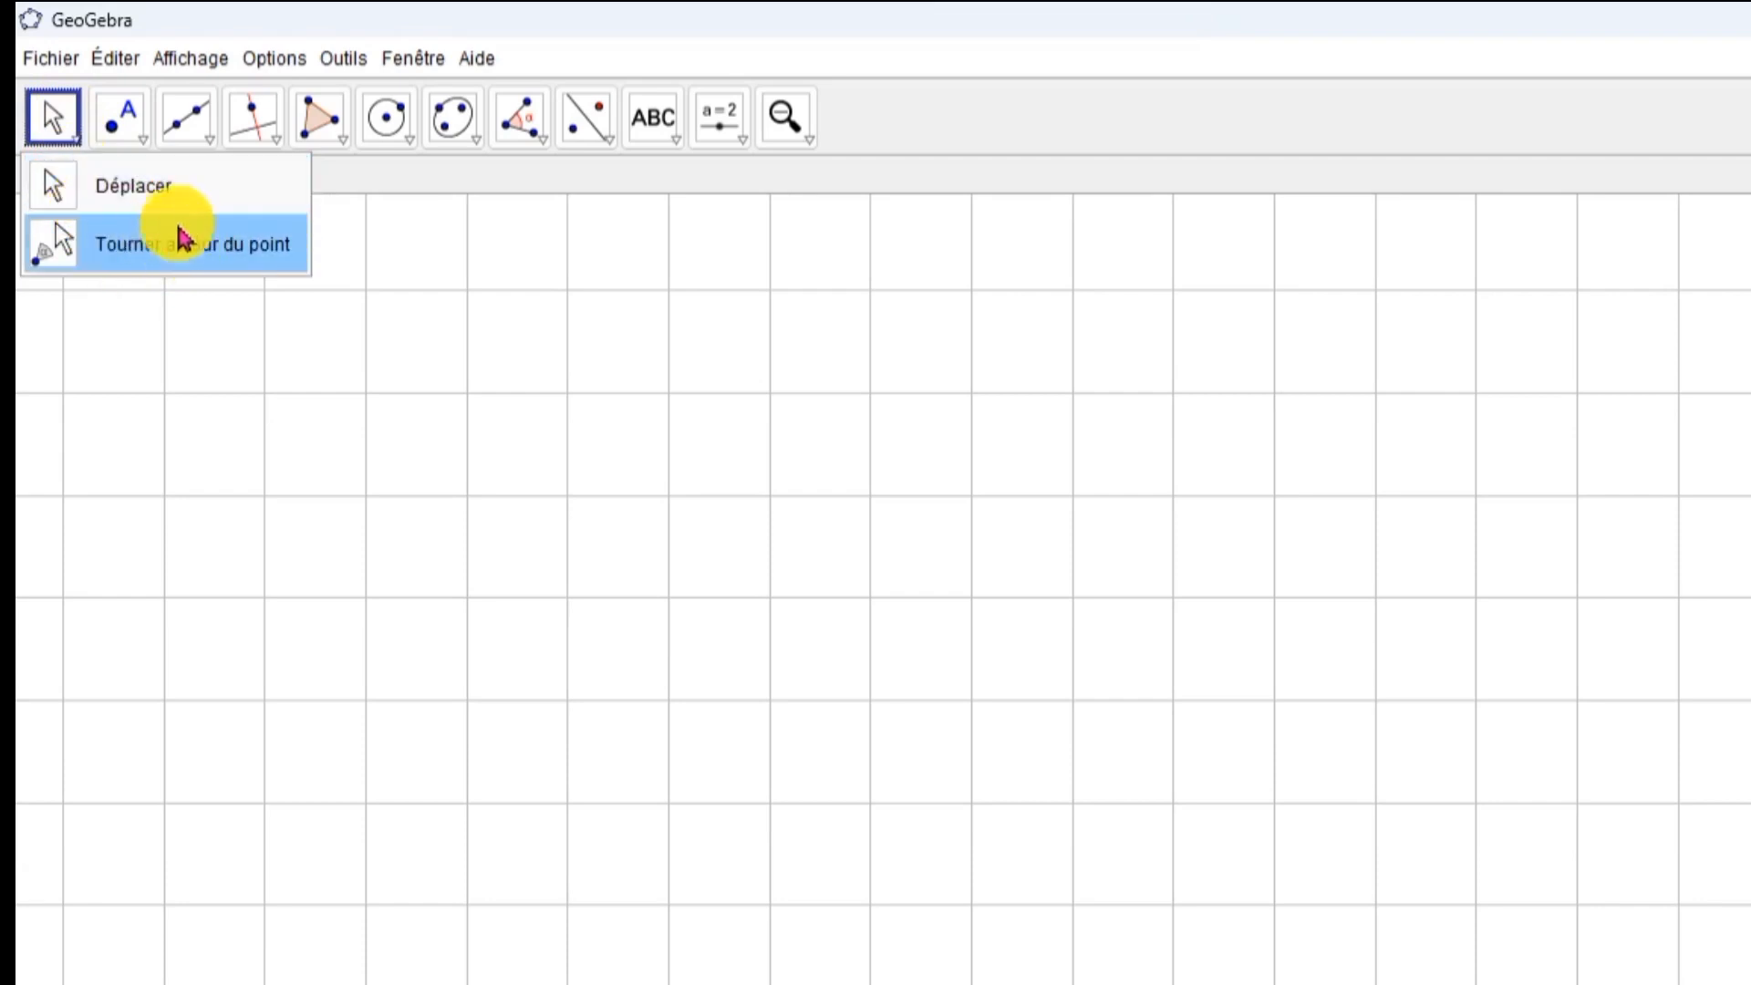
{"action": "left_click", "coordinate": [143, 139]}
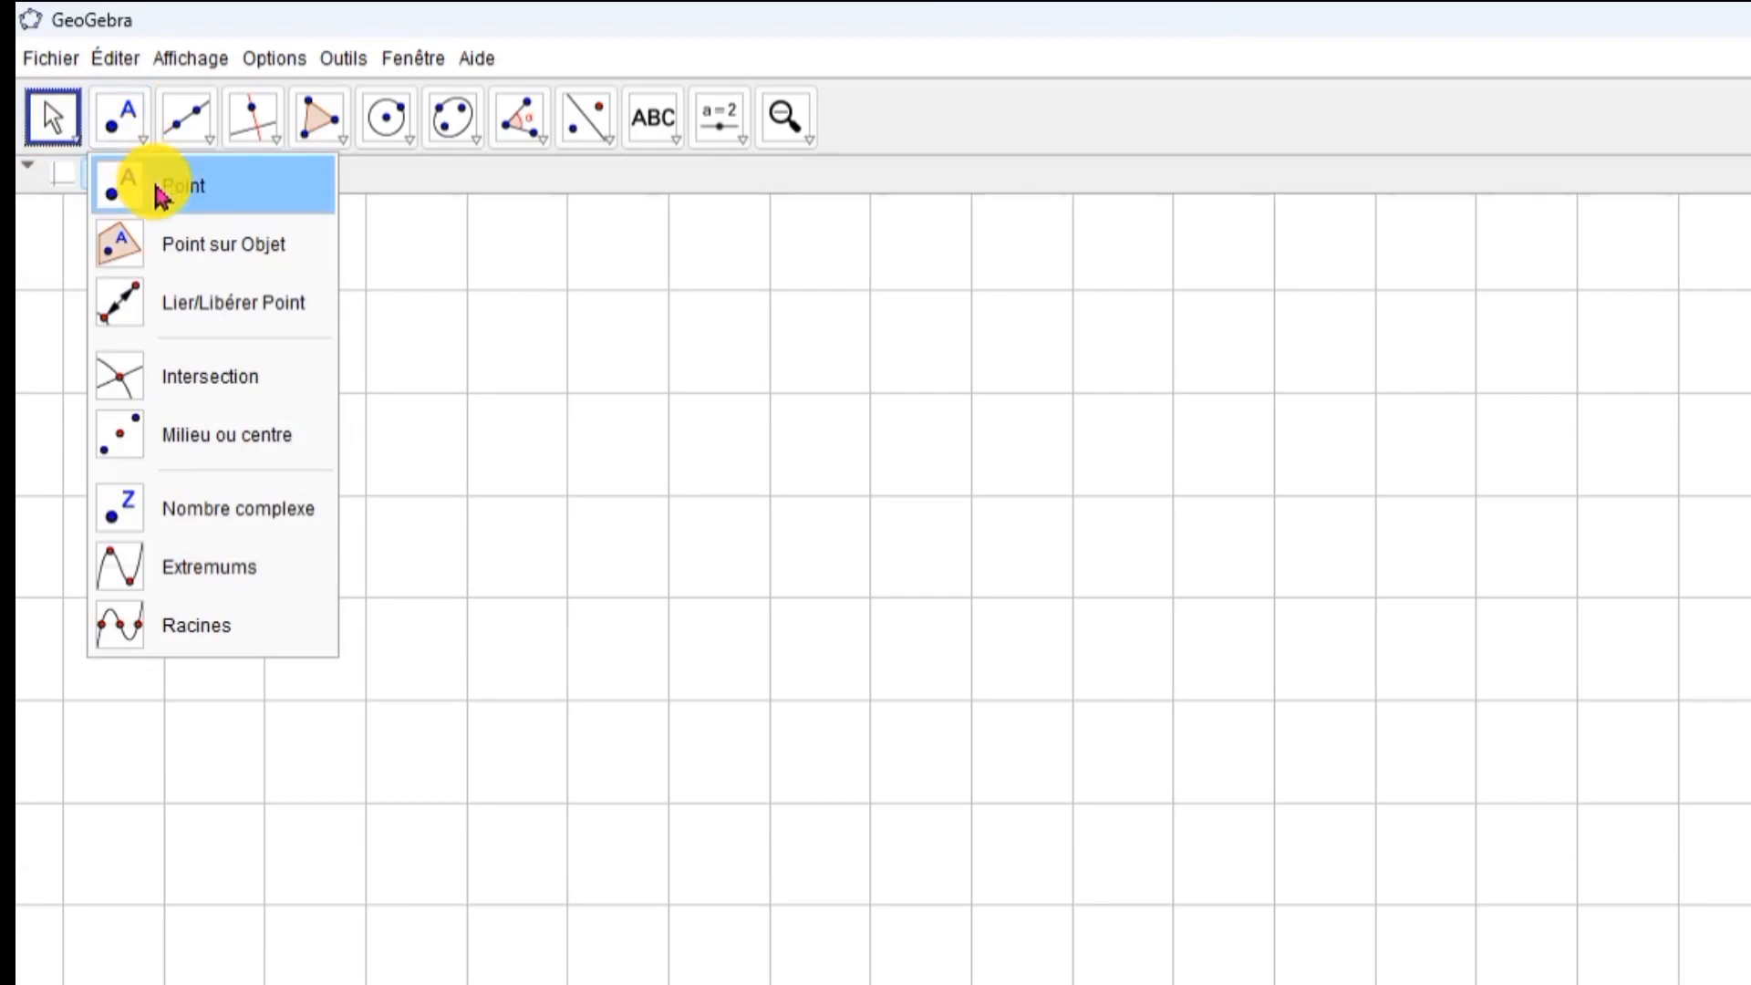
{"action": "left_click", "coordinate": [206, 199]}
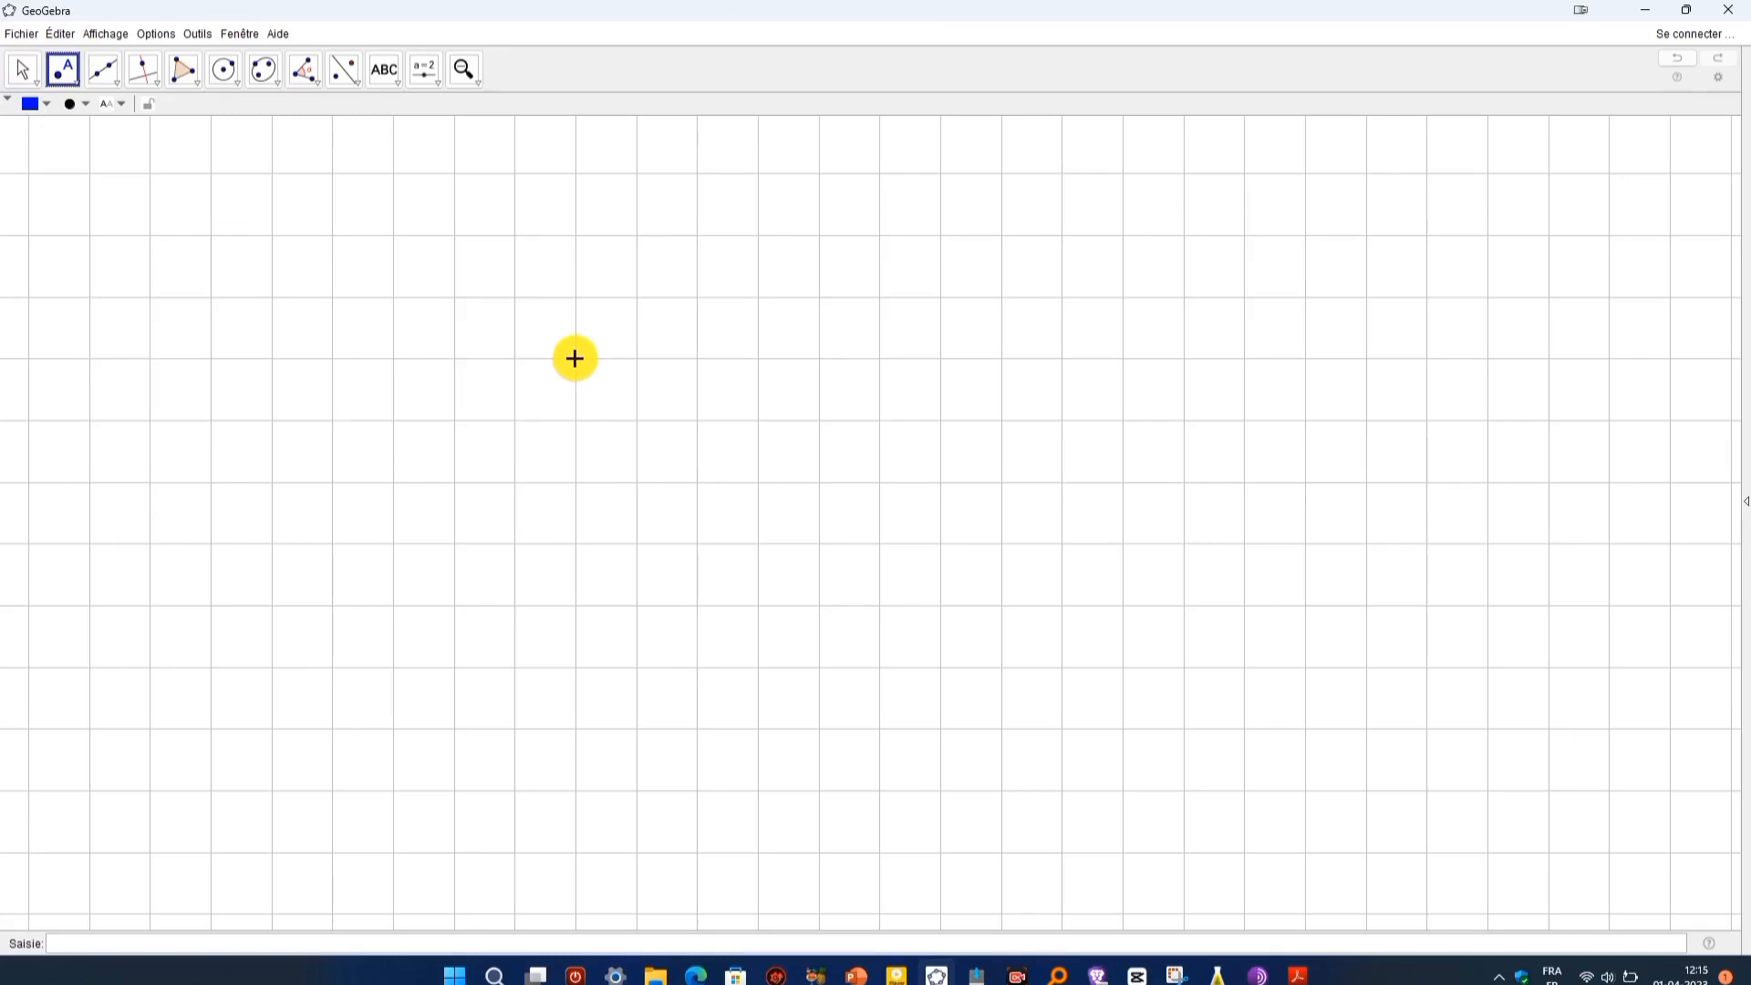
{"action": "left_click", "coordinate": [574, 358]}
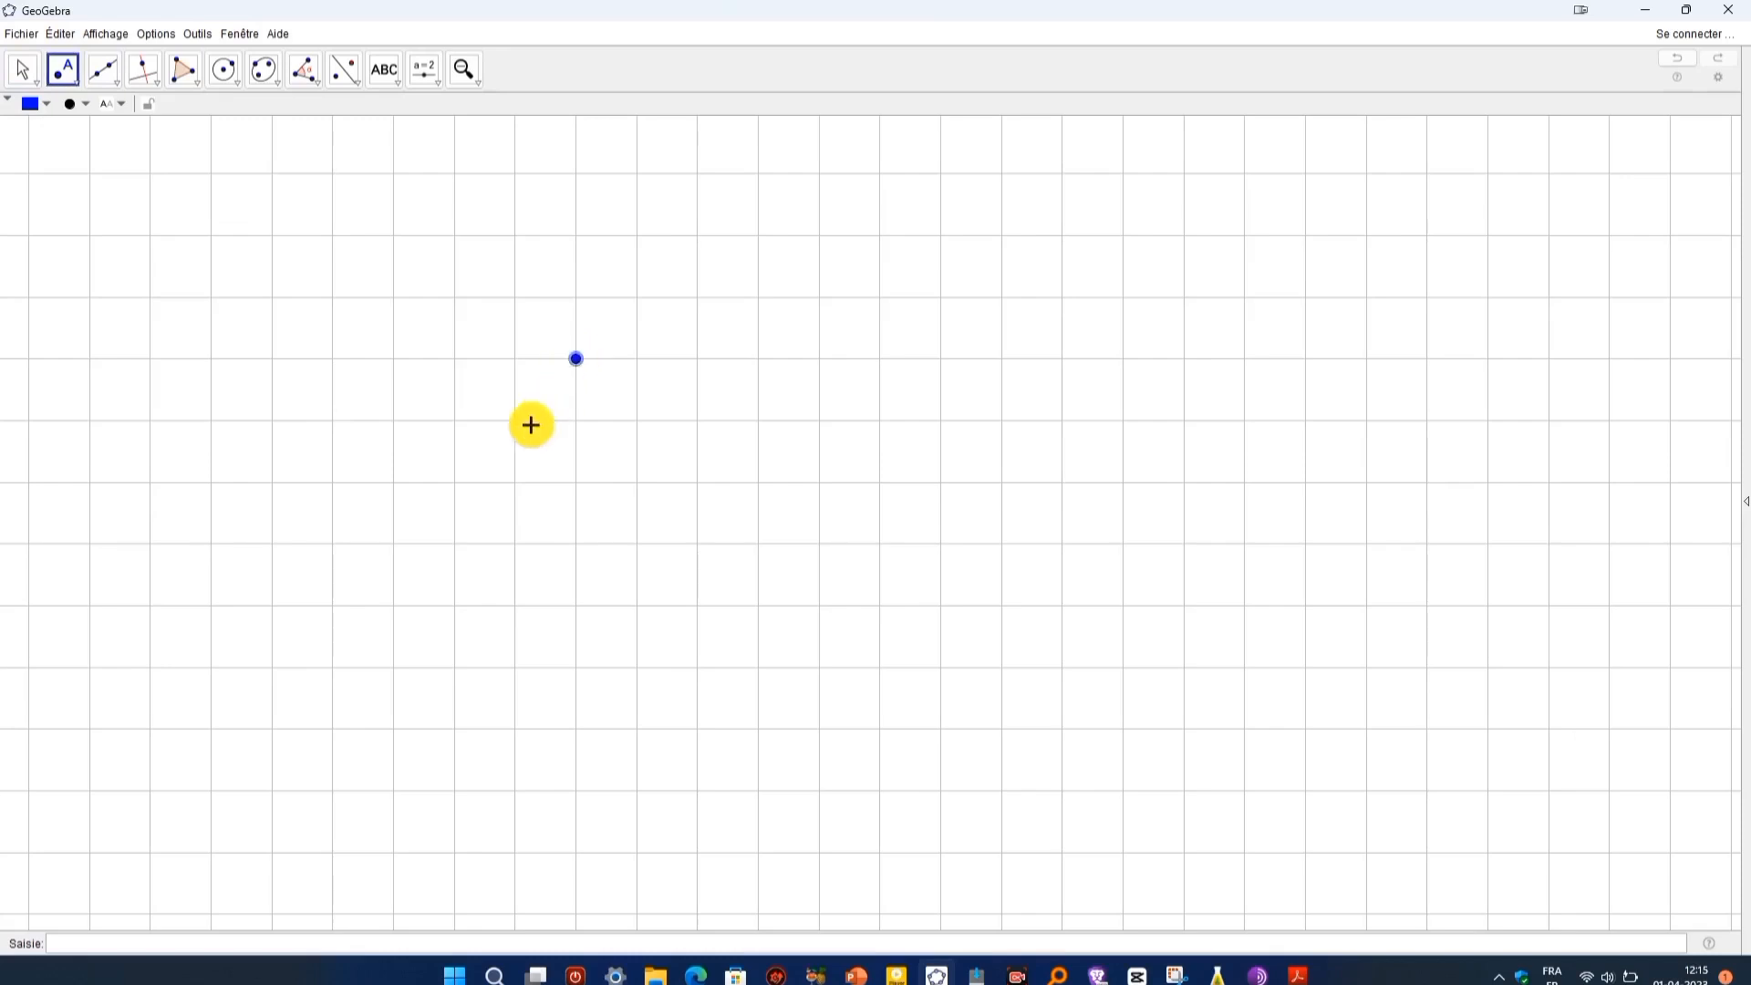
{"action": "left_click", "coordinate": [916, 393]}
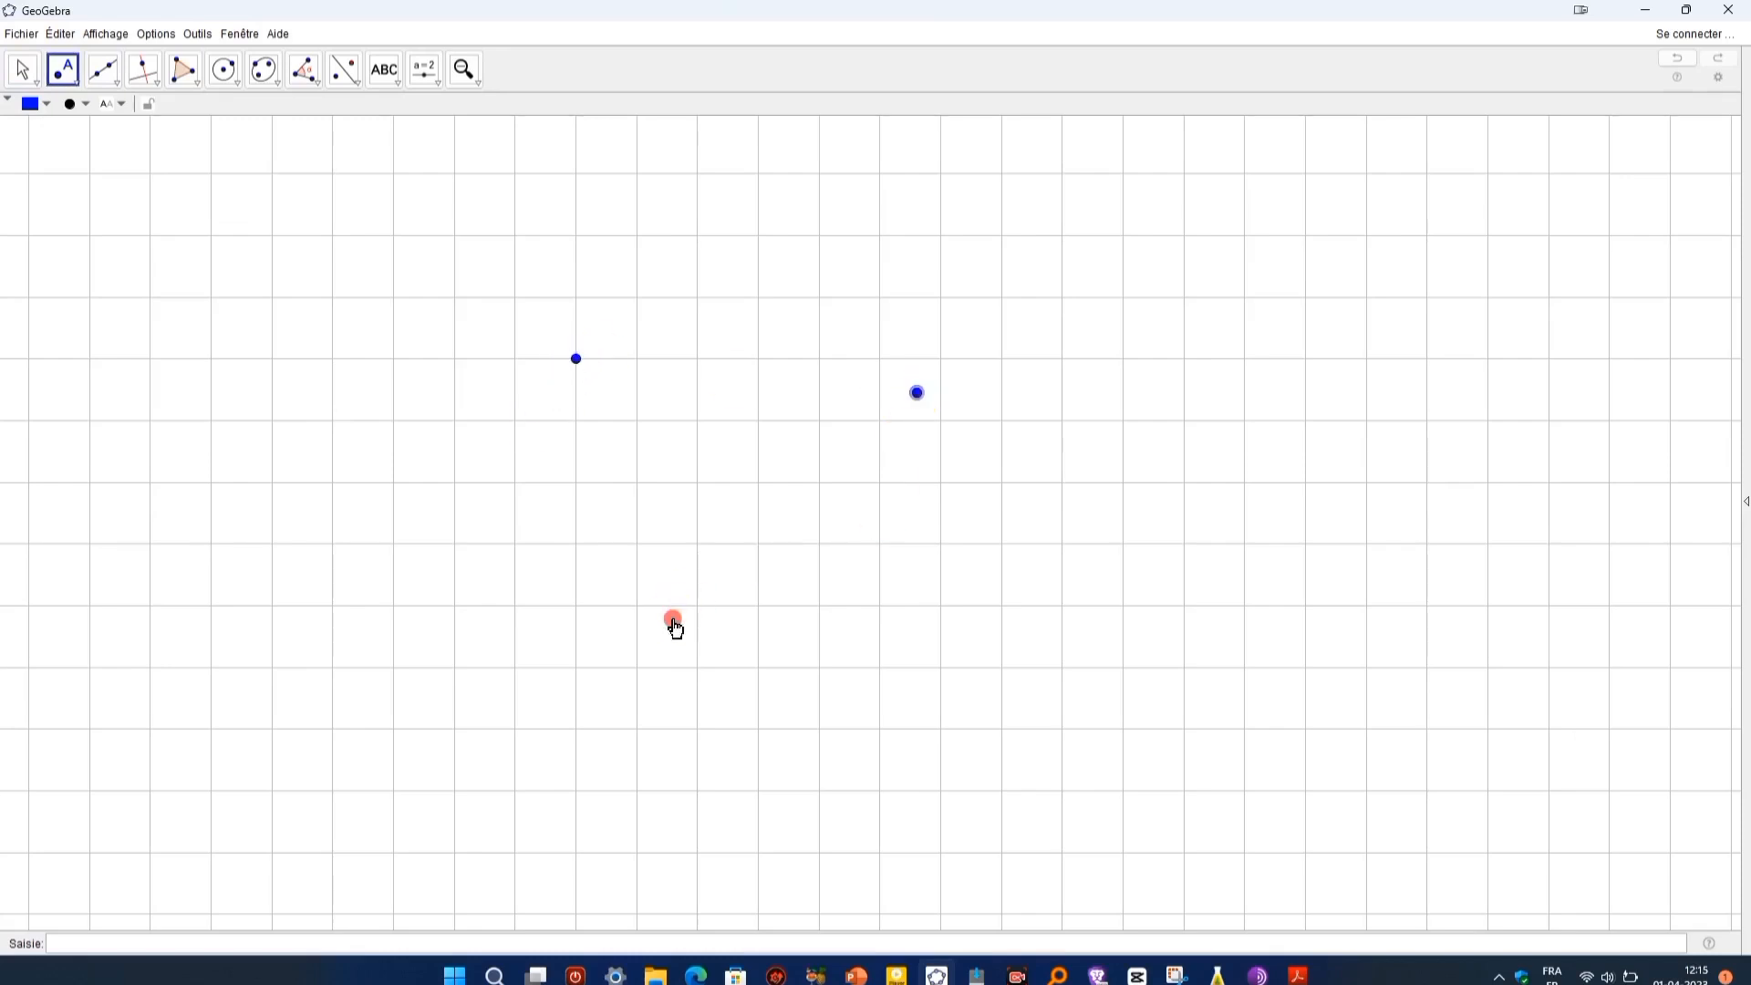
{"action": "left_click", "coordinate": [637, 420]}
{"action": "left_click", "coordinate": [688, 286]}
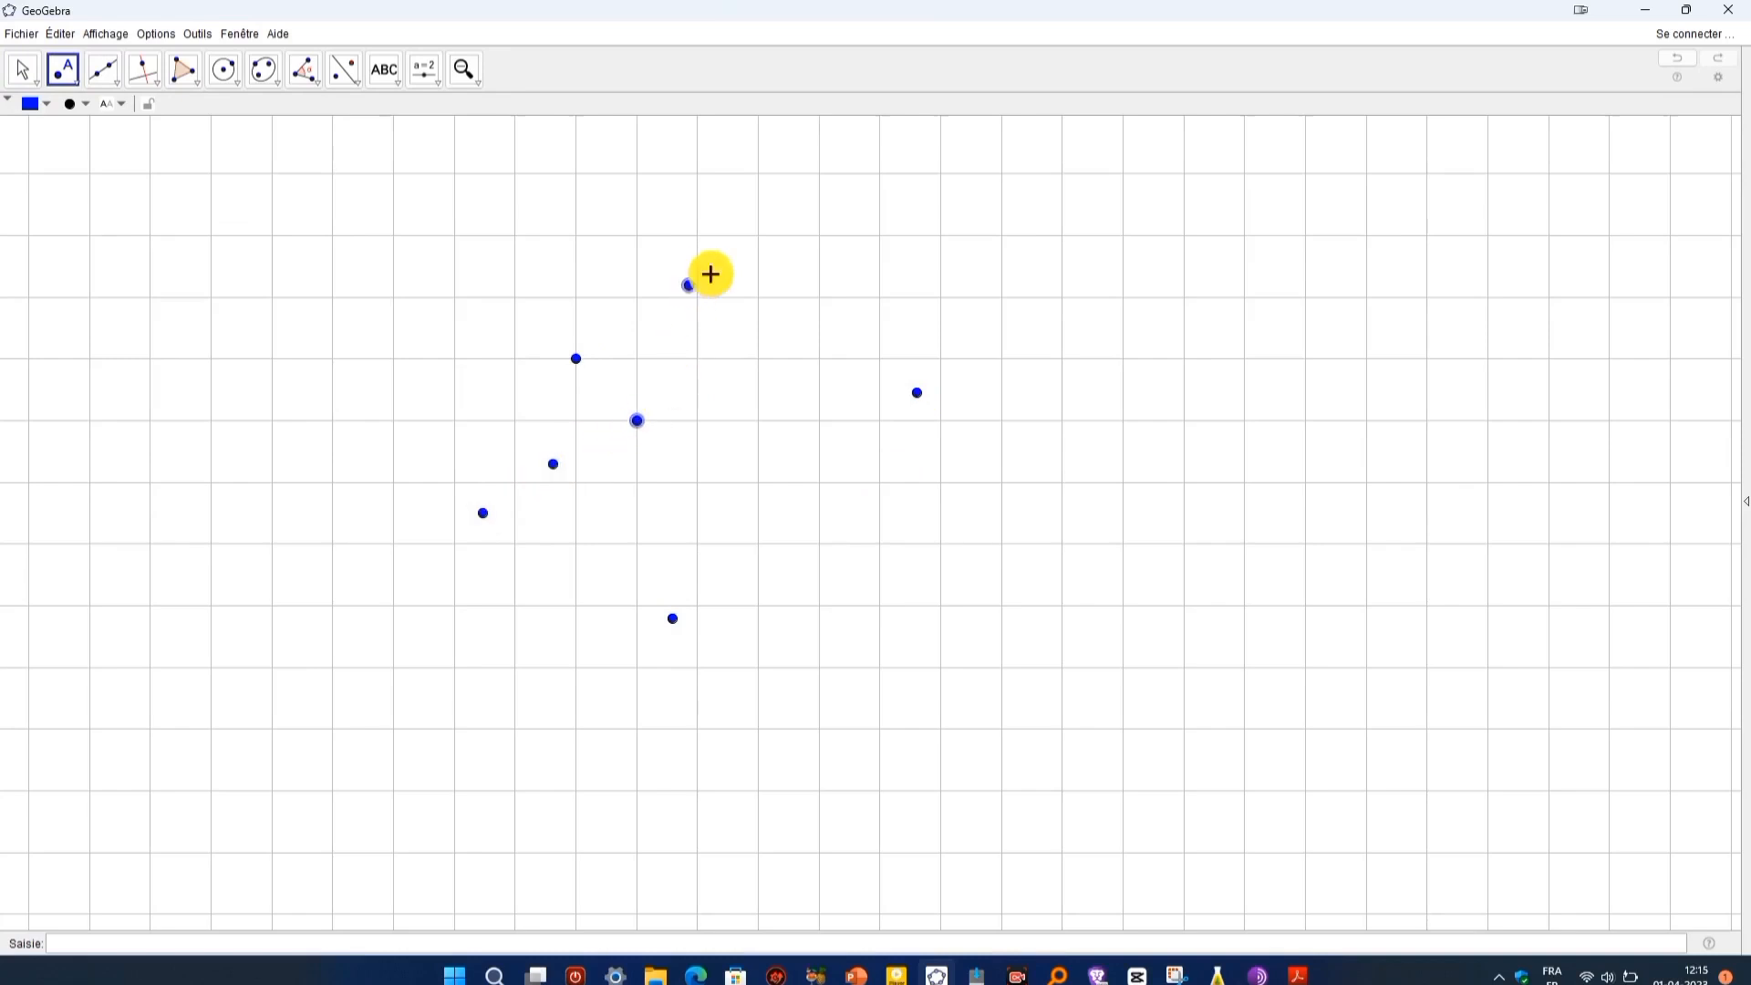
{"action": "left_click", "coordinate": [829, 233]}
{"action": "left_click", "coordinate": [886, 266]}
{"action": "left_click", "coordinate": [804, 465]}
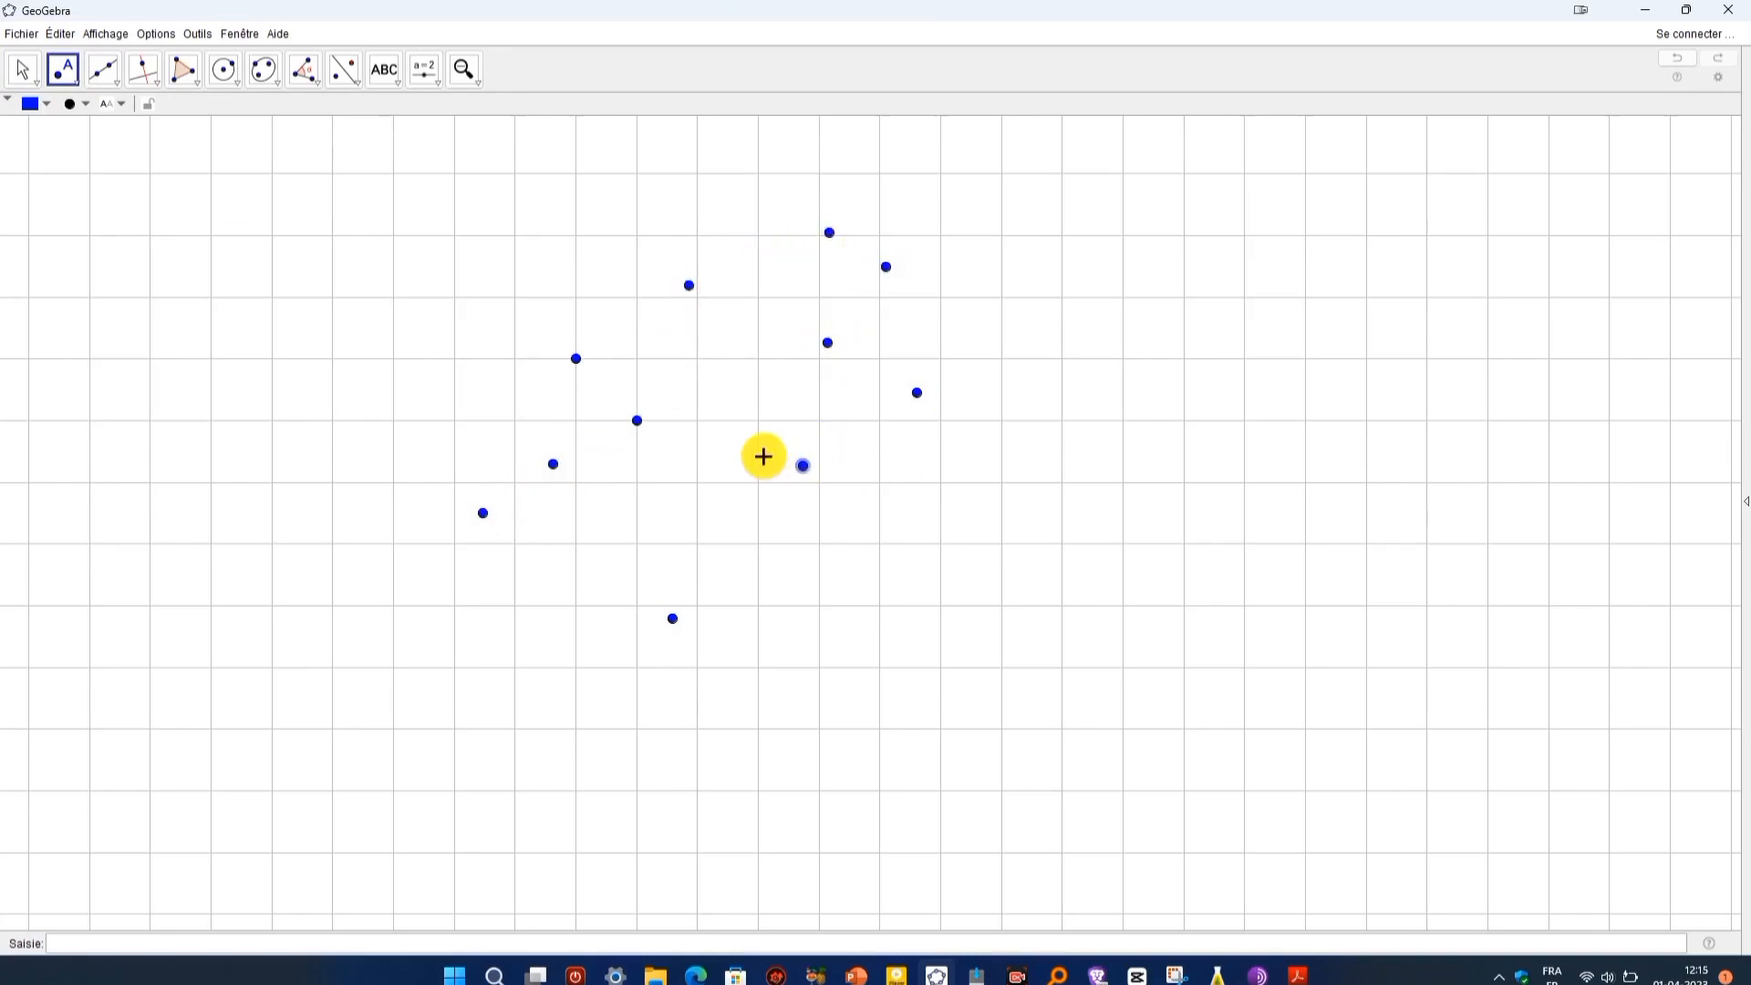
{"action": "left_click", "coordinate": [749, 501]}
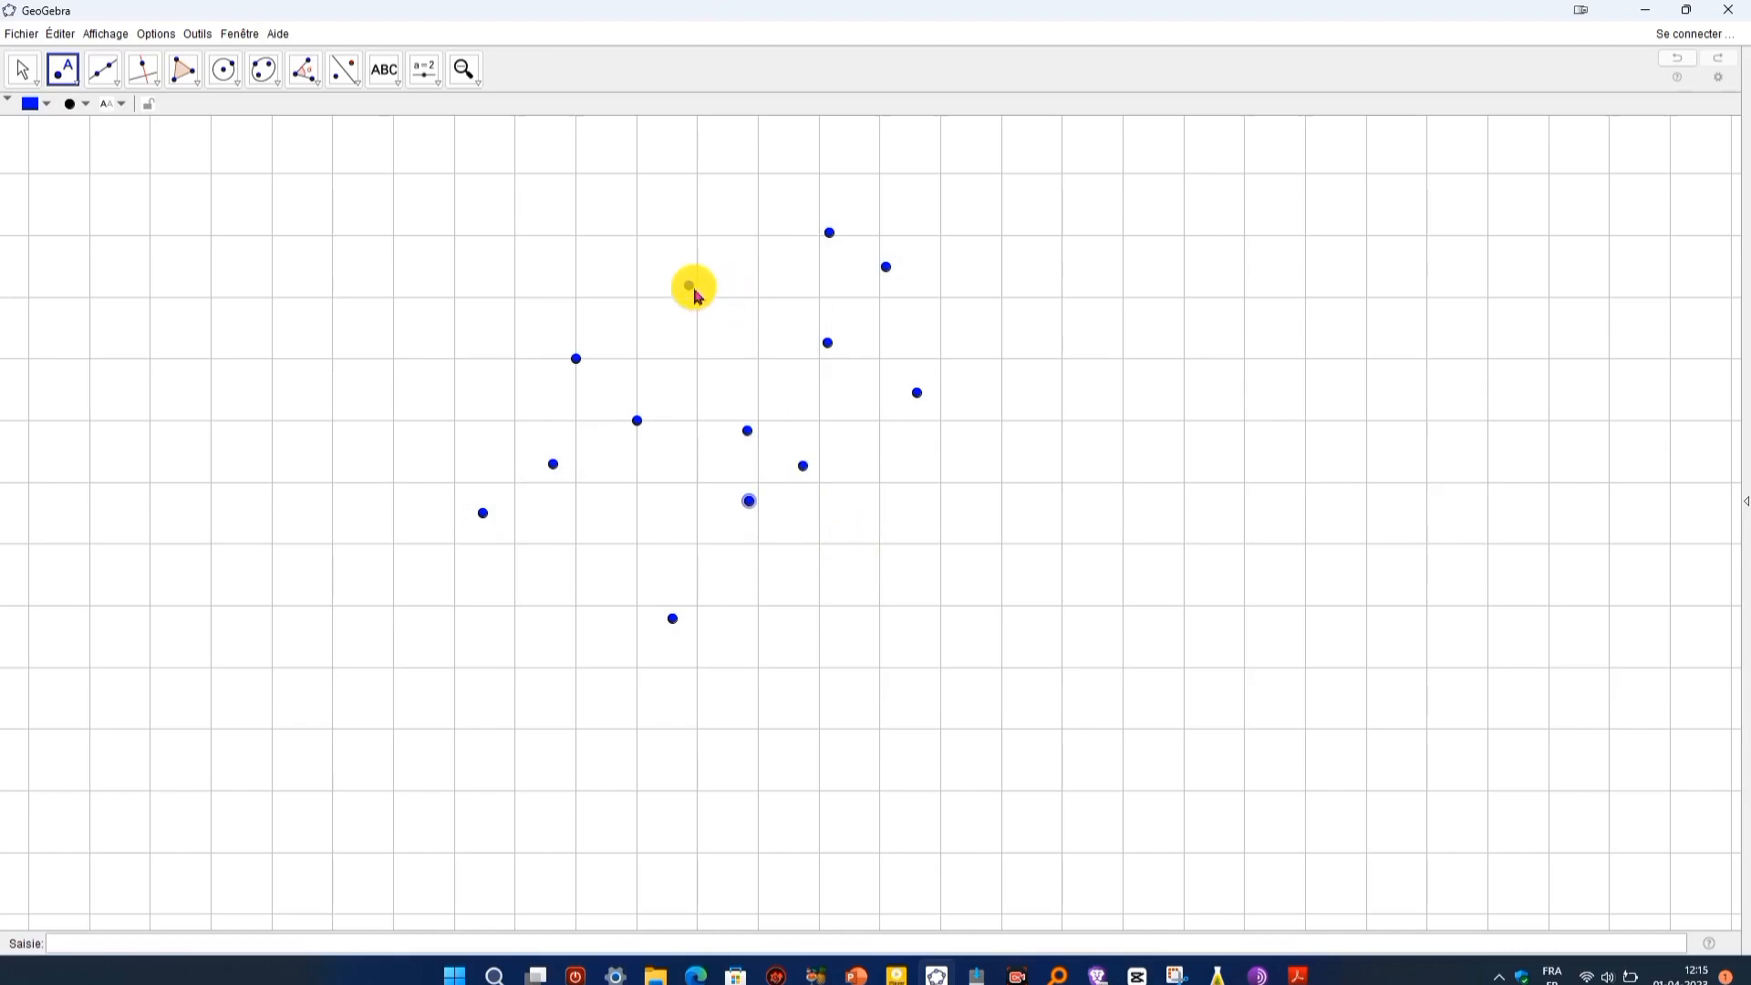
Rename point G as A and point J as B
{"action": "right_click", "coordinate": [577, 330]}
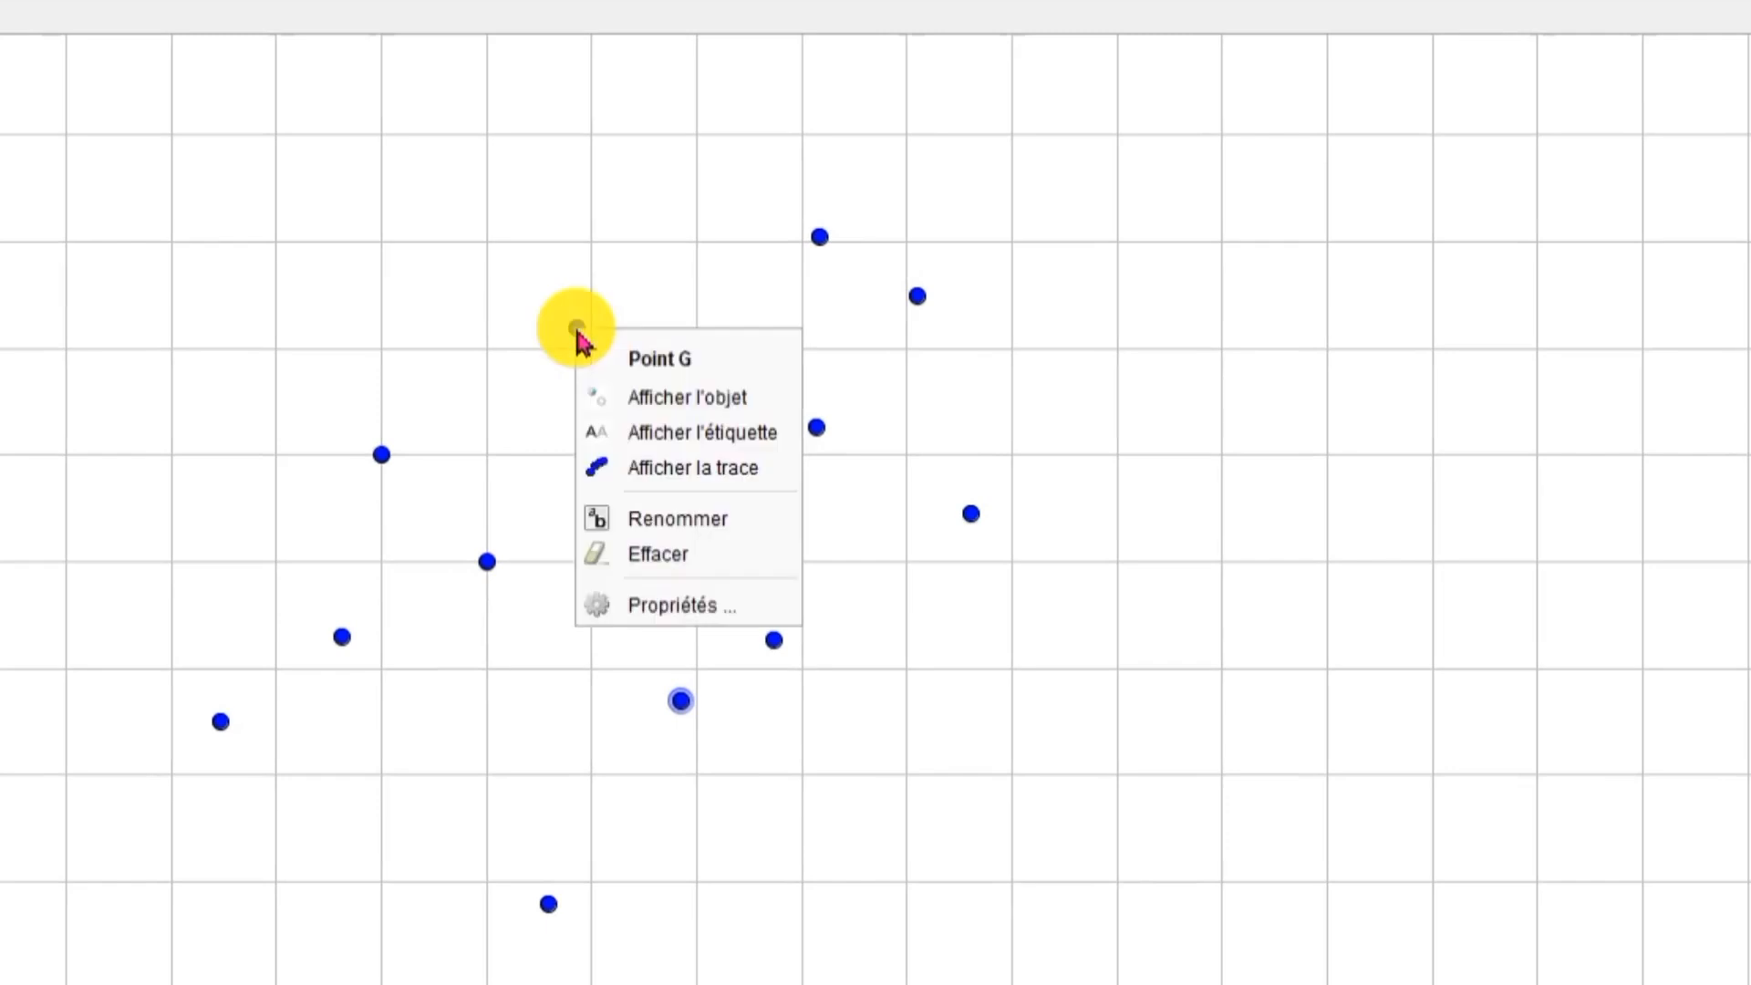
{"action": "left_click", "coordinate": [725, 529]}
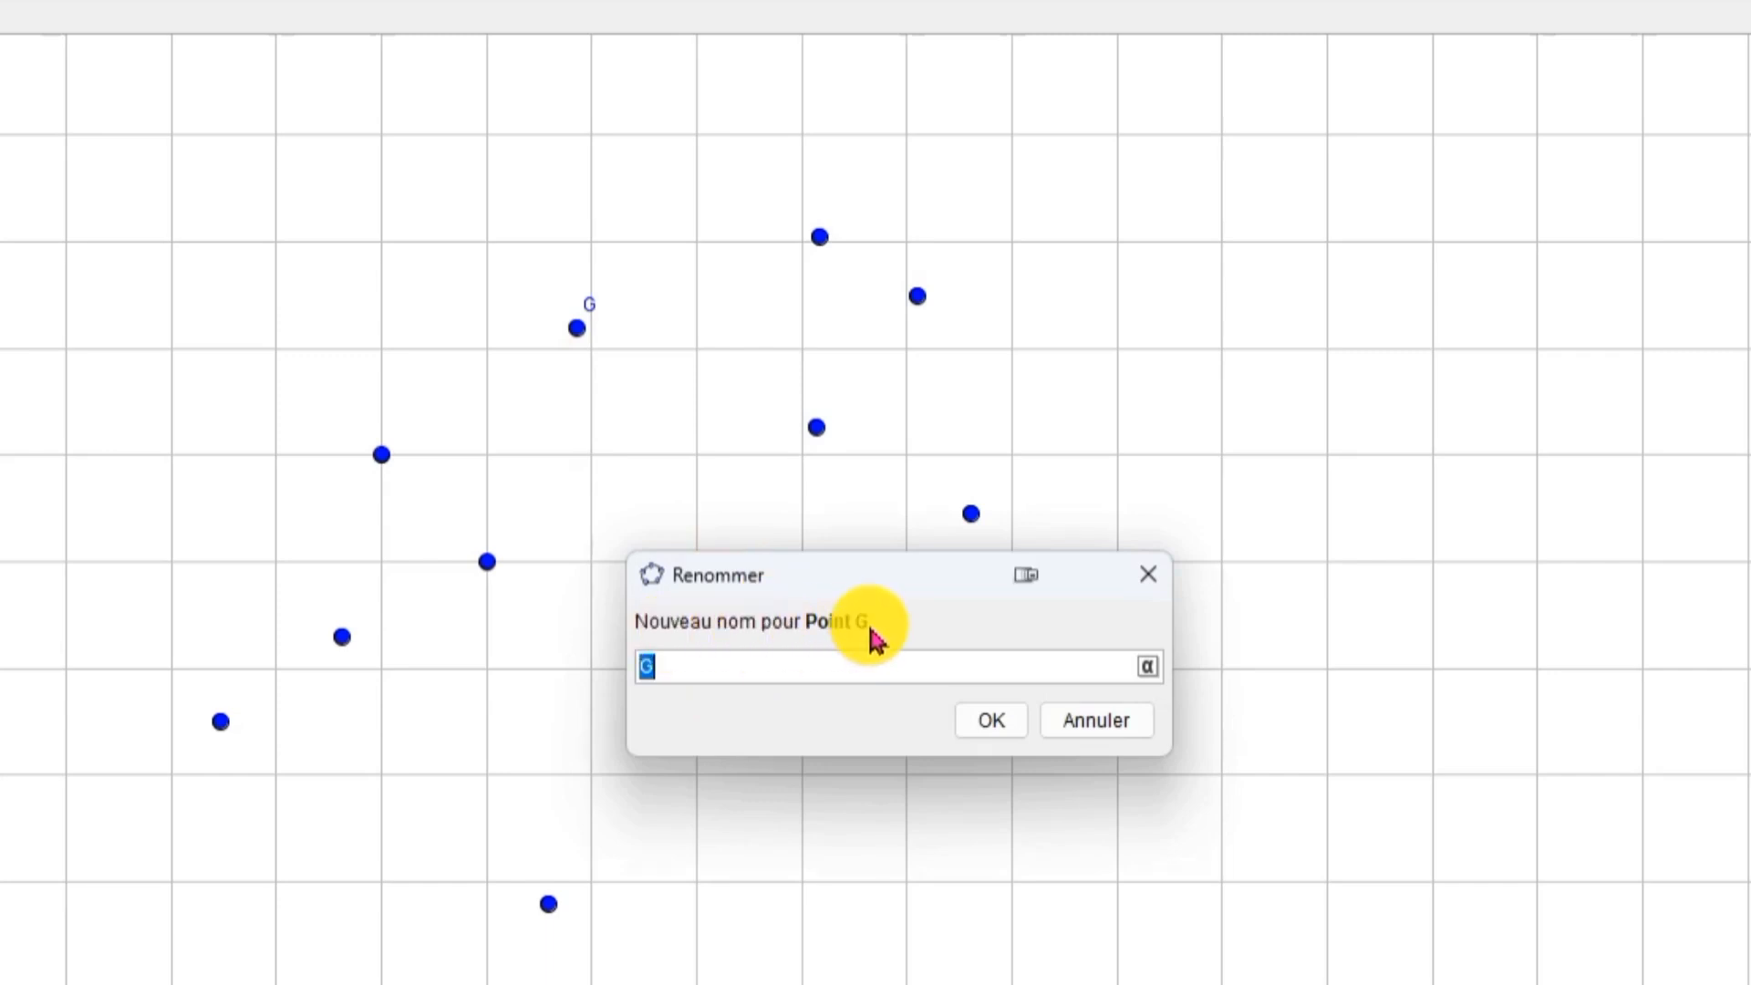
{"action": "left_click", "coordinate": [989, 720]}
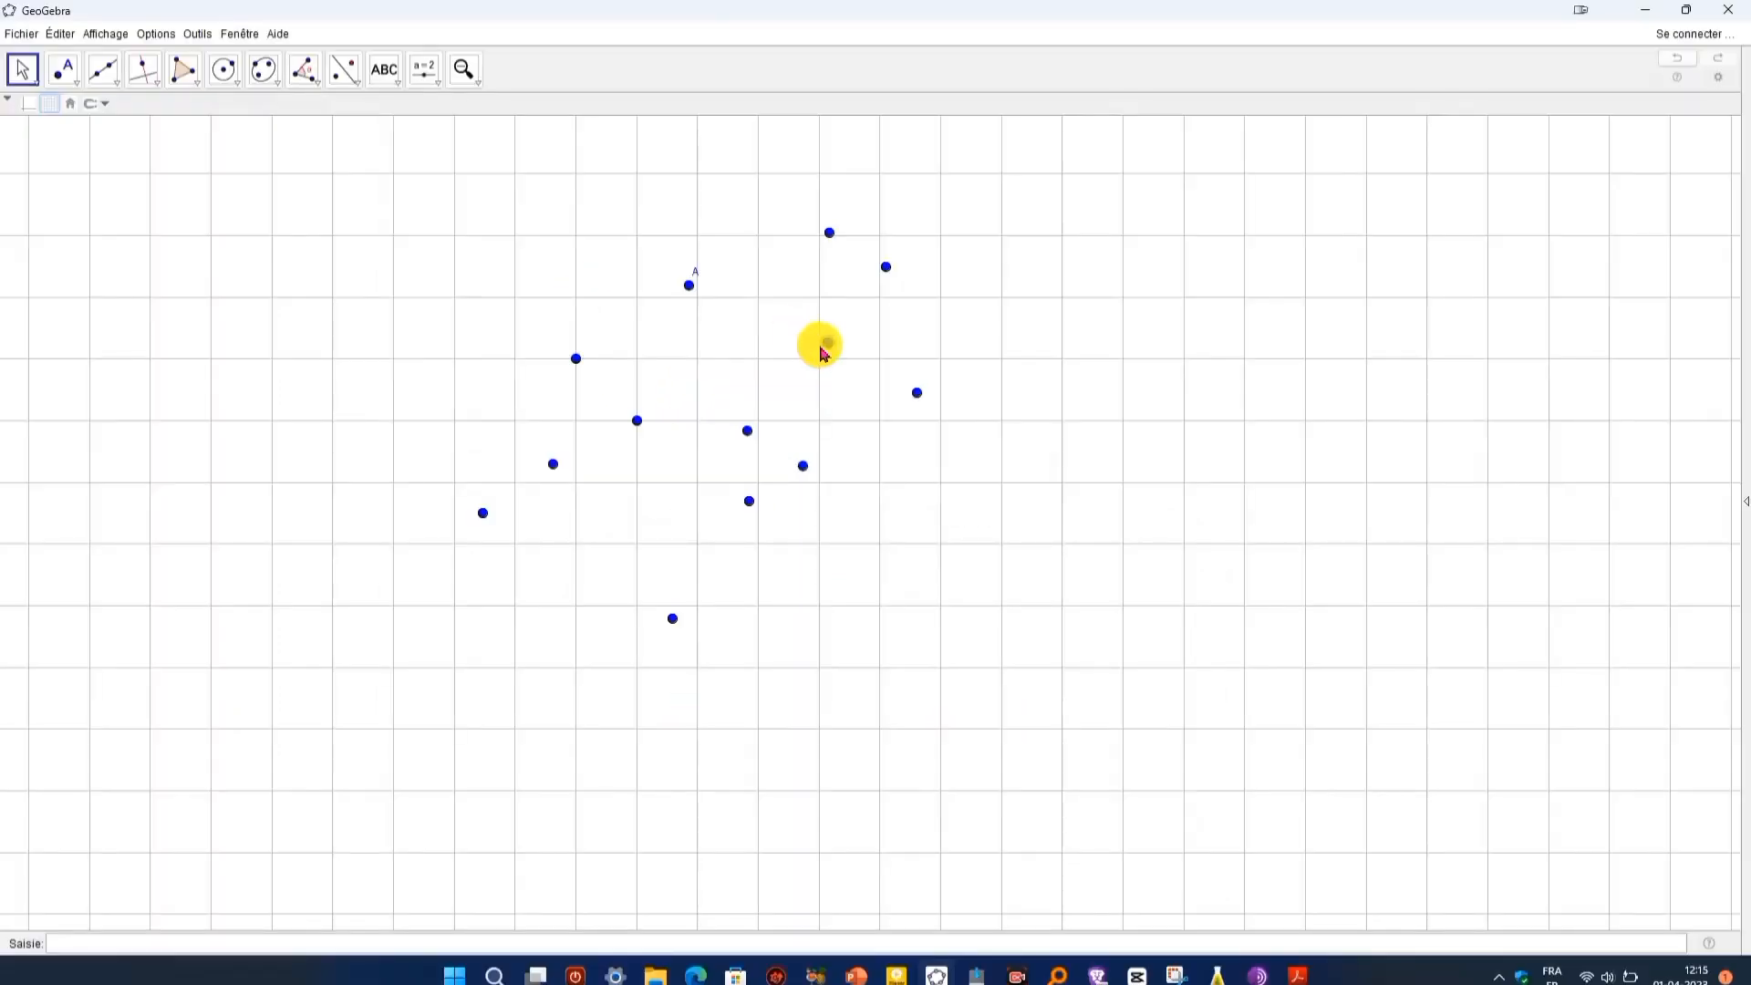
{"action": "right_click", "coordinate": [823, 348]}
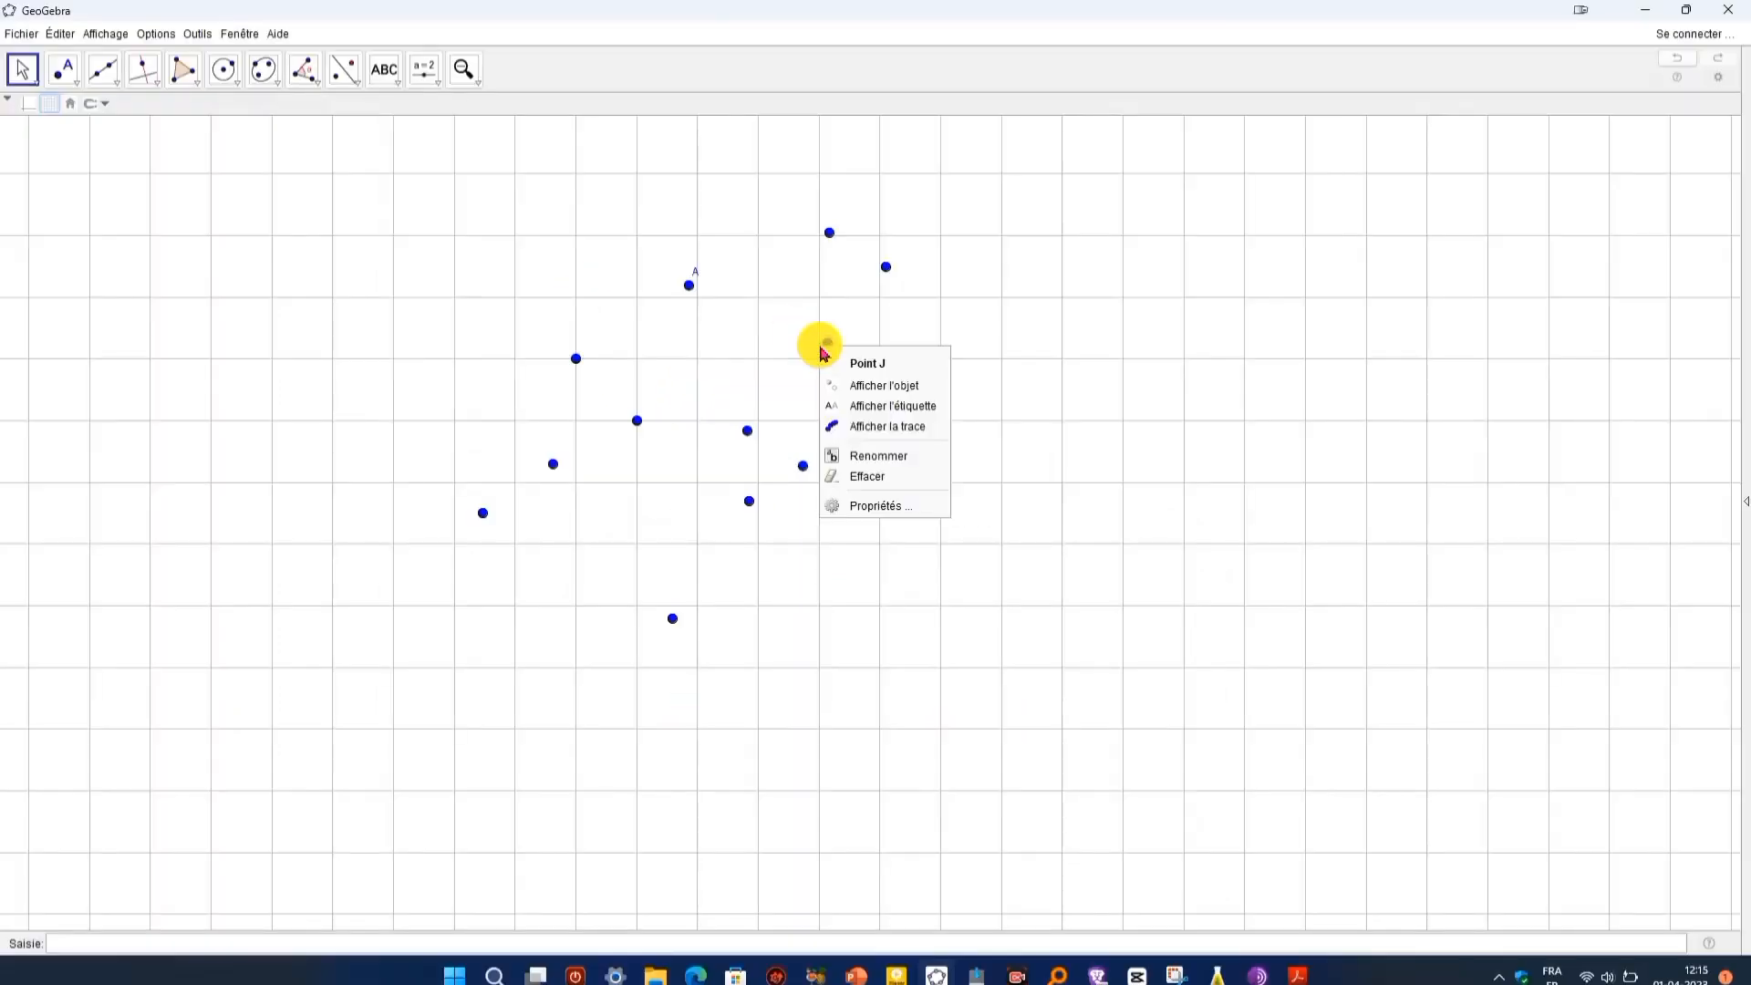
{"action": "left_click", "coordinate": [862, 455]}
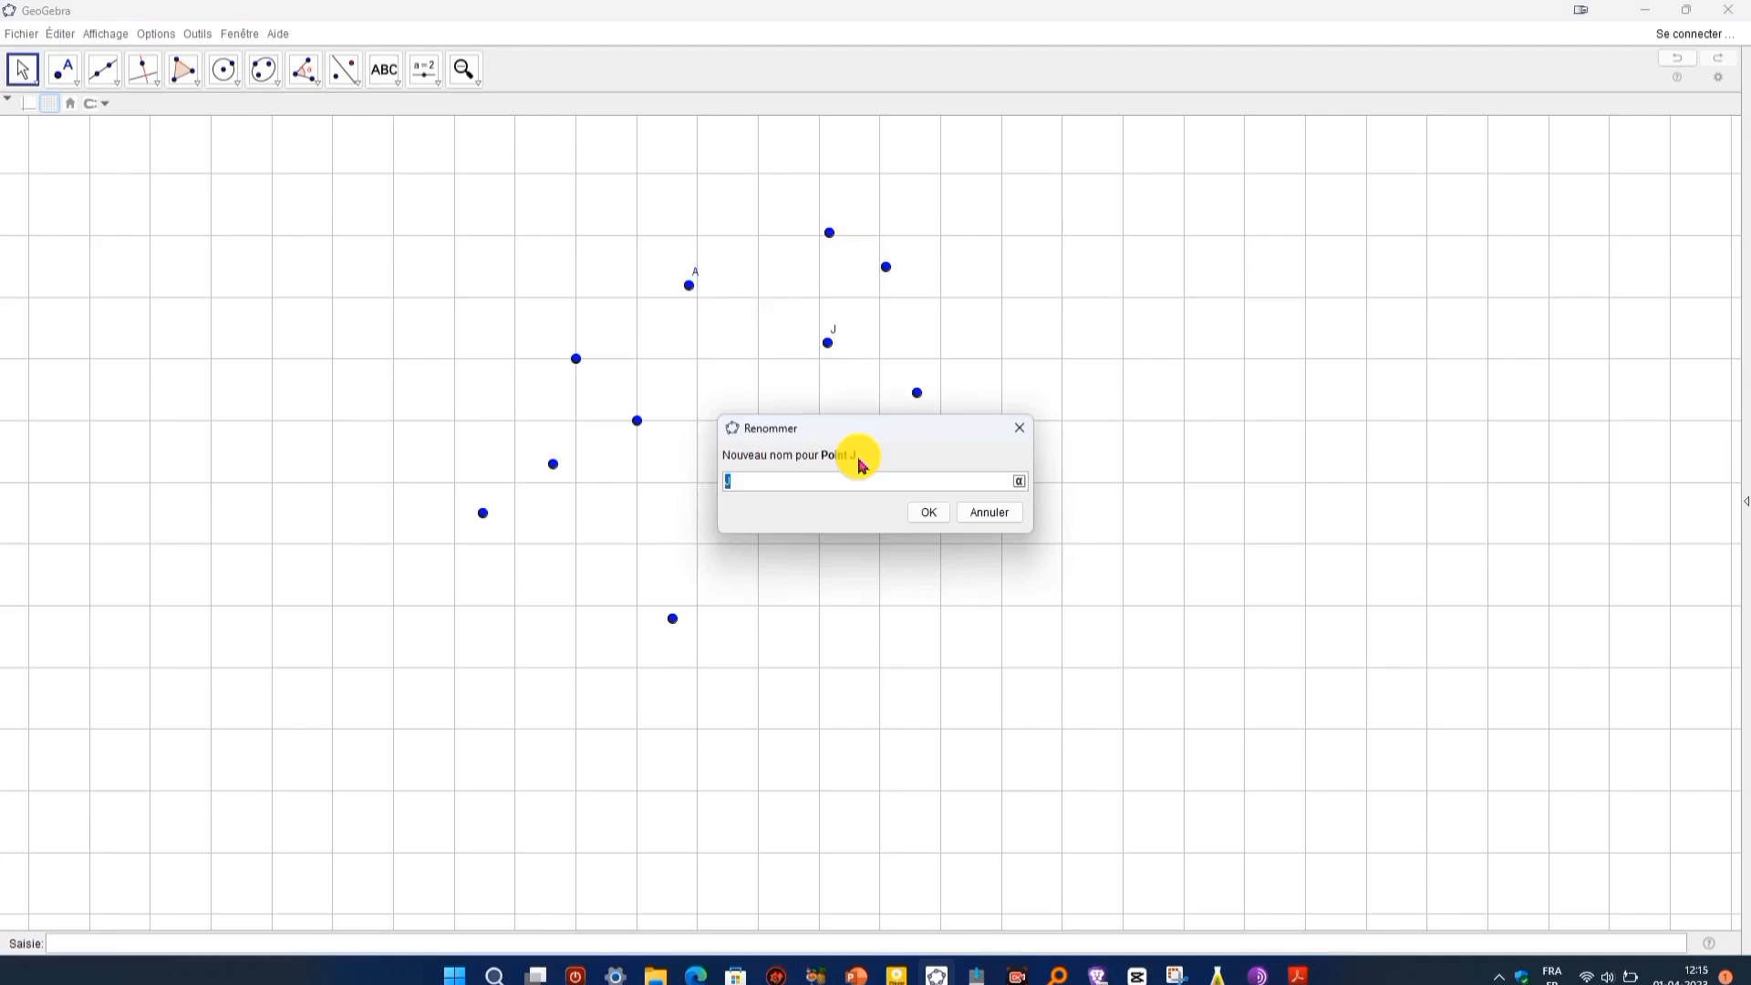
{"action": "key", "text": "Return"}
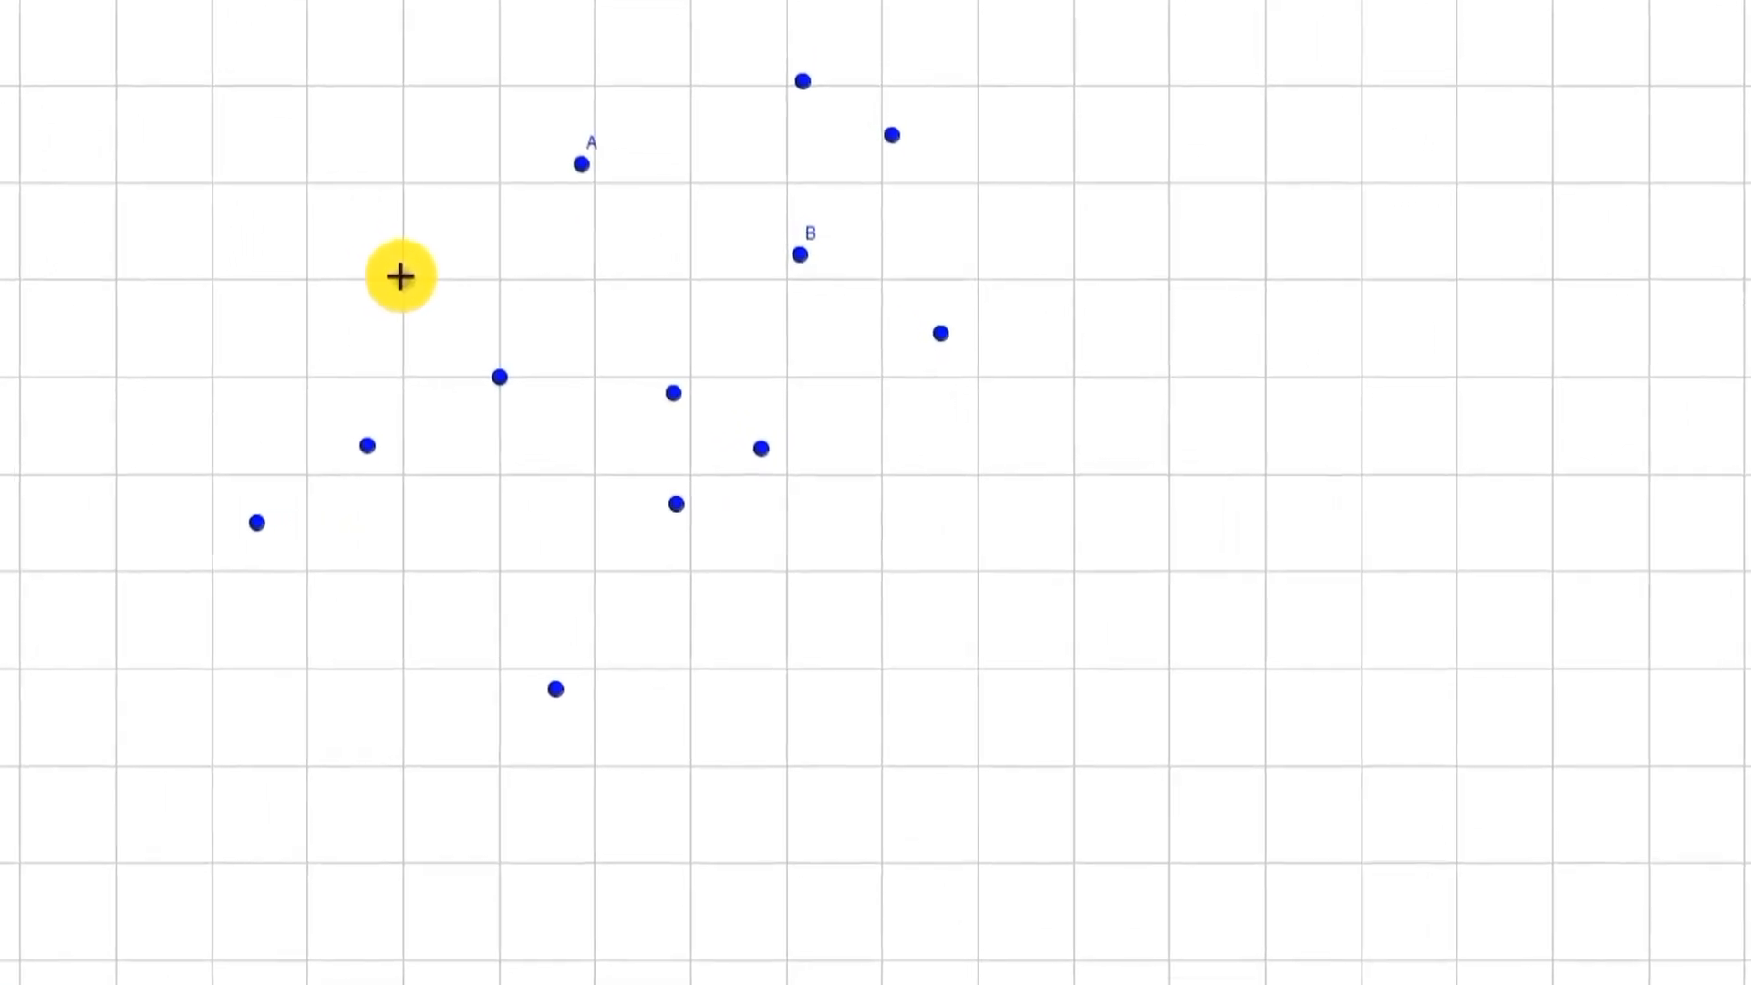
Rename the point A_1 as J
{"action": "left_click", "coordinate": [368, 262]}
{"action": "type", "text": "J"}
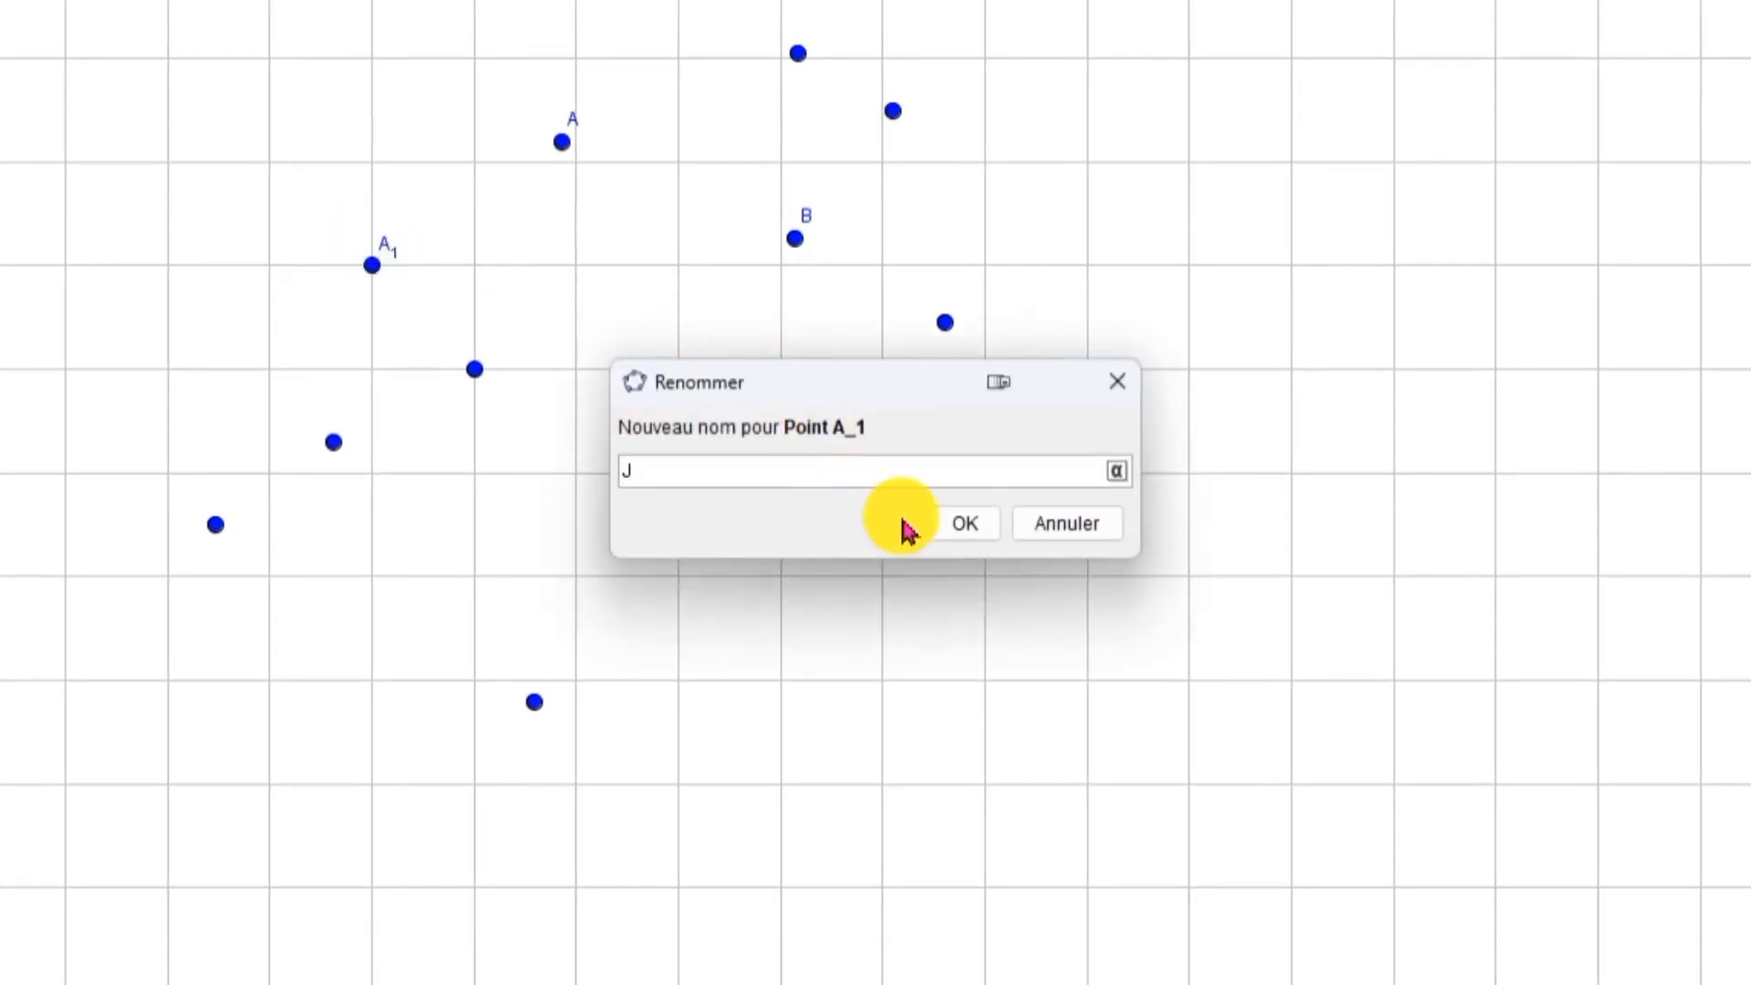
{"action": "left_click", "coordinate": [968, 517]}
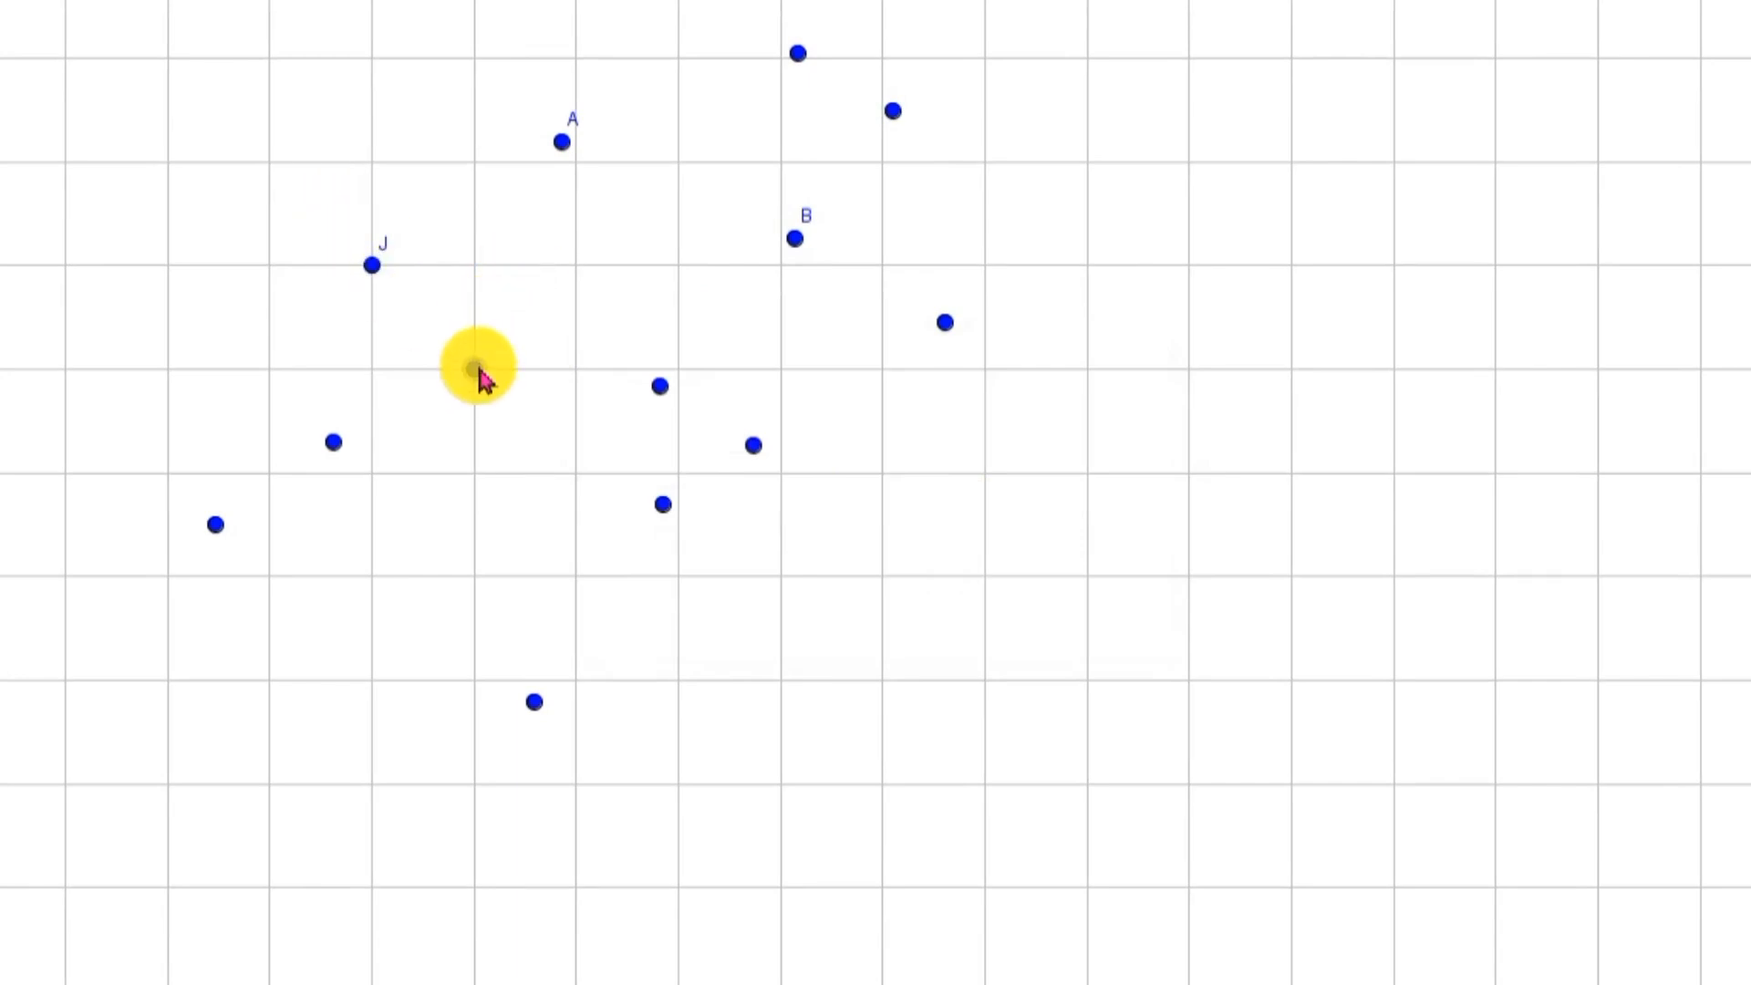
Try to rename the unlabelled uppermost point on the grid as N
{"action": "right_click", "coordinate": [477, 370]}
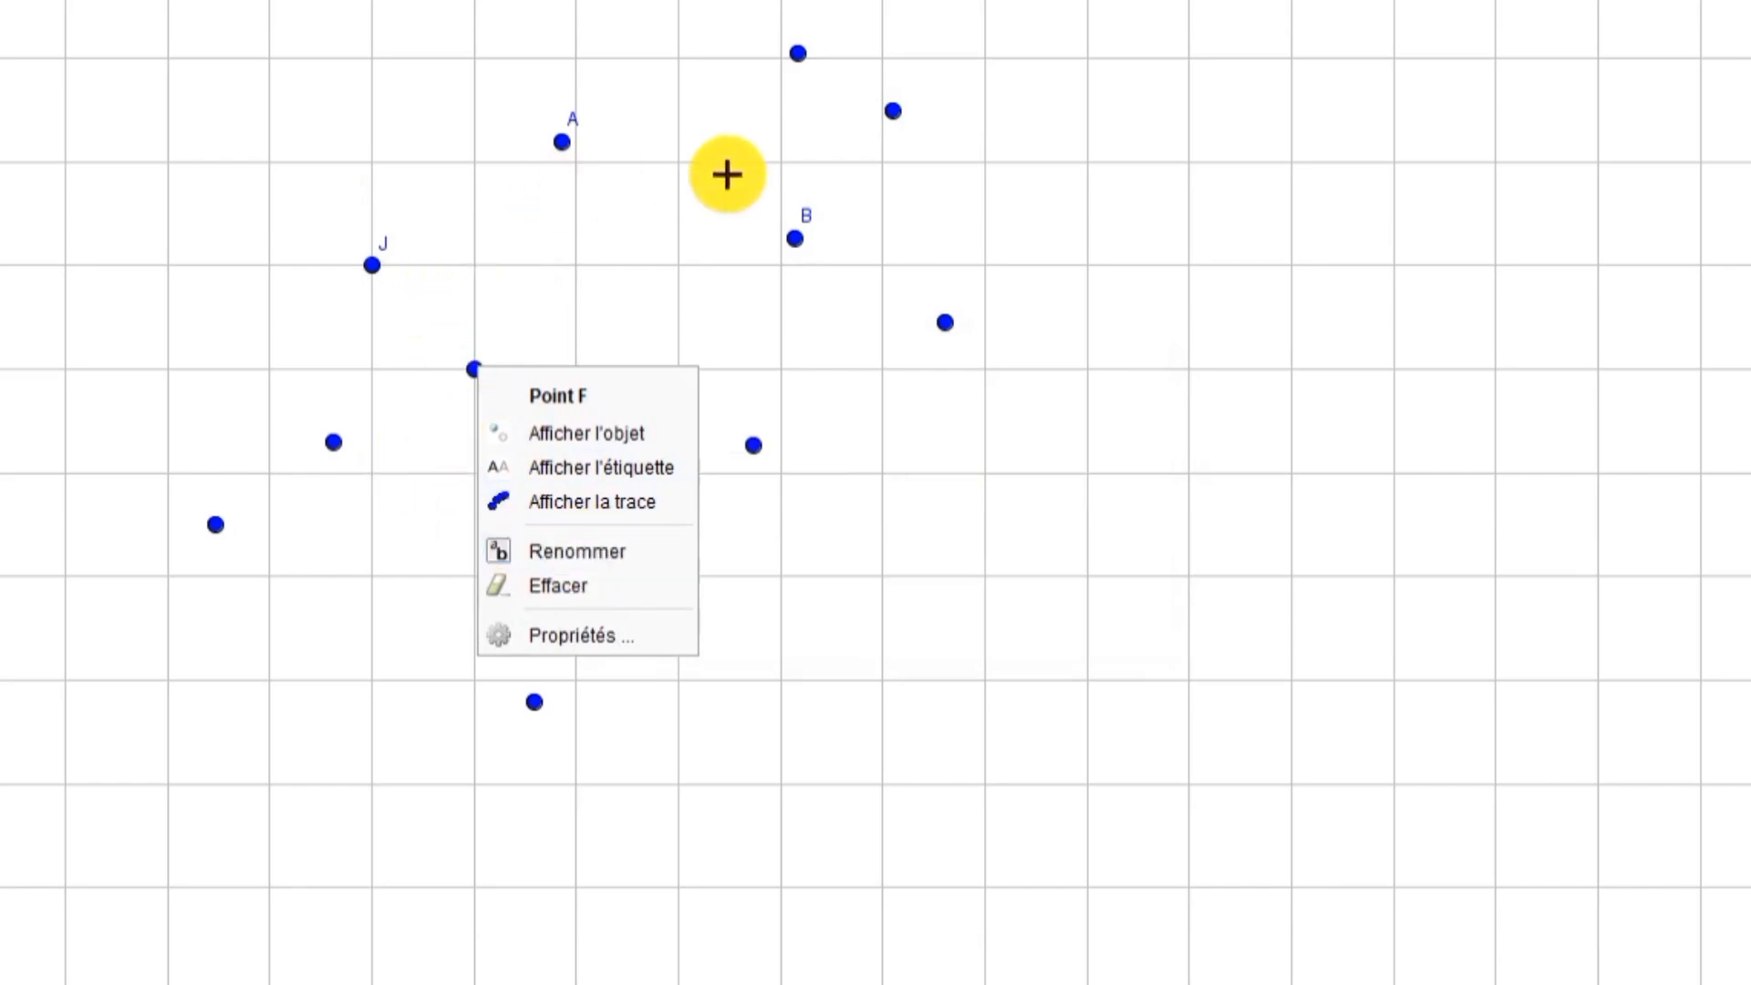
{"action": "left_click", "coordinate": [803, 61]}
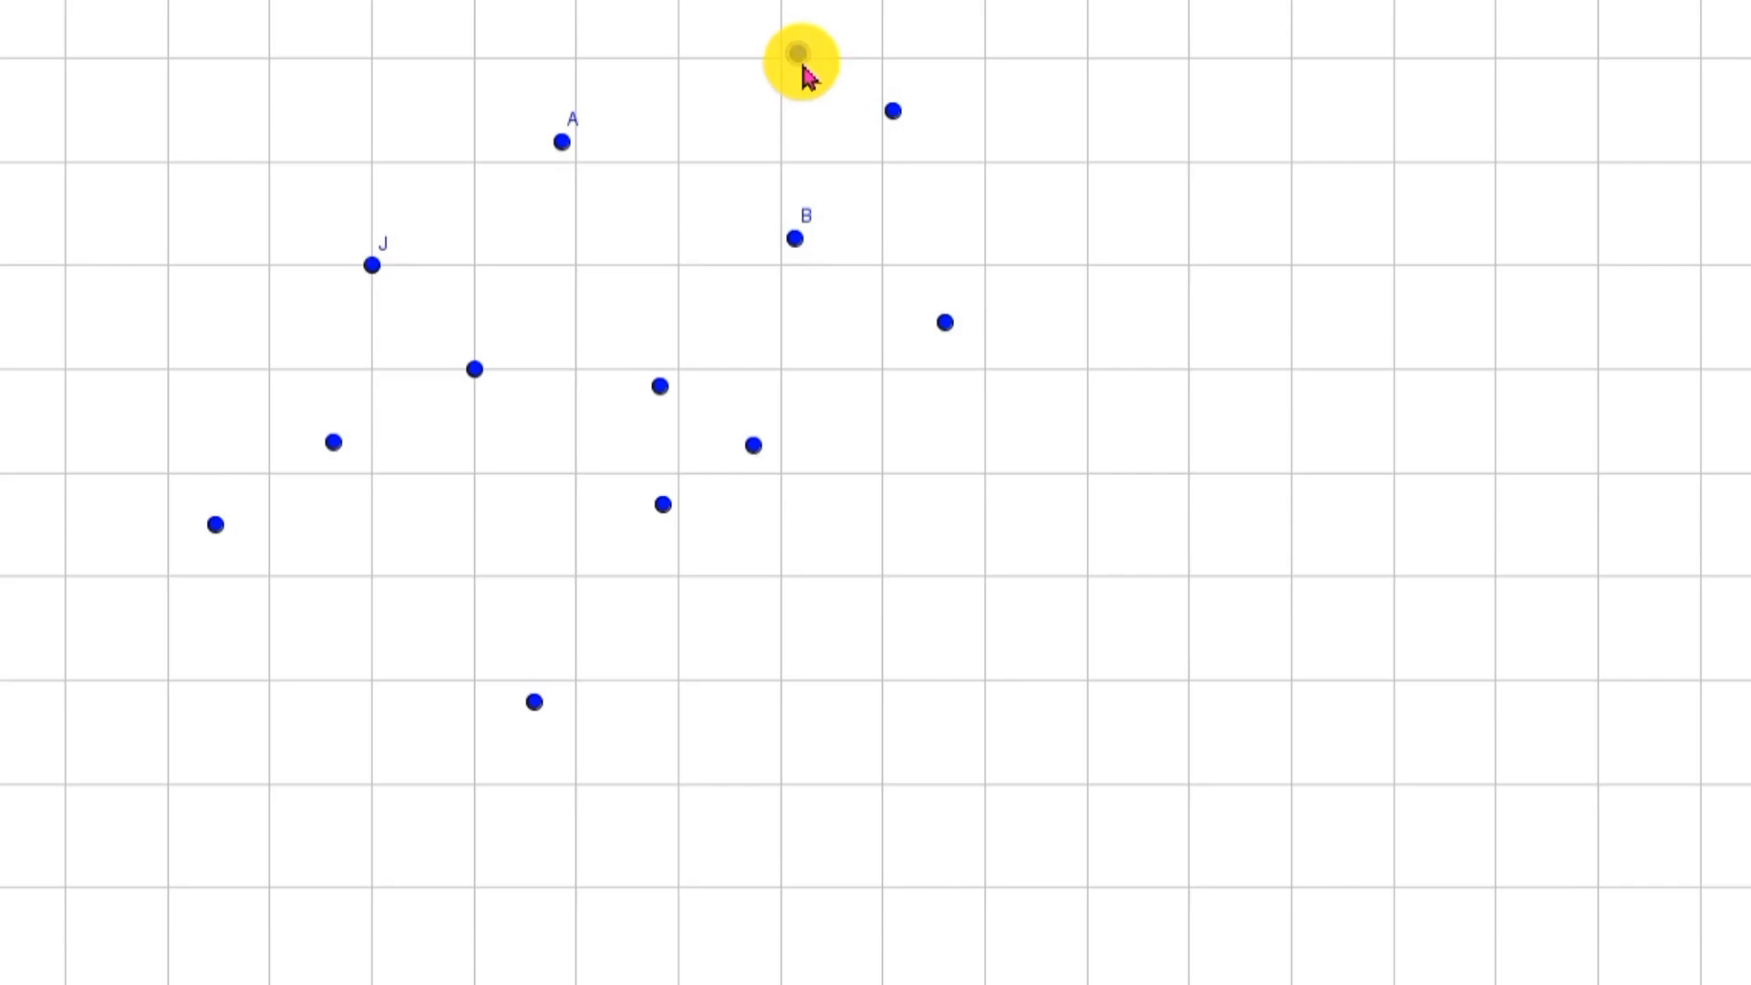
{"action": "type", "text": "N"}
{"action": "key", "text": "Return"}
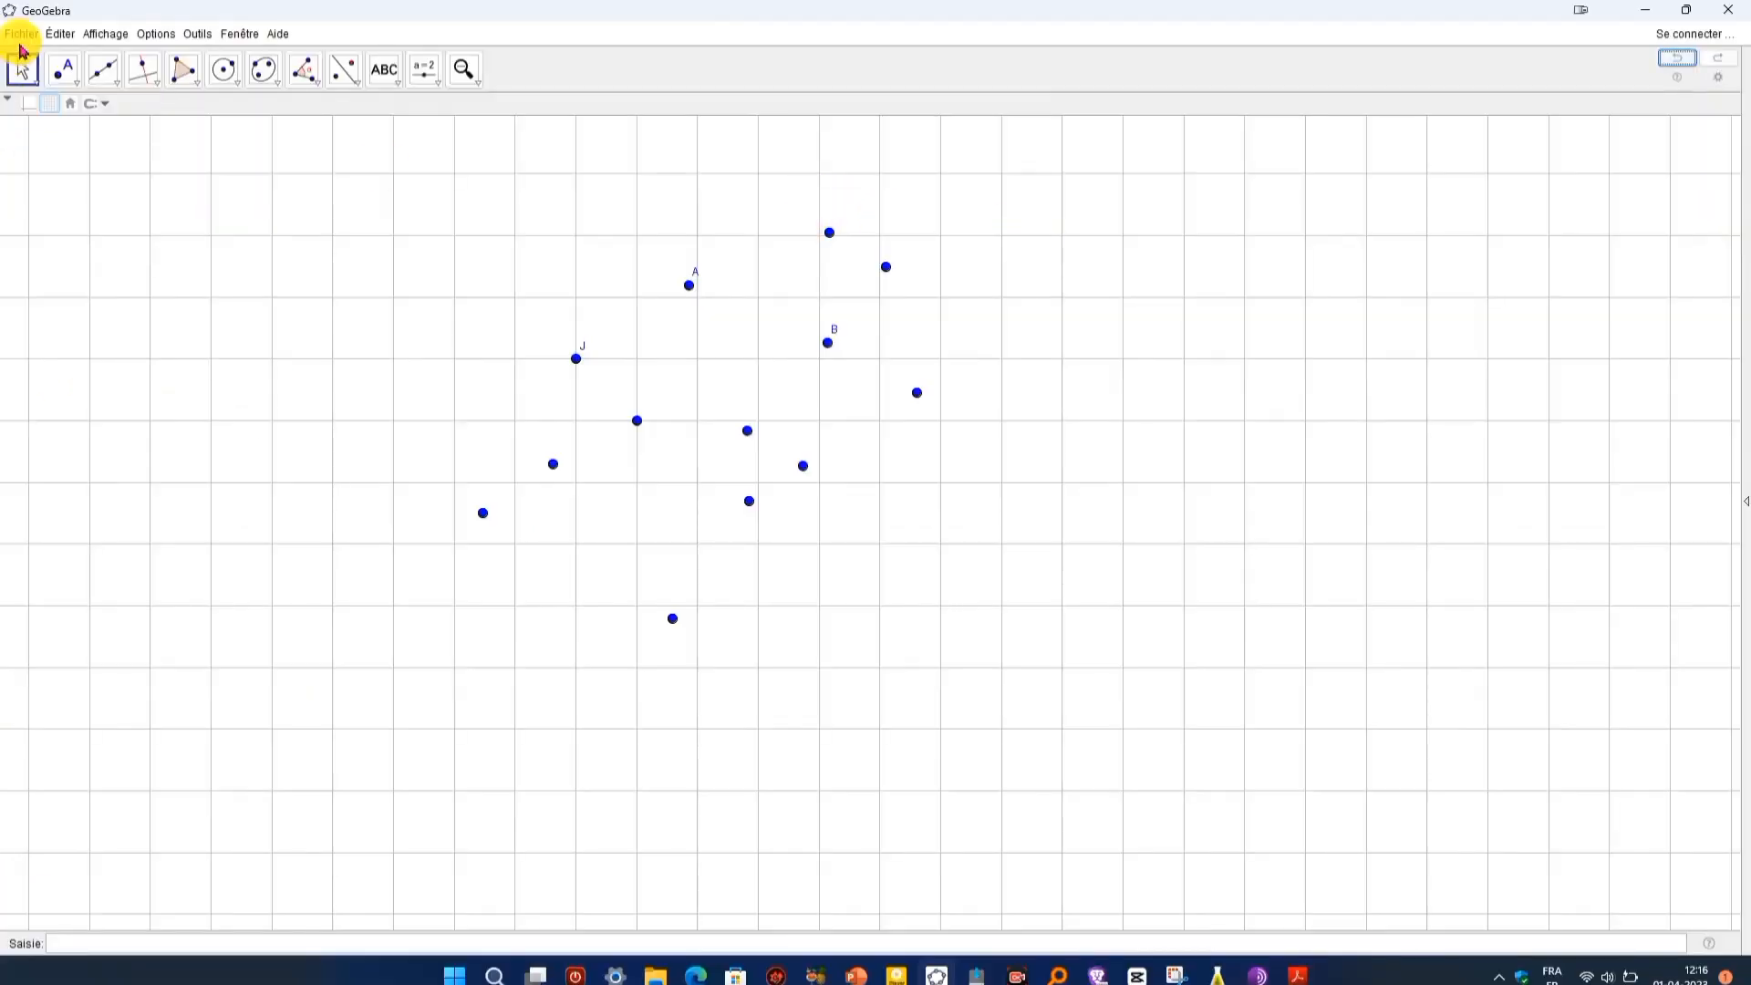
Start a new construction without saving the current one, and show the grid instead of the axes
{"action": "left_click", "coordinate": [22, 37]}
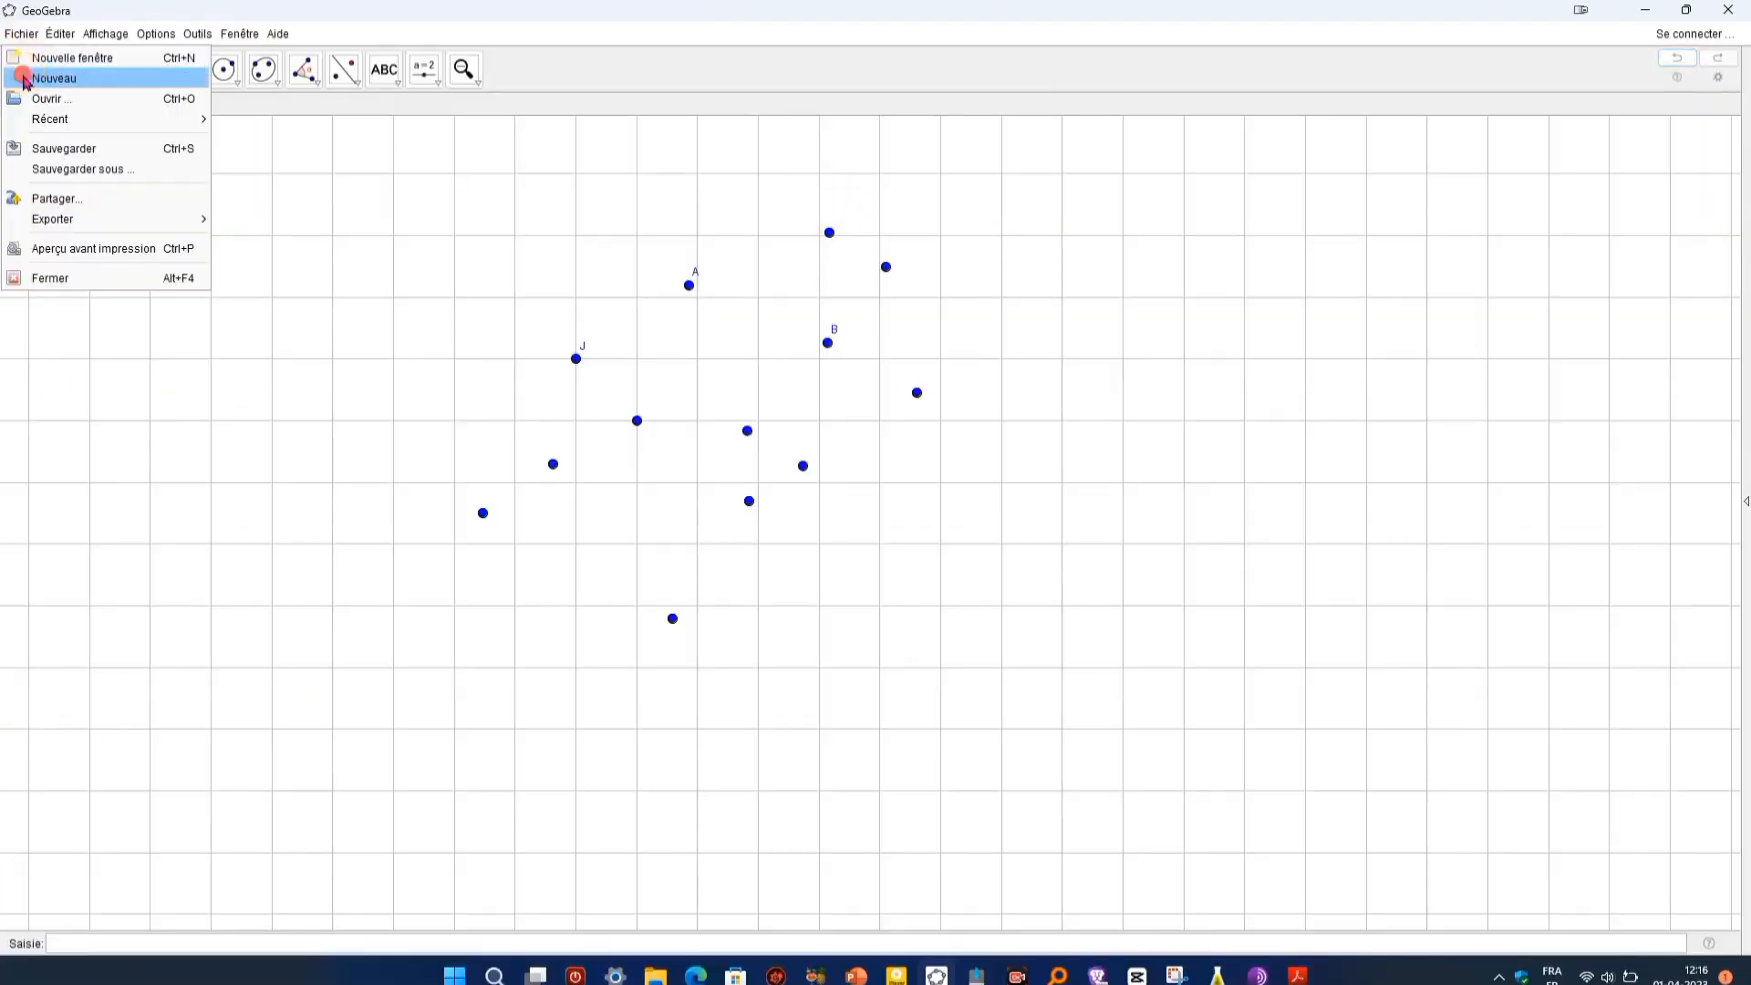
{"action": "left_click", "coordinate": [25, 81]}
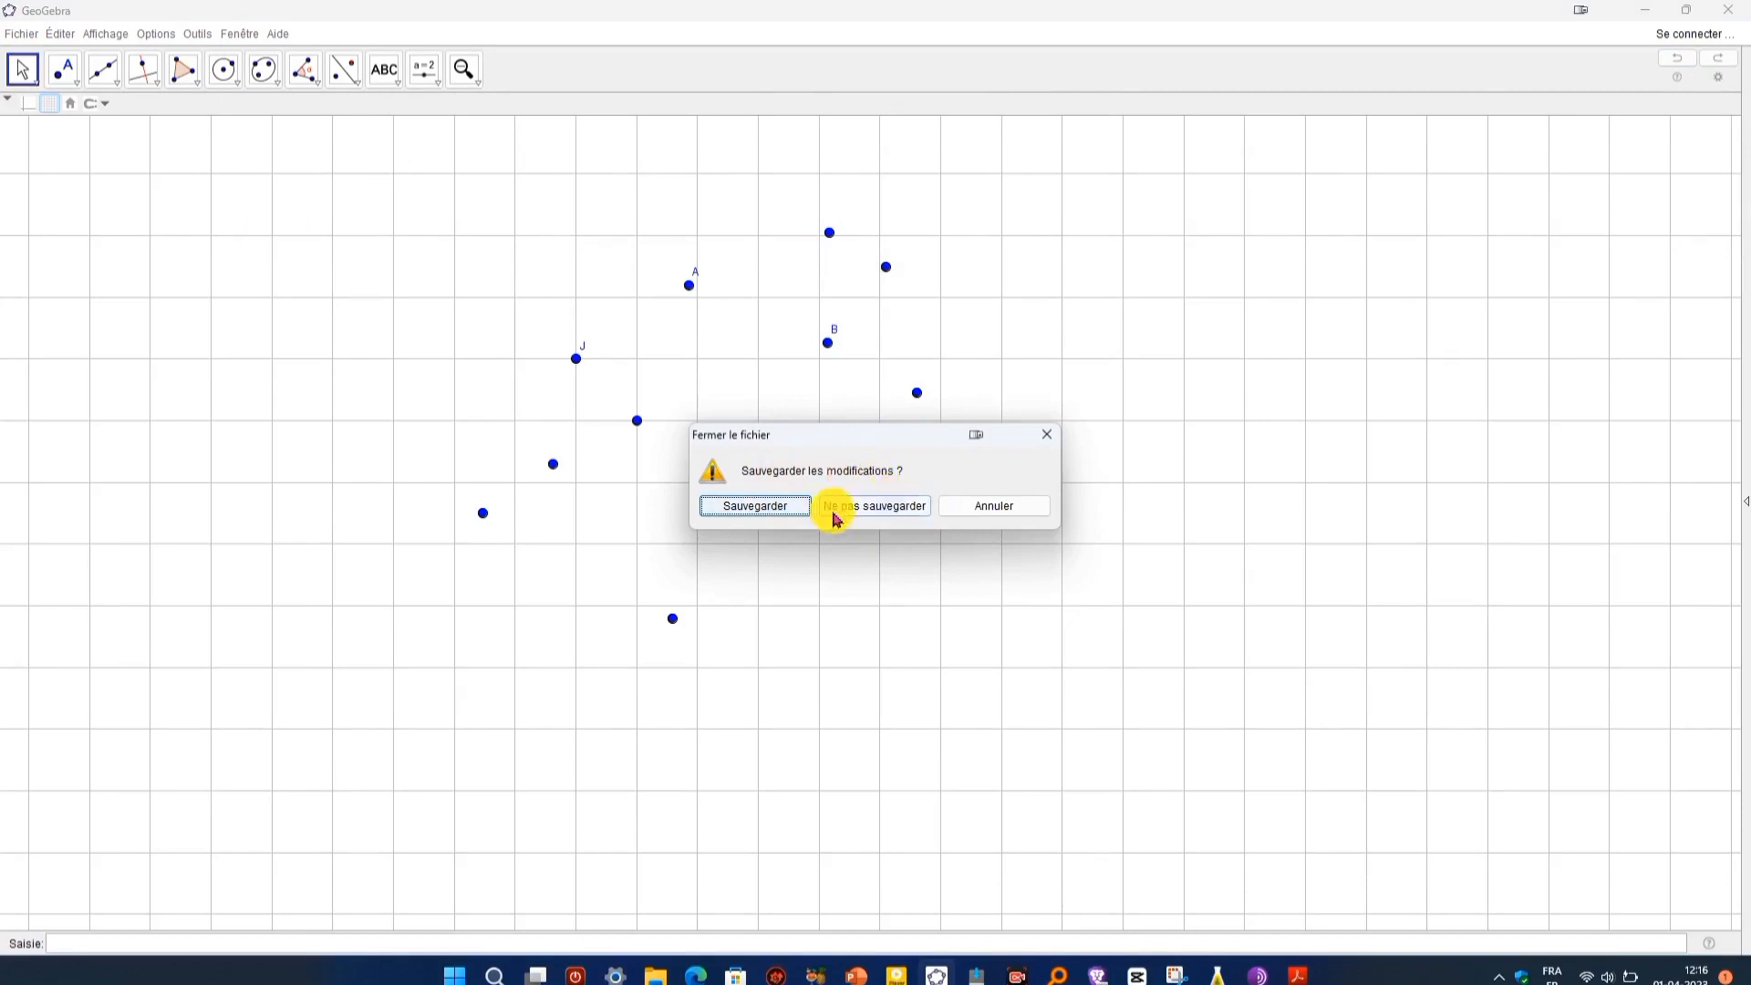
{"action": "left_click", "coordinate": [877, 516]}
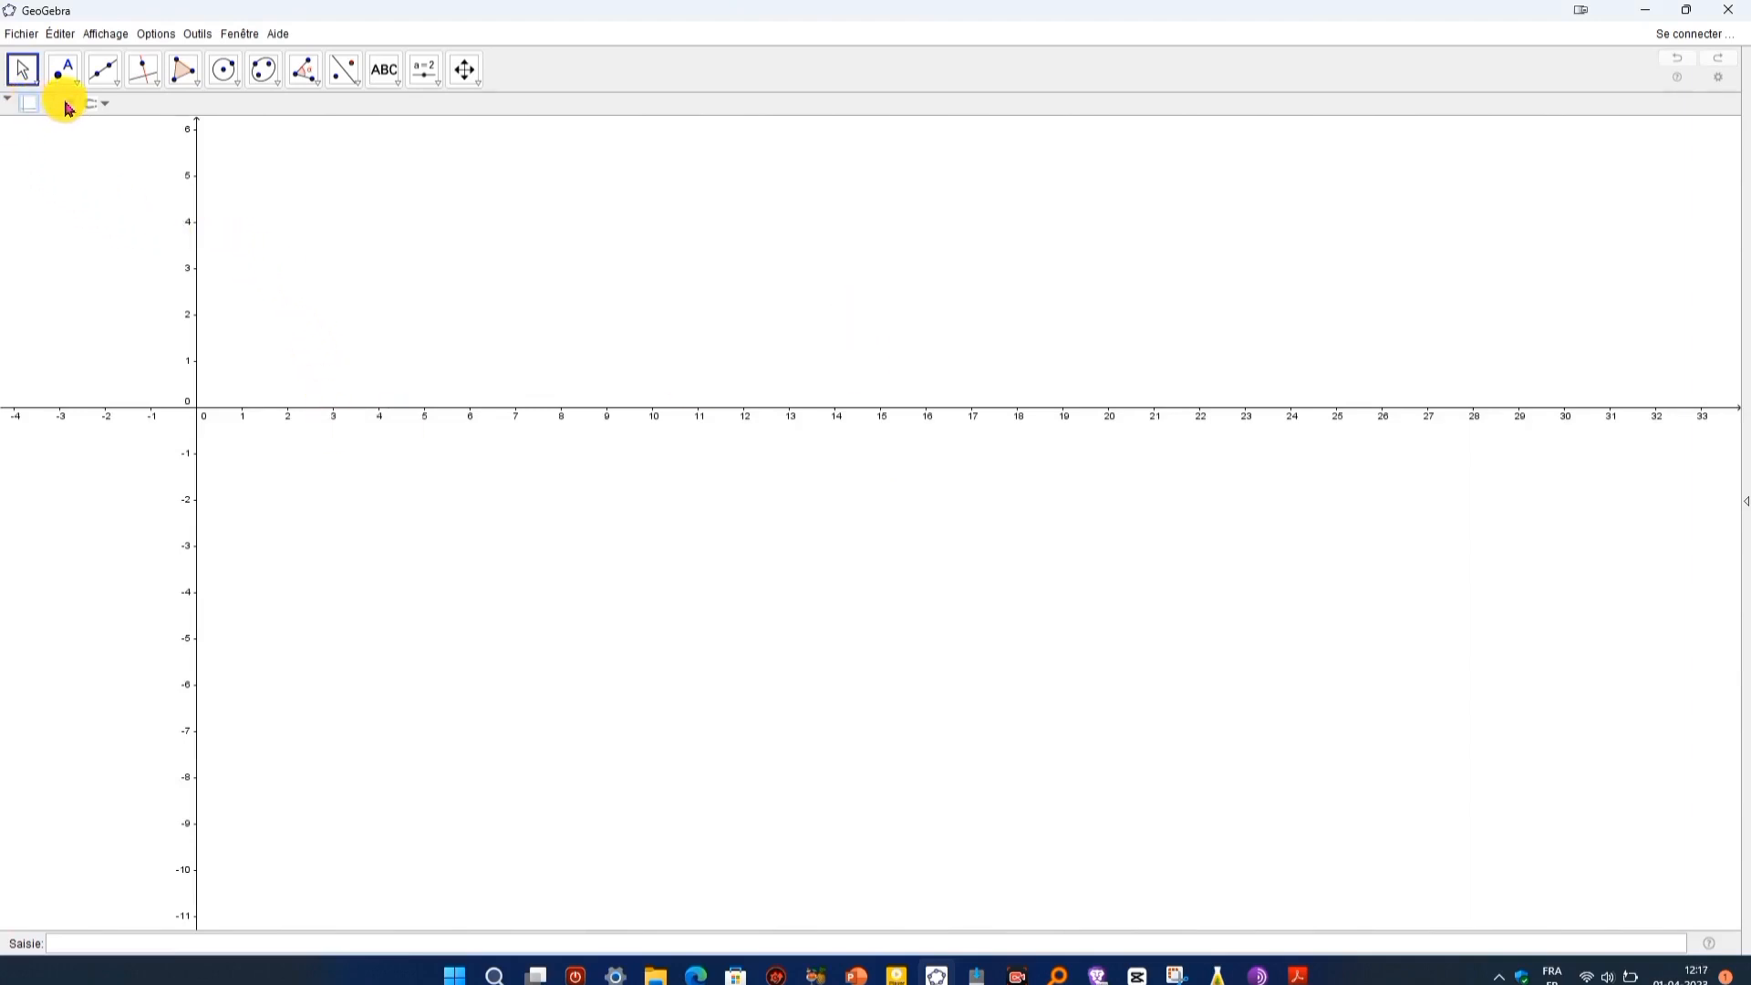
{"action": "left_click", "coordinate": [26, 111]}
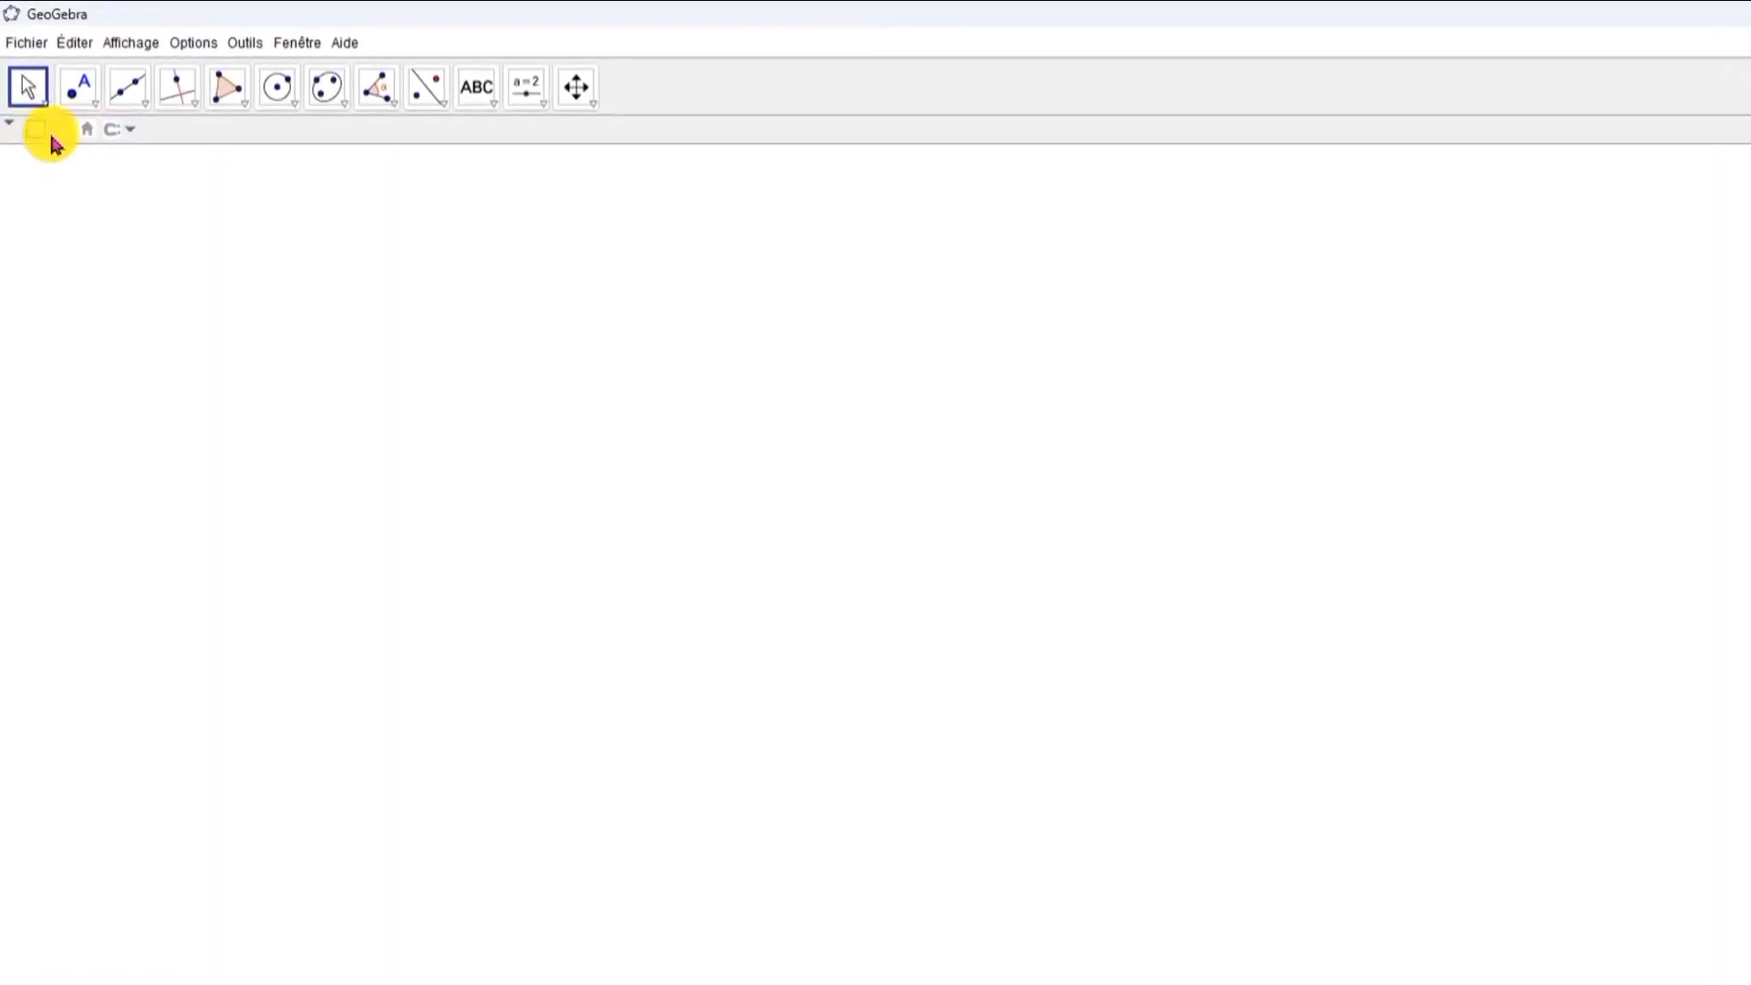
{"action": "left_click", "coordinate": [43, 104]}
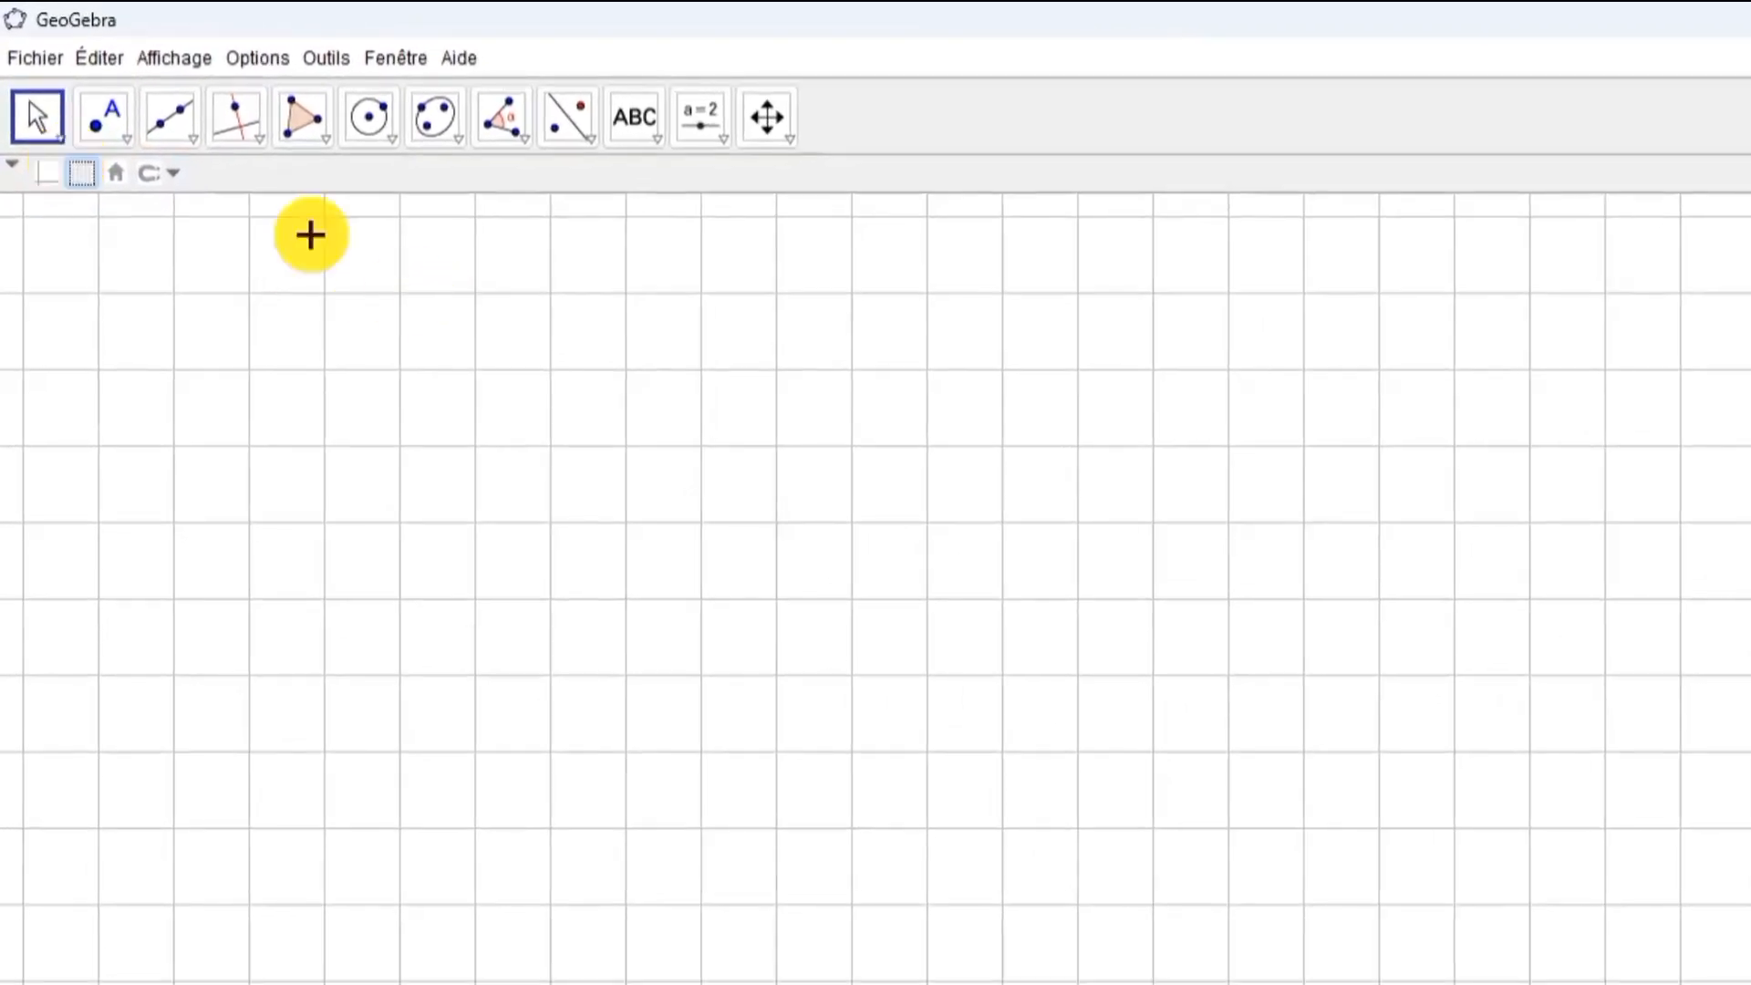
Place three free points in a wide triangular arrangement on the grid with the Point tool
{"action": "left_click", "coordinate": [129, 144]}
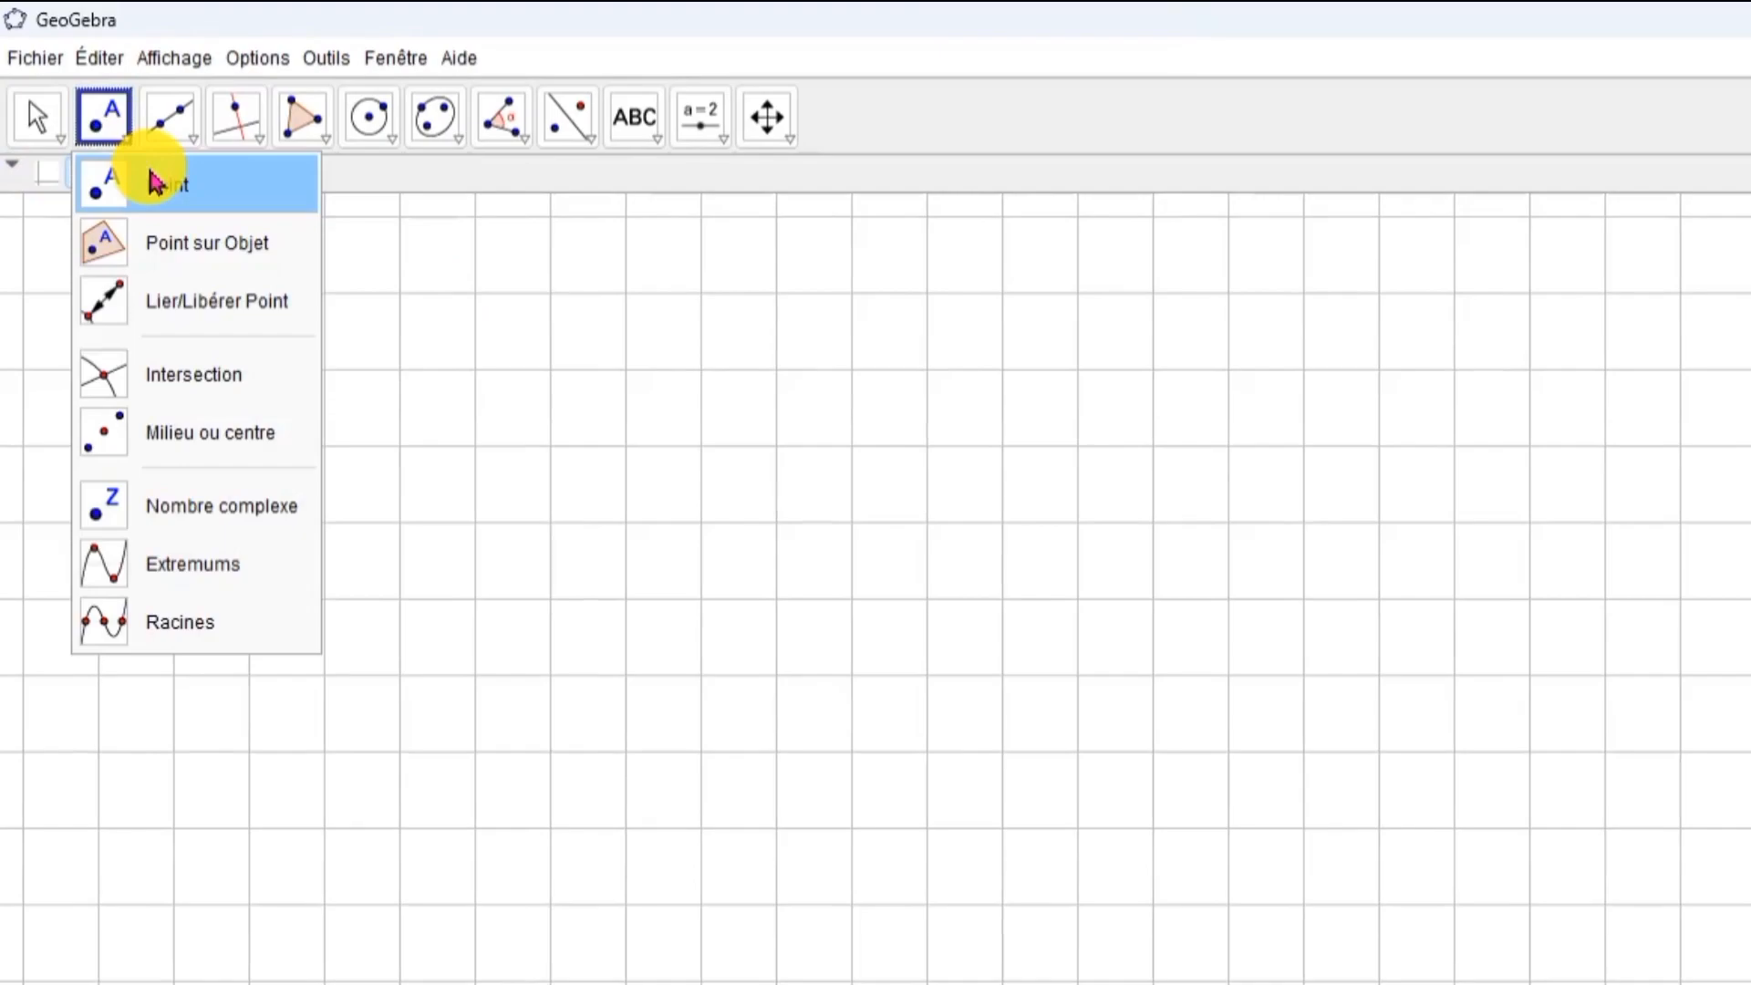
{"action": "left_click", "coordinate": [157, 183]}
{"action": "left_click", "coordinate": [1074, 521]}
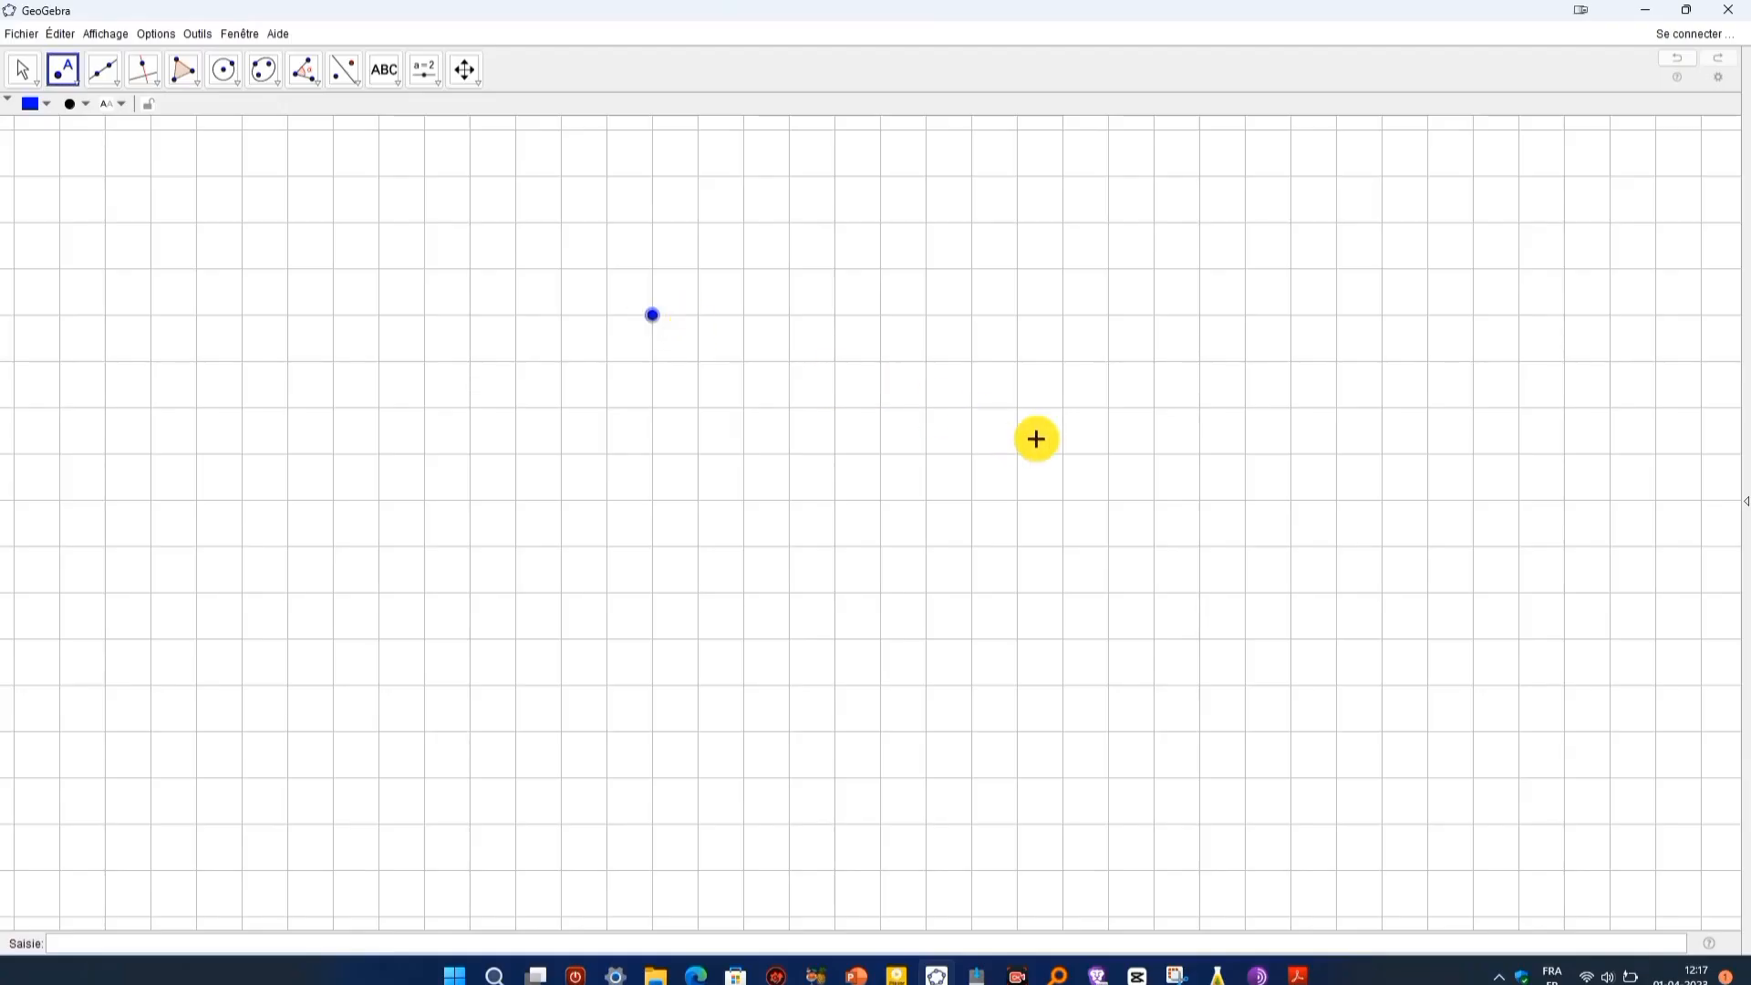
{"action": "left_click", "coordinate": [1035, 438]}
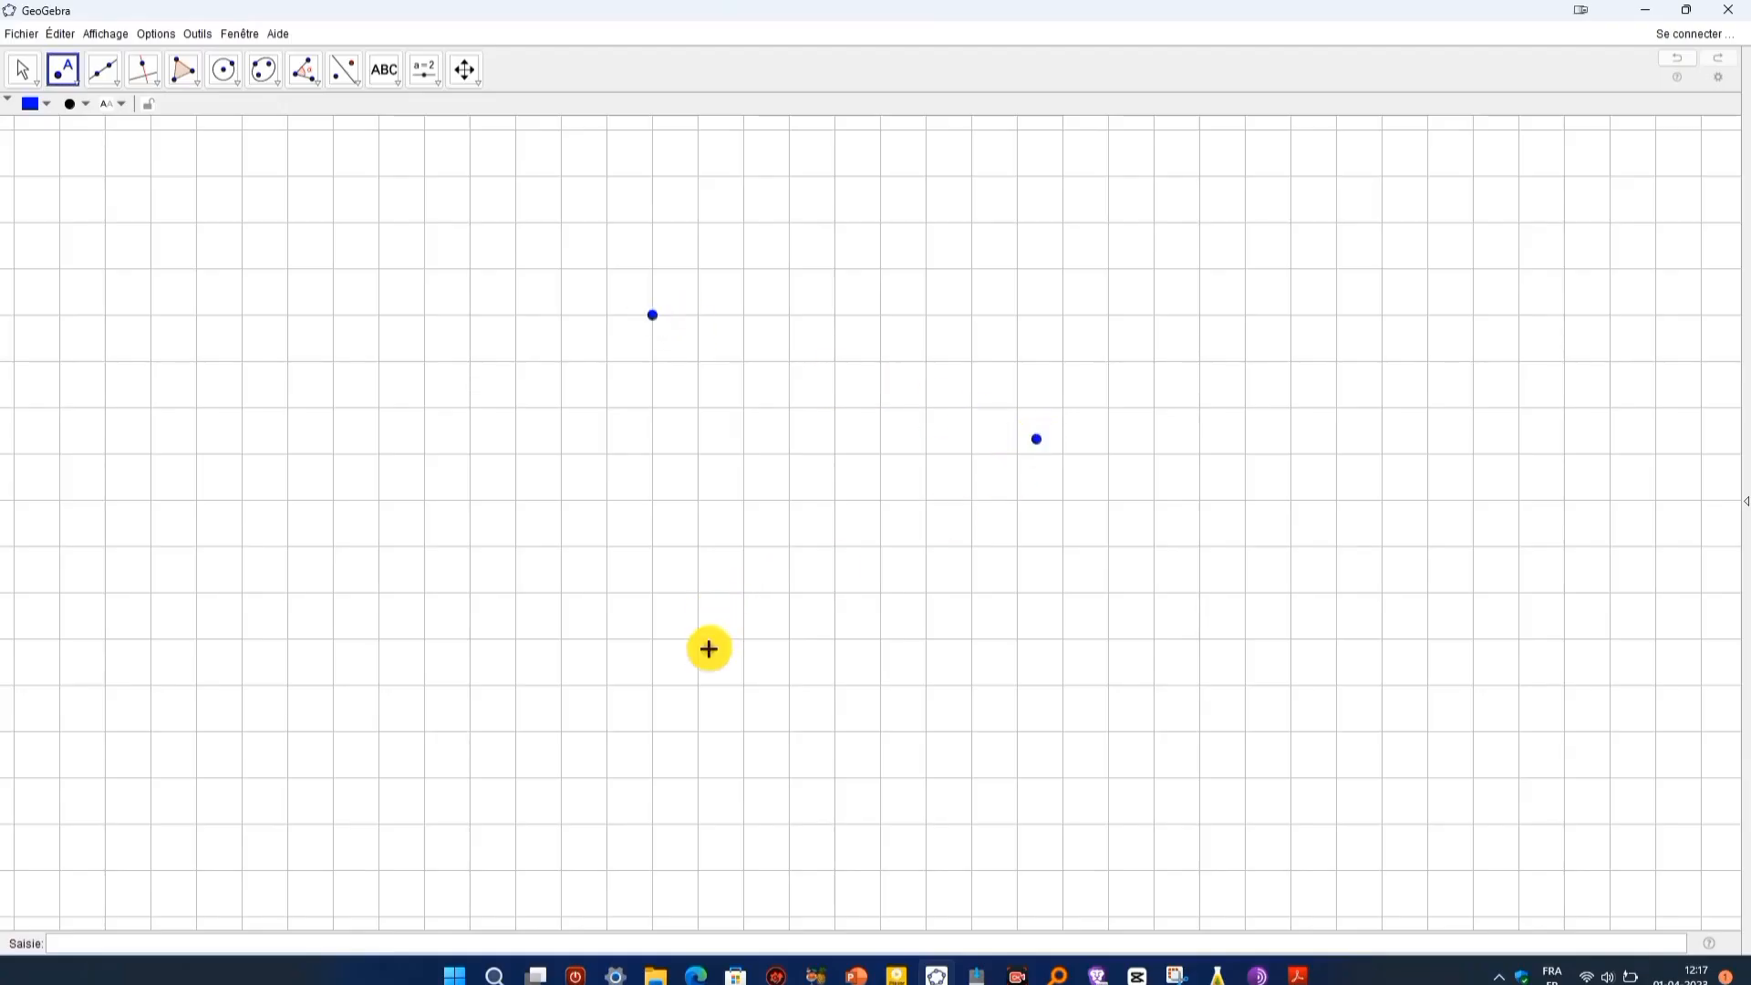
{"action": "left_click", "coordinate": [709, 648]}
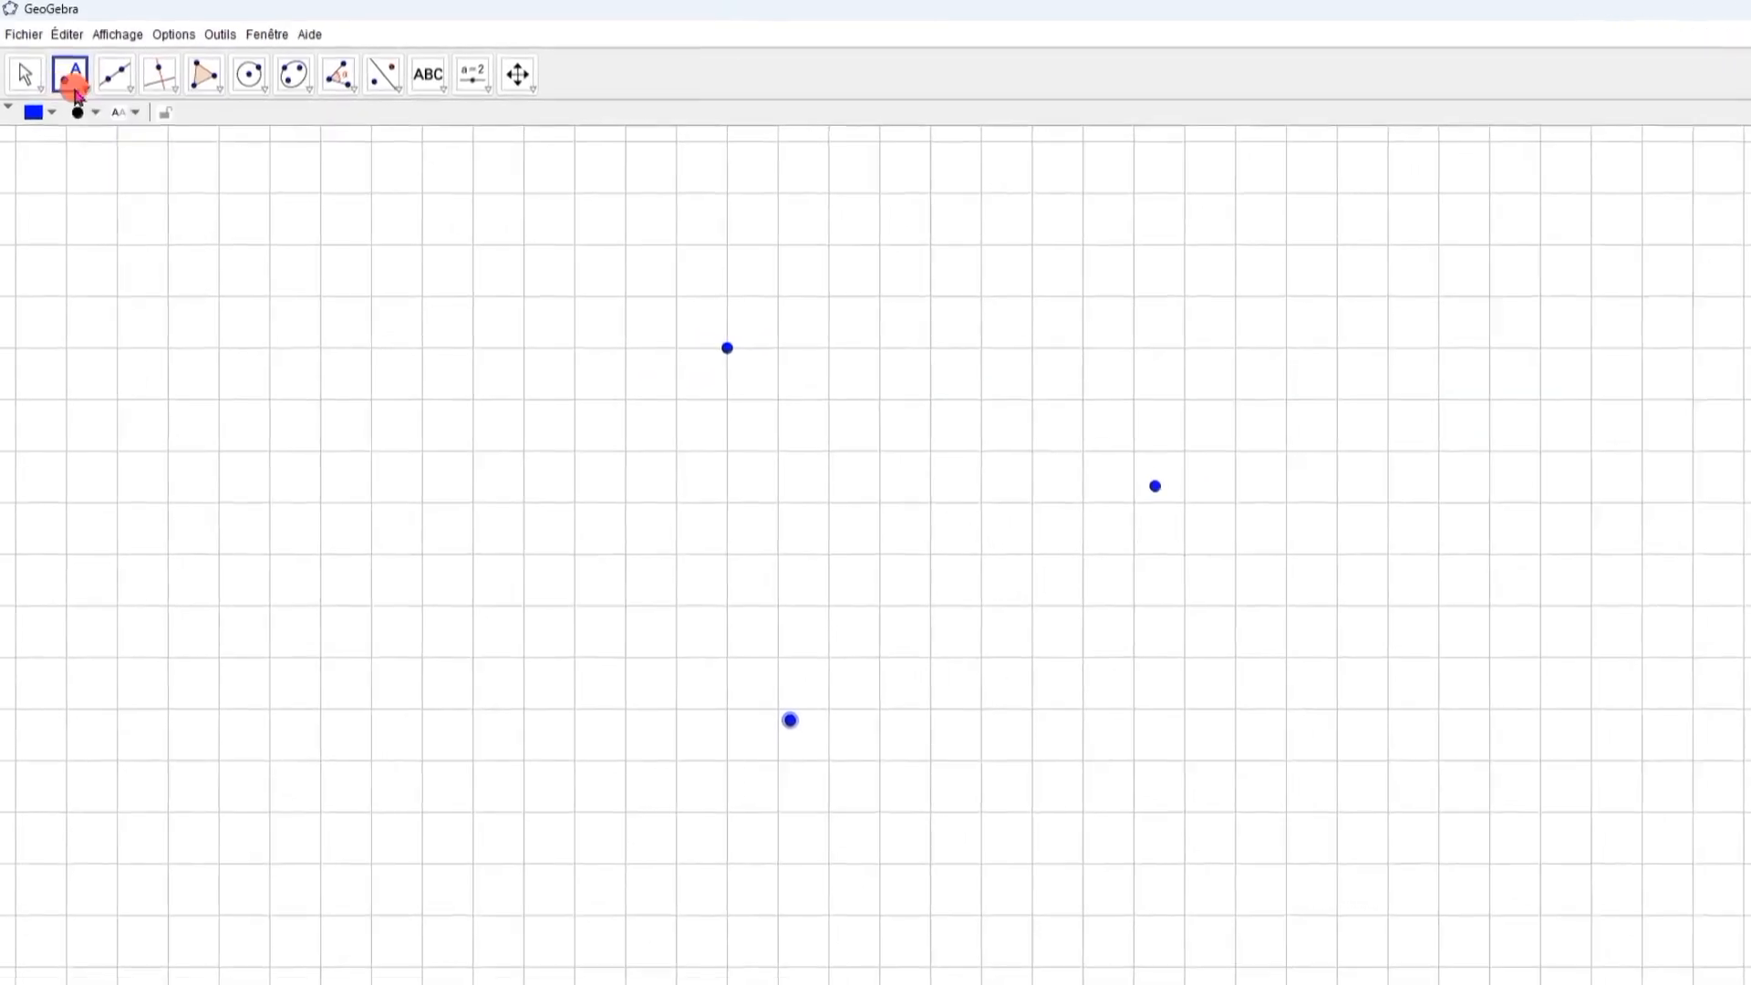
Construct the midpoint between the uppermost and the lowest point with the Milieu ou centre tool
{"action": "left_click", "coordinate": [74, 90]}
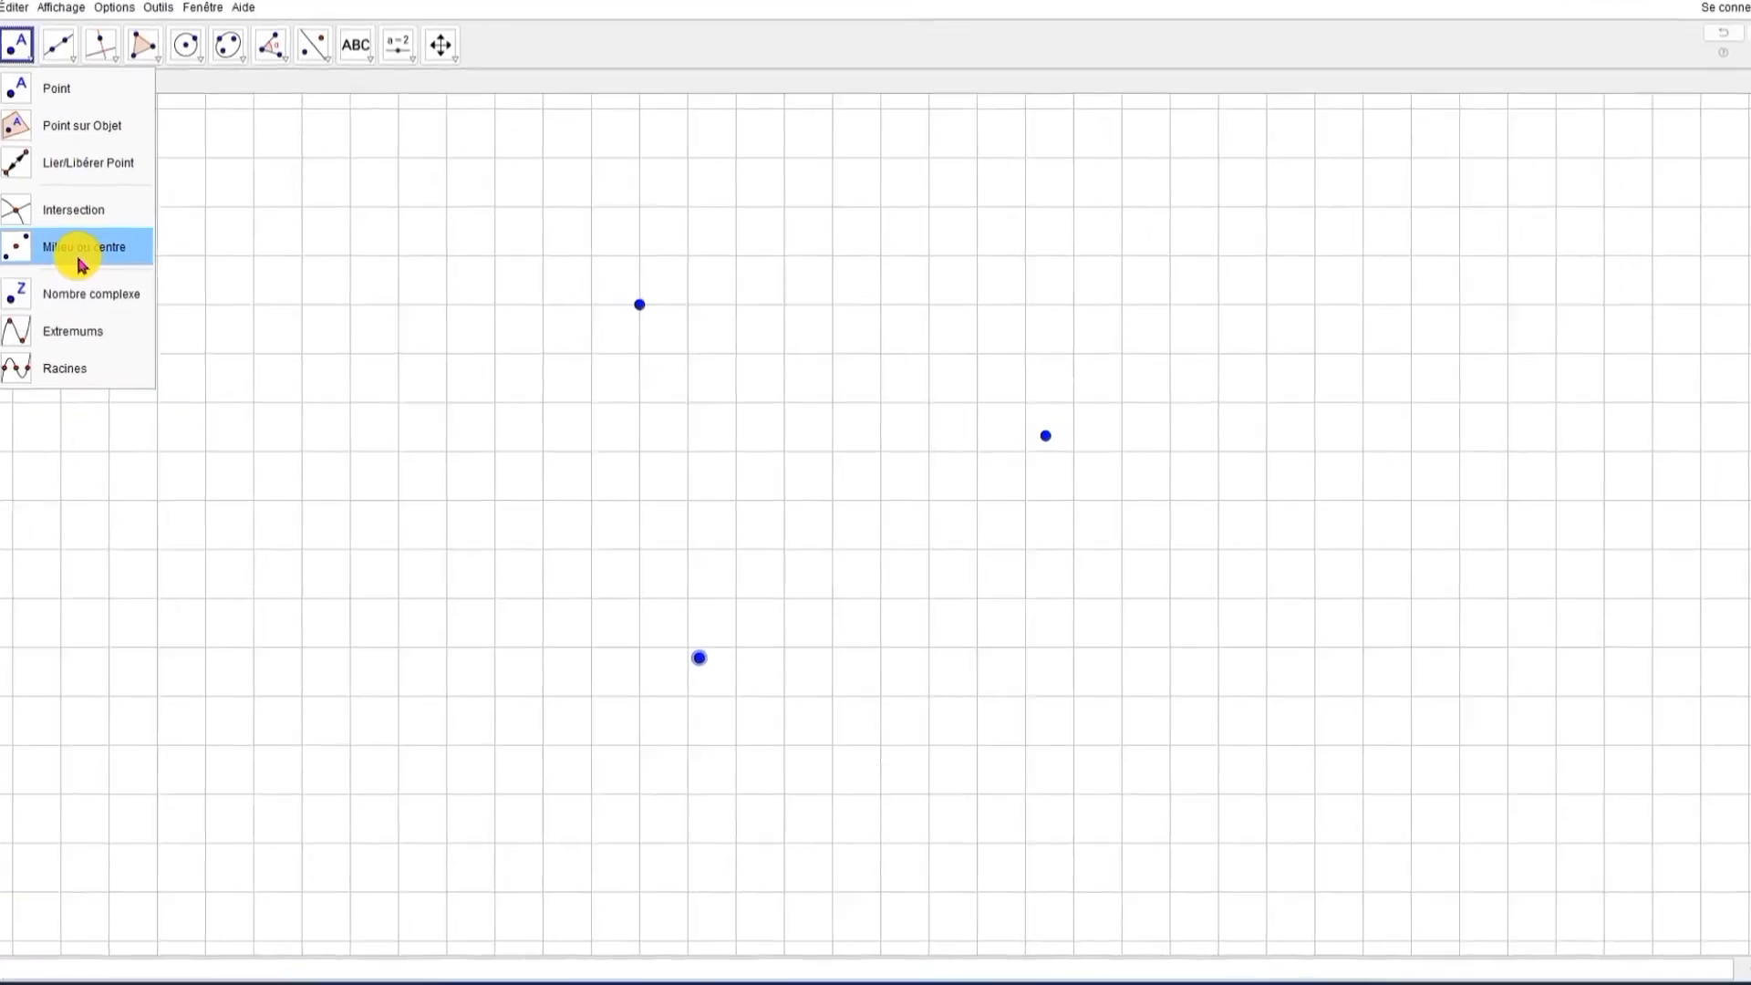
{"action": "left_click", "coordinate": [180, 387]}
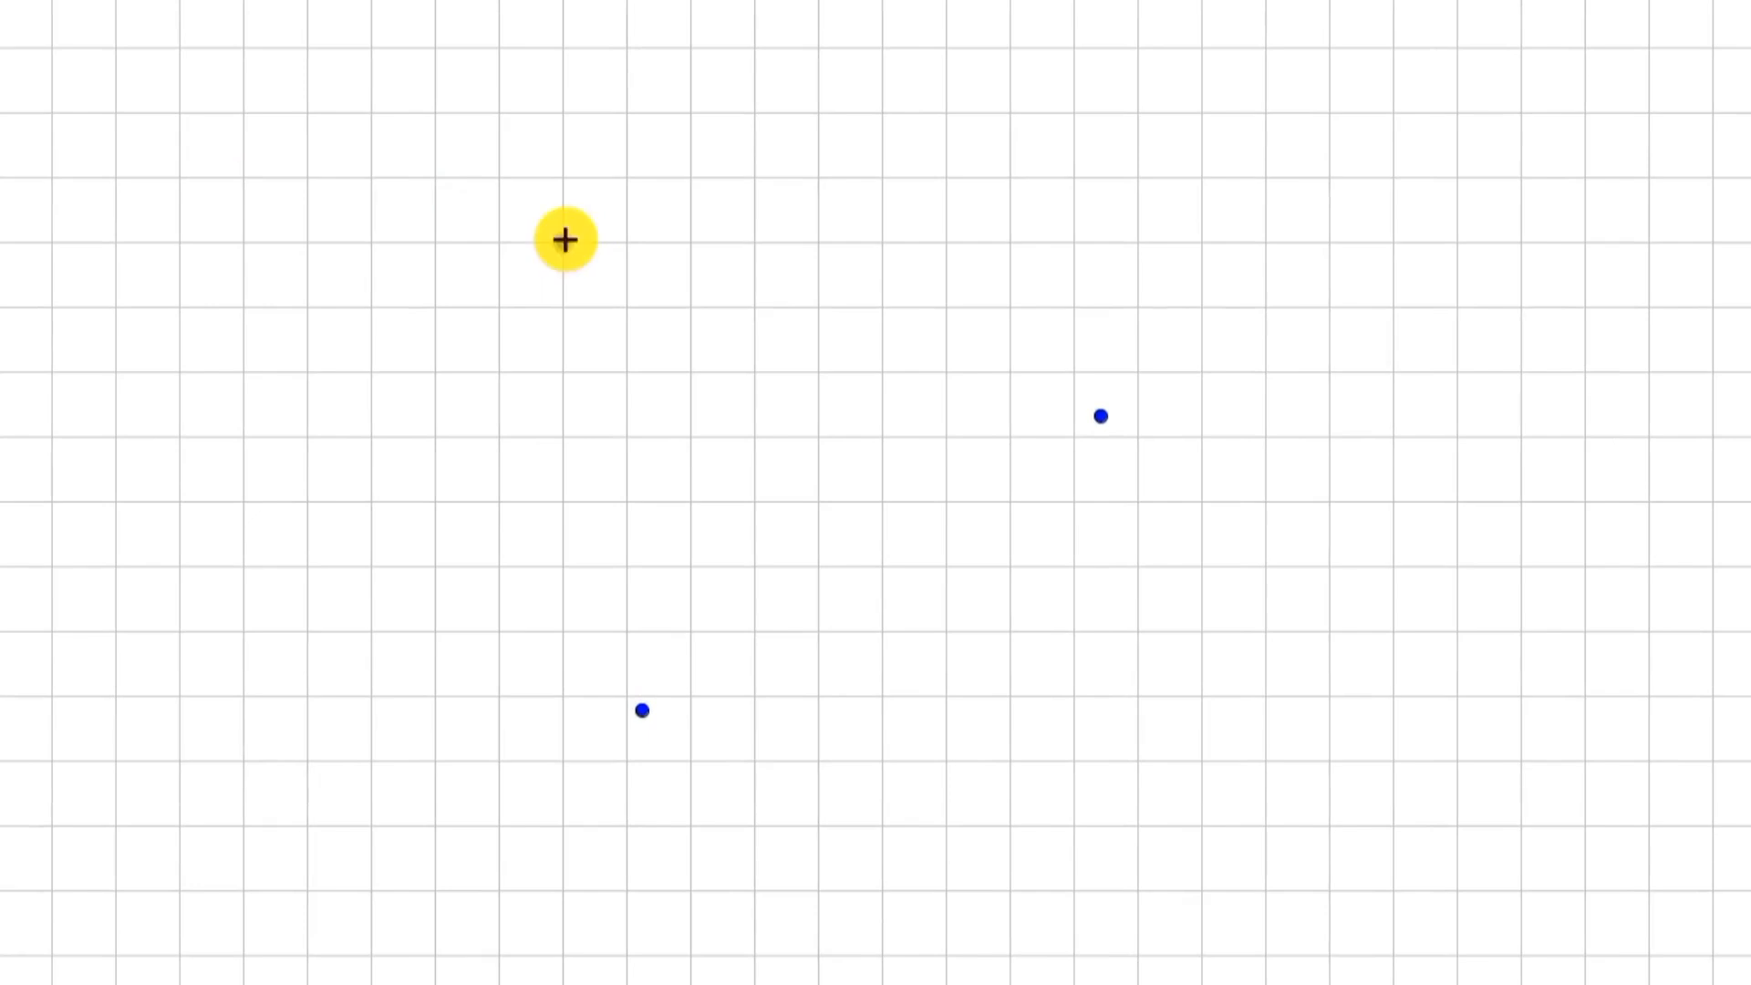
{"action": "left_click", "coordinate": [564, 242]}
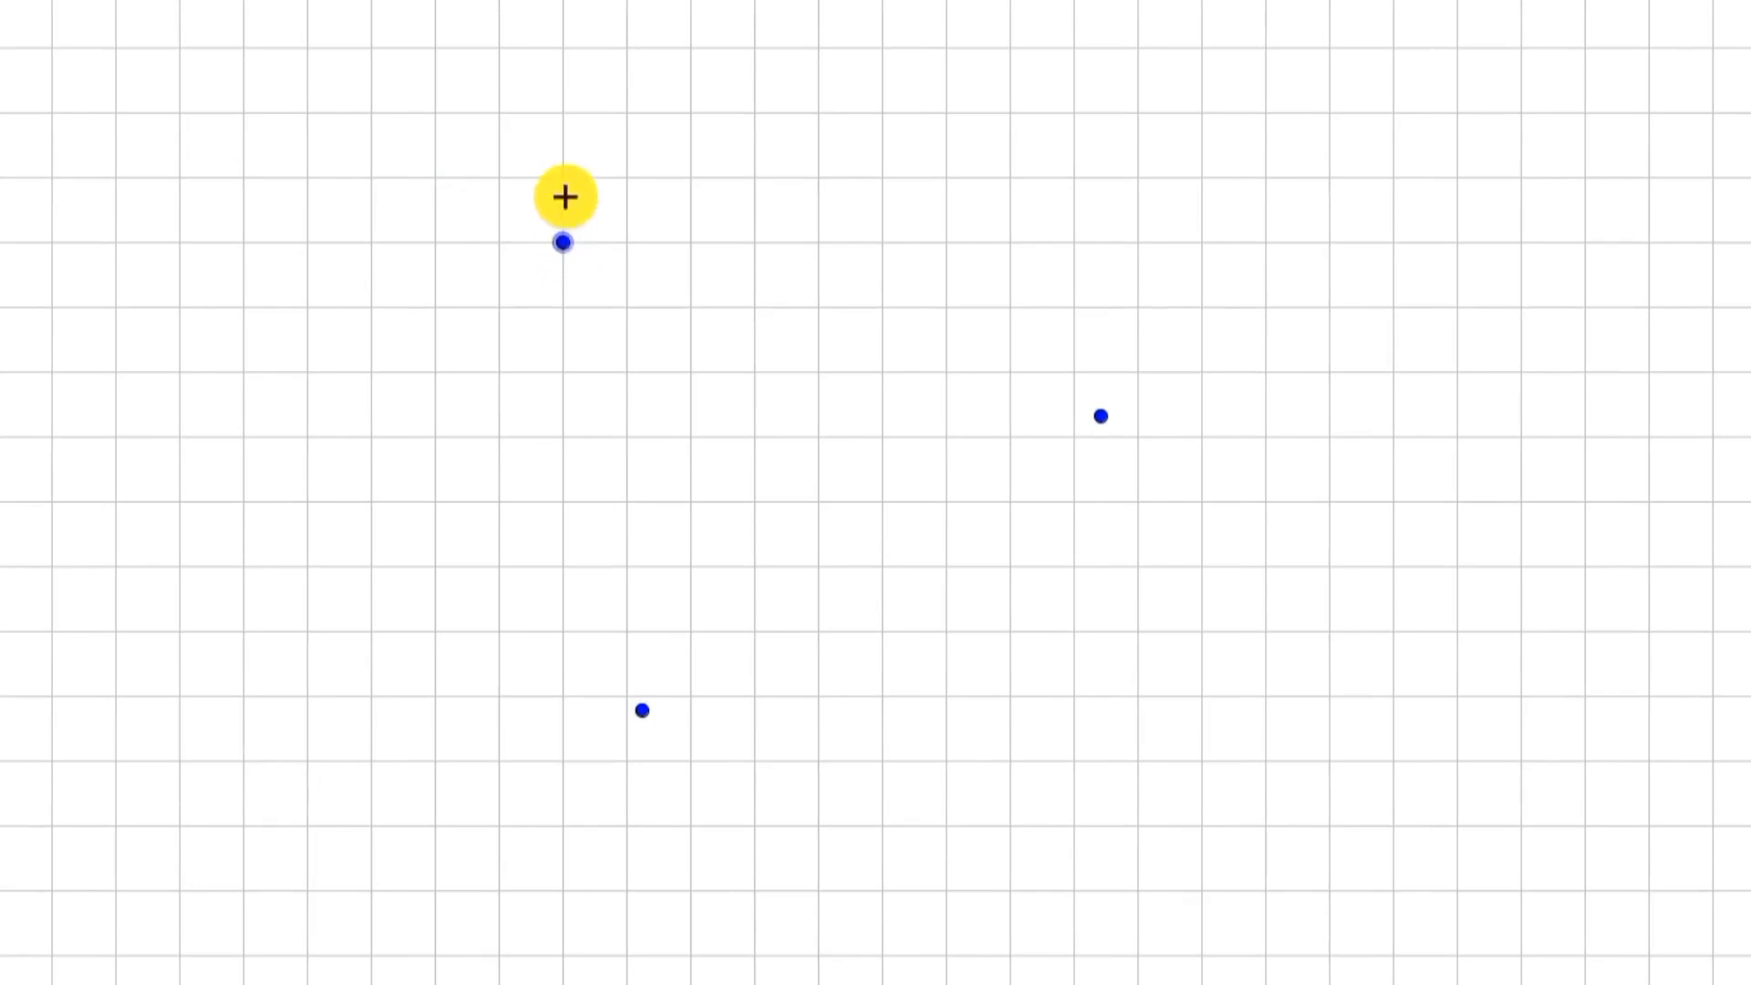
{"action": "left_click", "coordinate": [642, 712]}
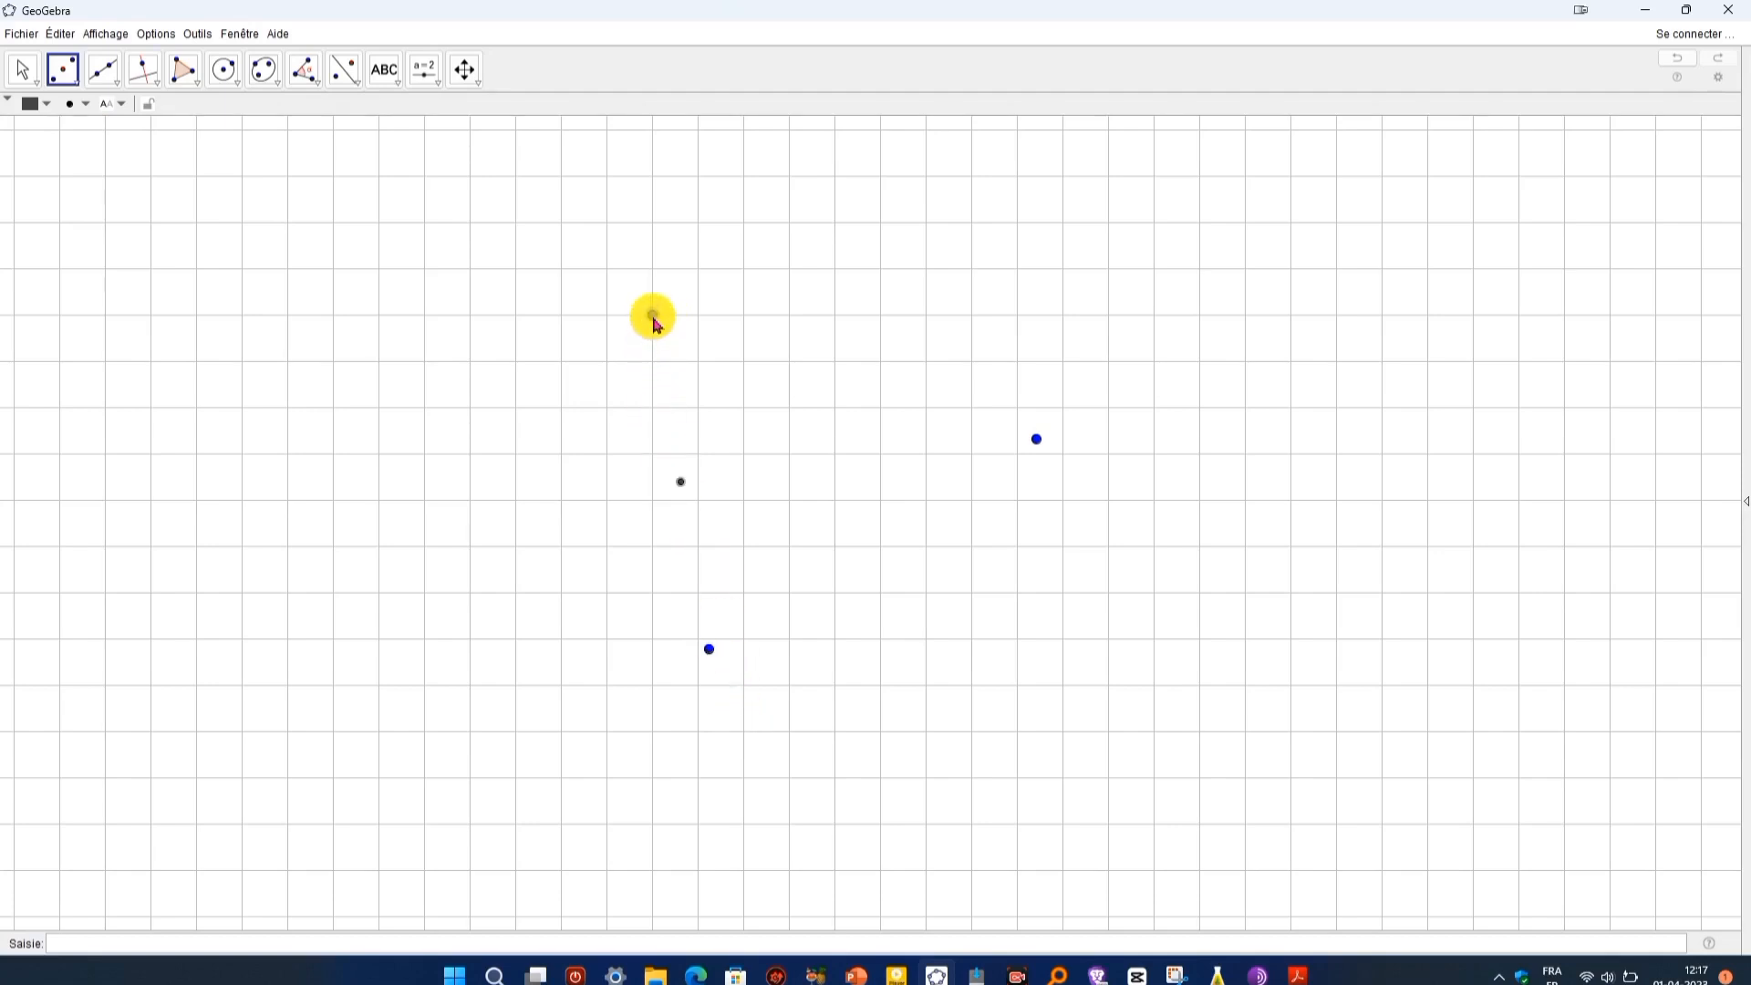
{"action": "left_click", "coordinate": [652, 315]}
Change the color of the uppermost point to red
{"action": "left_click", "coordinate": [22, 68]}
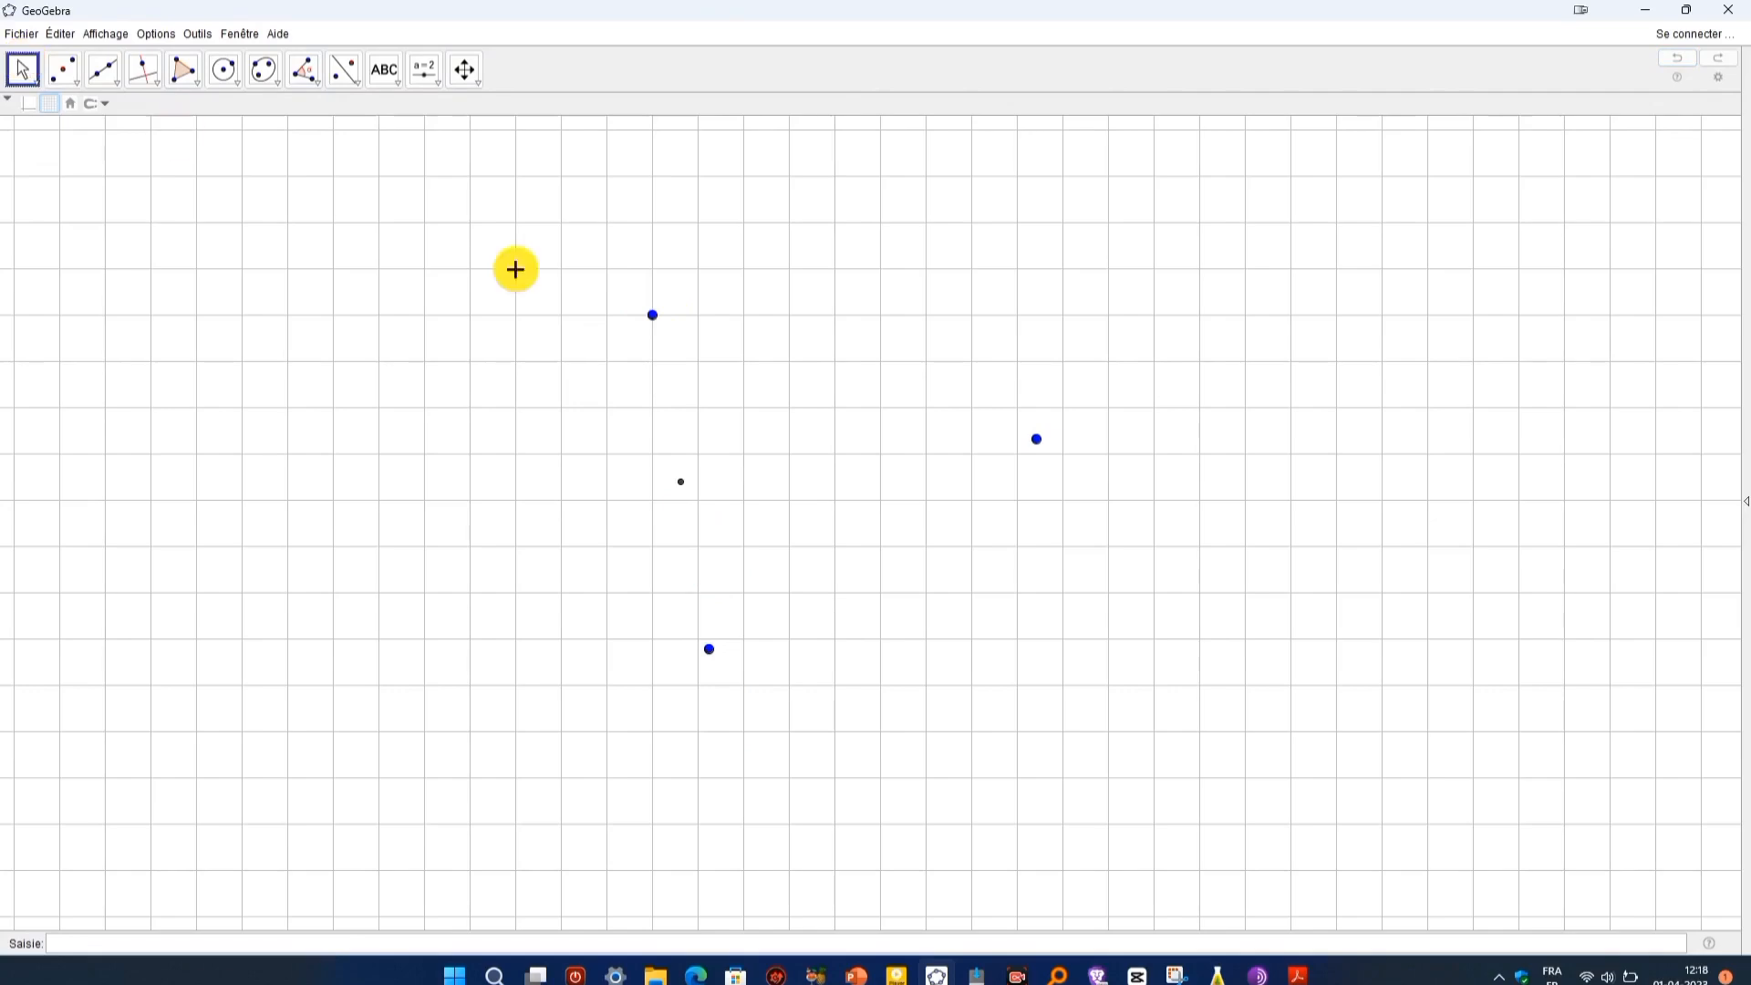
{"action": "left_click", "coordinate": [652, 314]}
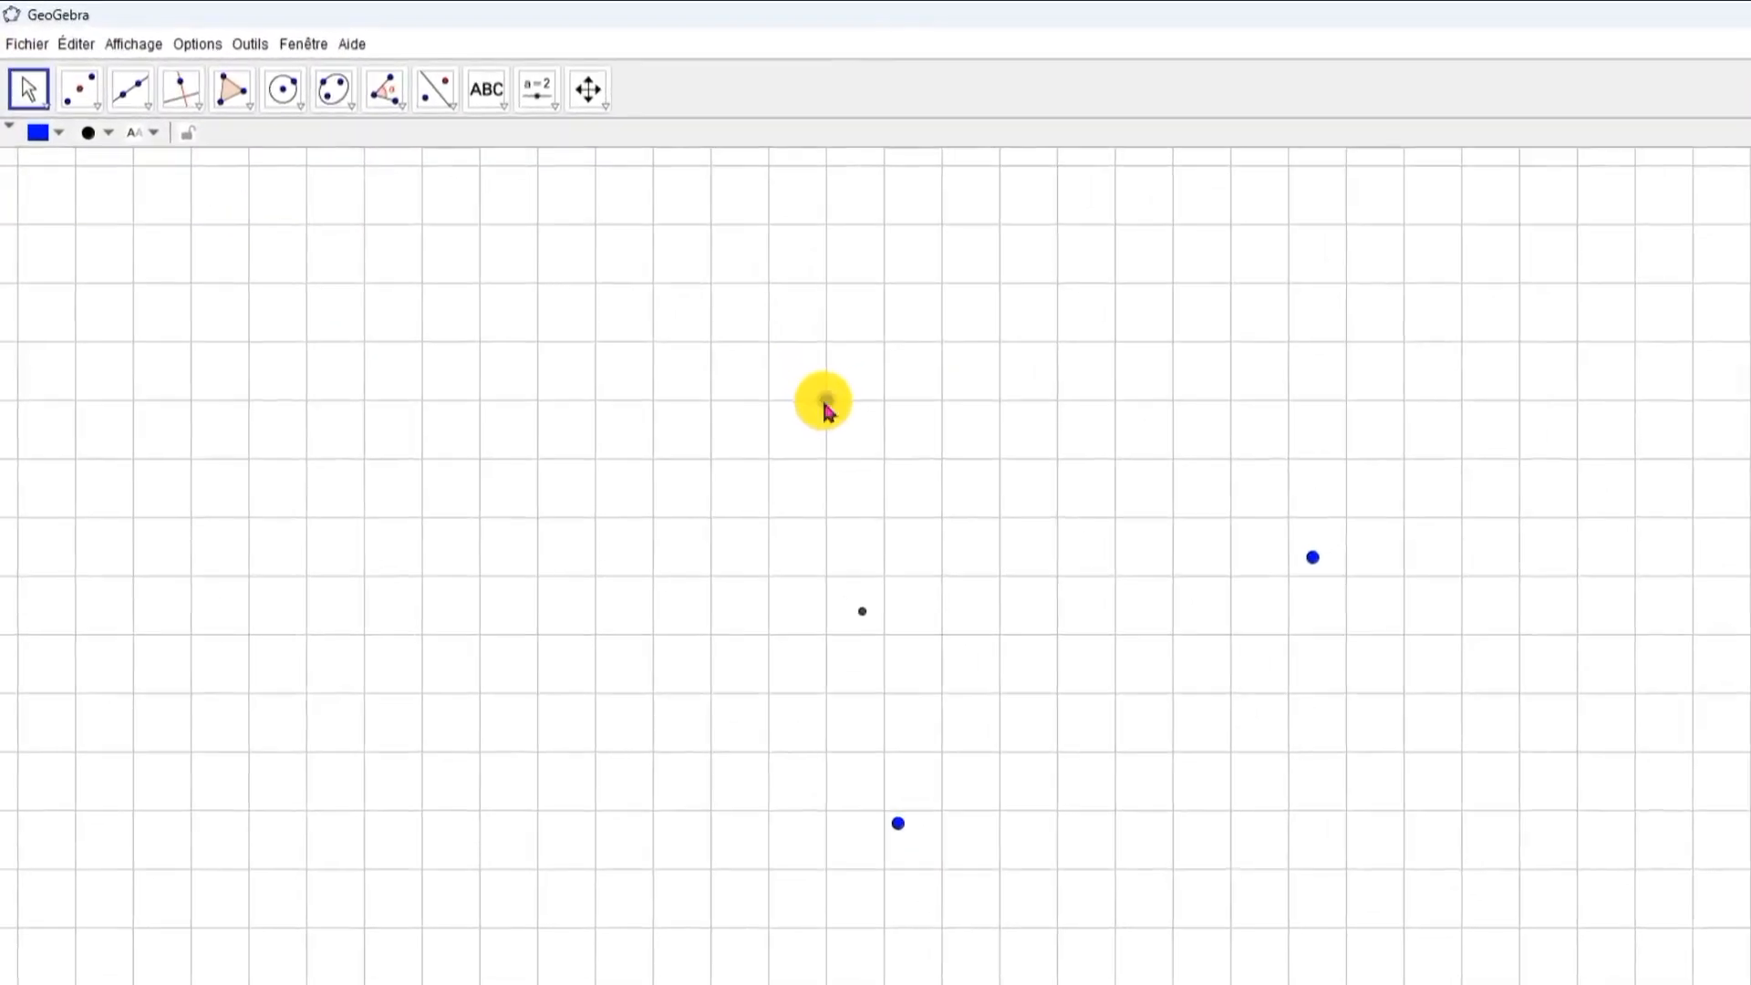
{"action": "left_click", "coordinate": [826, 401]}
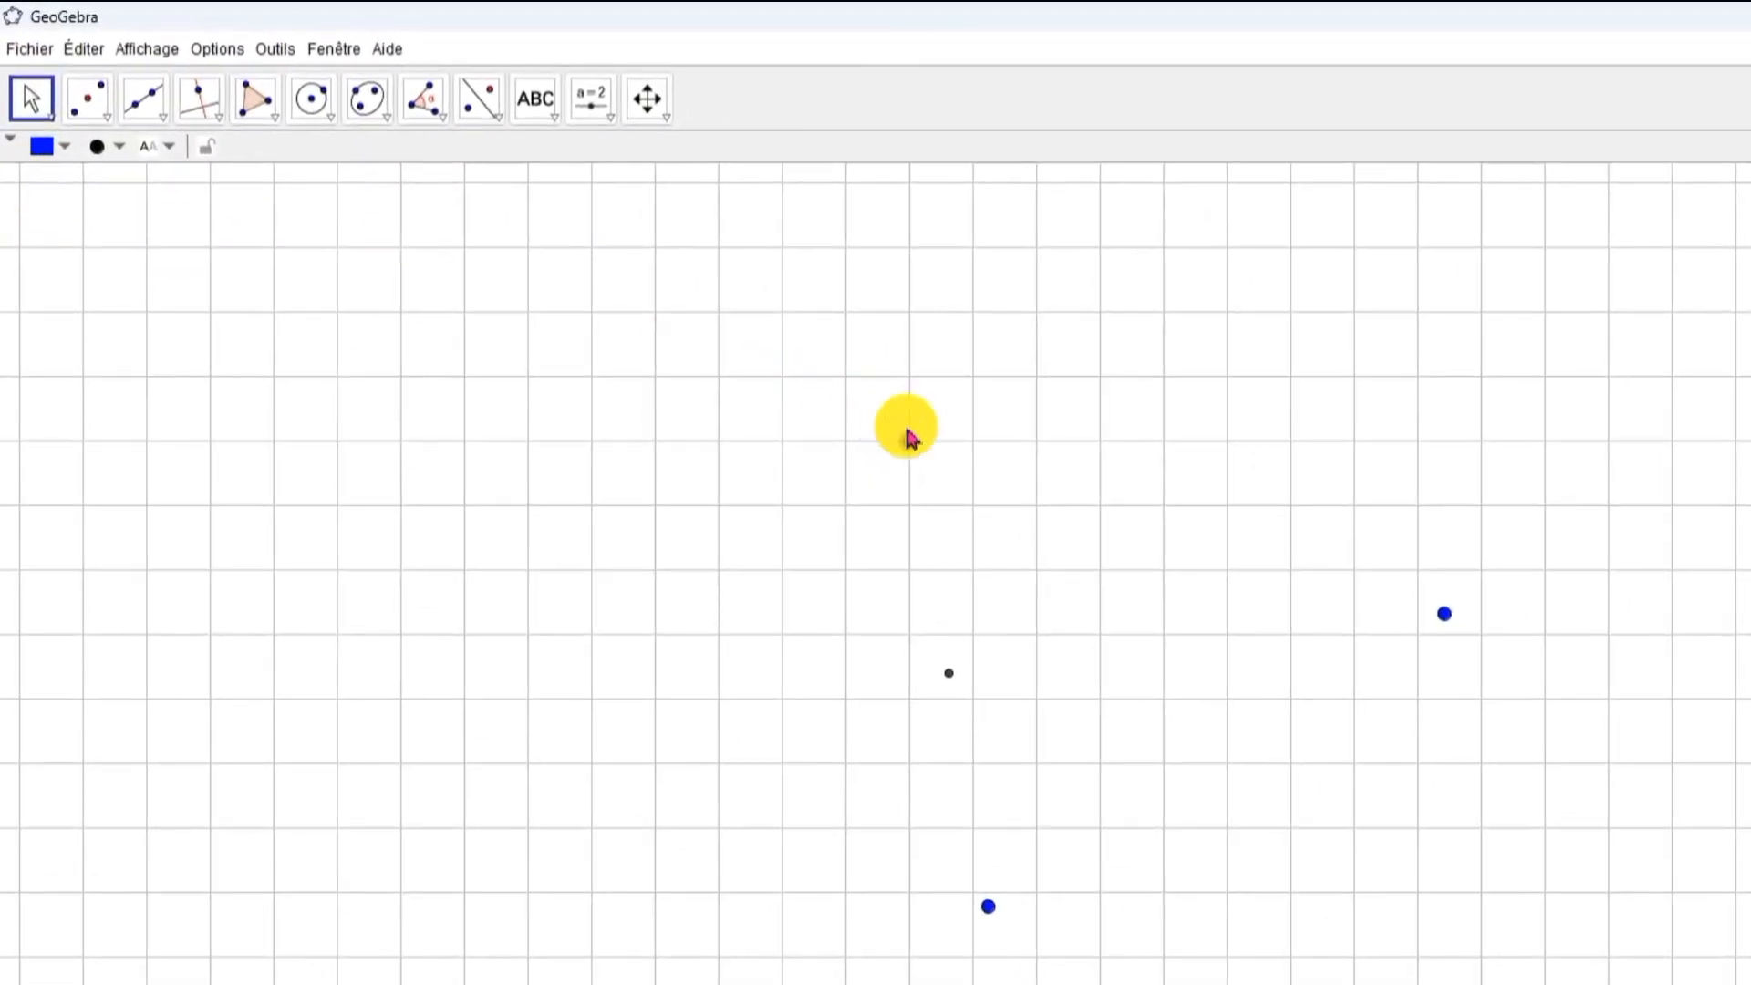
{"action": "left_click", "coordinate": [46, 147]}
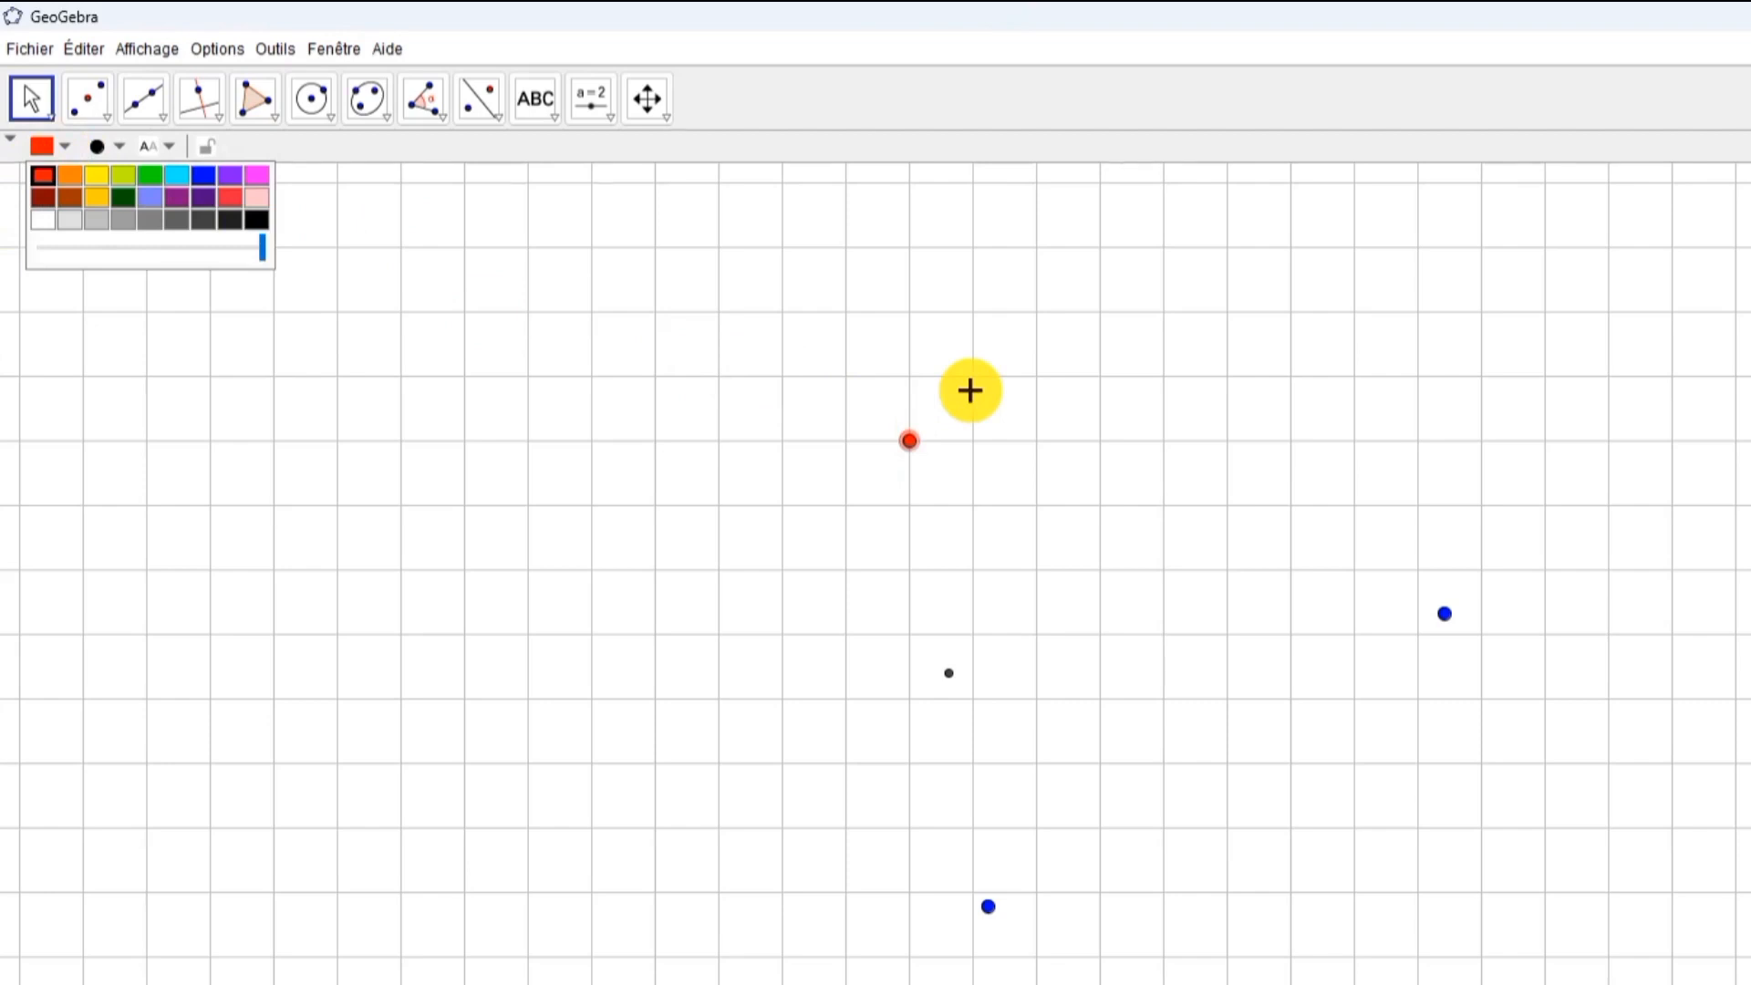
Change the color of the rightmost point to yellow
{"action": "left_click", "coordinate": [1443, 615]}
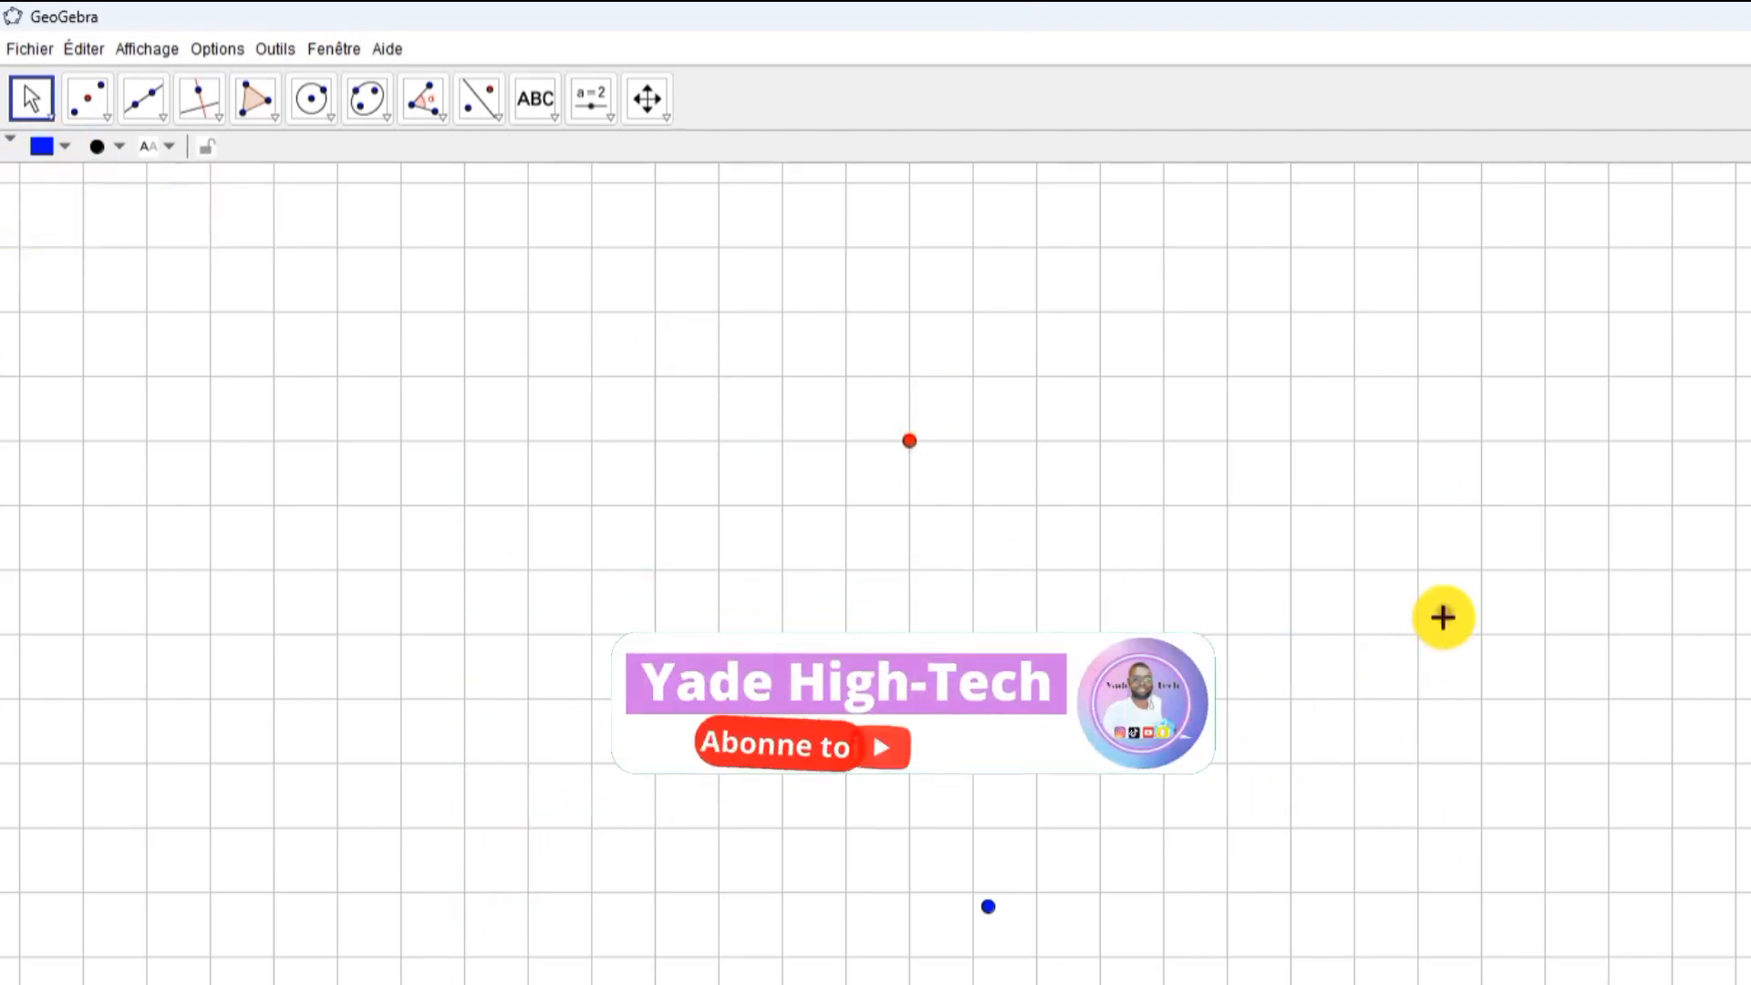
{"action": "left_click", "coordinate": [64, 149]}
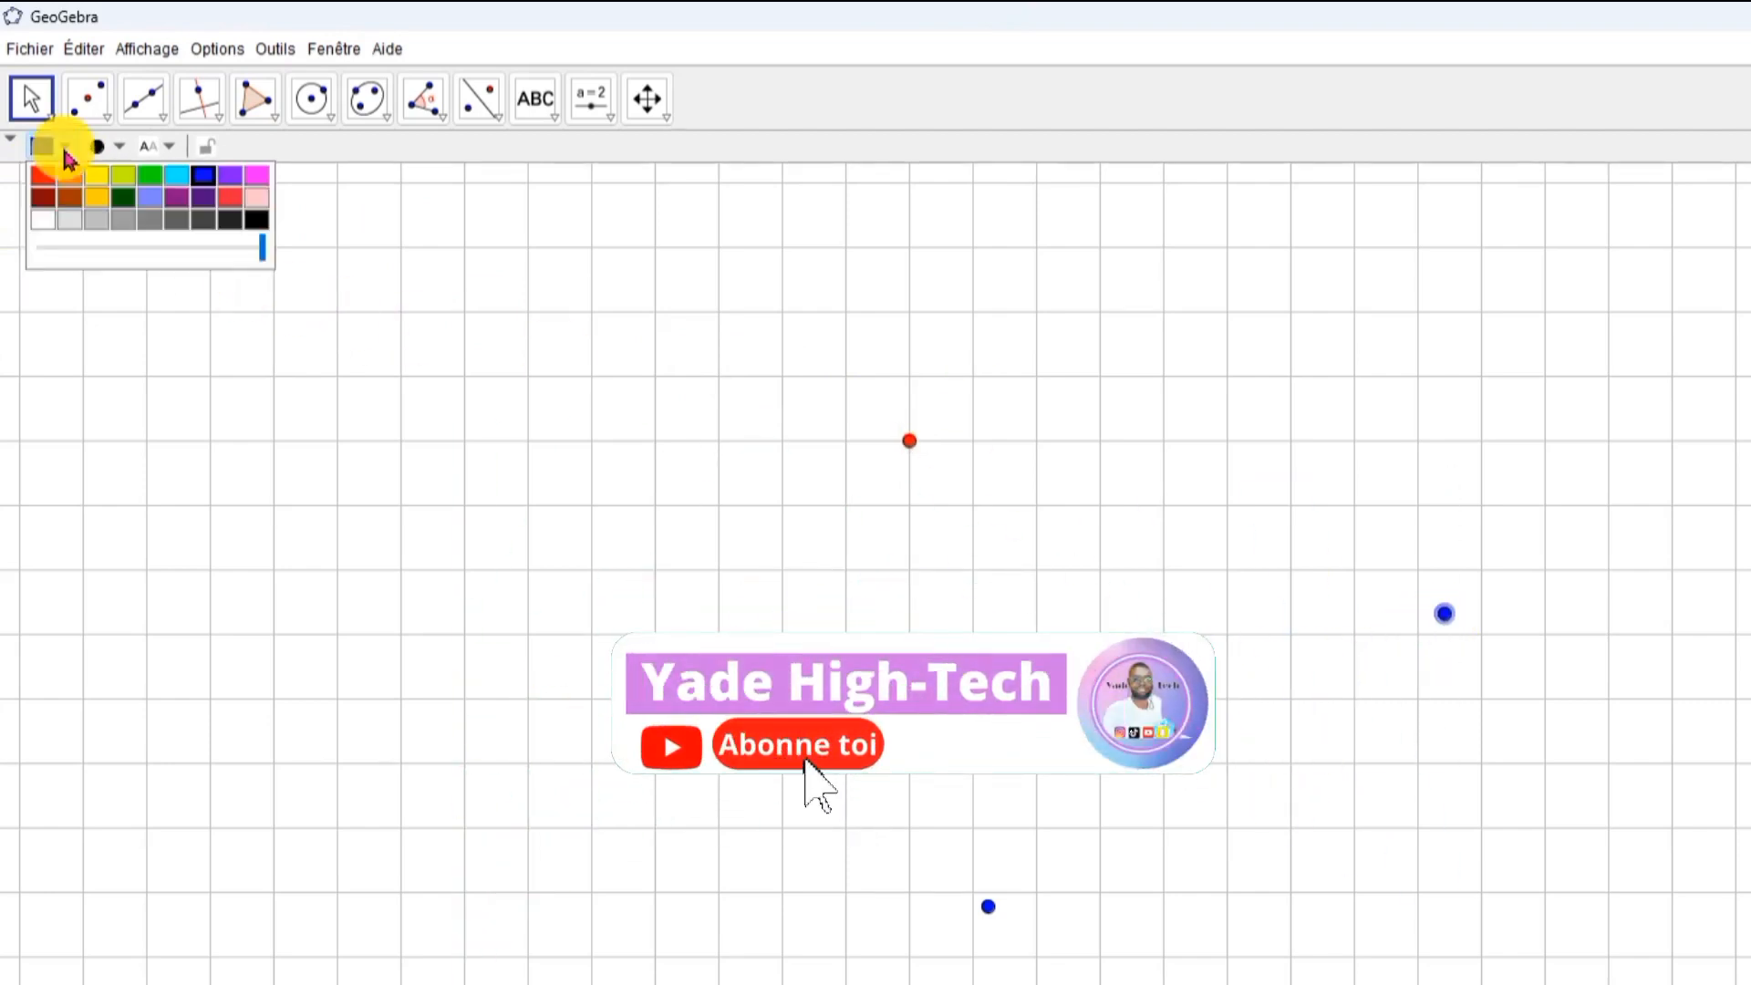
{"action": "left_click", "coordinate": [99, 176]}
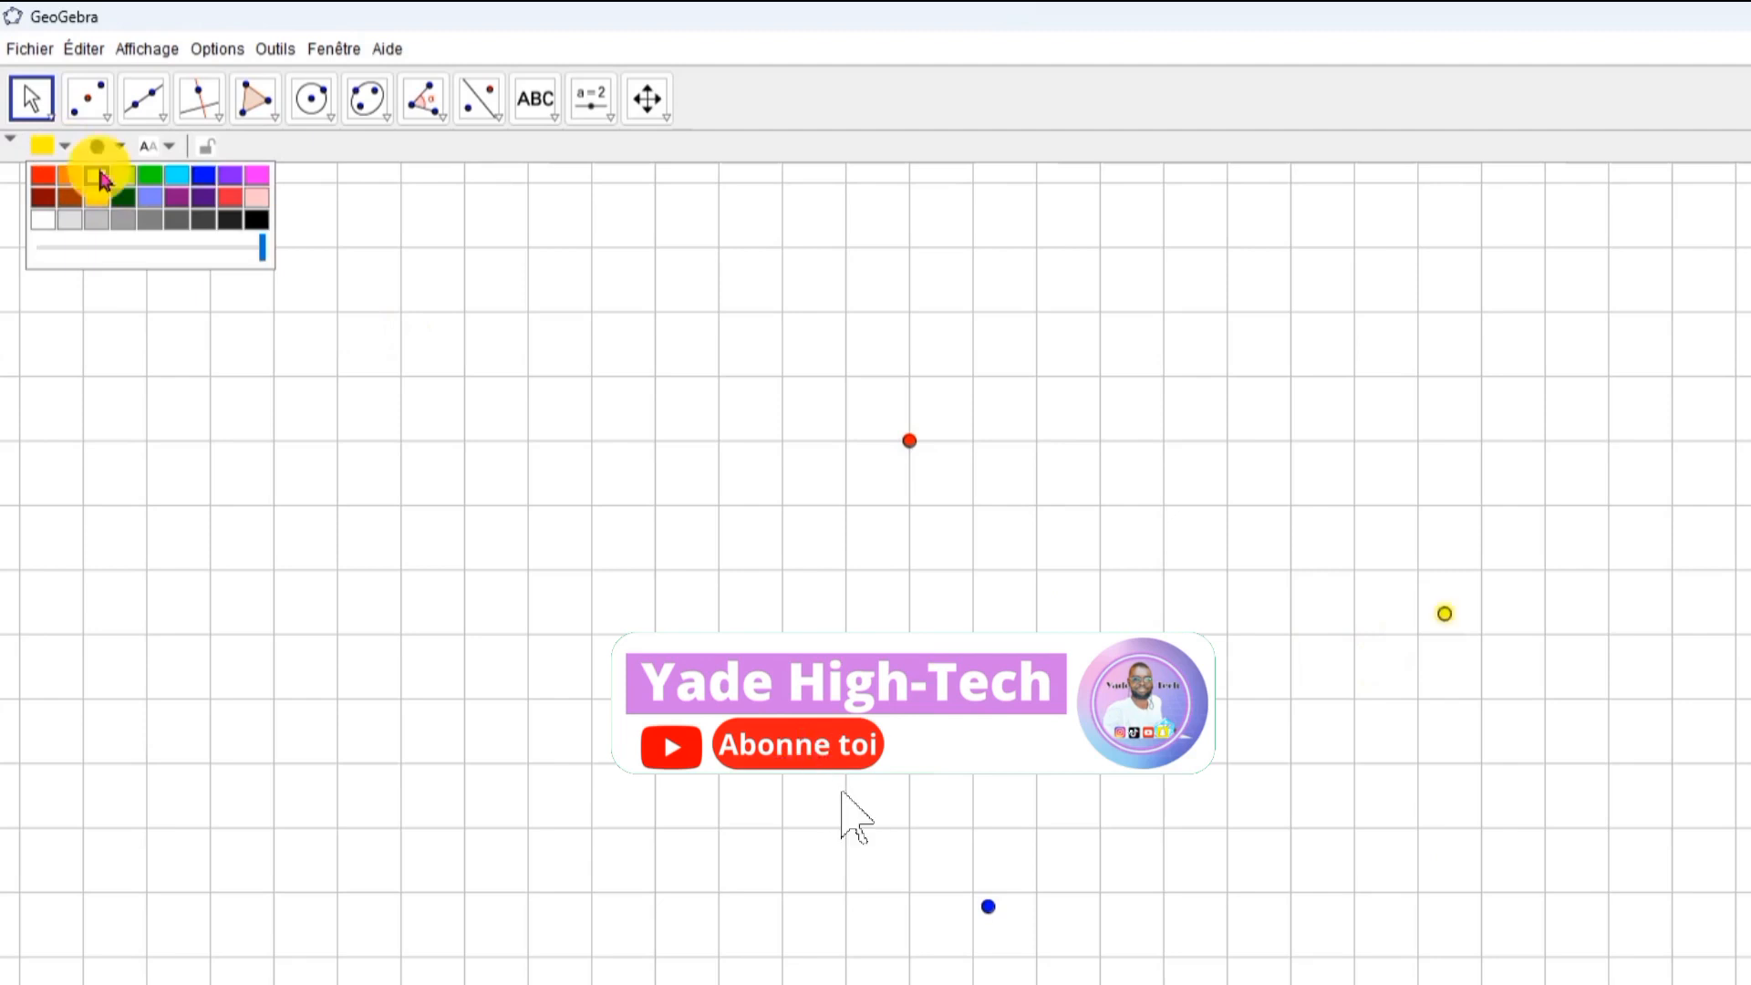
{"action": "left_click", "coordinate": [752, 406]}
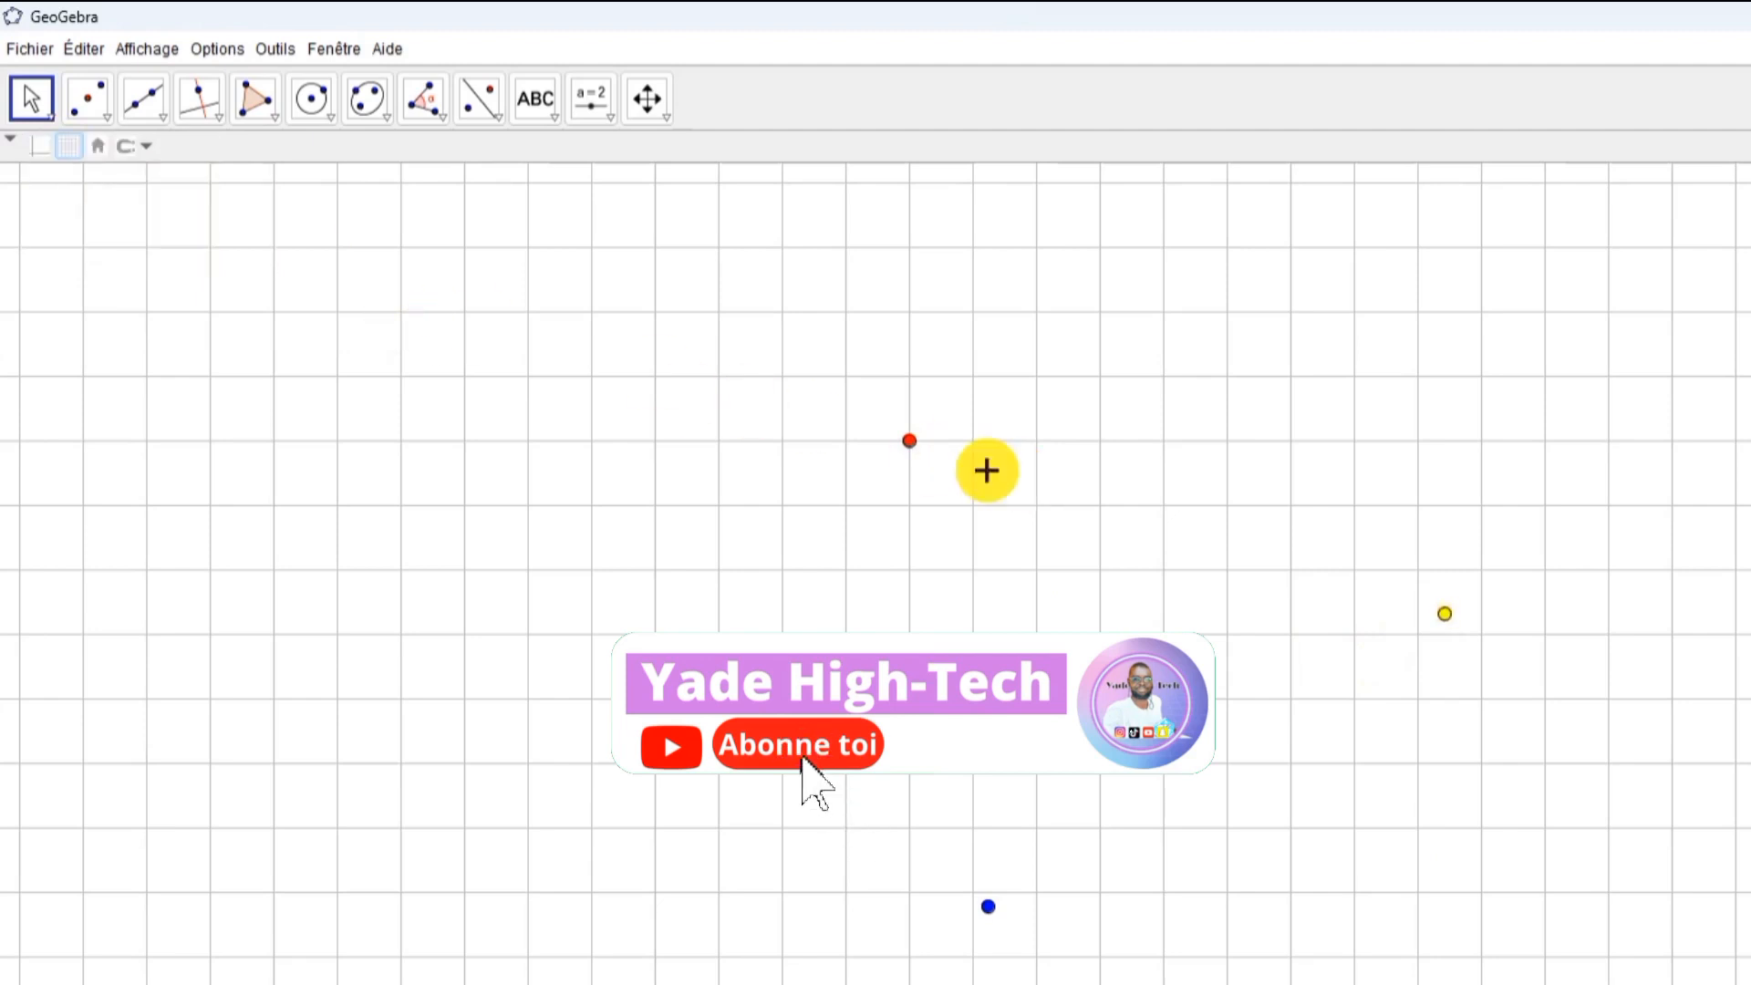
Change the style of the lowest point to a plus sign
{"action": "left_click", "coordinate": [988, 905]}
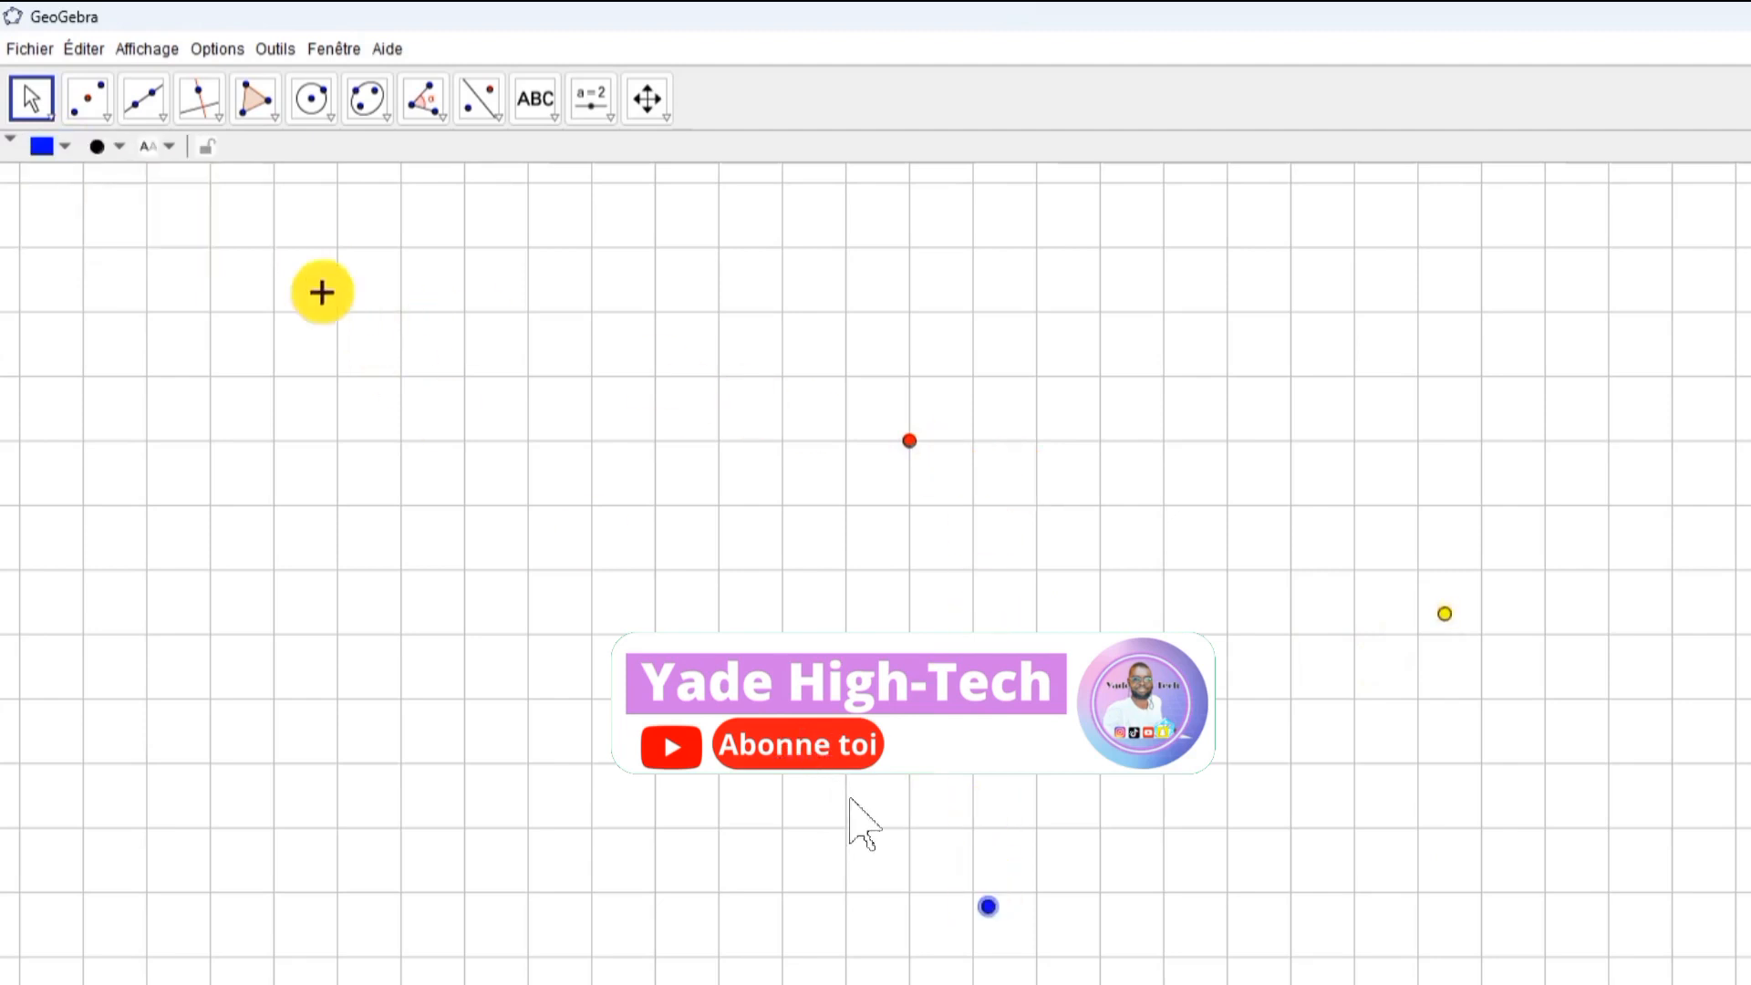
{"action": "left_click", "coordinate": [119, 148]}
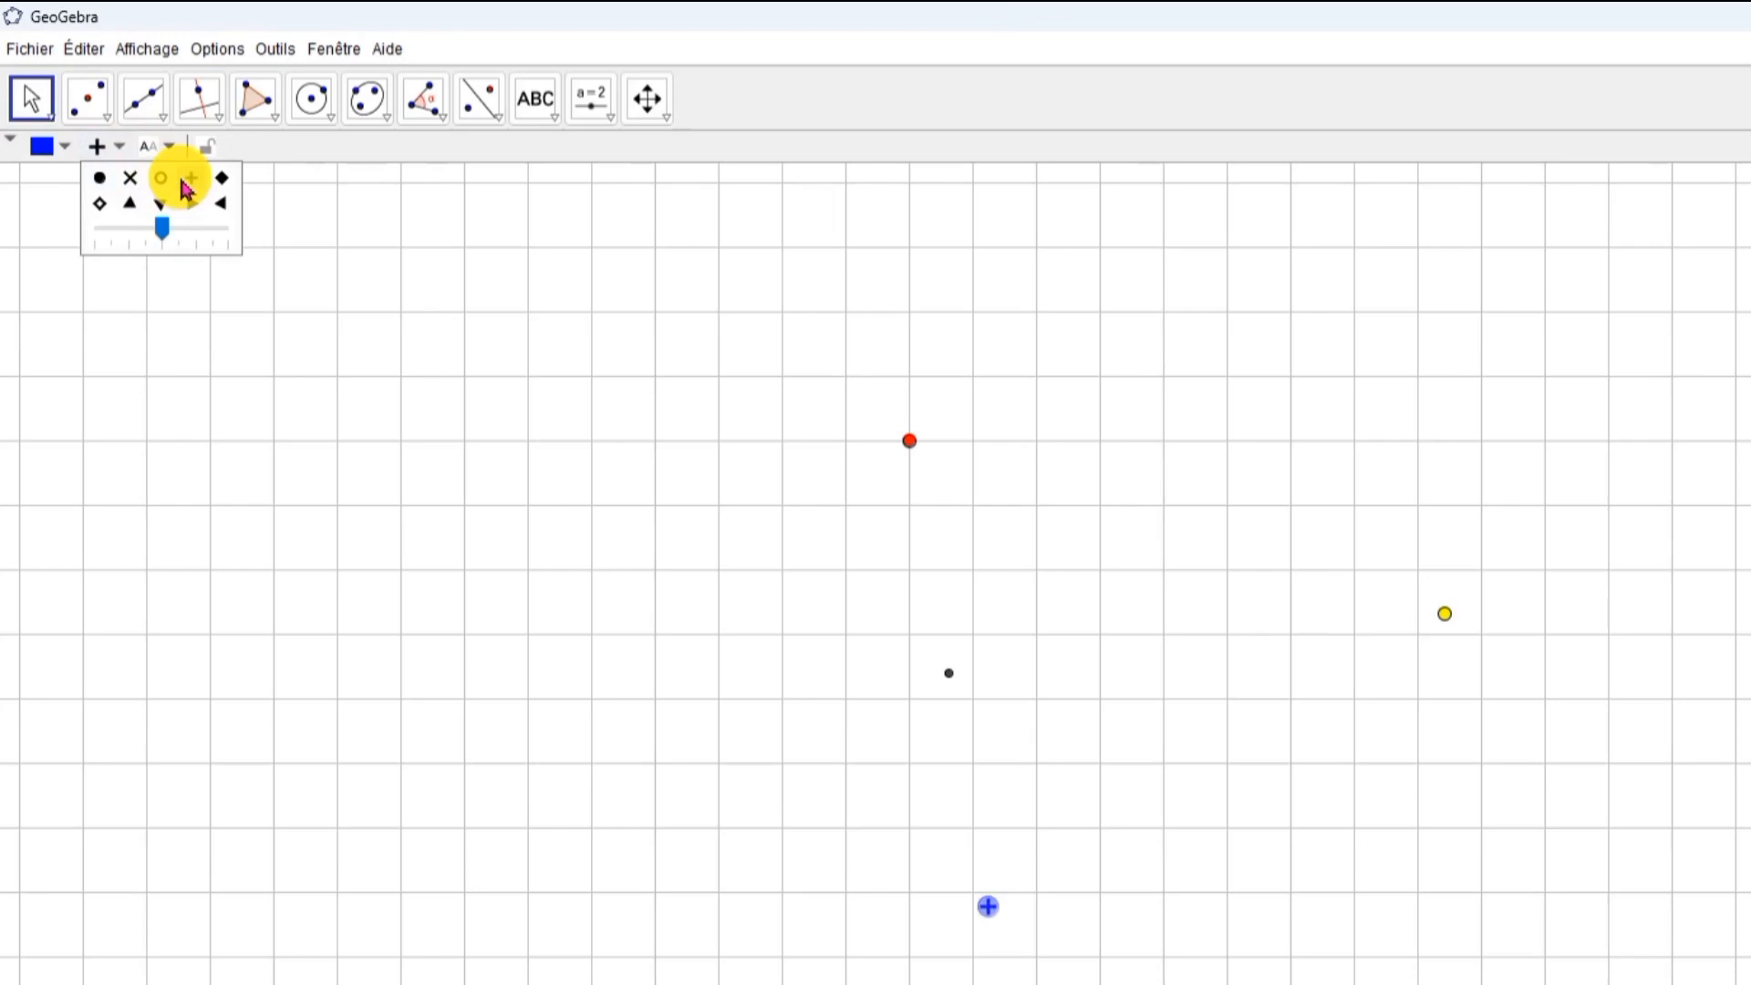
{"action": "left_click", "coordinate": [401, 351]}
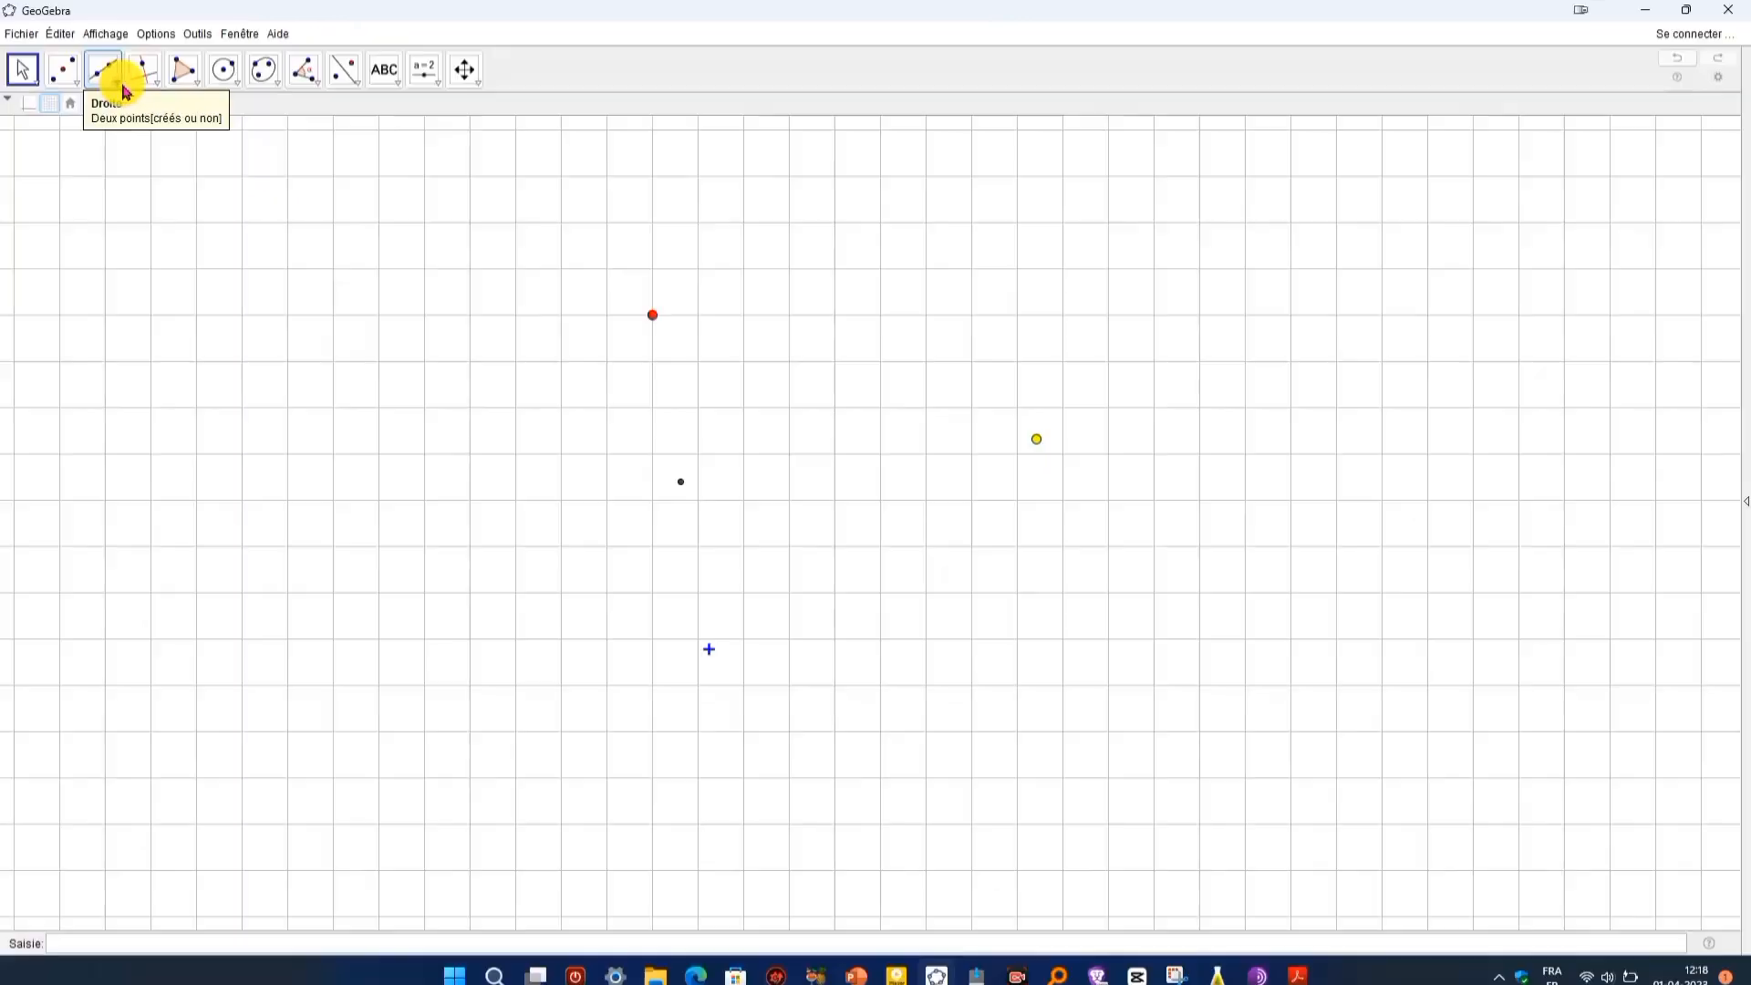
Draw a steep free segment left of the existing points and another segment from the red point to the plus-shaped point
{"action": "left_click", "coordinate": [125, 91]}
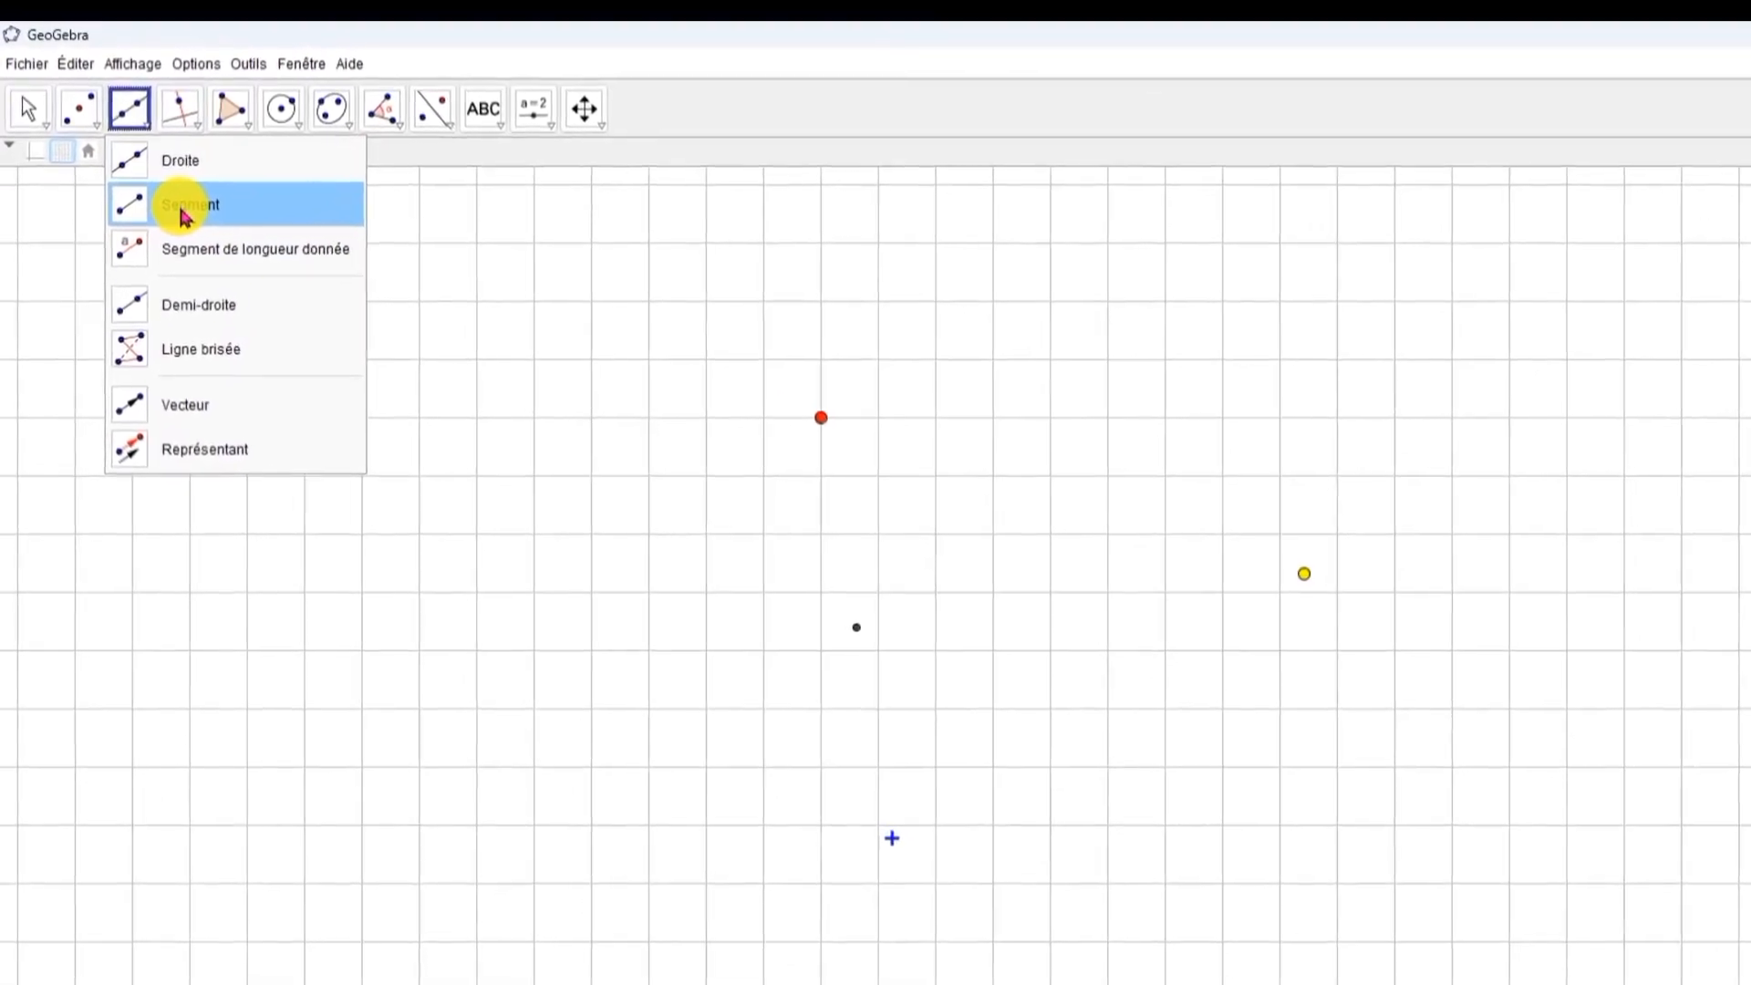
{"action": "left_click", "coordinate": [176, 202]}
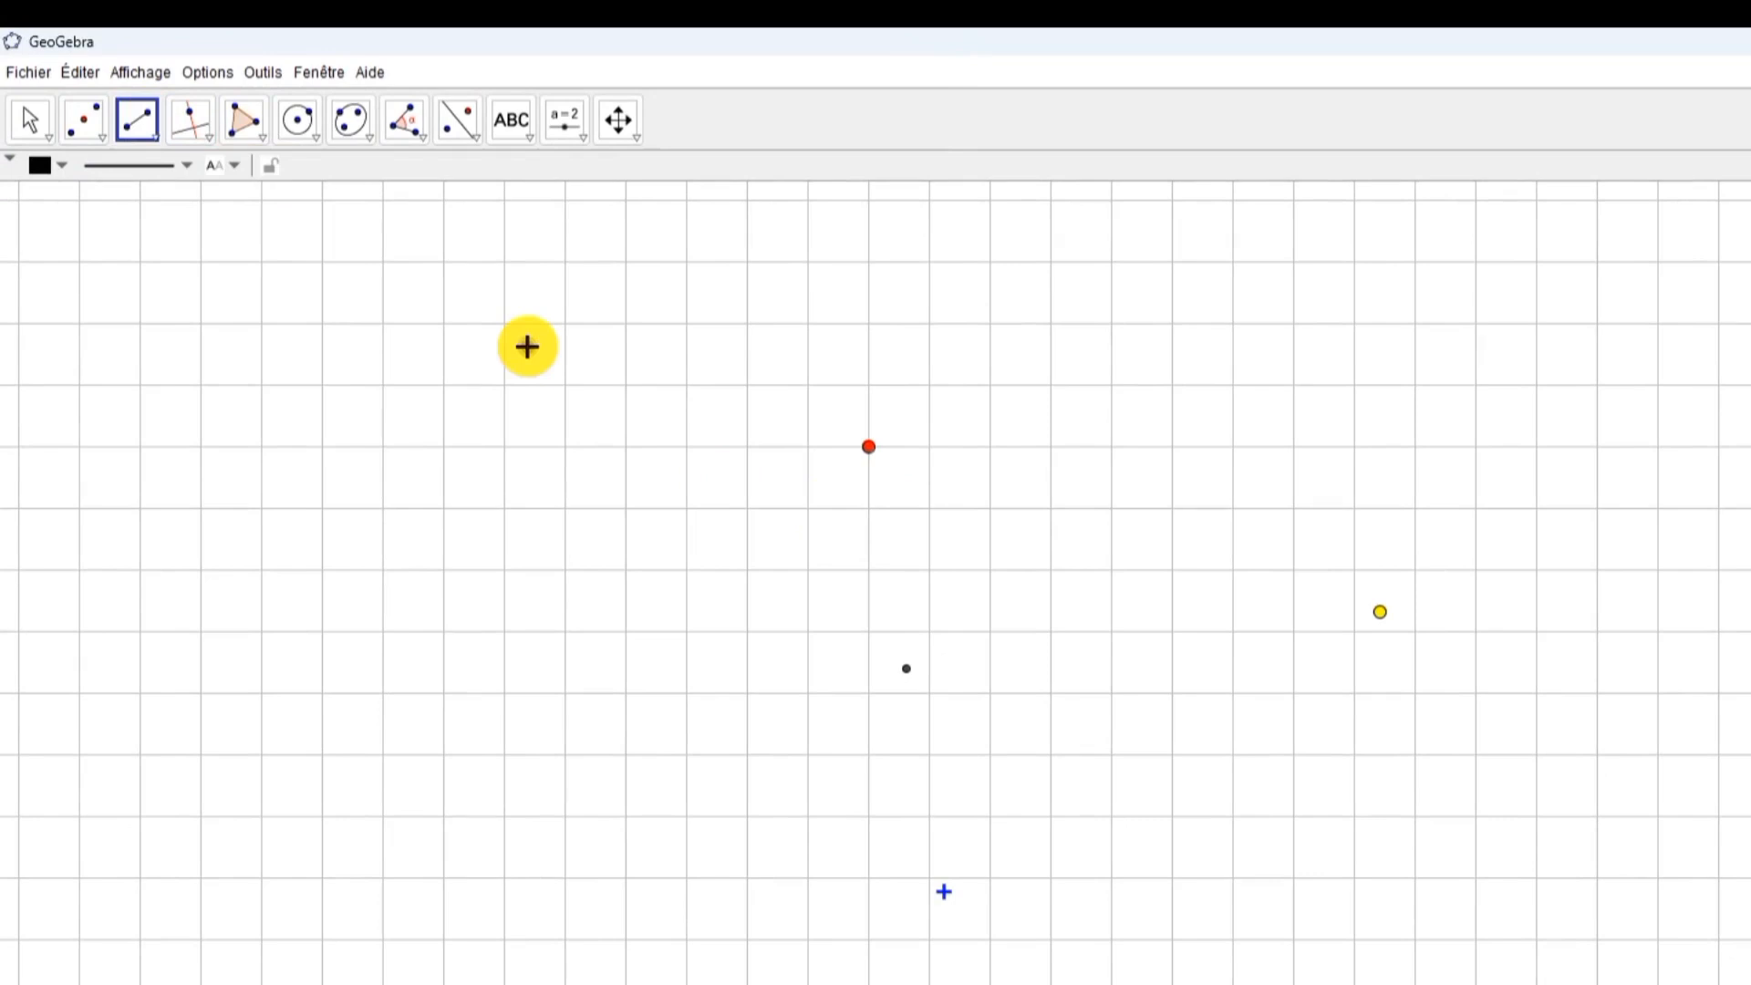
{"action": "left_click", "coordinate": [527, 347]}
{"action": "left_click", "coordinate": [563, 877]}
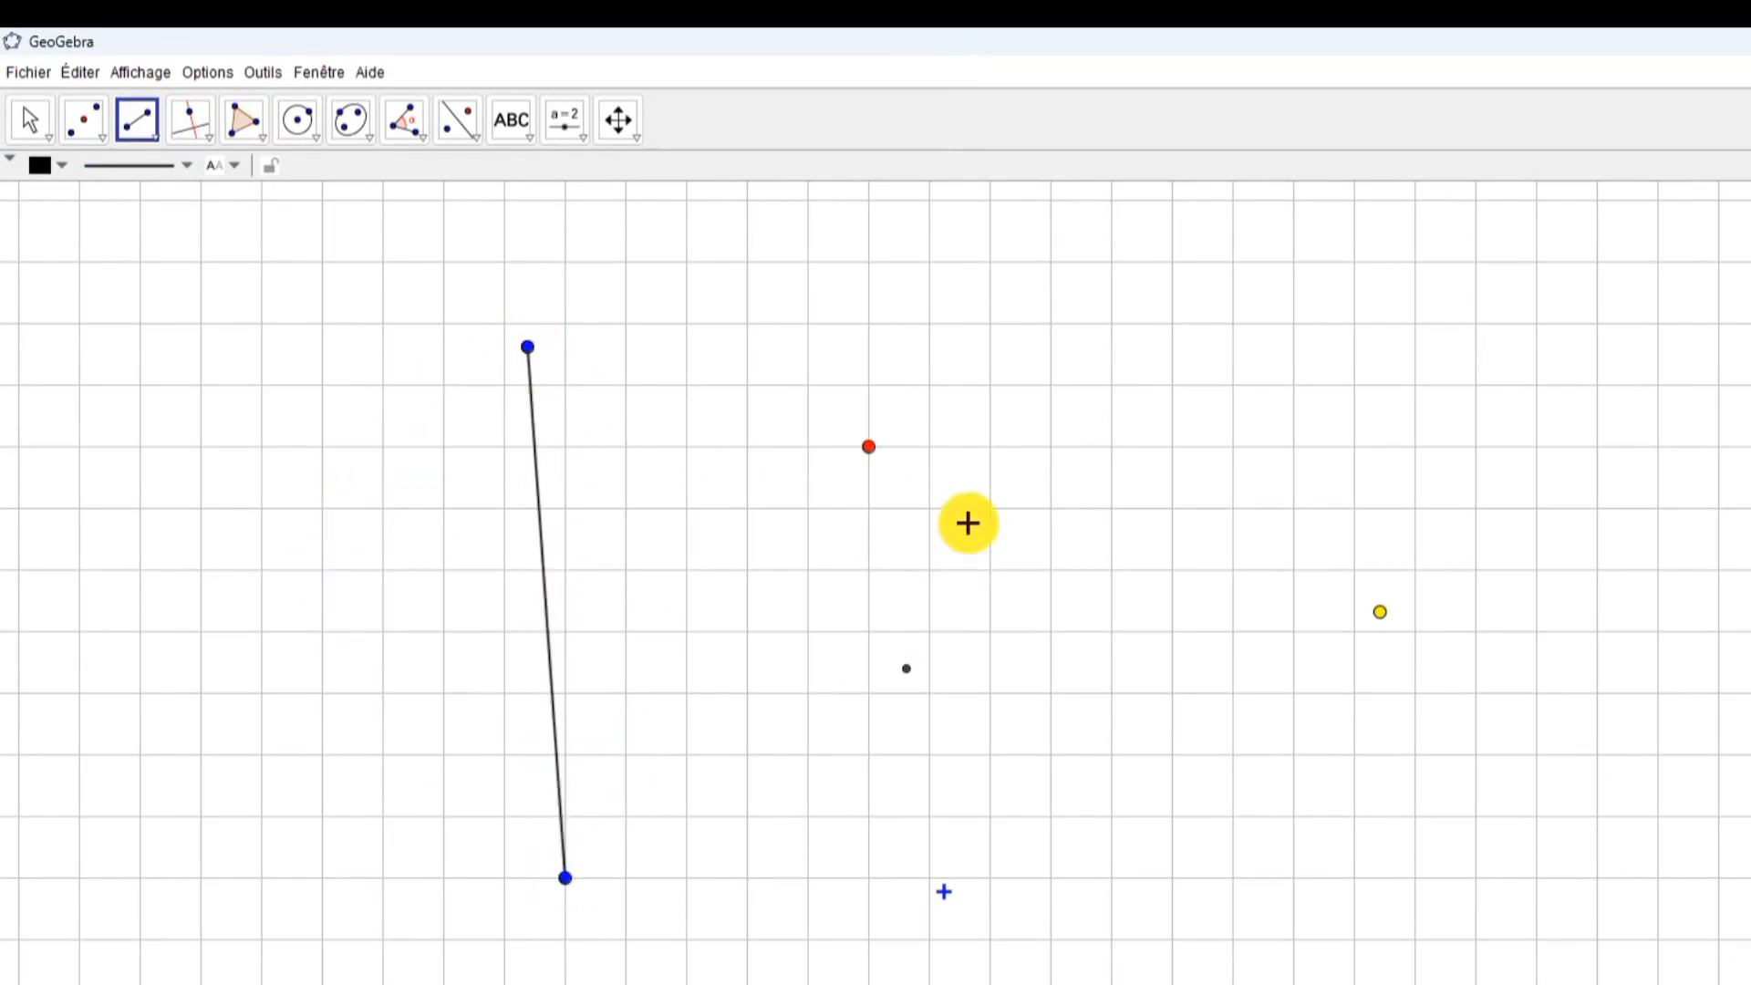
{"action": "left_click", "coordinate": [867, 446]}
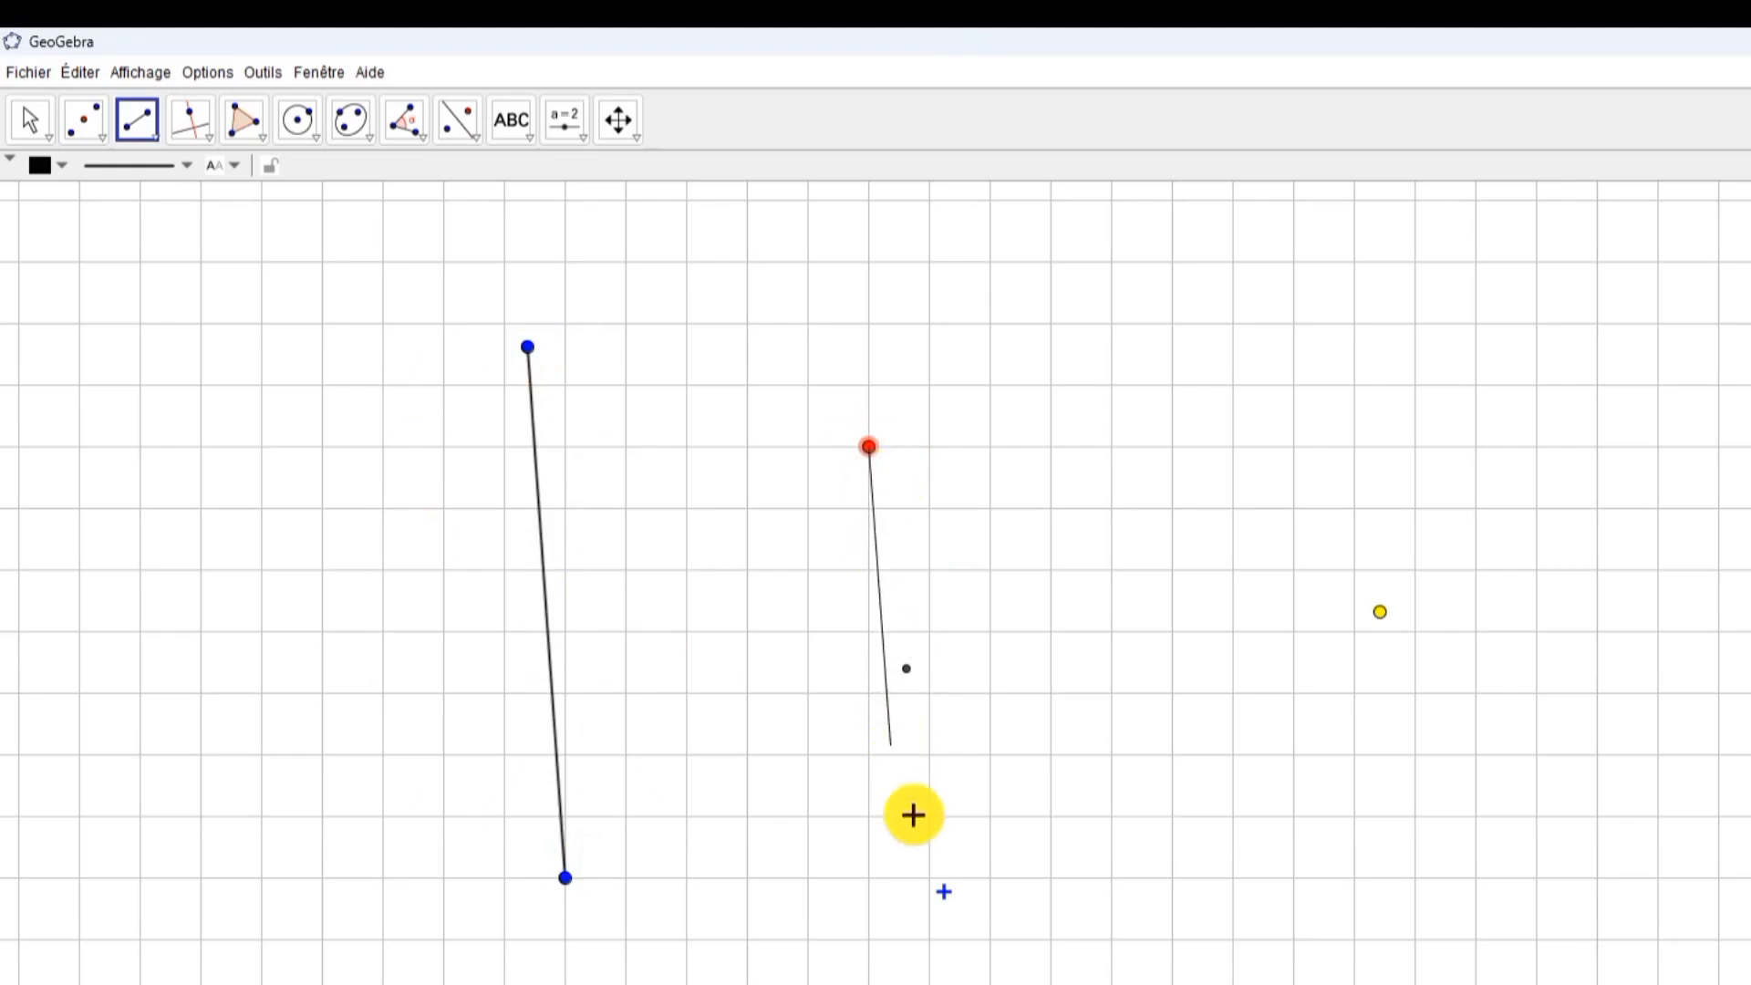
{"action": "left_click", "coordinate": [944, 891]}
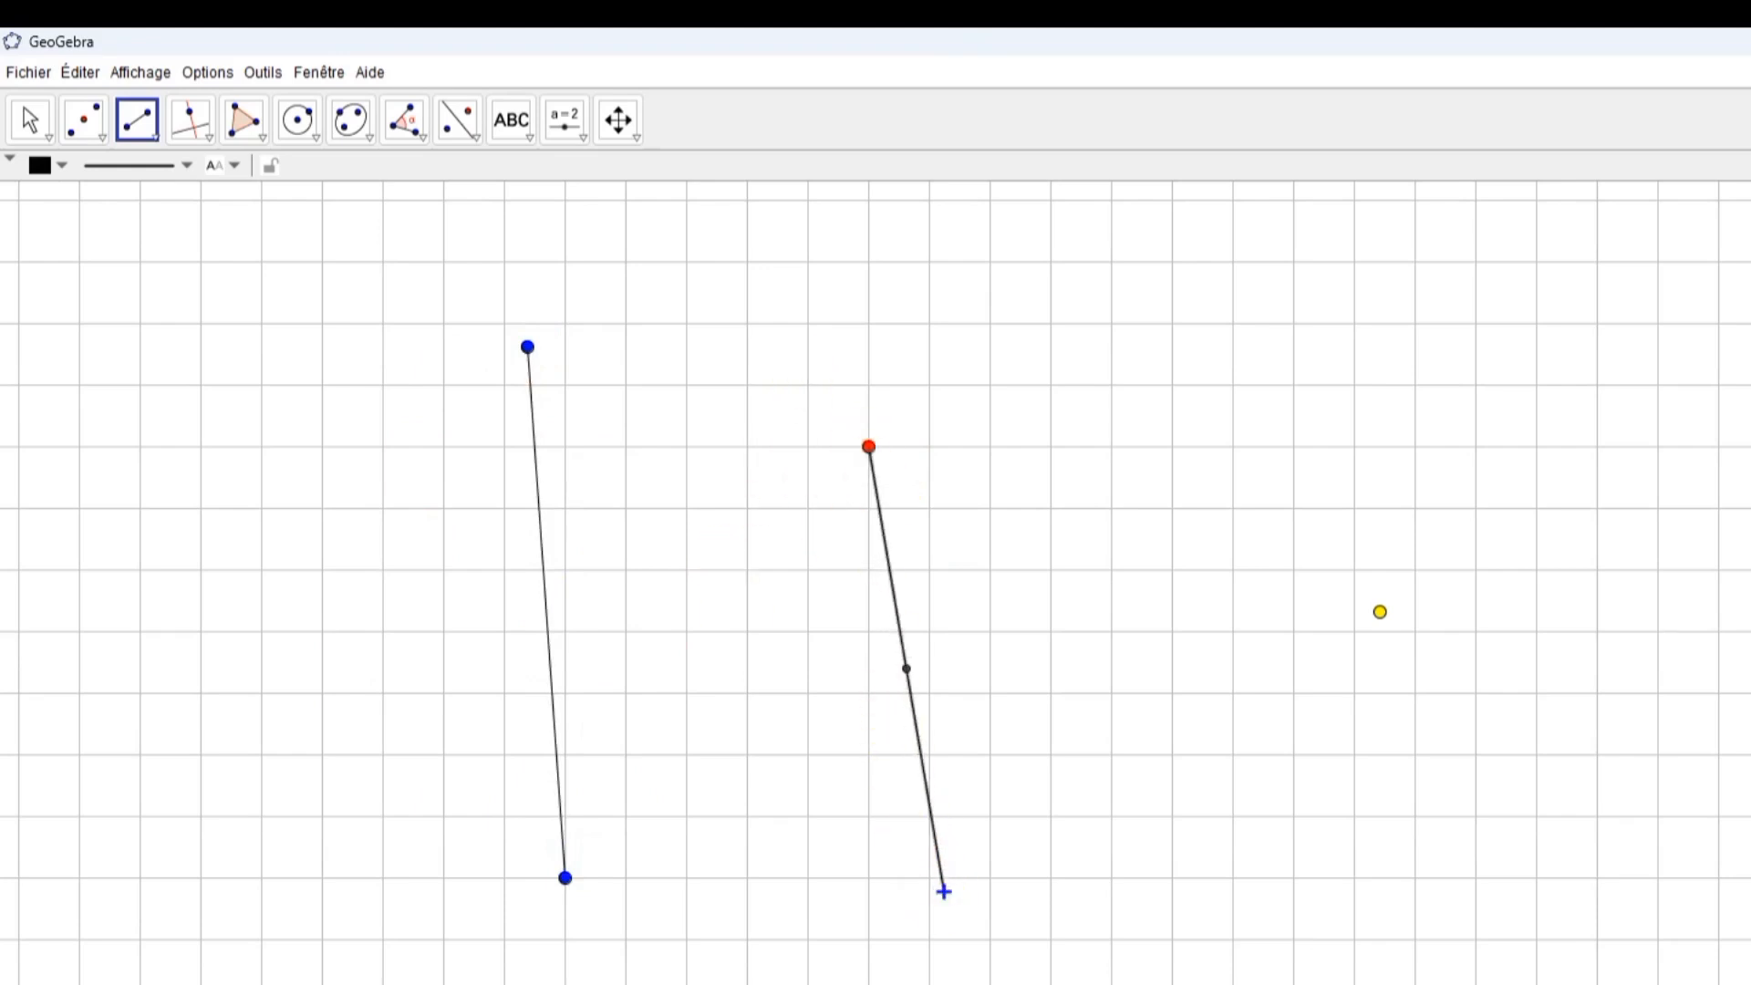
Draw two lines with the Droite tool: one descending above the yellow point and one nearly horizontal across both segments
{"action": "left_click", "coordinate": [149, 145]}
{"action": "left_click", "coordinate": [180, 182]}
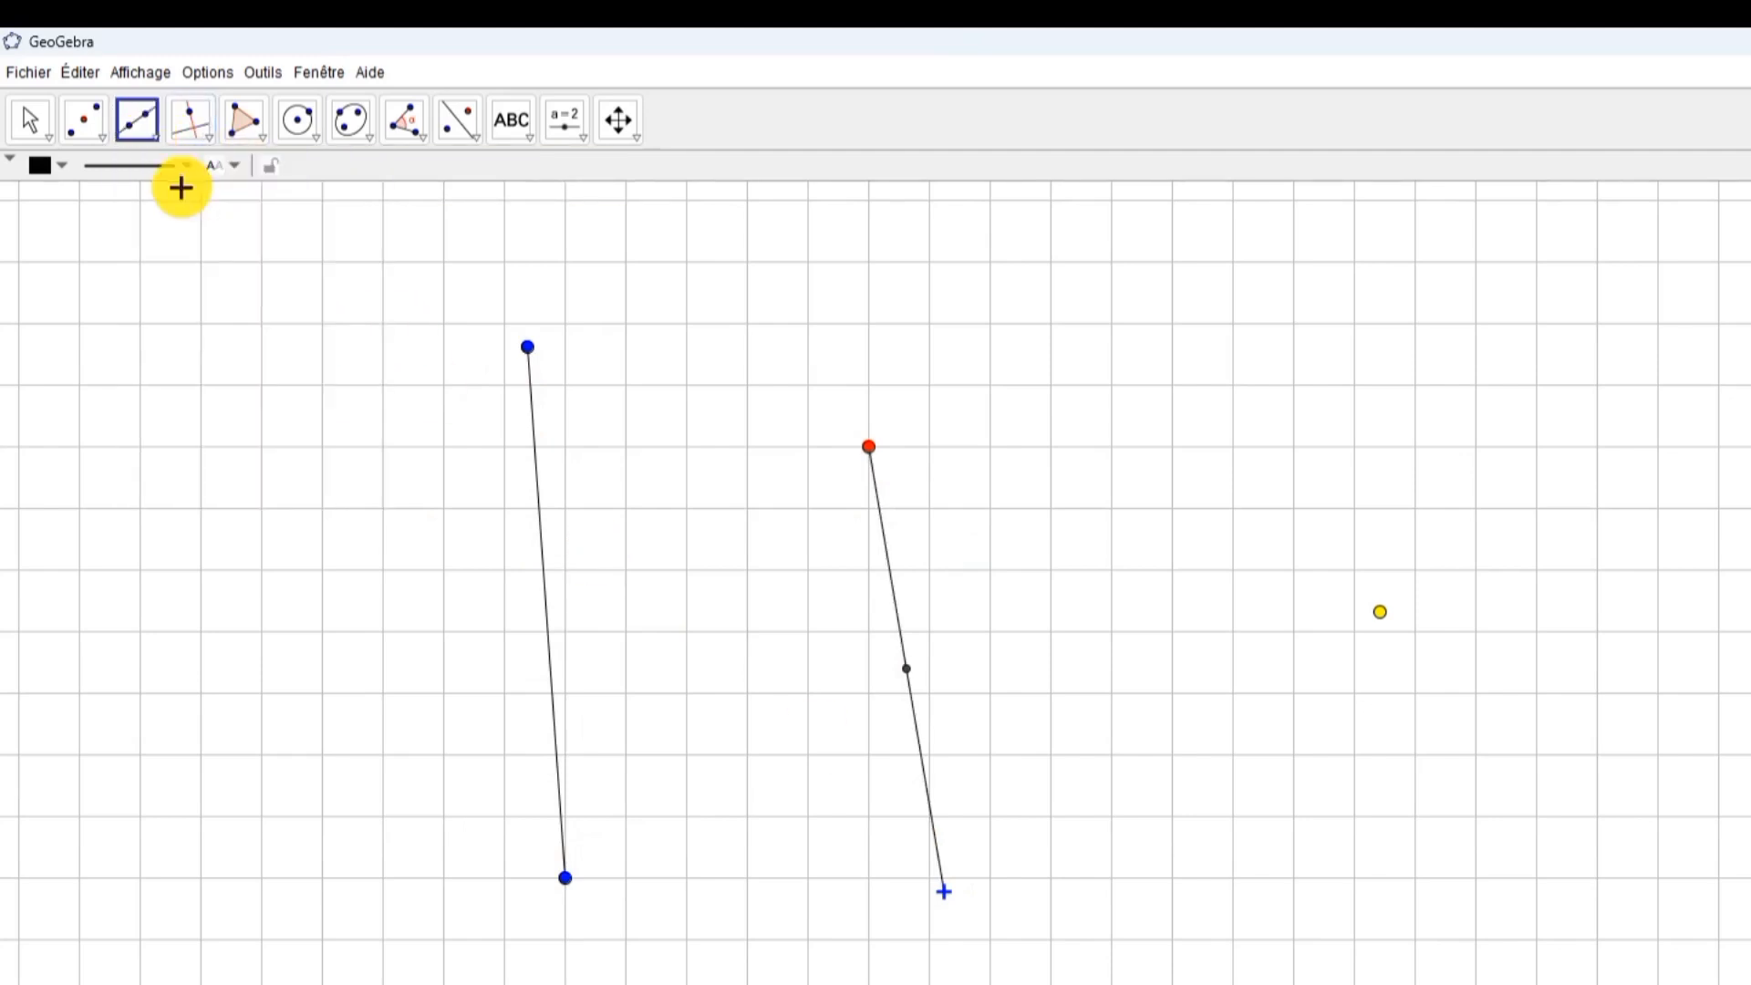
{"action": "left_click", "coordinate": [1234, 425]}
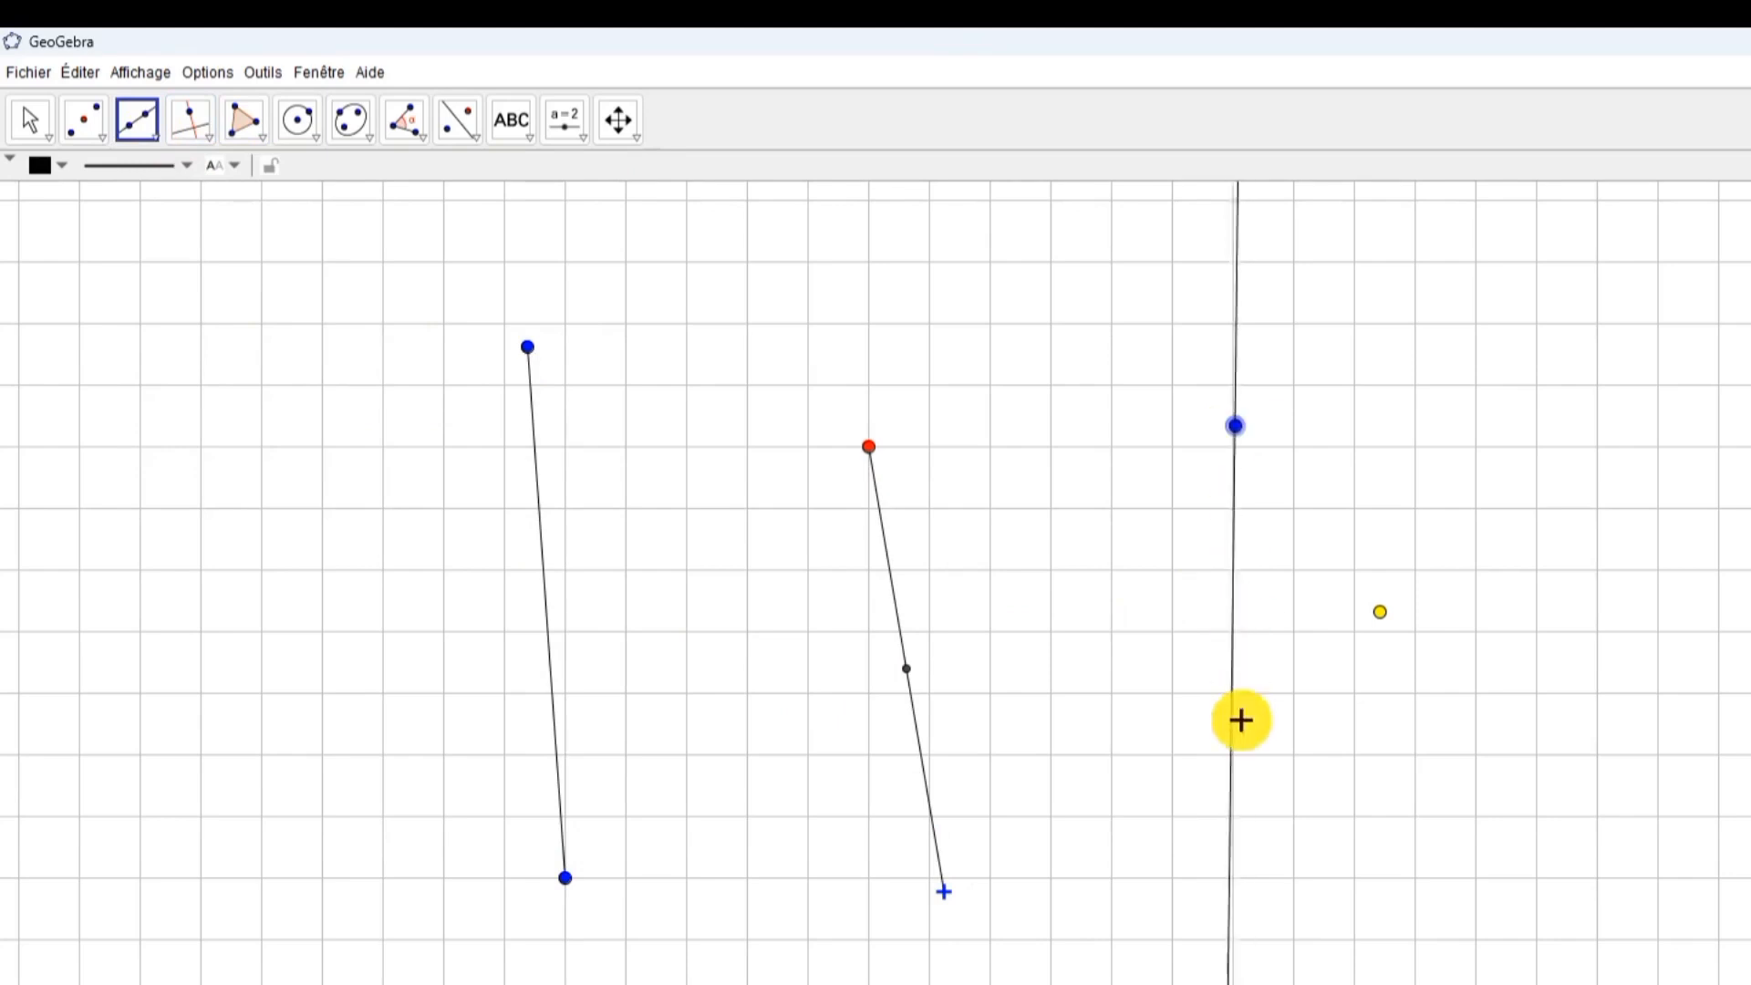
{"action": "left_click", "coordinate": [1608, 734]}
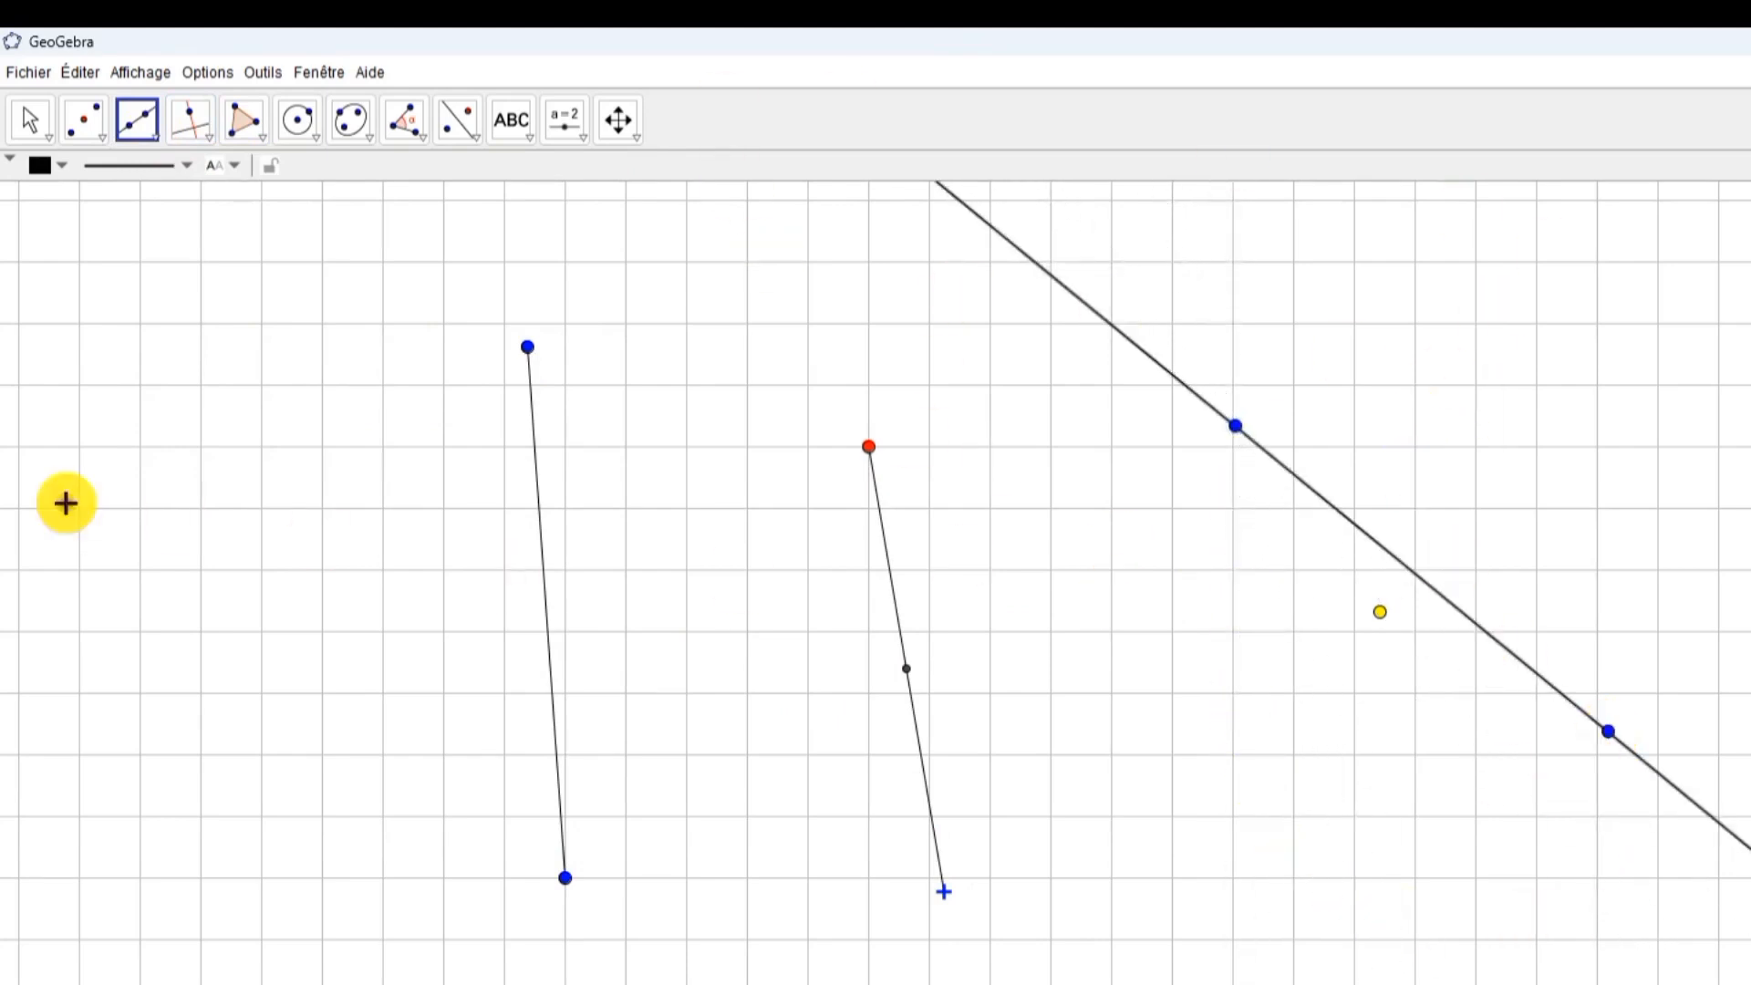
{"action": "left_click", "coordinate": [66, 503]}
{"action": "left_click", "coordinate": [1492, 586]}
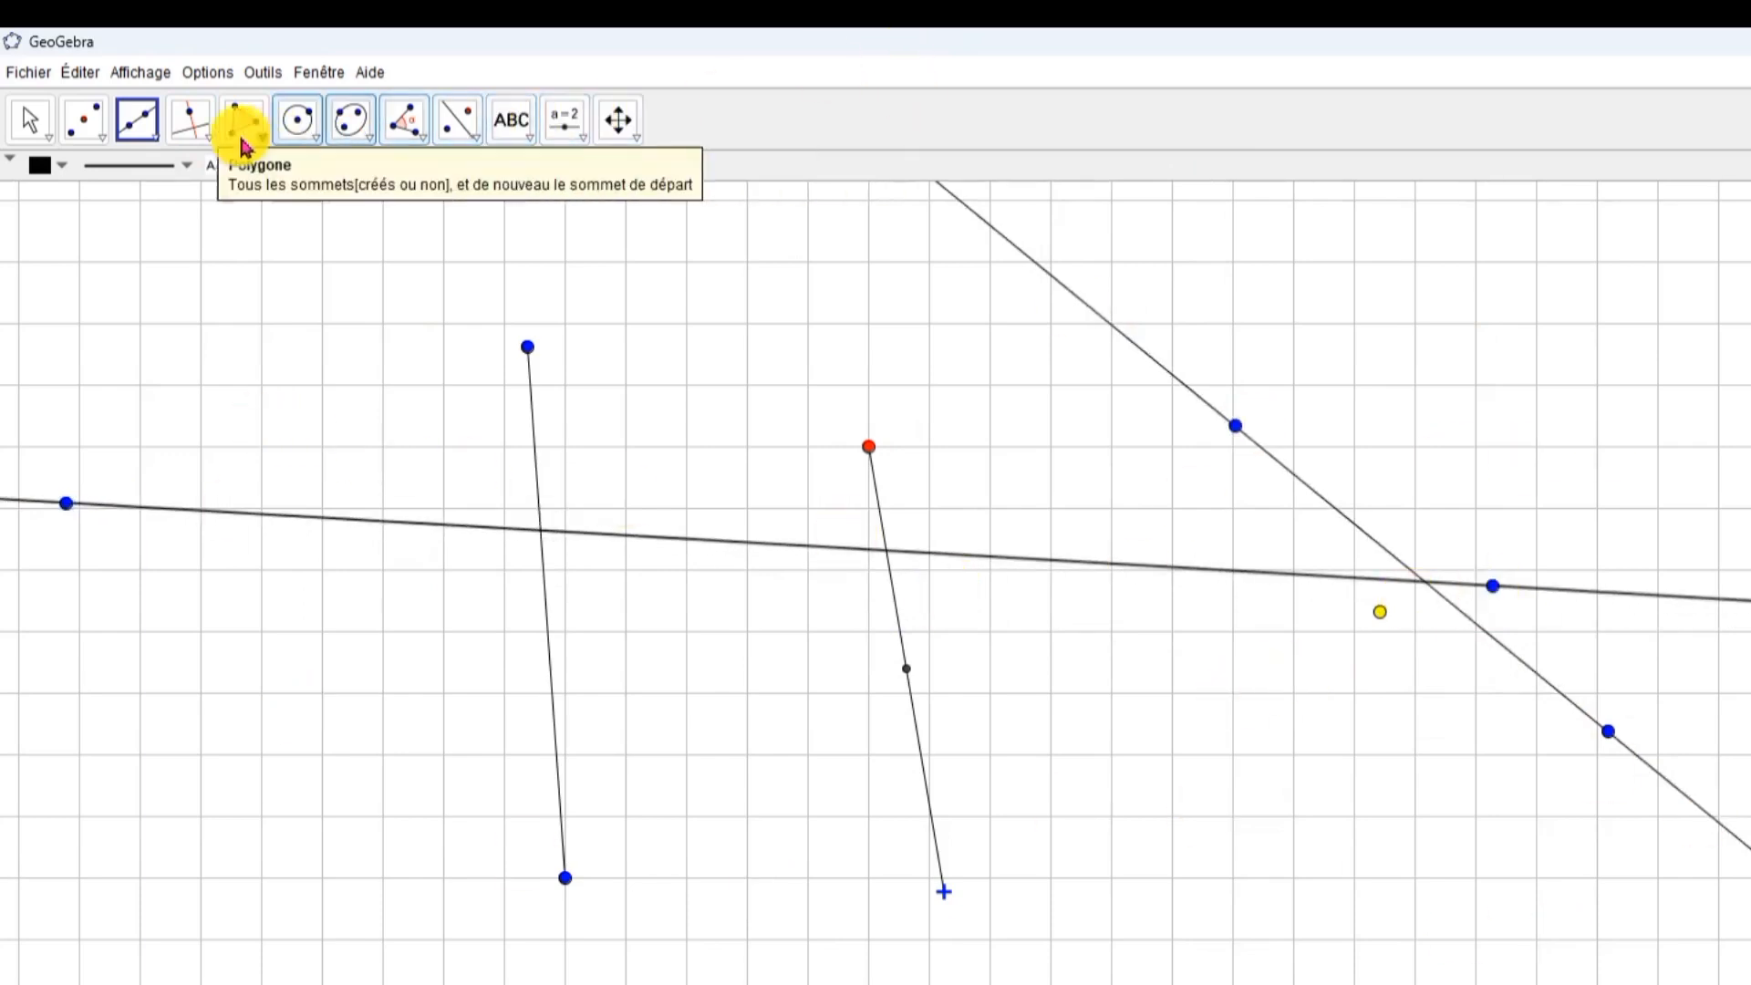
Draw a ray with the Demi-droite tool, starting at the lower left and rising gently across both segments
{"action": "left_click", "coordinate": [145, 144]}
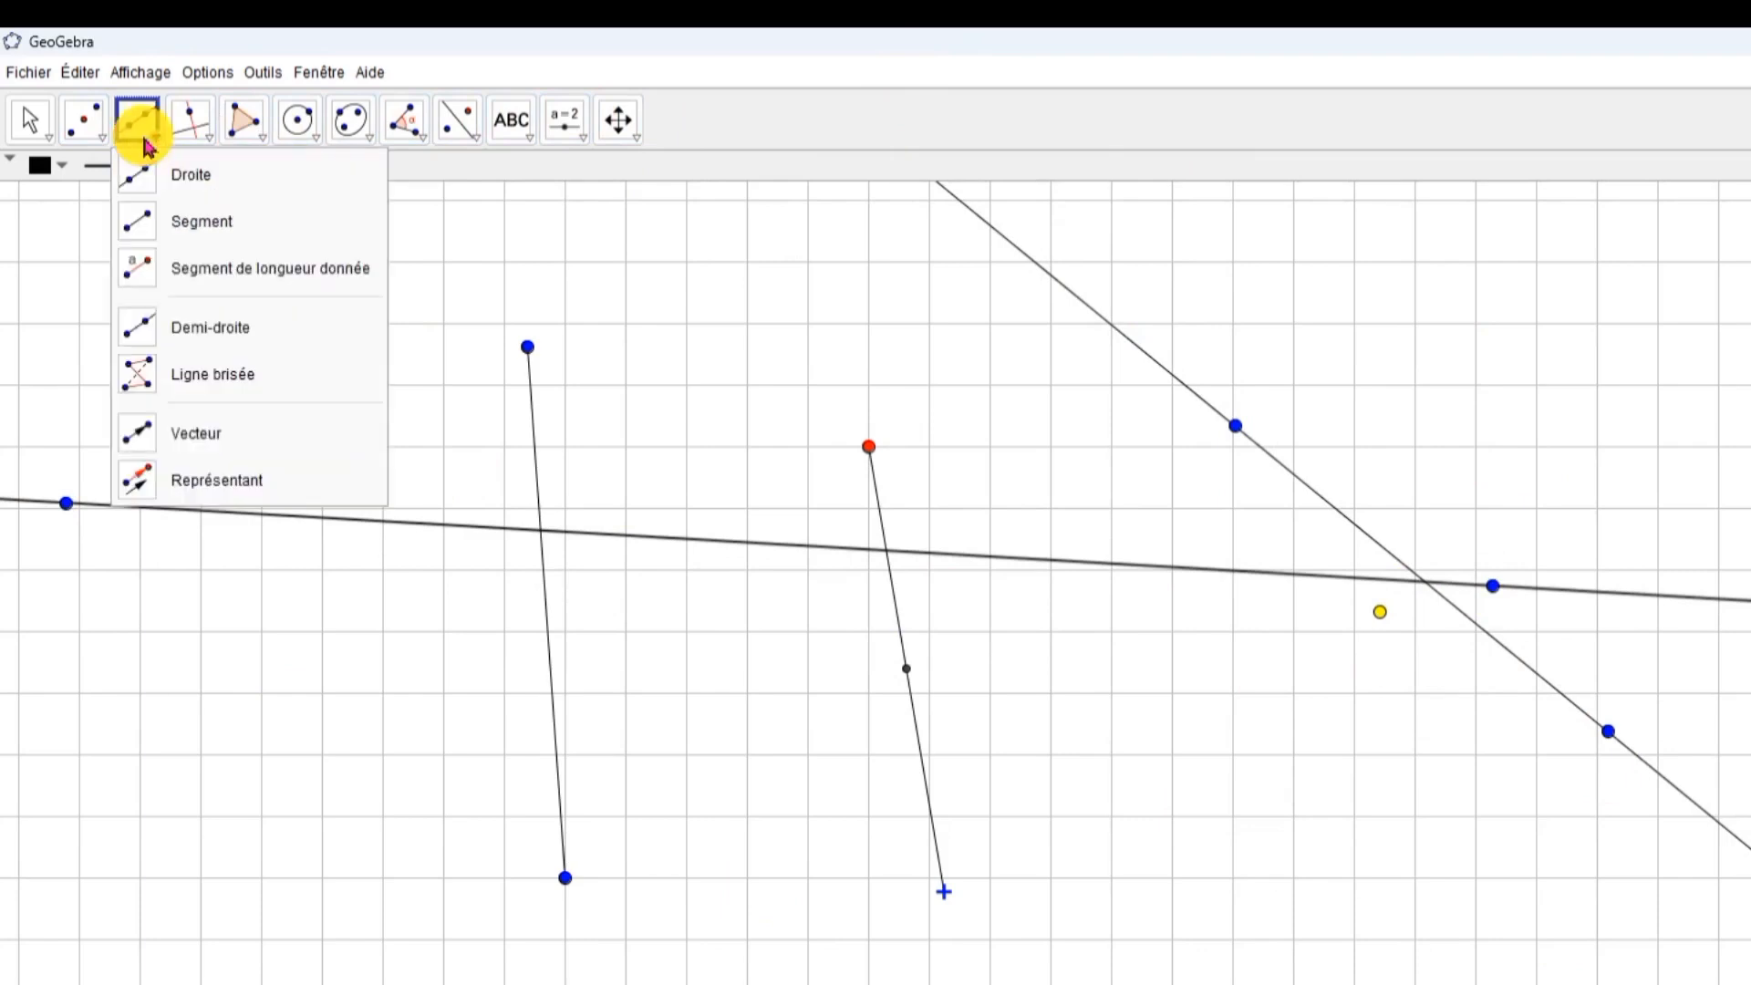
{"action": "left_click", "coordinate": [176, 345]}
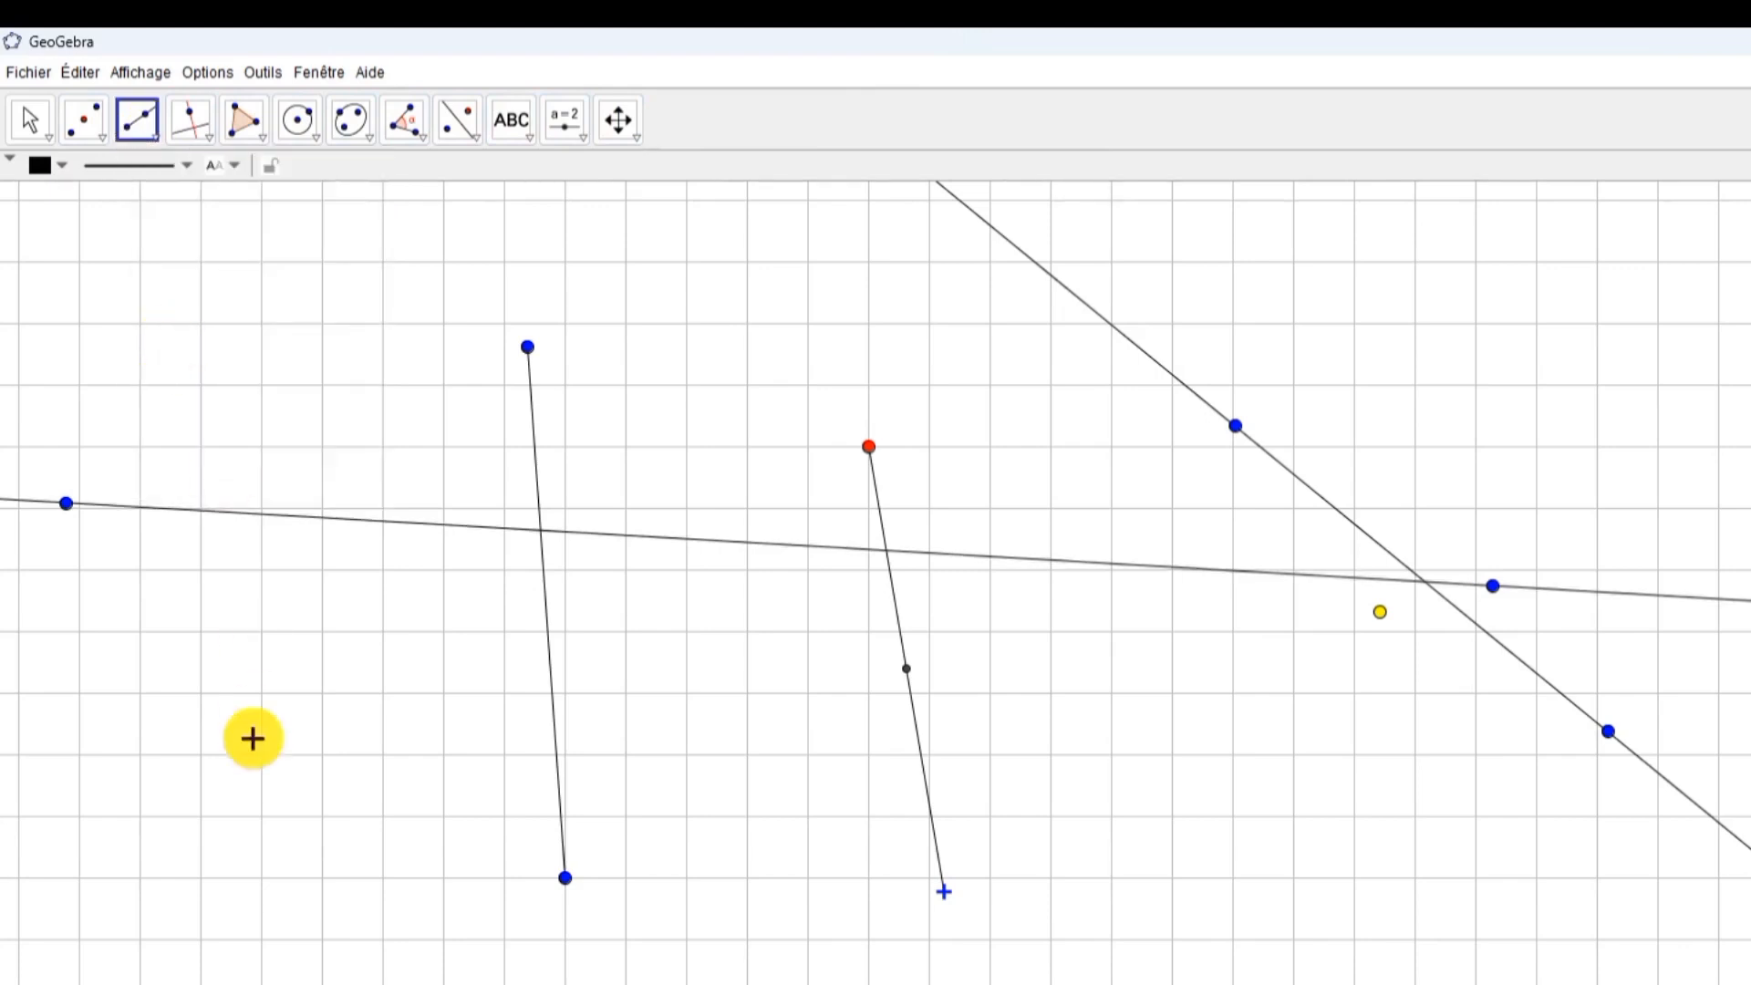
{"action": "left_click", "coordinate": [259, 829]}
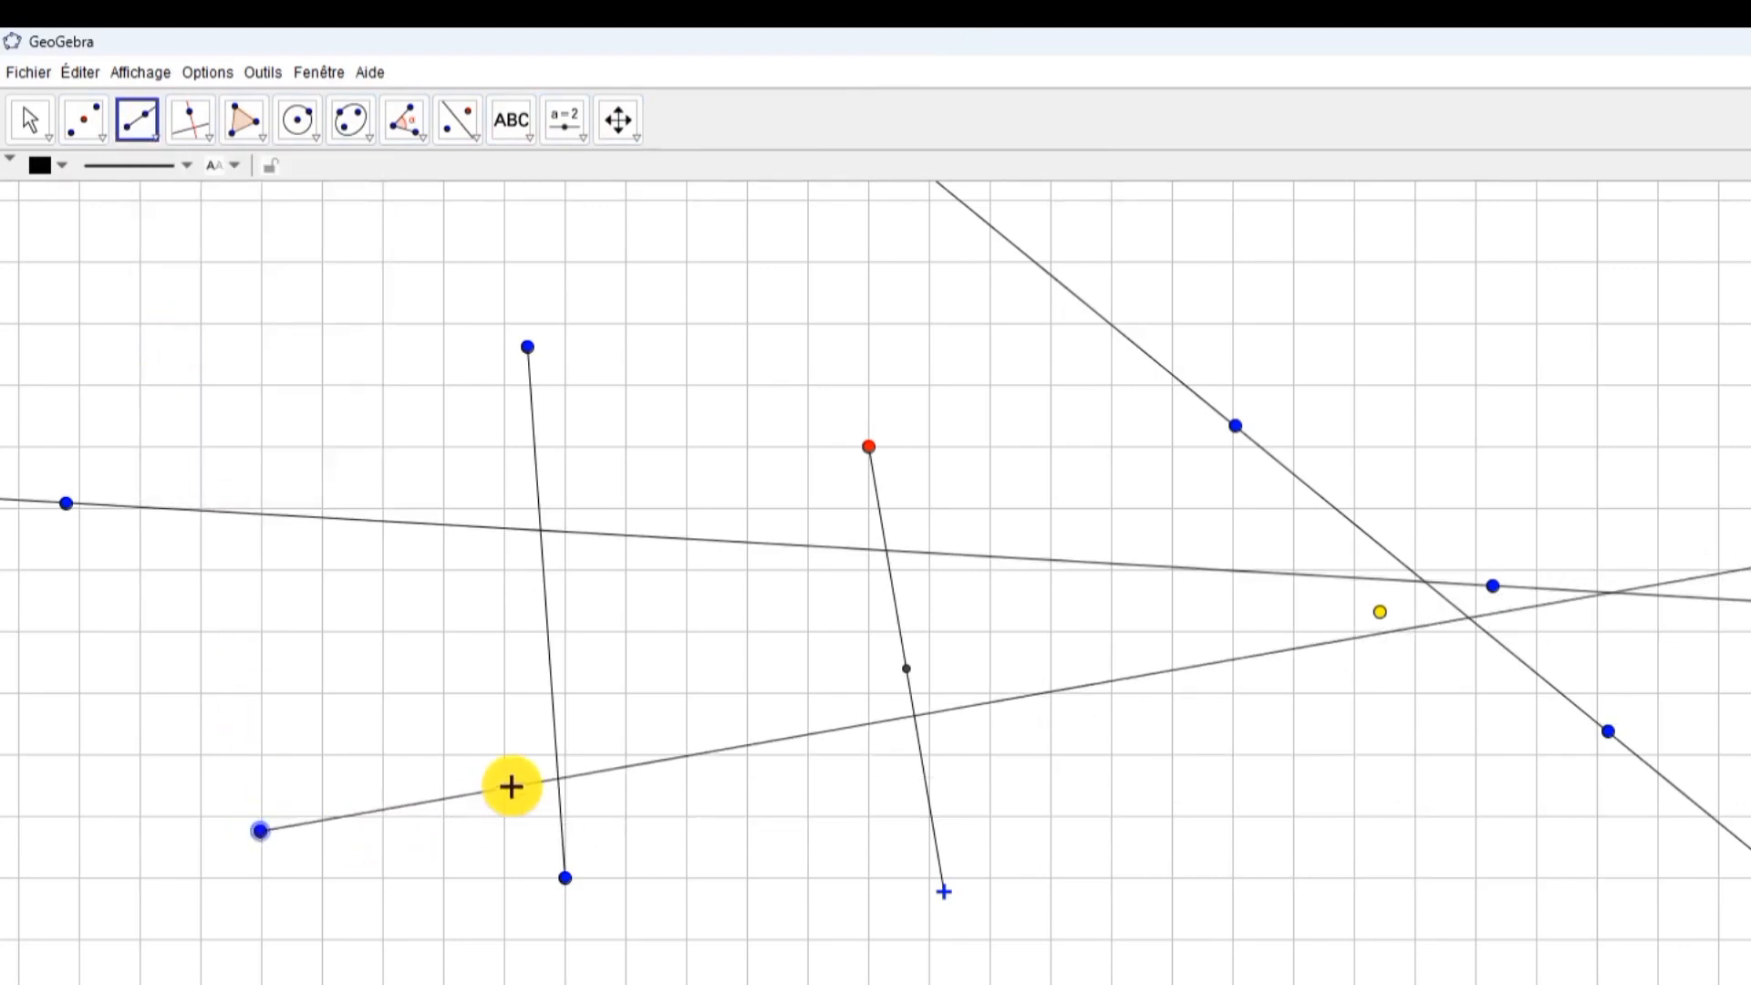
{"action": "left_click", "coordinate": [512, 786]}
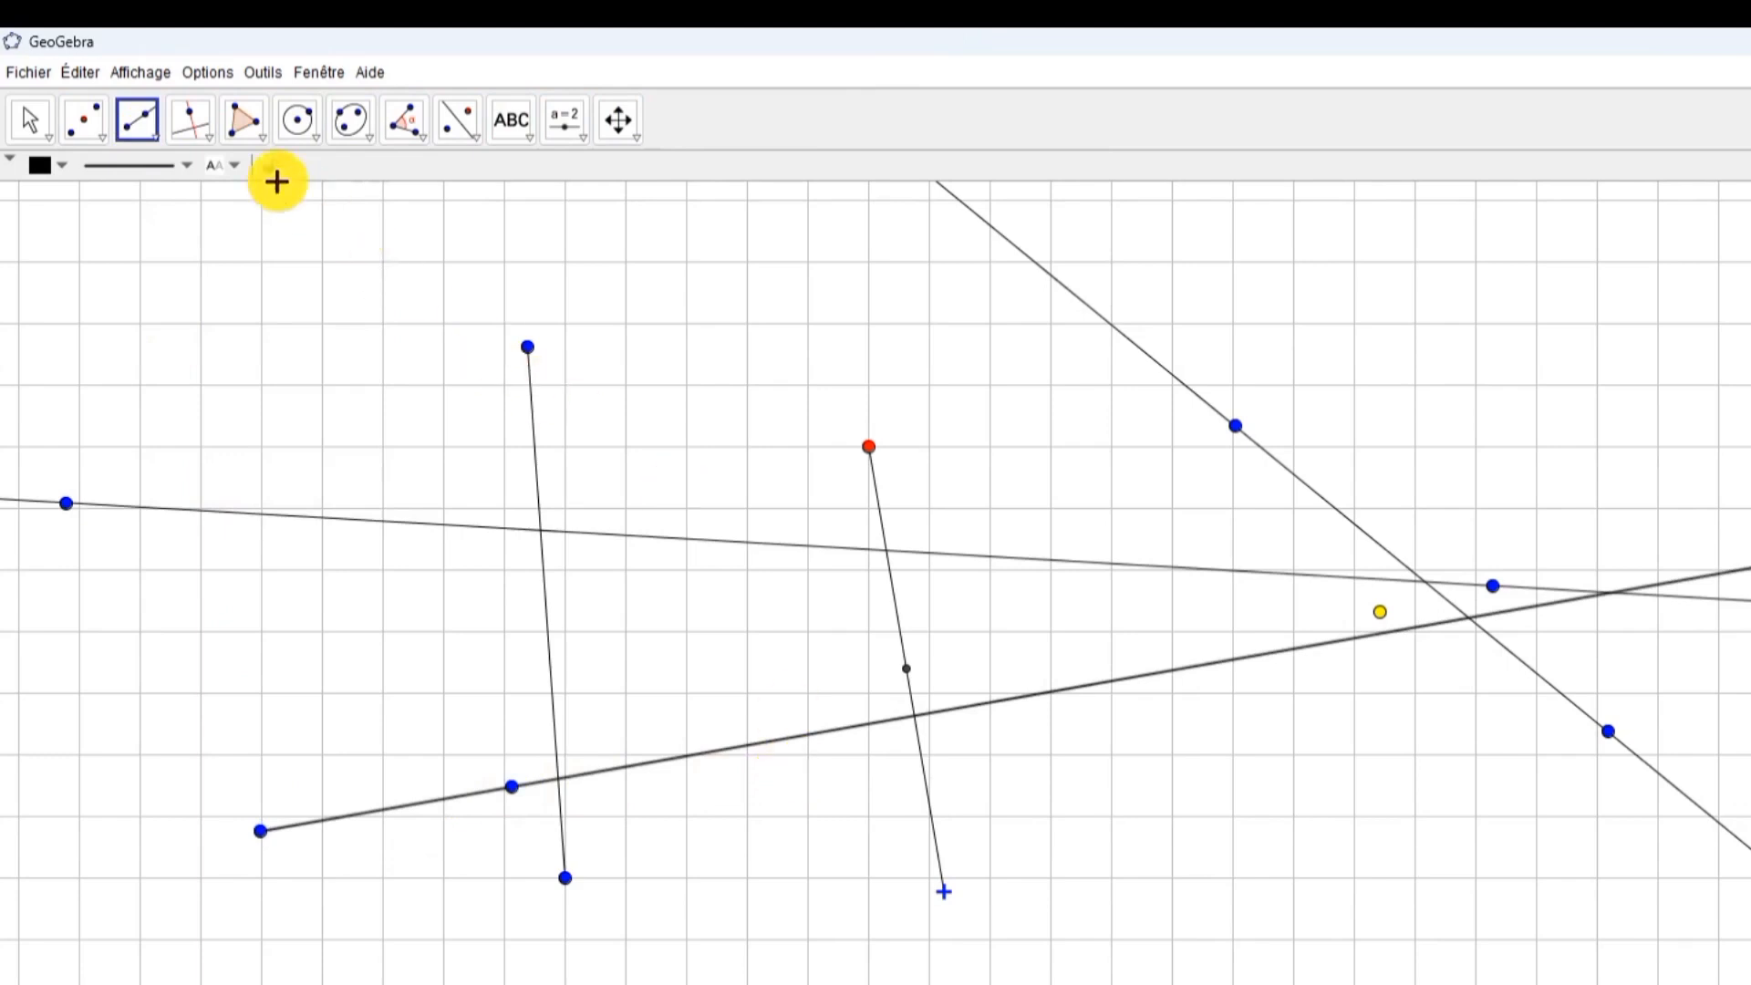
Draw a vector with the Vecteur tool below the yellow point, pointing up and to the left
{"action": "left_click", "coordinate": [150, 141]}
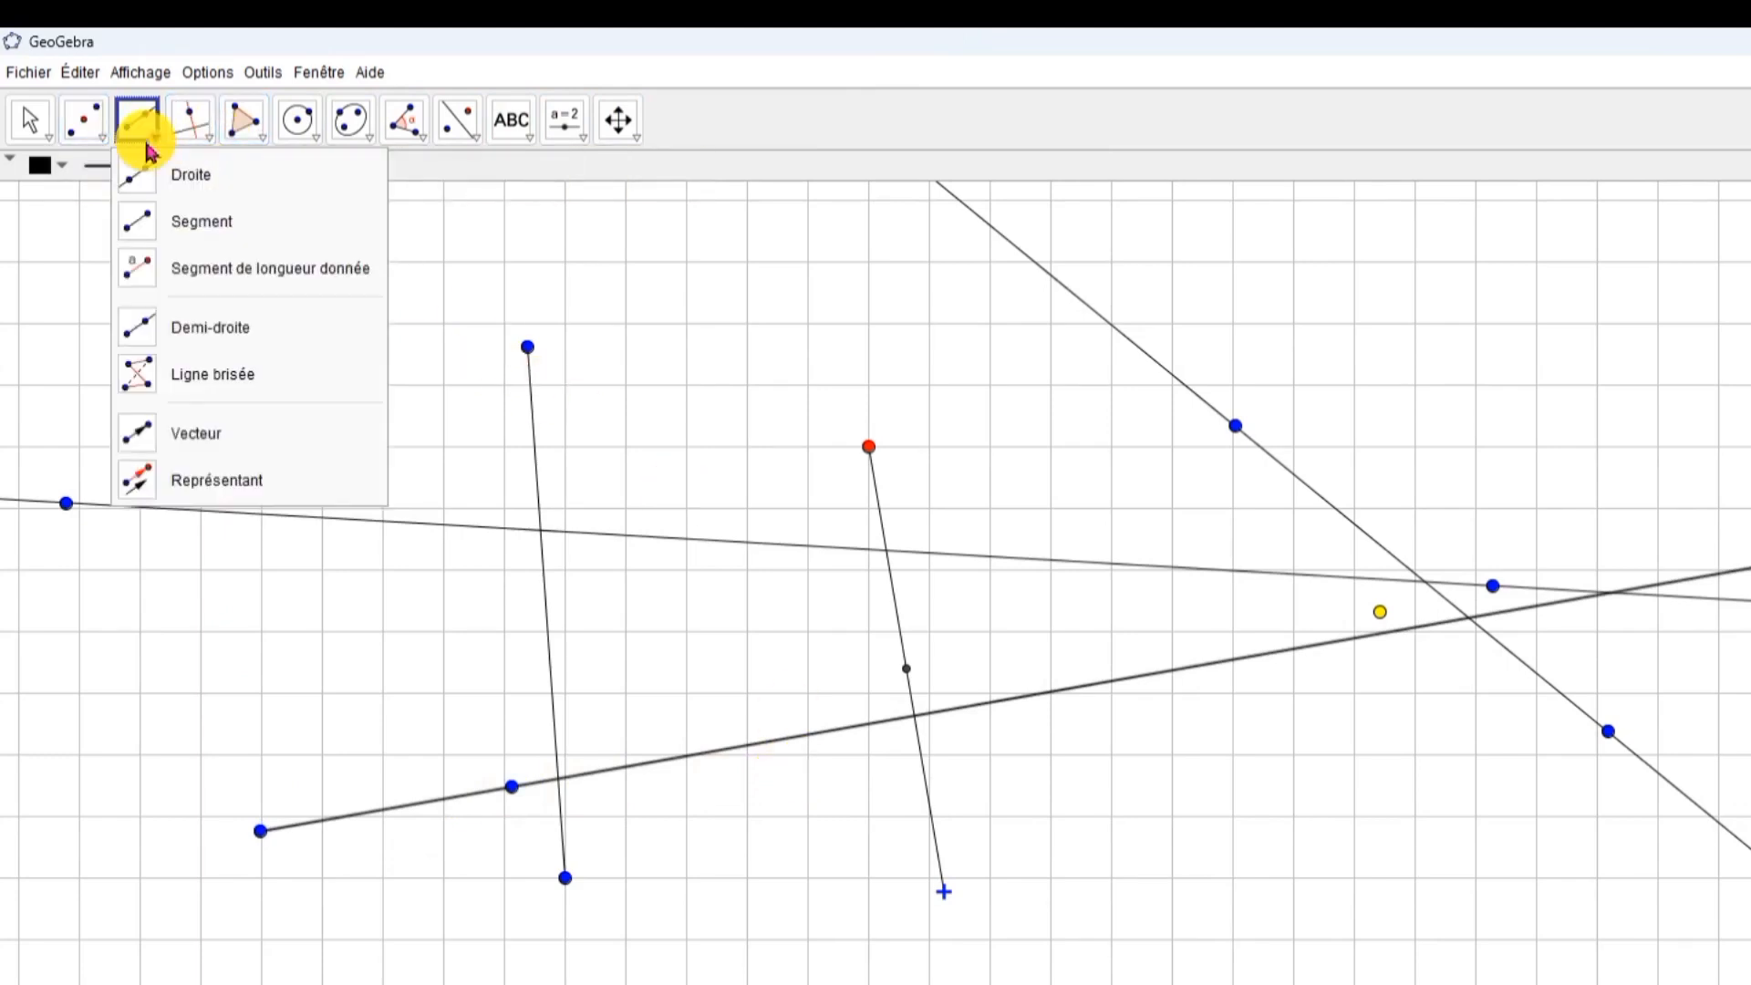
{"action": "left_click", "coordinate": [182, 431]}
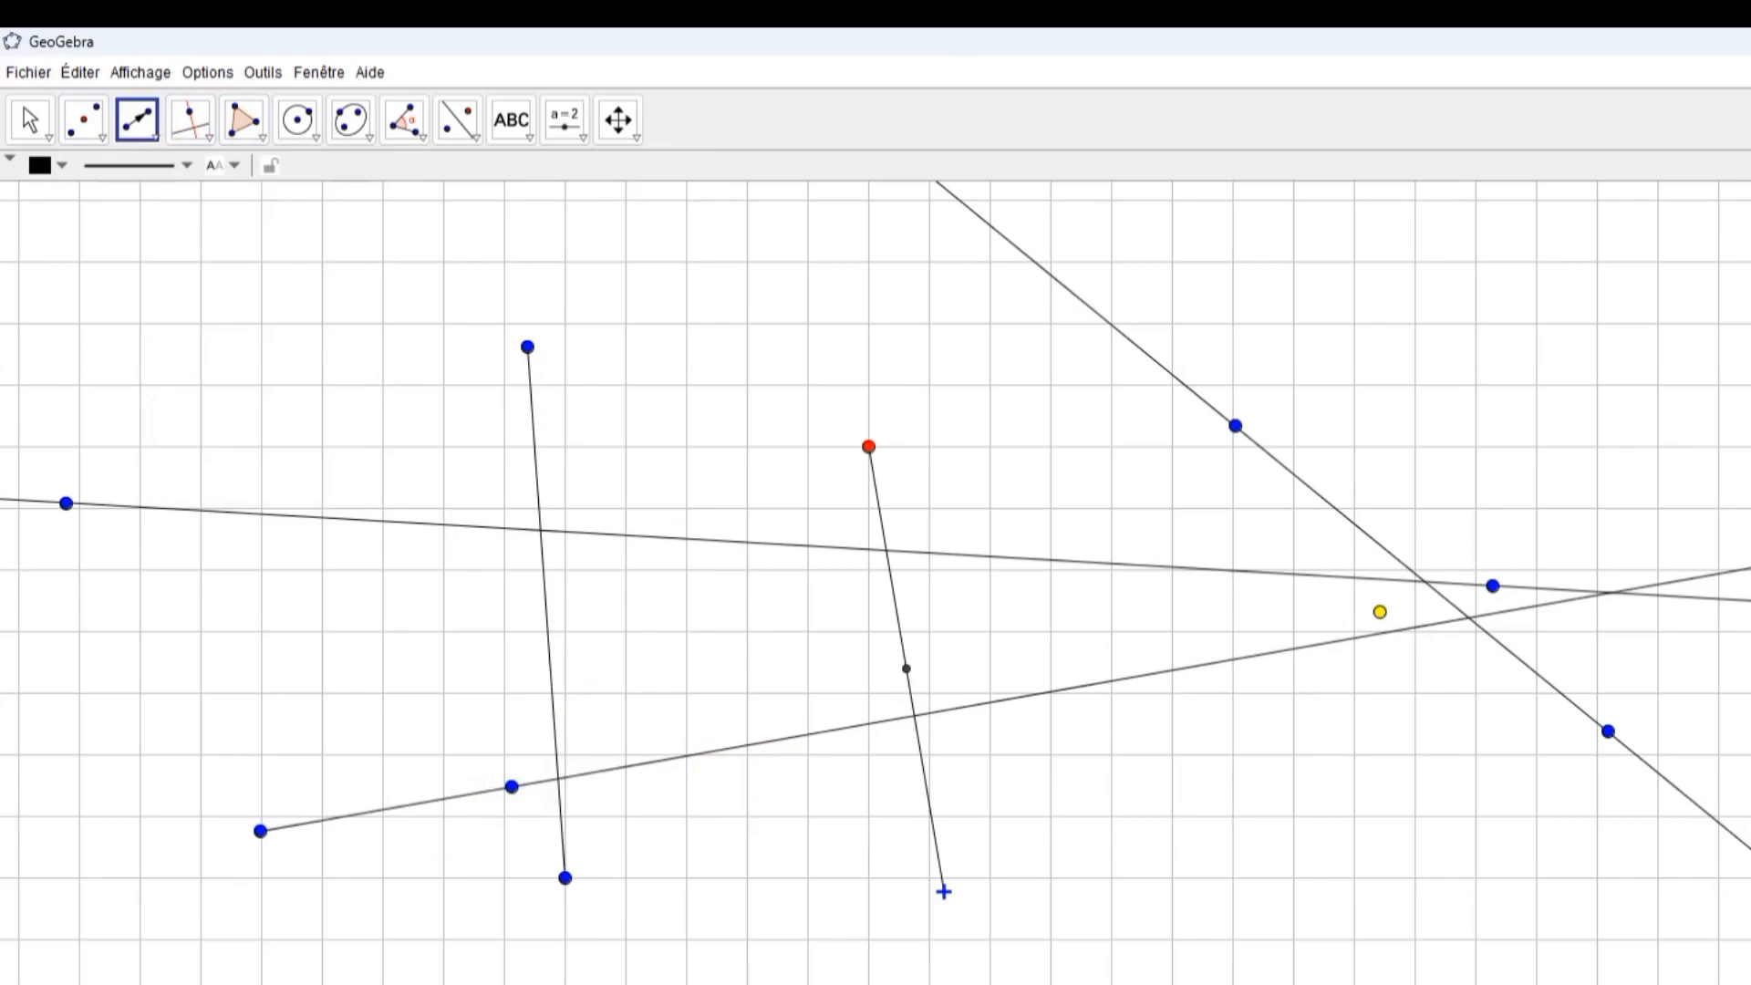
{"action": "left_click", "coordinate": [1482, 971]}
{"action": "left_click", "coordinate": [1181, 846]}
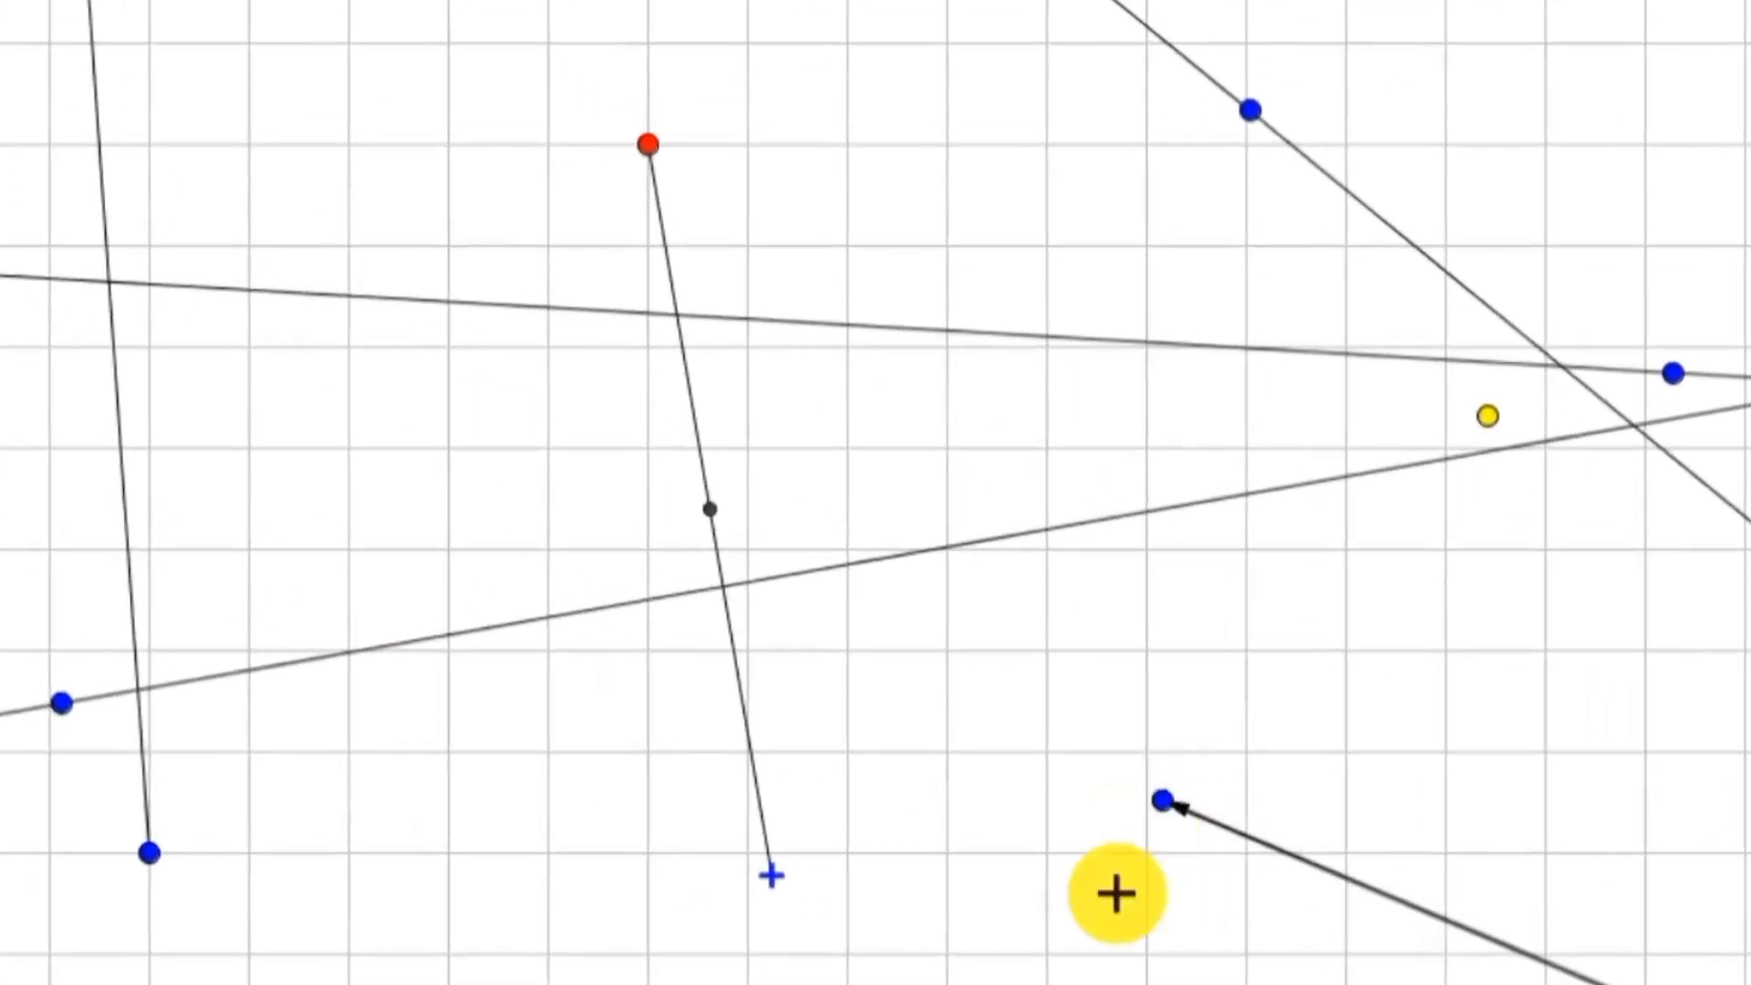
Construct a perpendicular to the nearly horizontal line through a new point between the two segments
{"action": "left_click", "coordinate": [190, 119]}
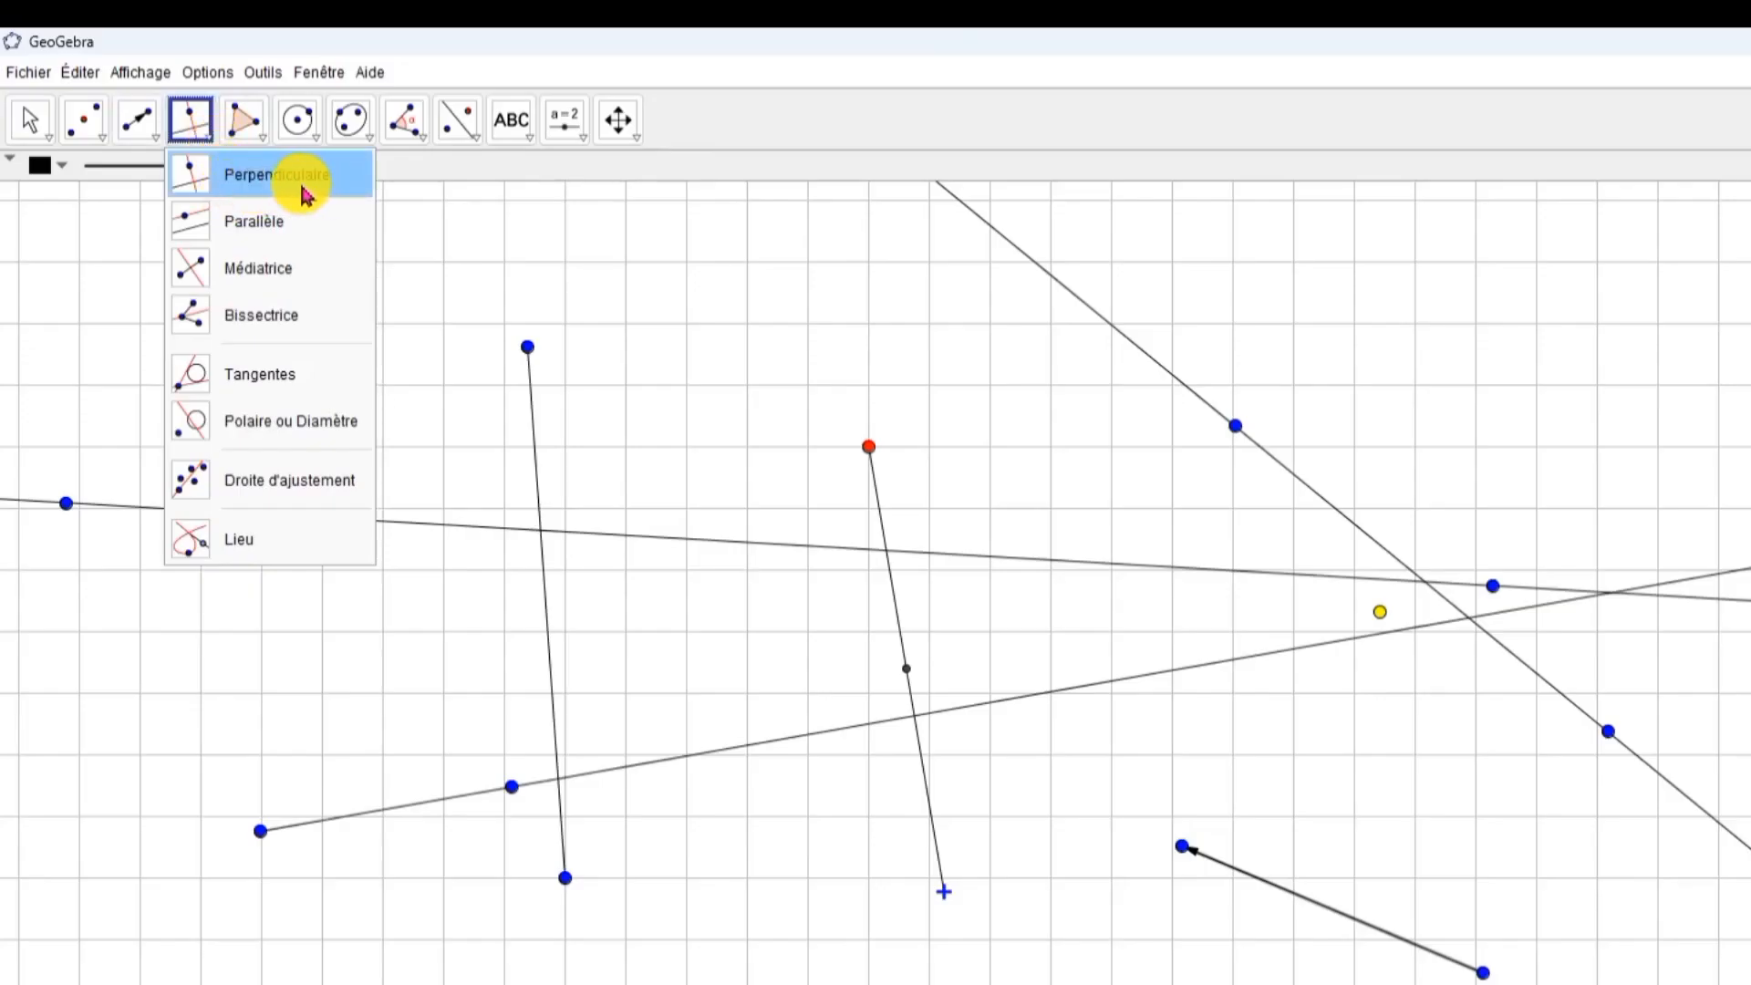
{"action": "left_click", "coordinate": [299, 181]}
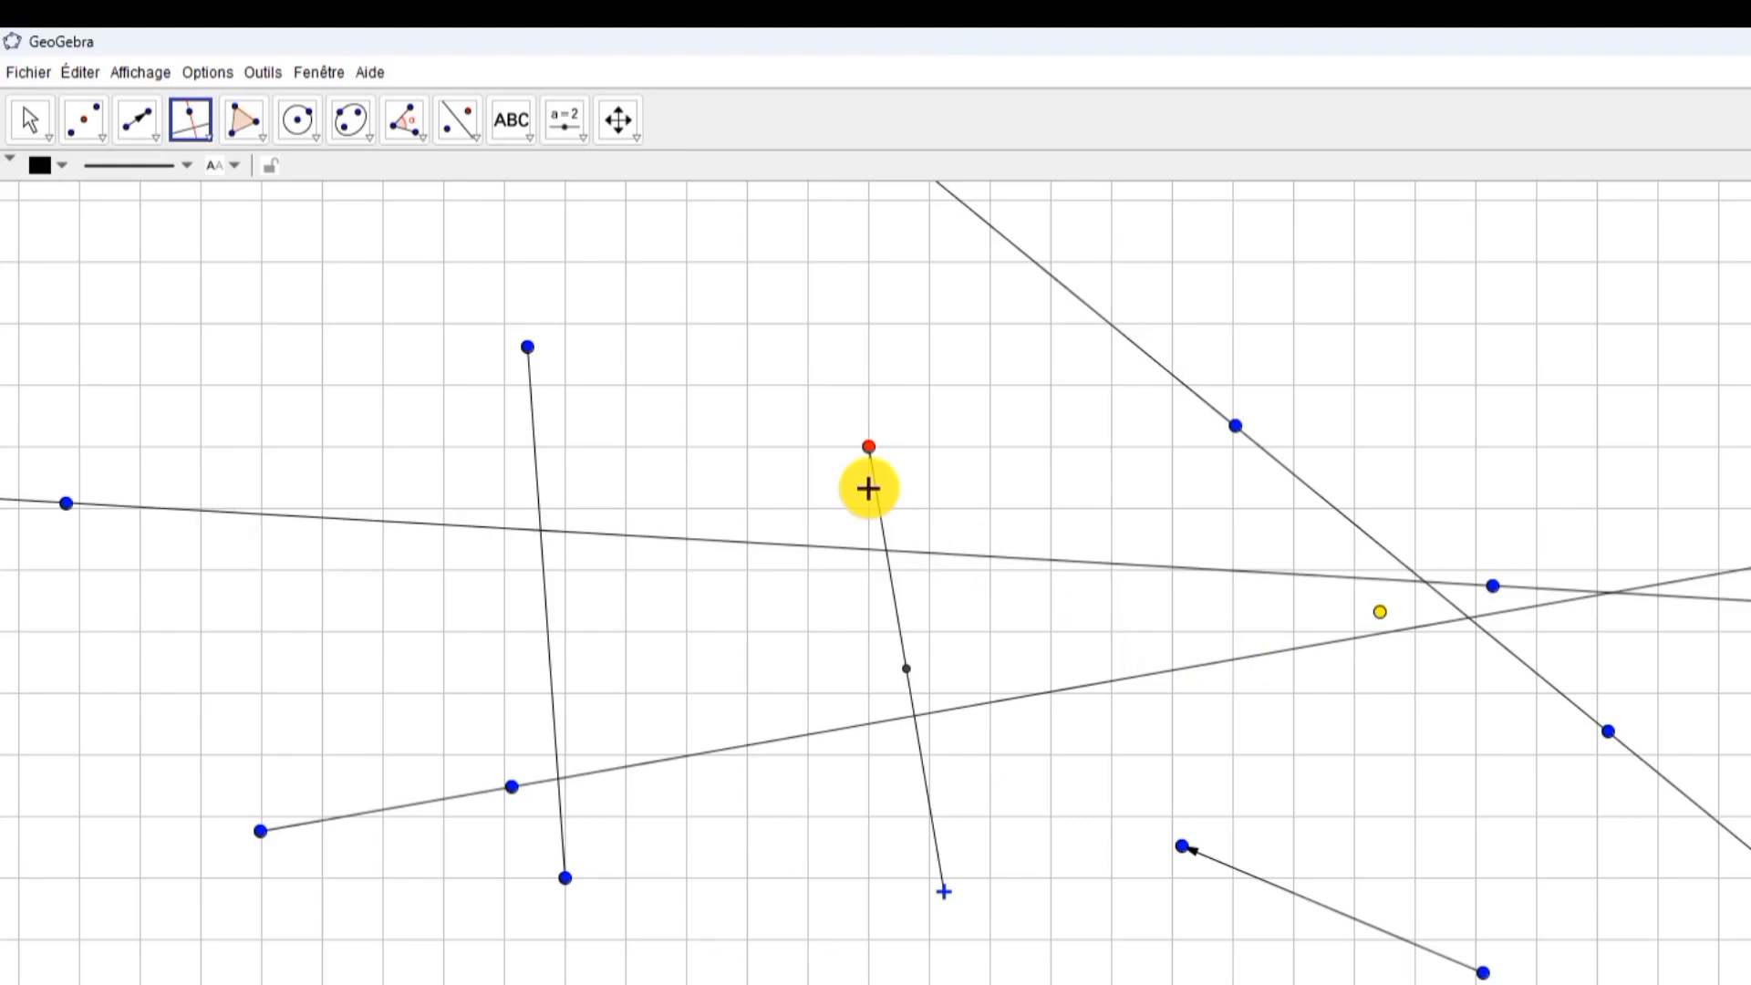
{"action": "left_click", "coordinate": [707, 539]}
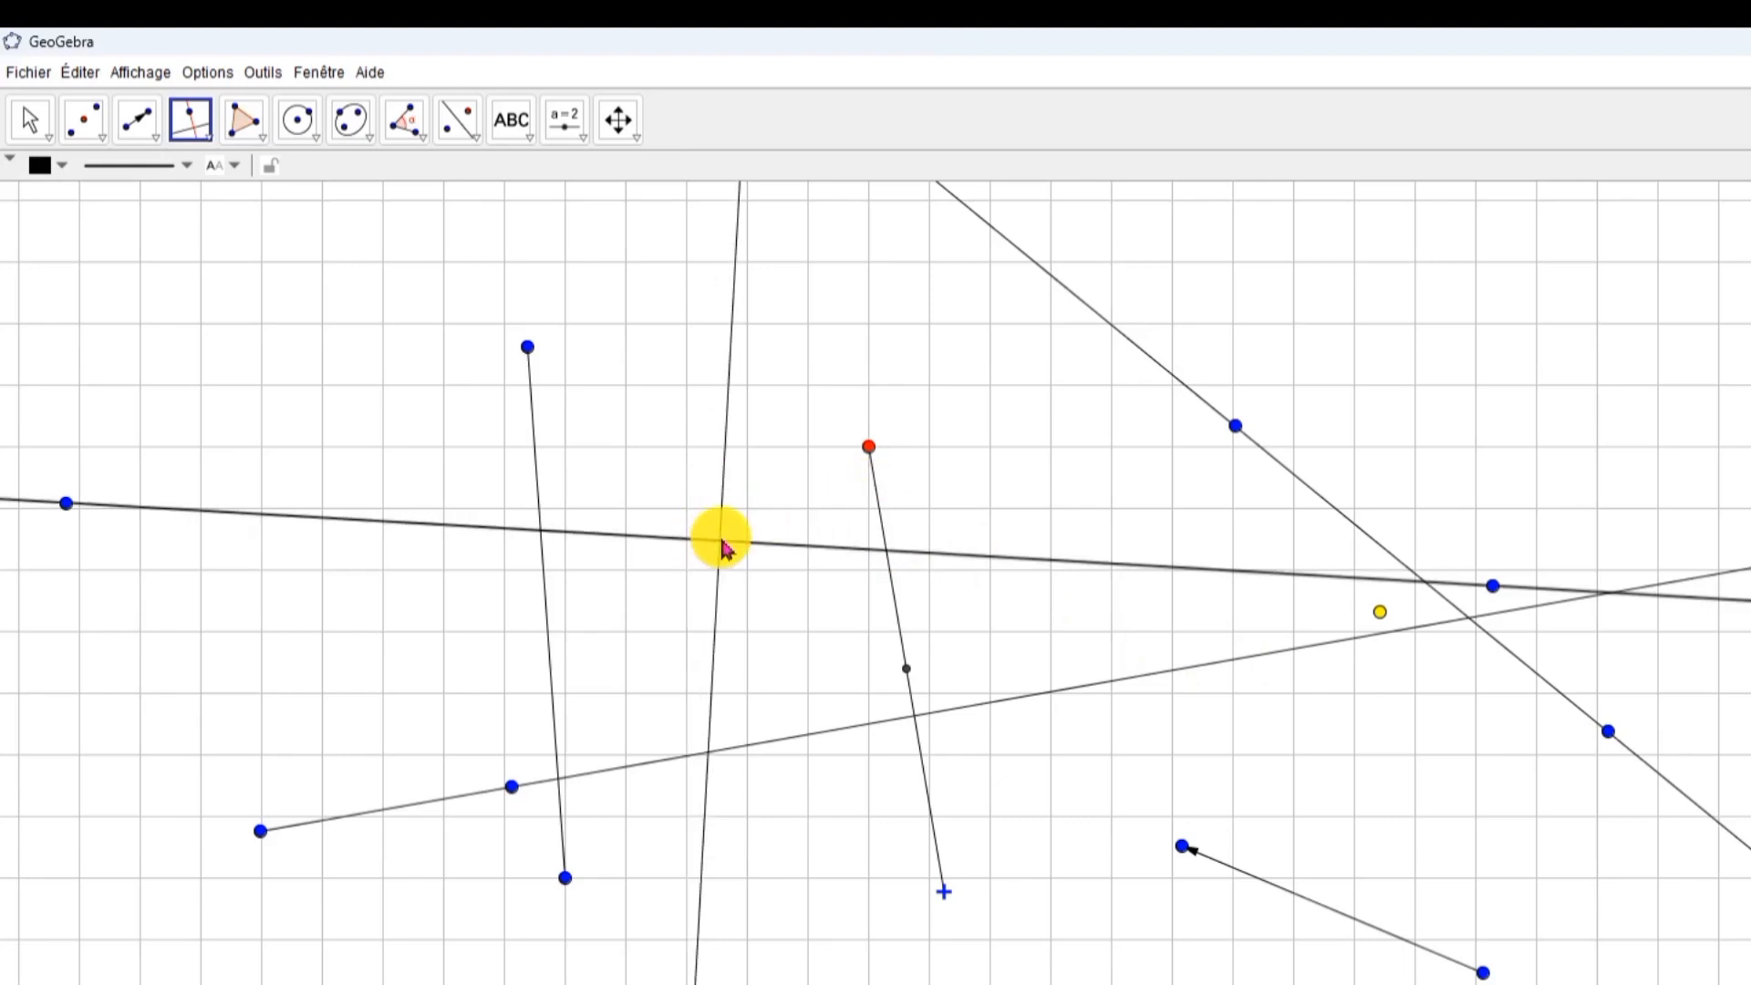
{"action": "left_click", "coordinate": [729, 537]}
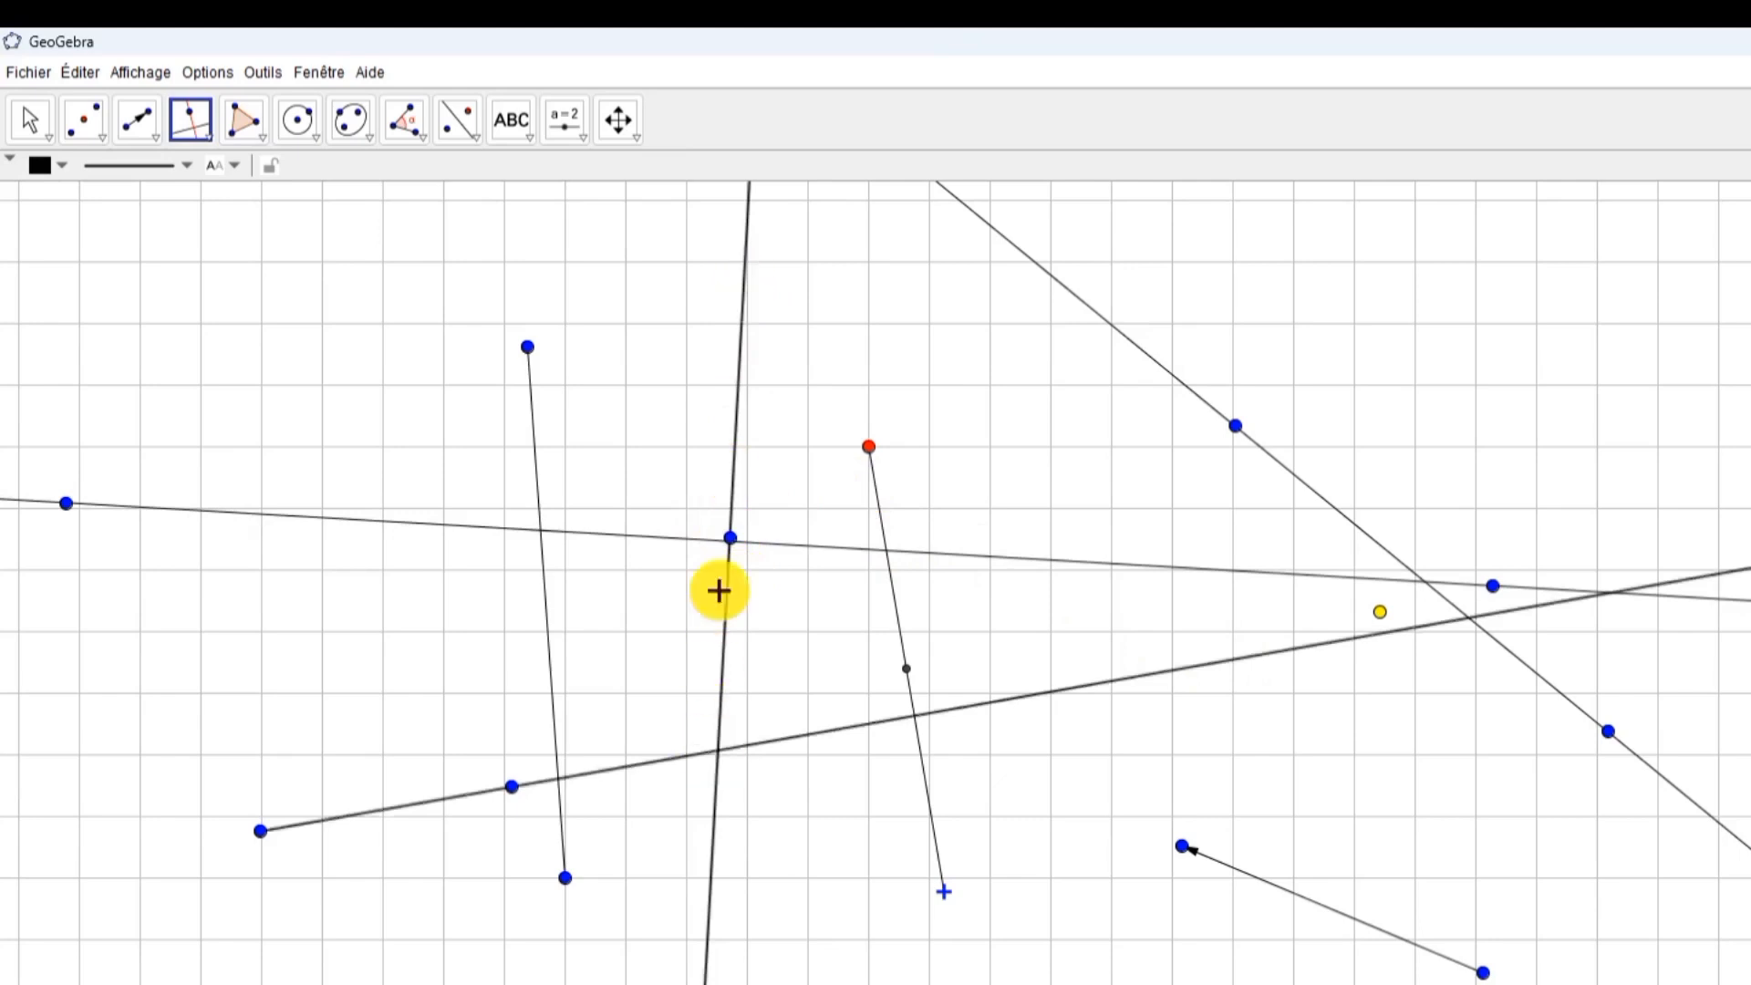
Construct a parallel to the perpendicular through a new point on the nearly horizontal line, right of the red point's segment
{"action": "left_click", "coordinate": [217, 140]}
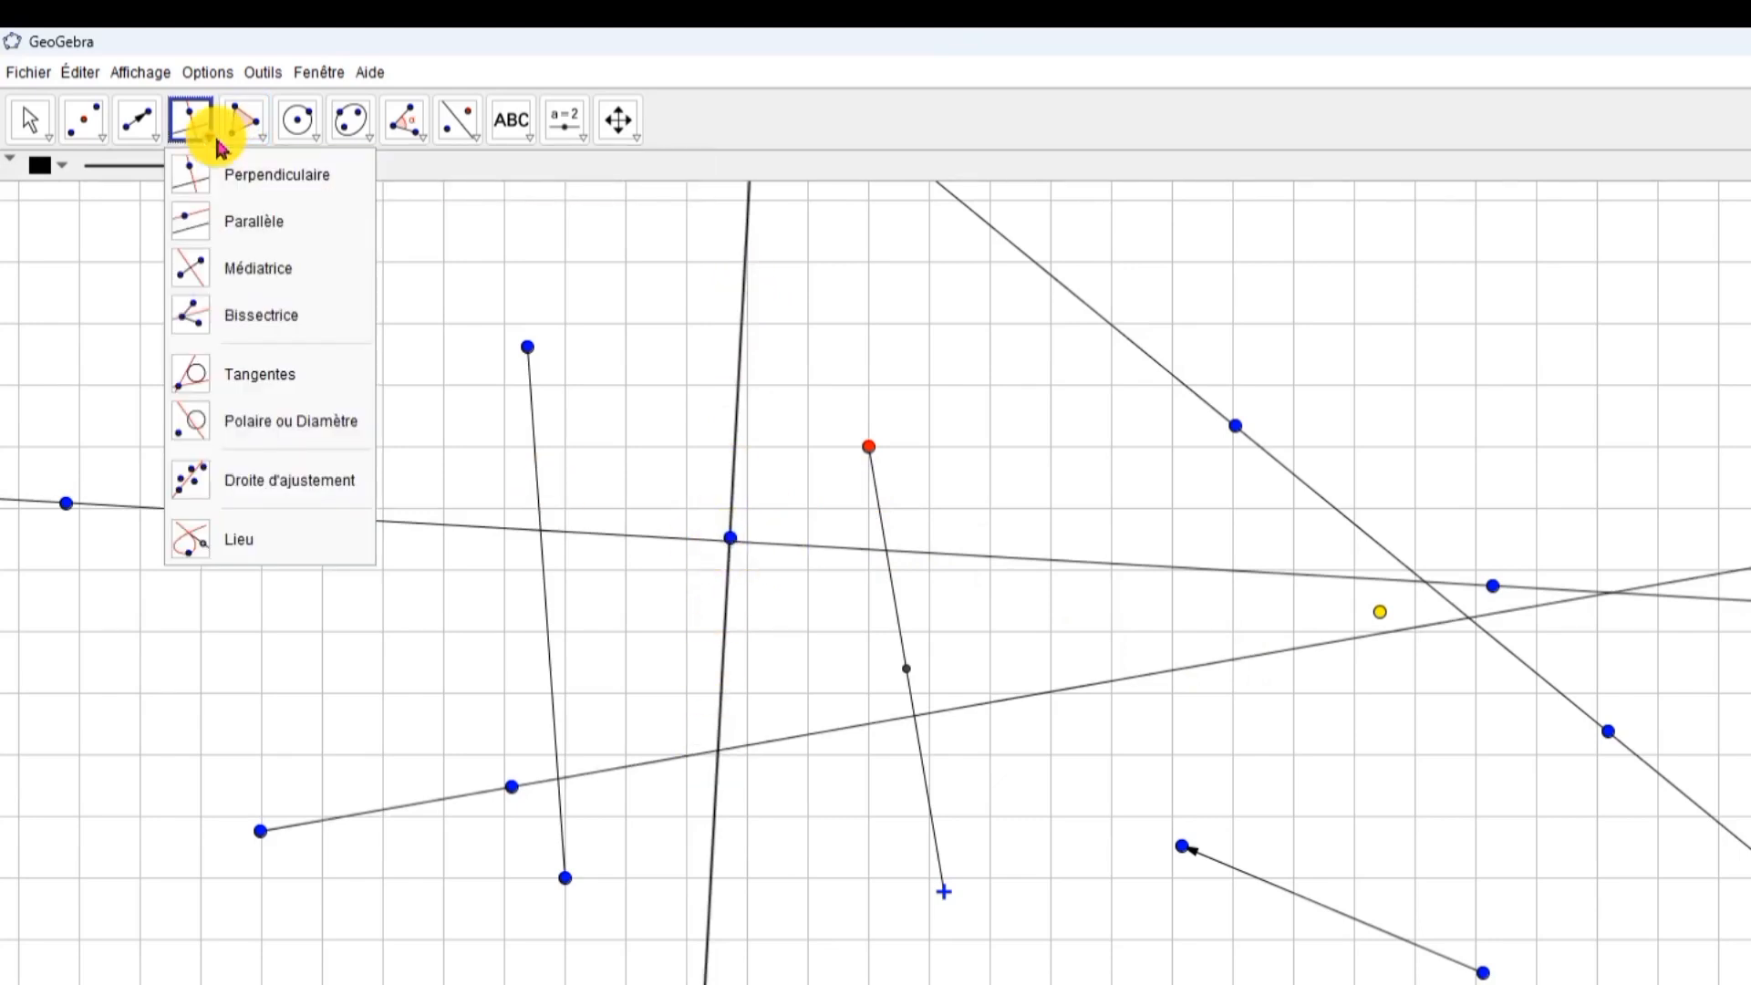
{"action": "left_click", "coordinate": [245, 230]}
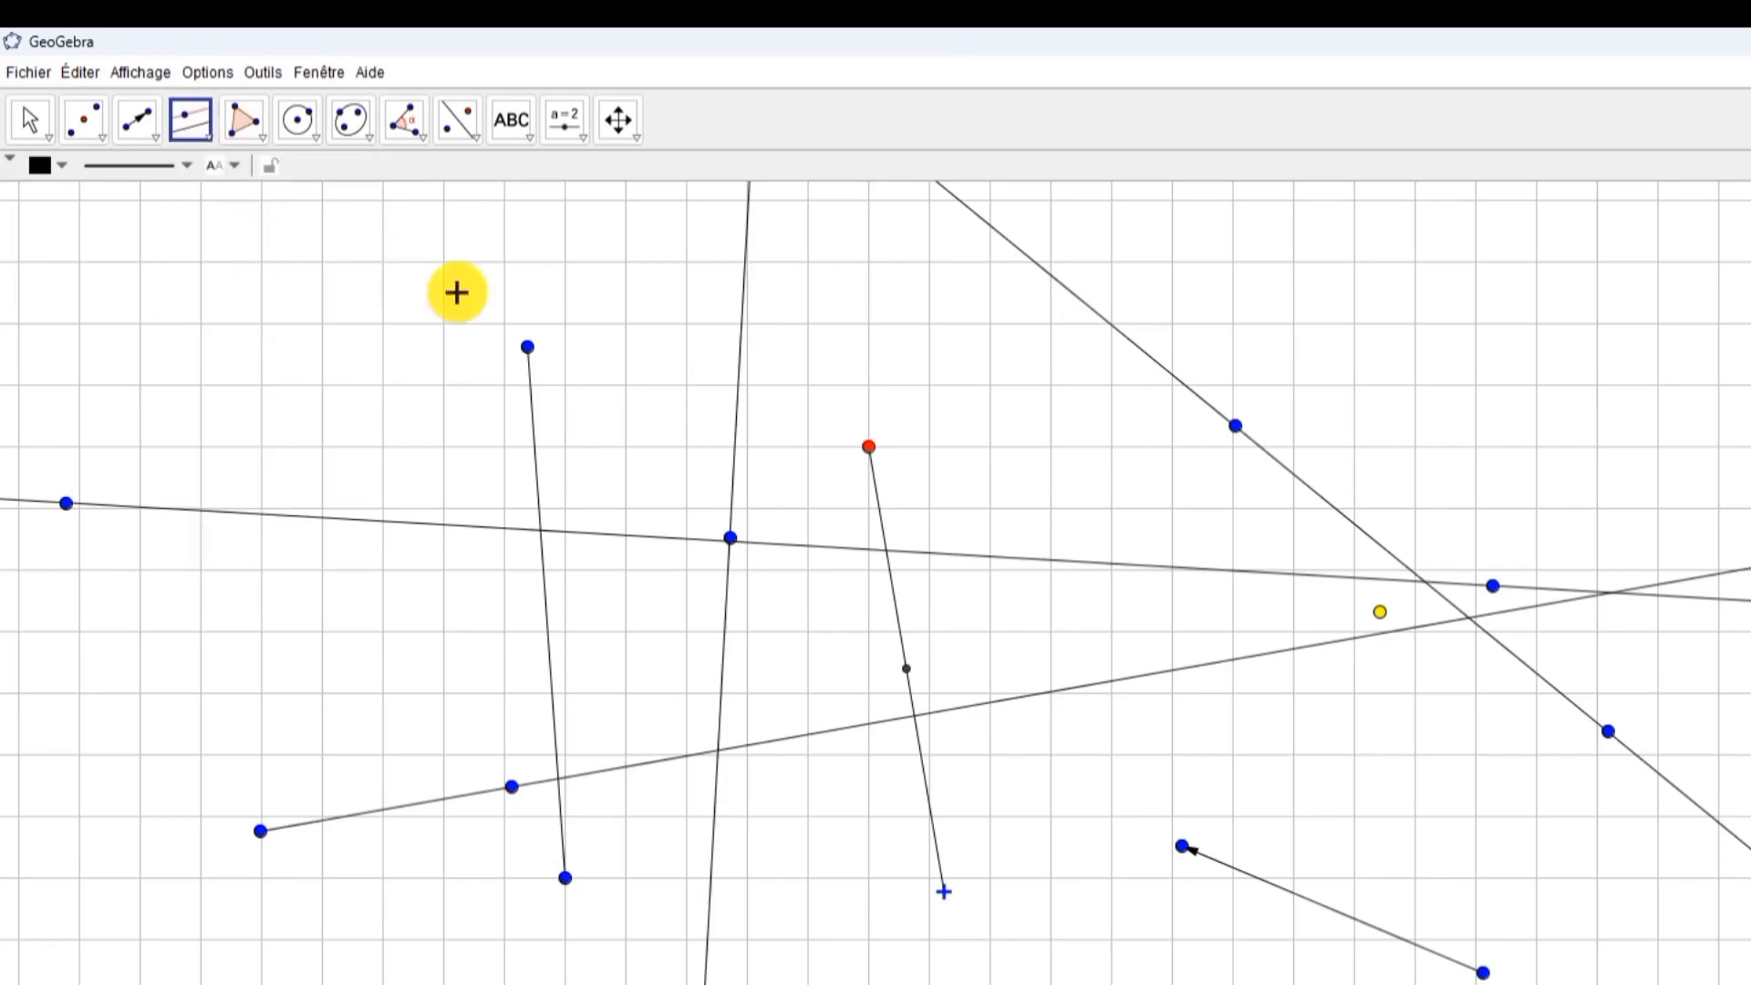
{"action": "left_click", "coordinate": [734, 406]}
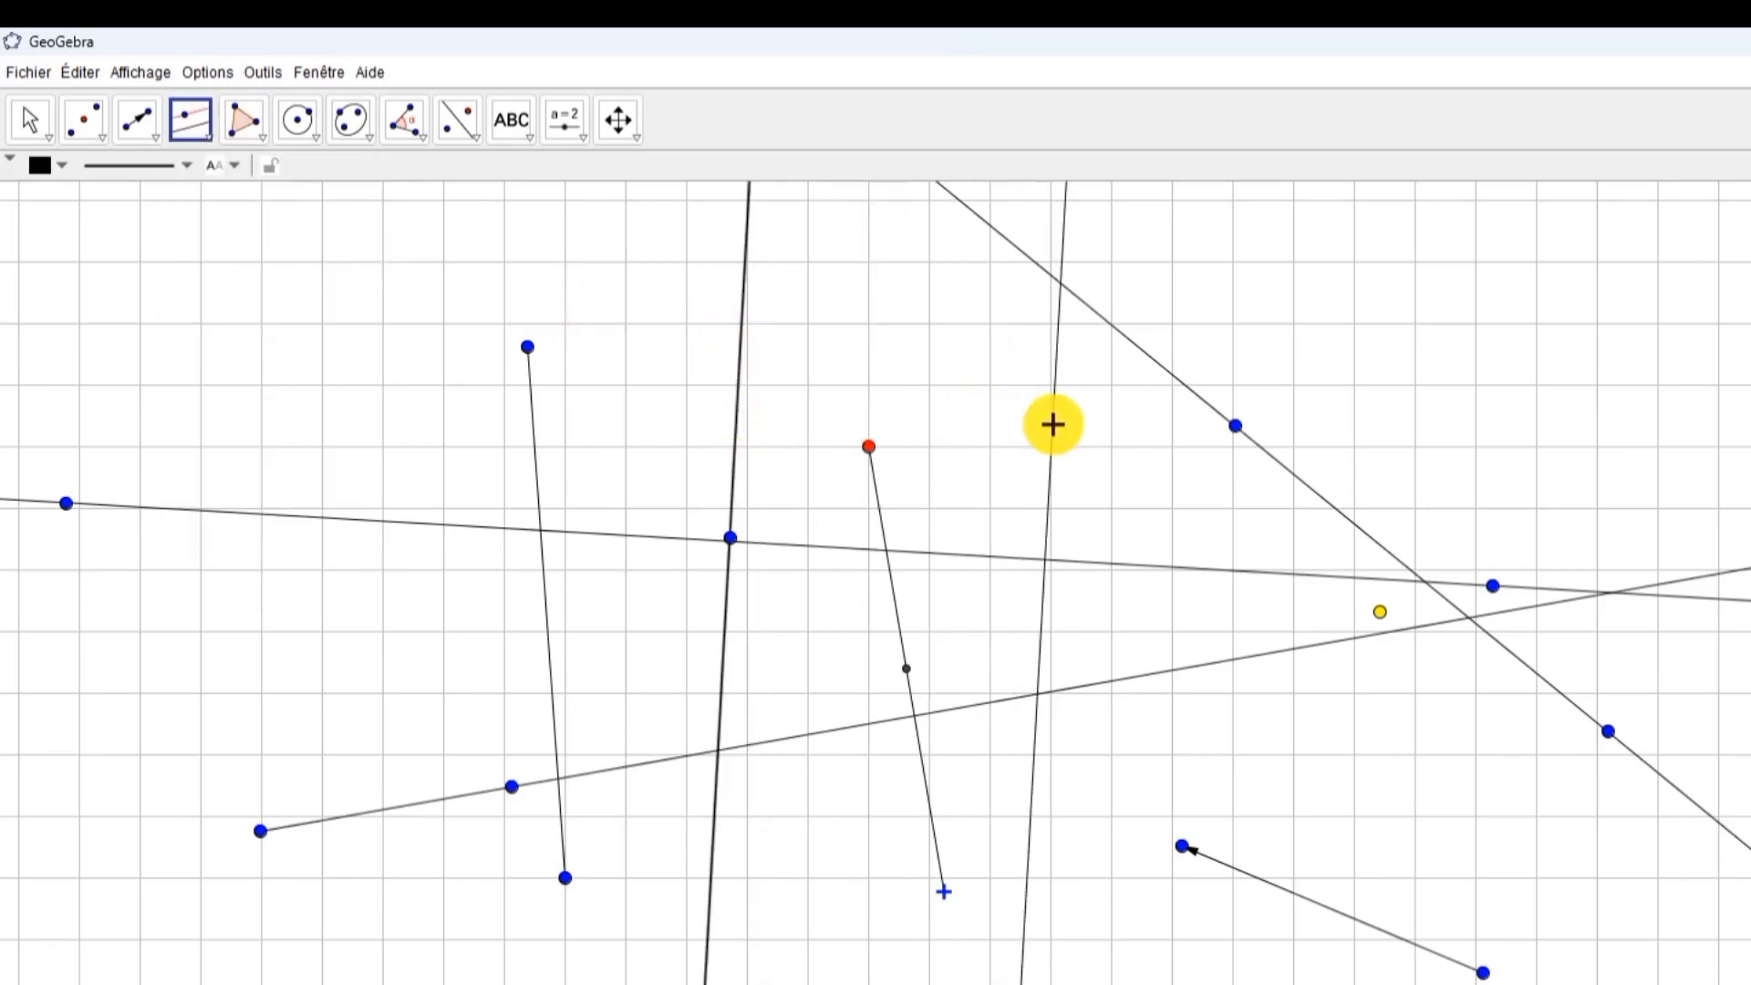
{"action": "left_click", "coordinate": [1053, 560]}
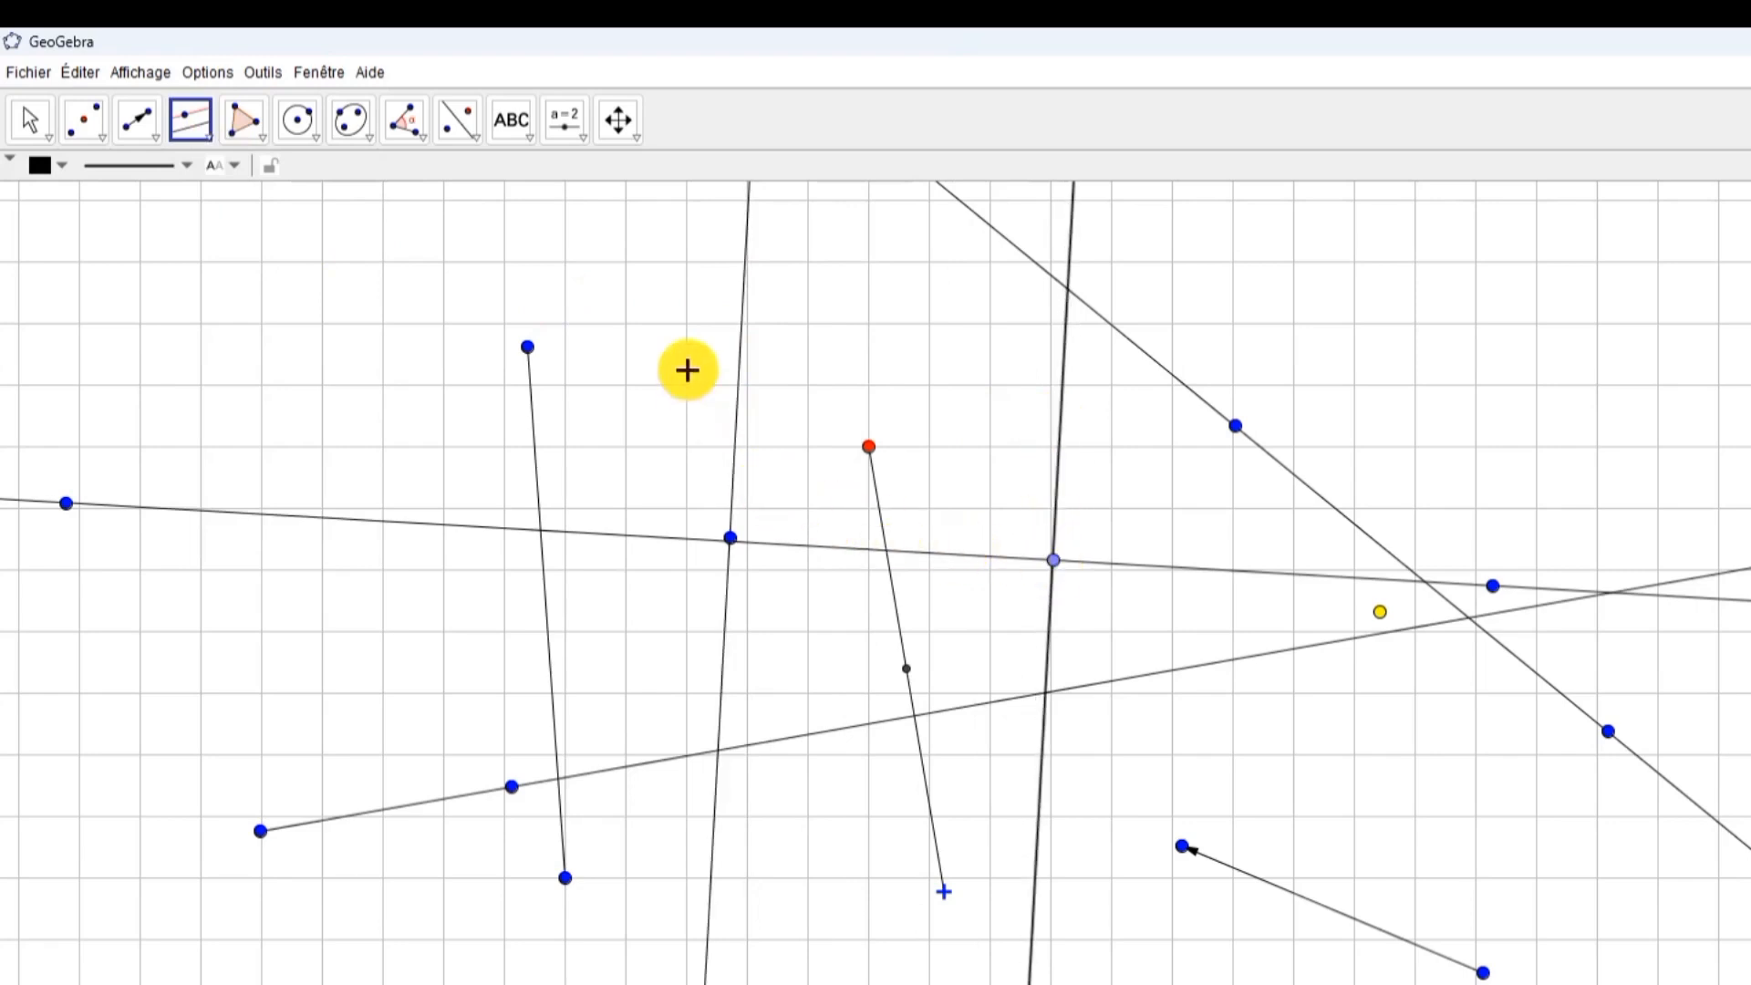
Construct a parallel to the leftmost segment on its left side and a parallel to the ray above it
{"action": "left_click", "coordinate": [532, 429]}
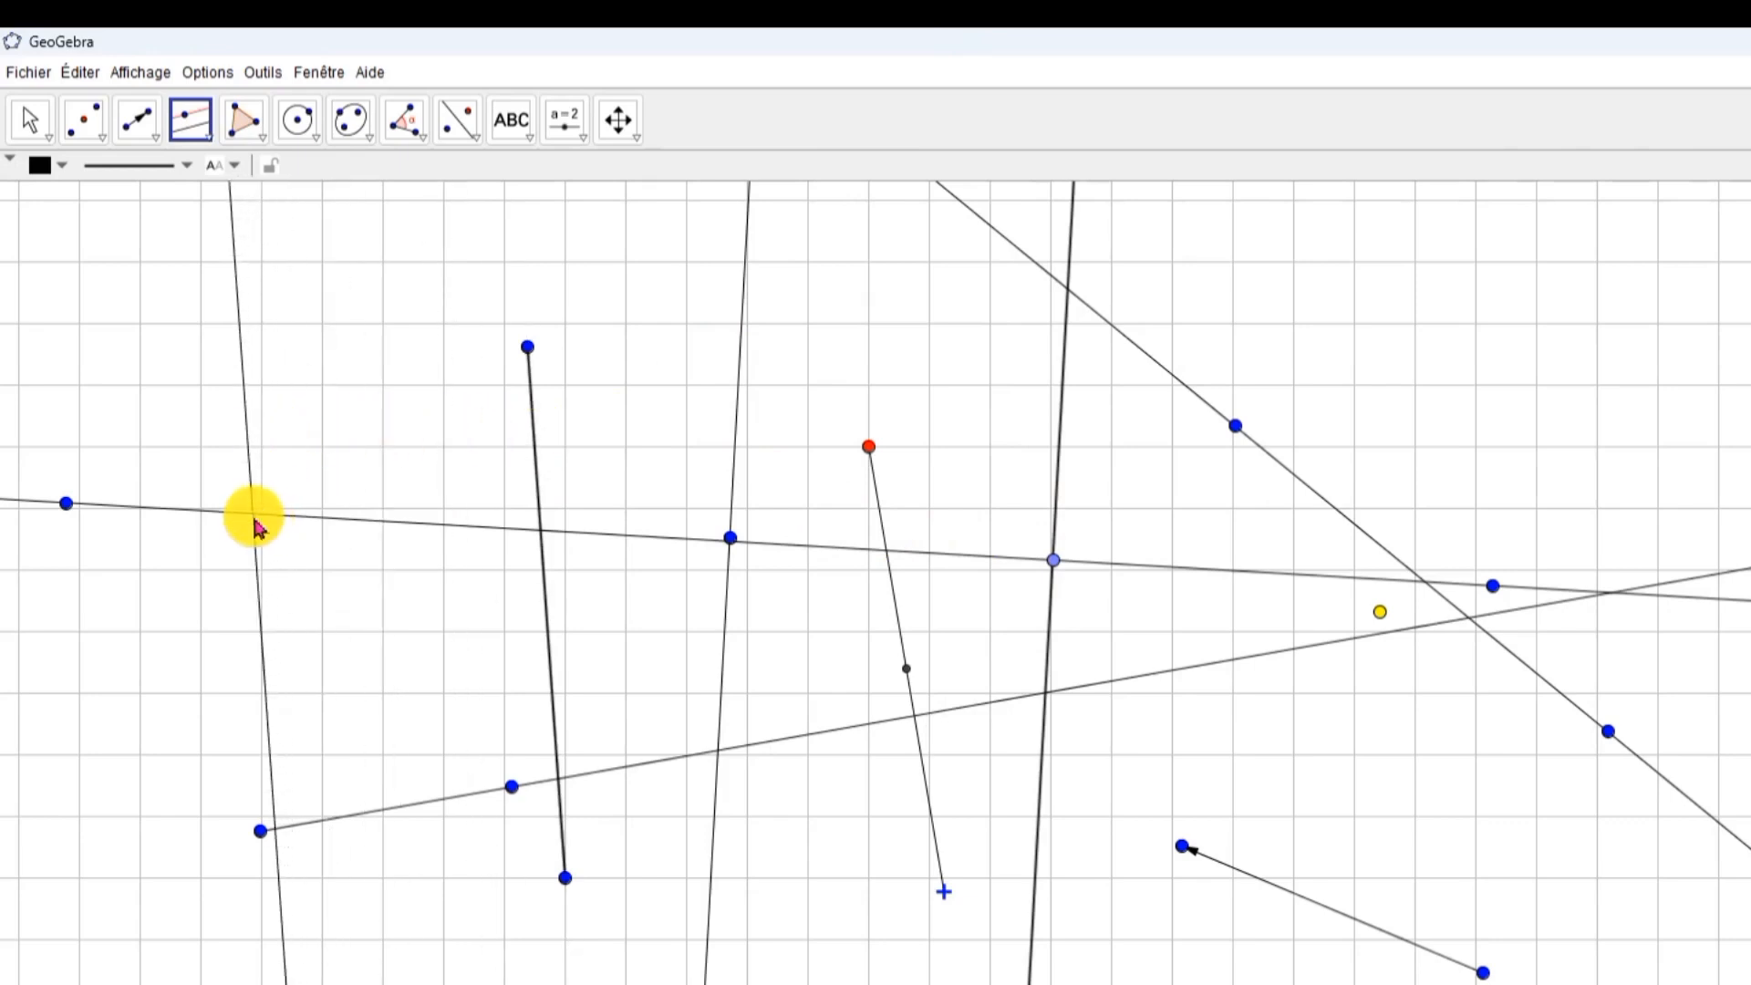
{"action": "left_click", "coordinate": [251, 513]}
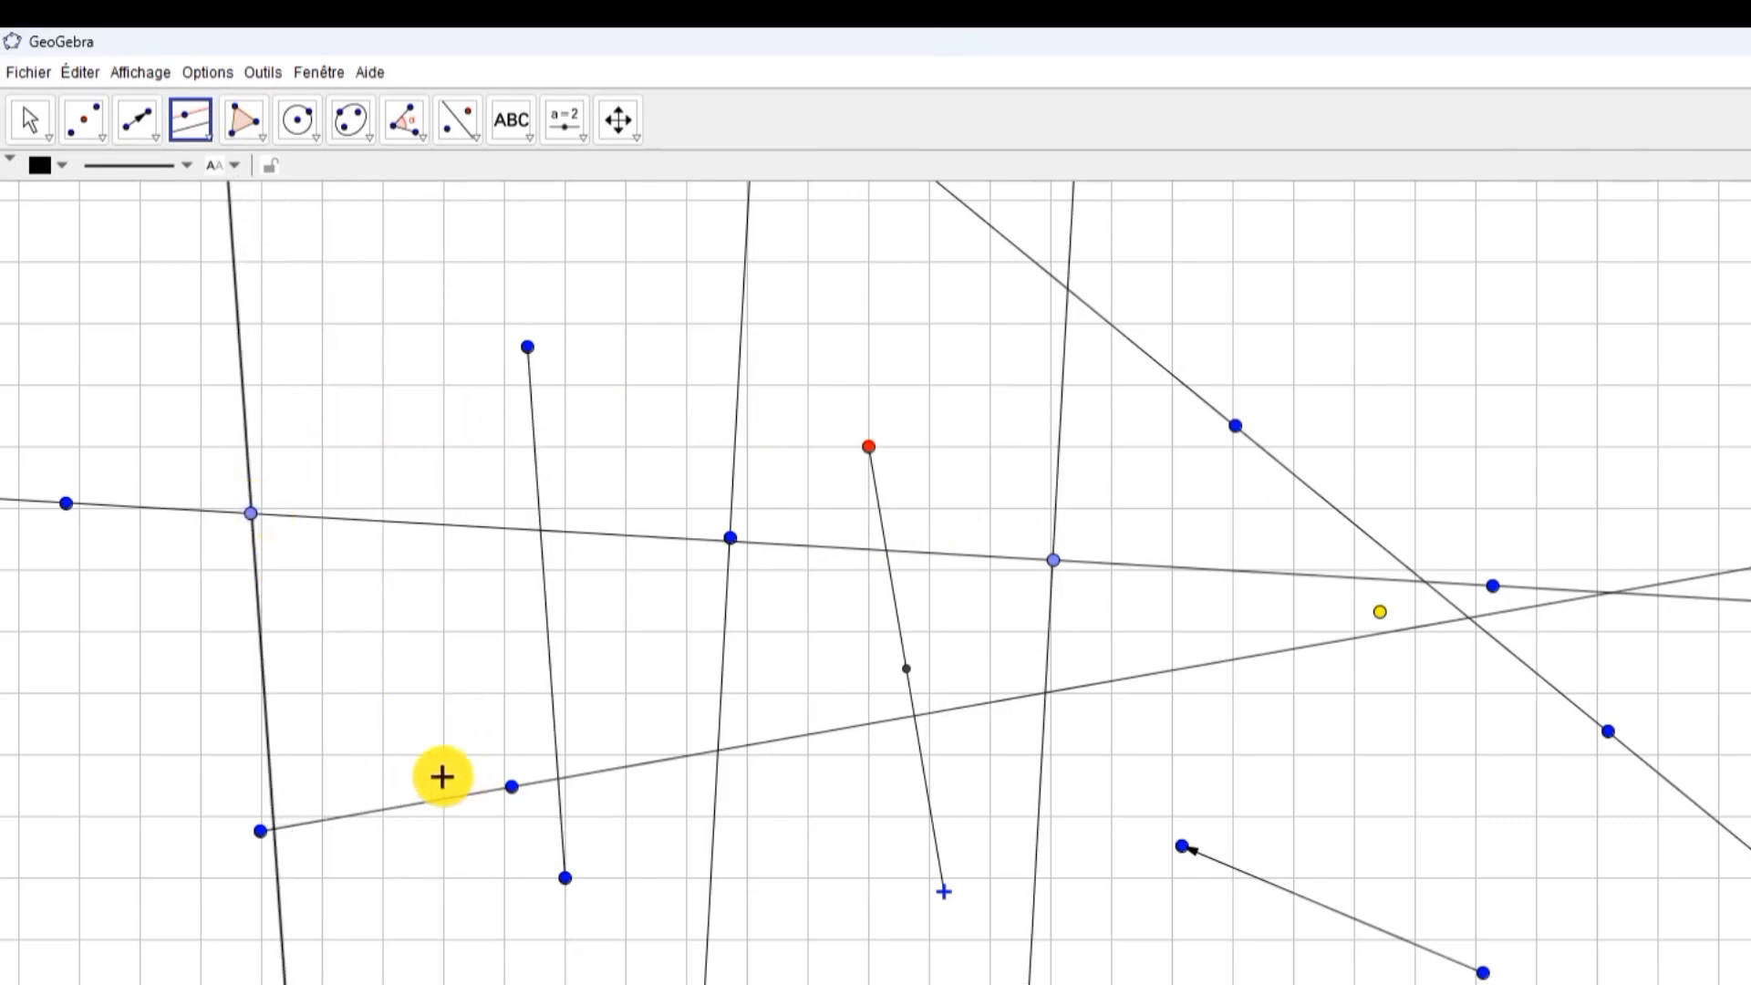
{"action": "left_click", "coordinate": [429, 811]}
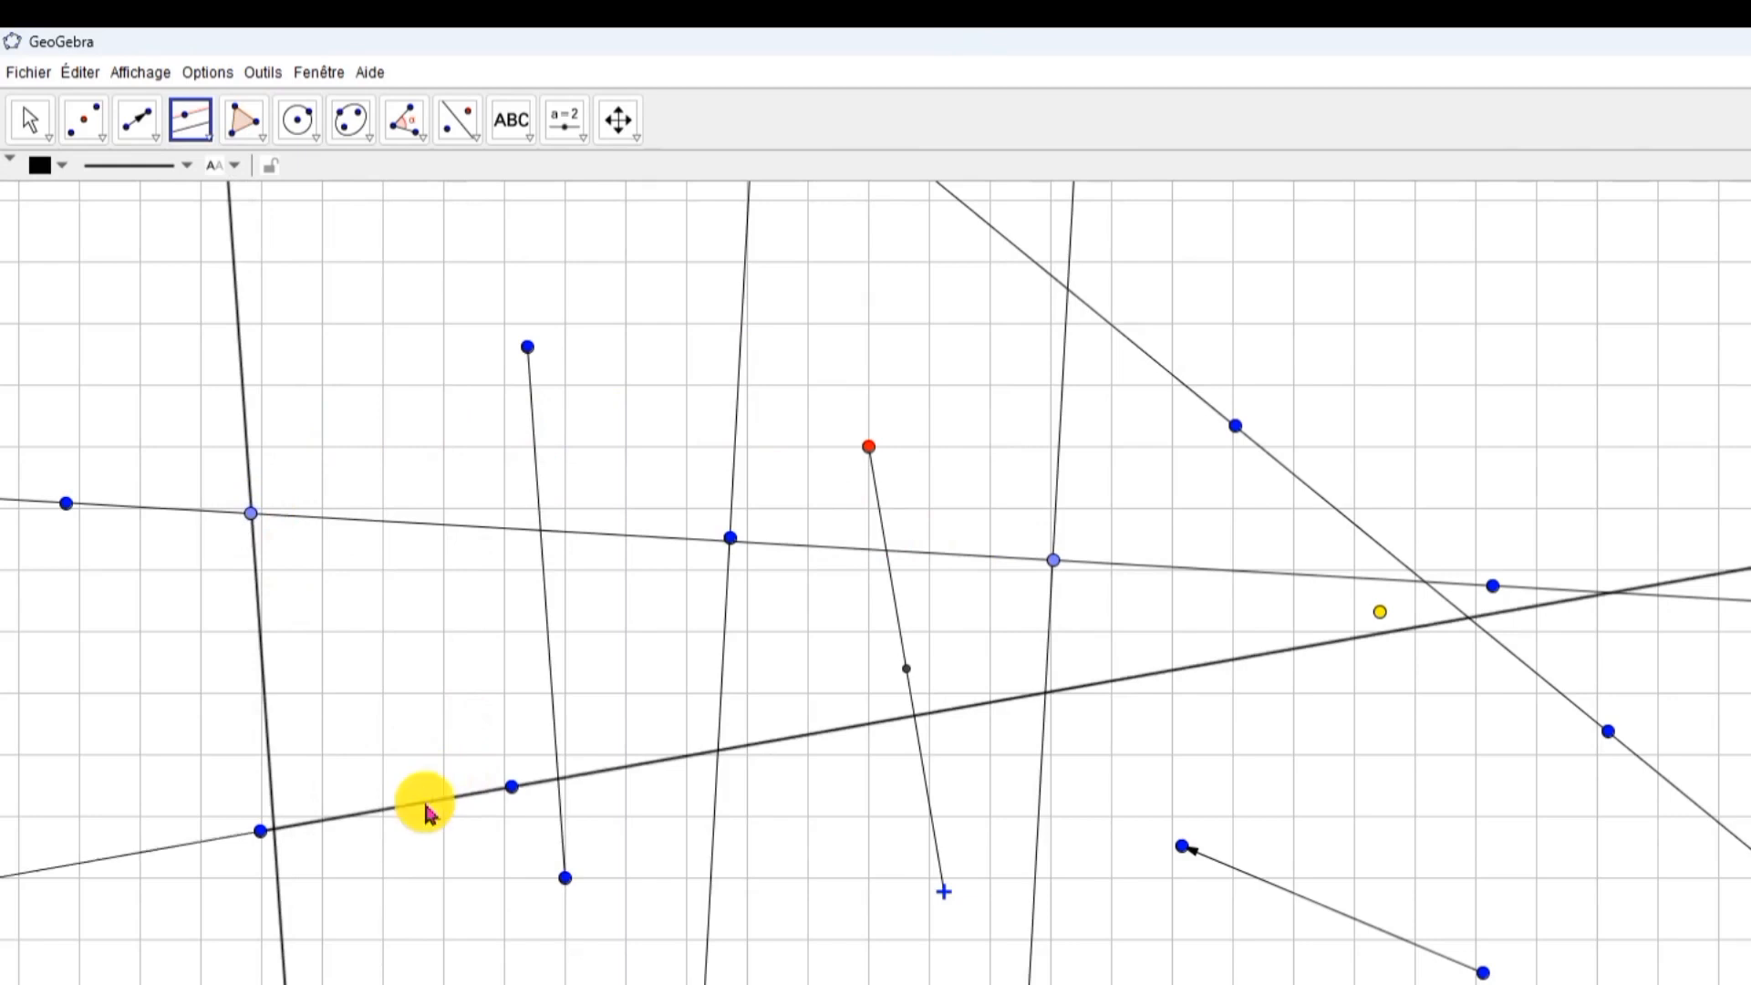
{"action": "left_click", "coordinate": [424, 597]}
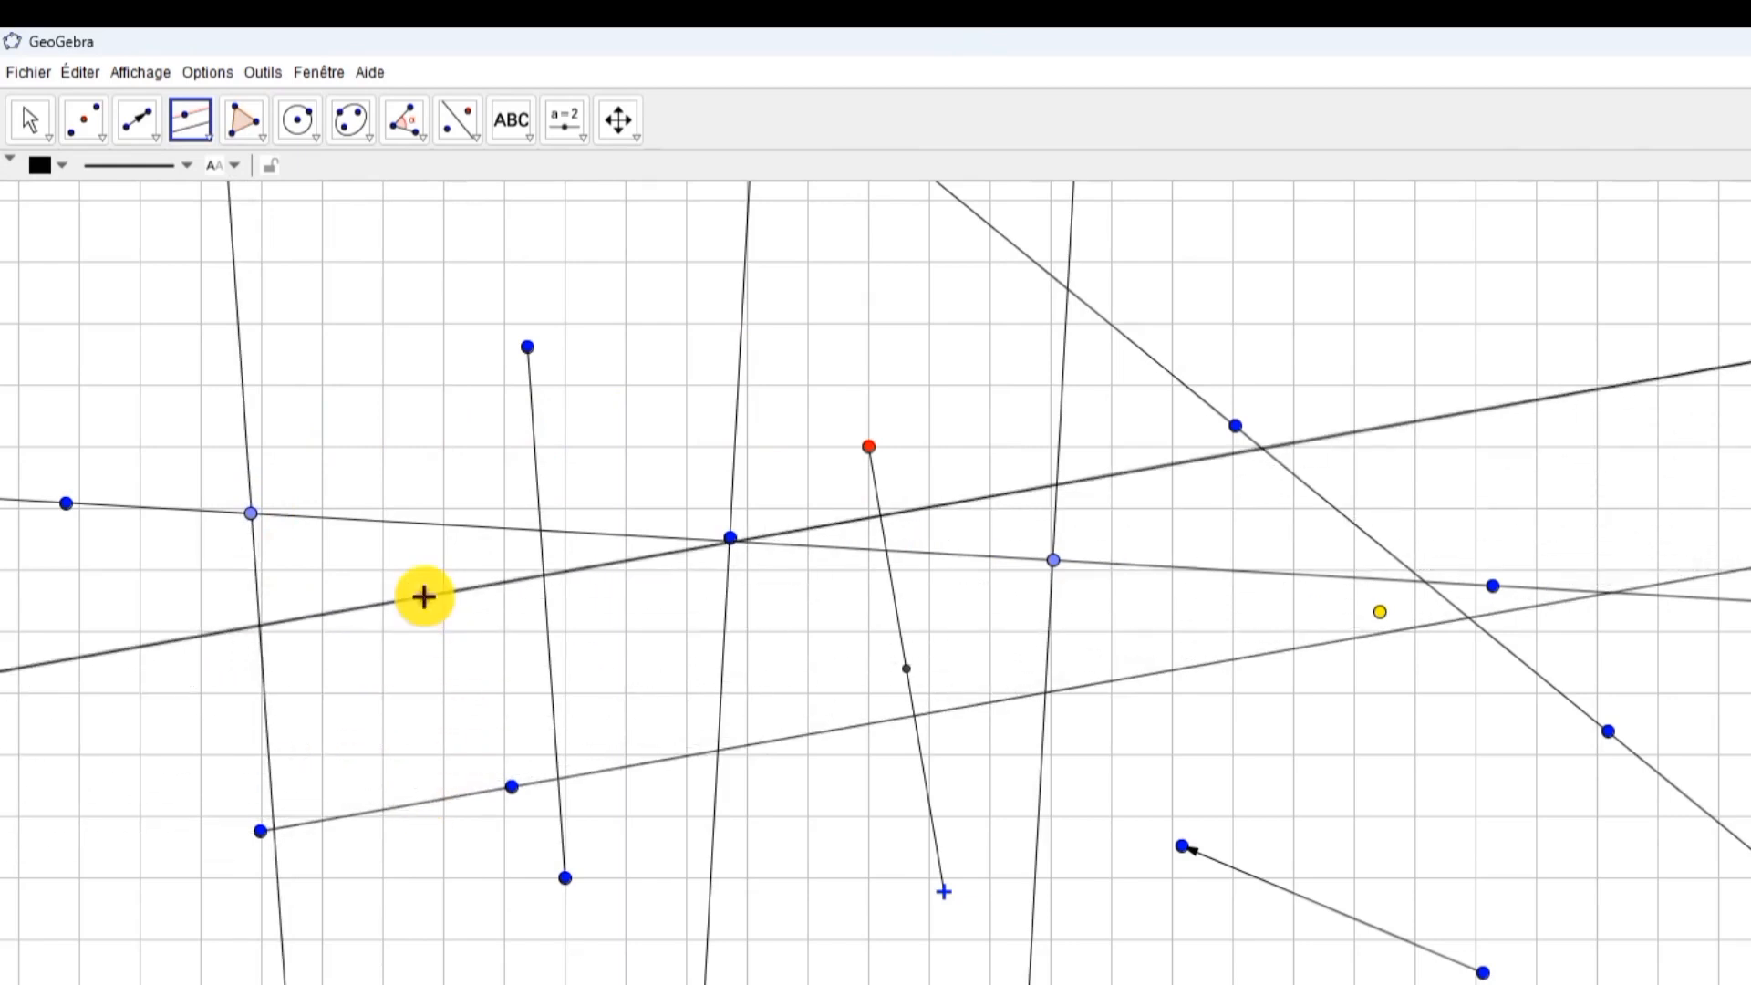
Start a new construction with the axes hidden and the grid shown
{"action": "left_click", "coordinate": [197, 135]}
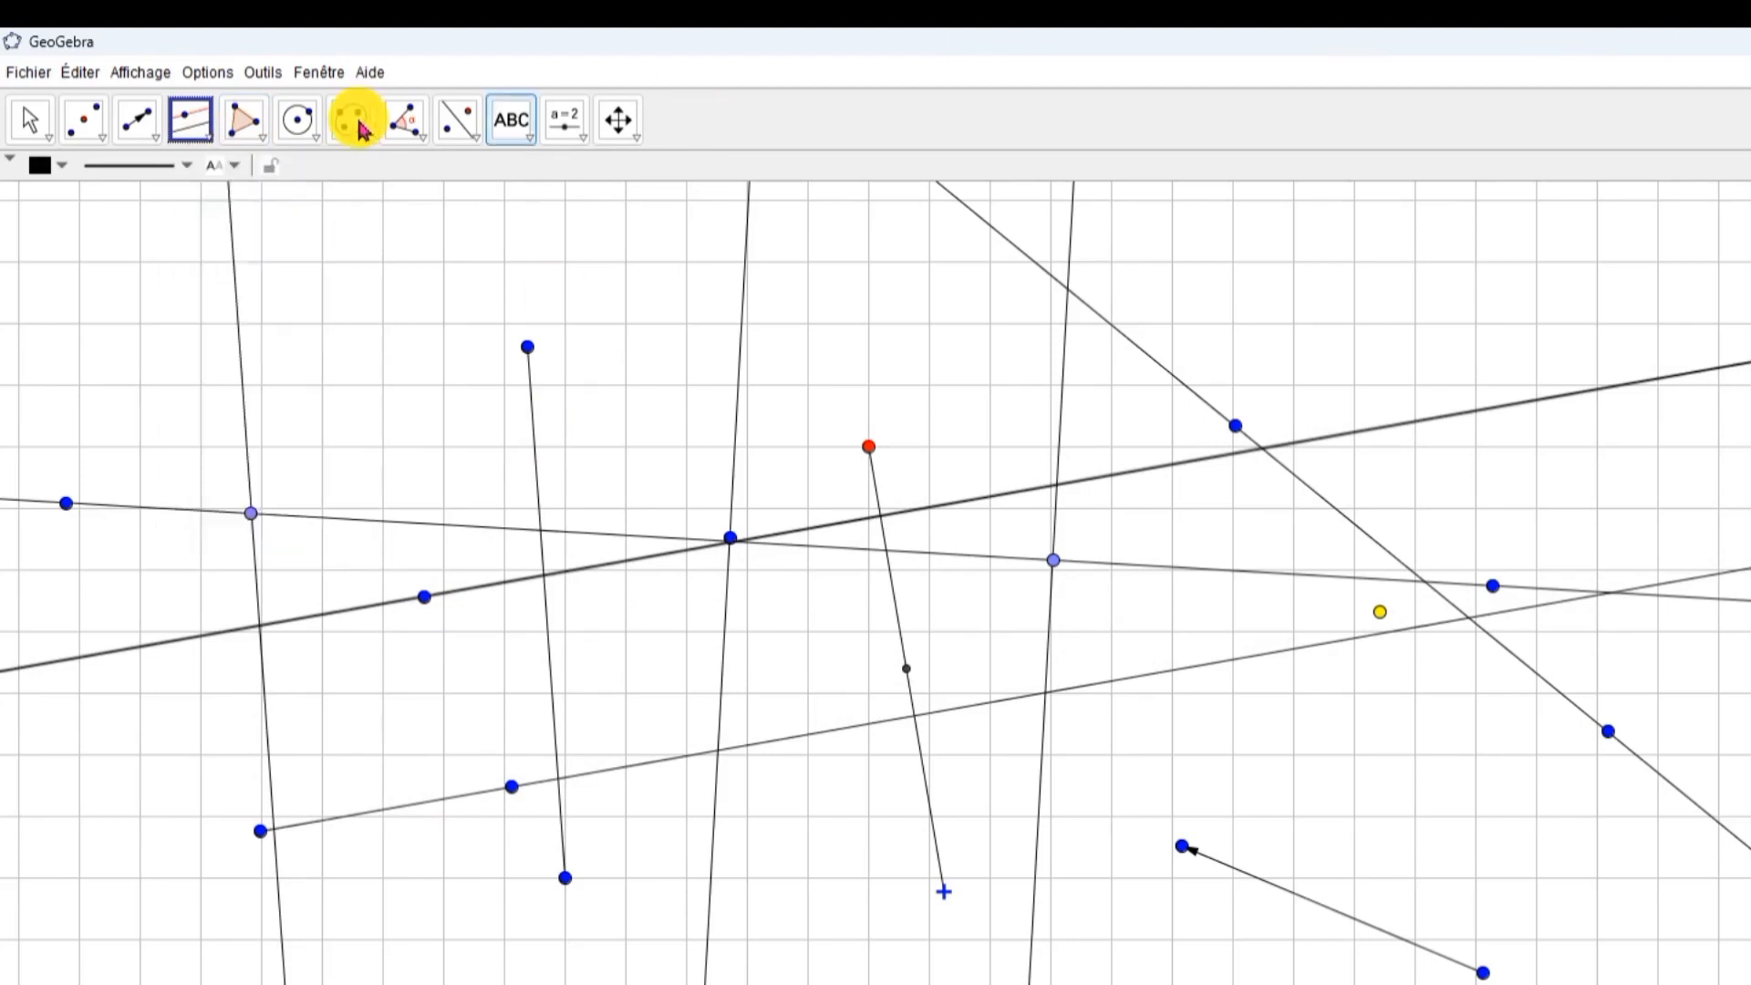
{"action": "left_click", "coordinate": [20, 79]}
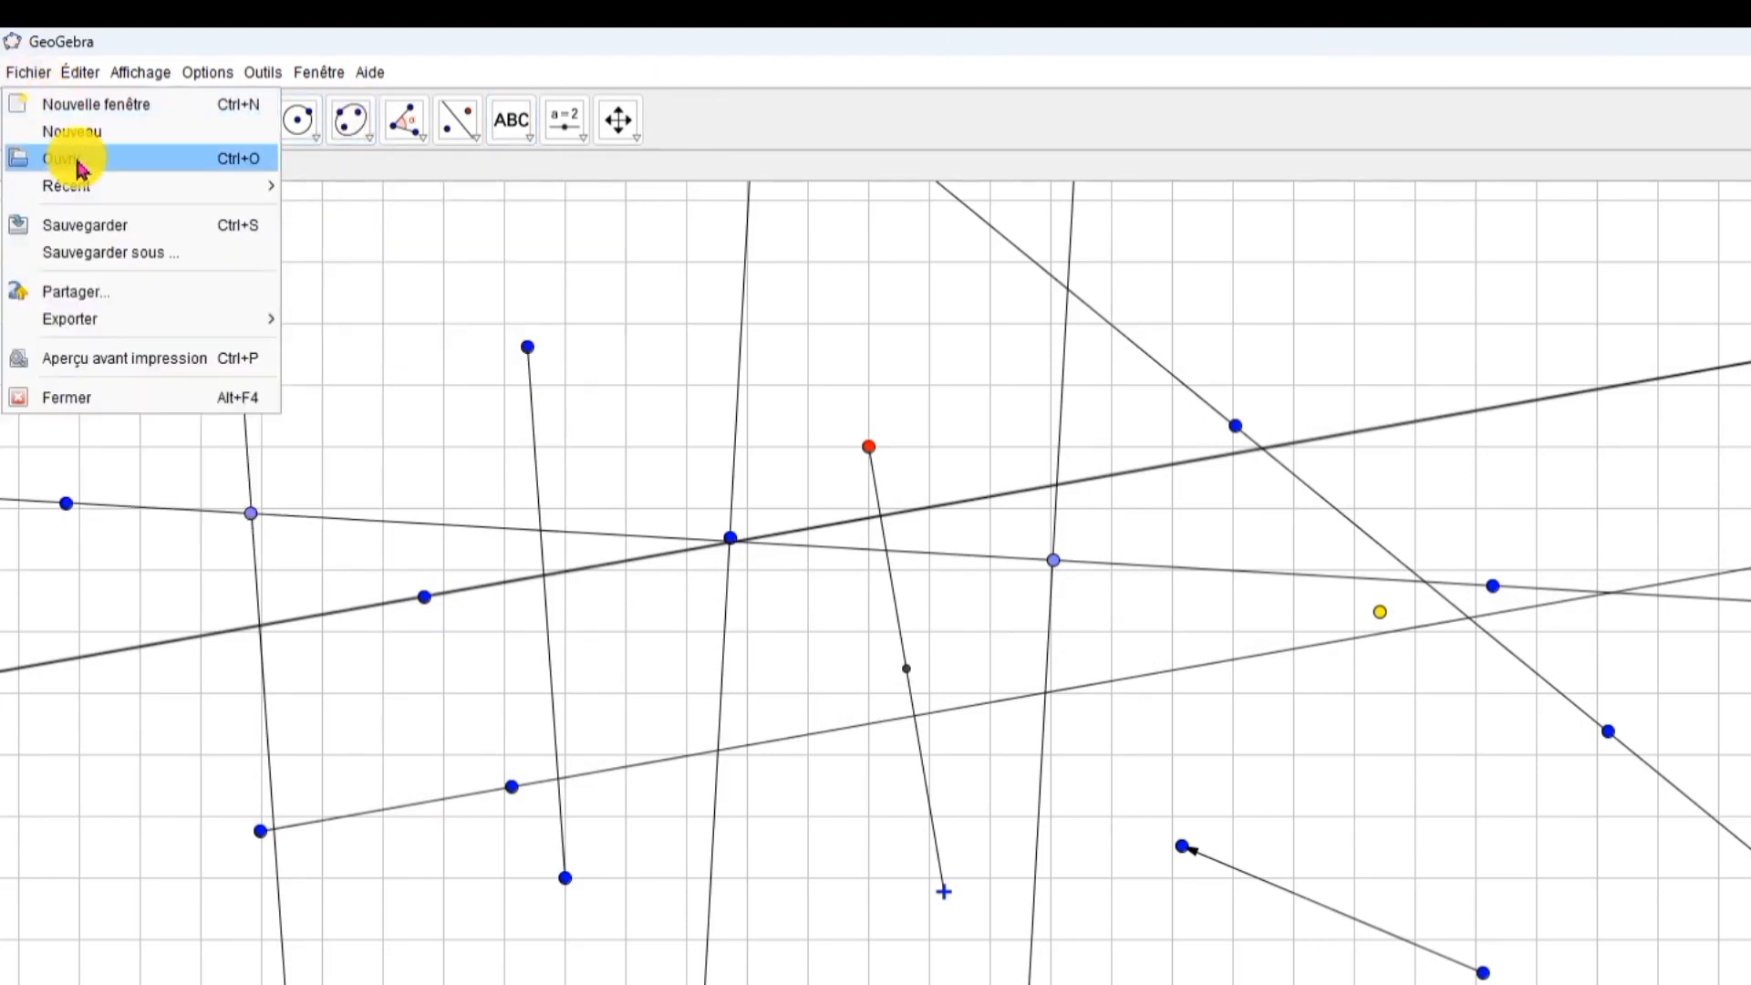
{"action": "left_click", "coordinate": [76, 137]}
{"action": "left_click", "coordinate": [1167, 698]}
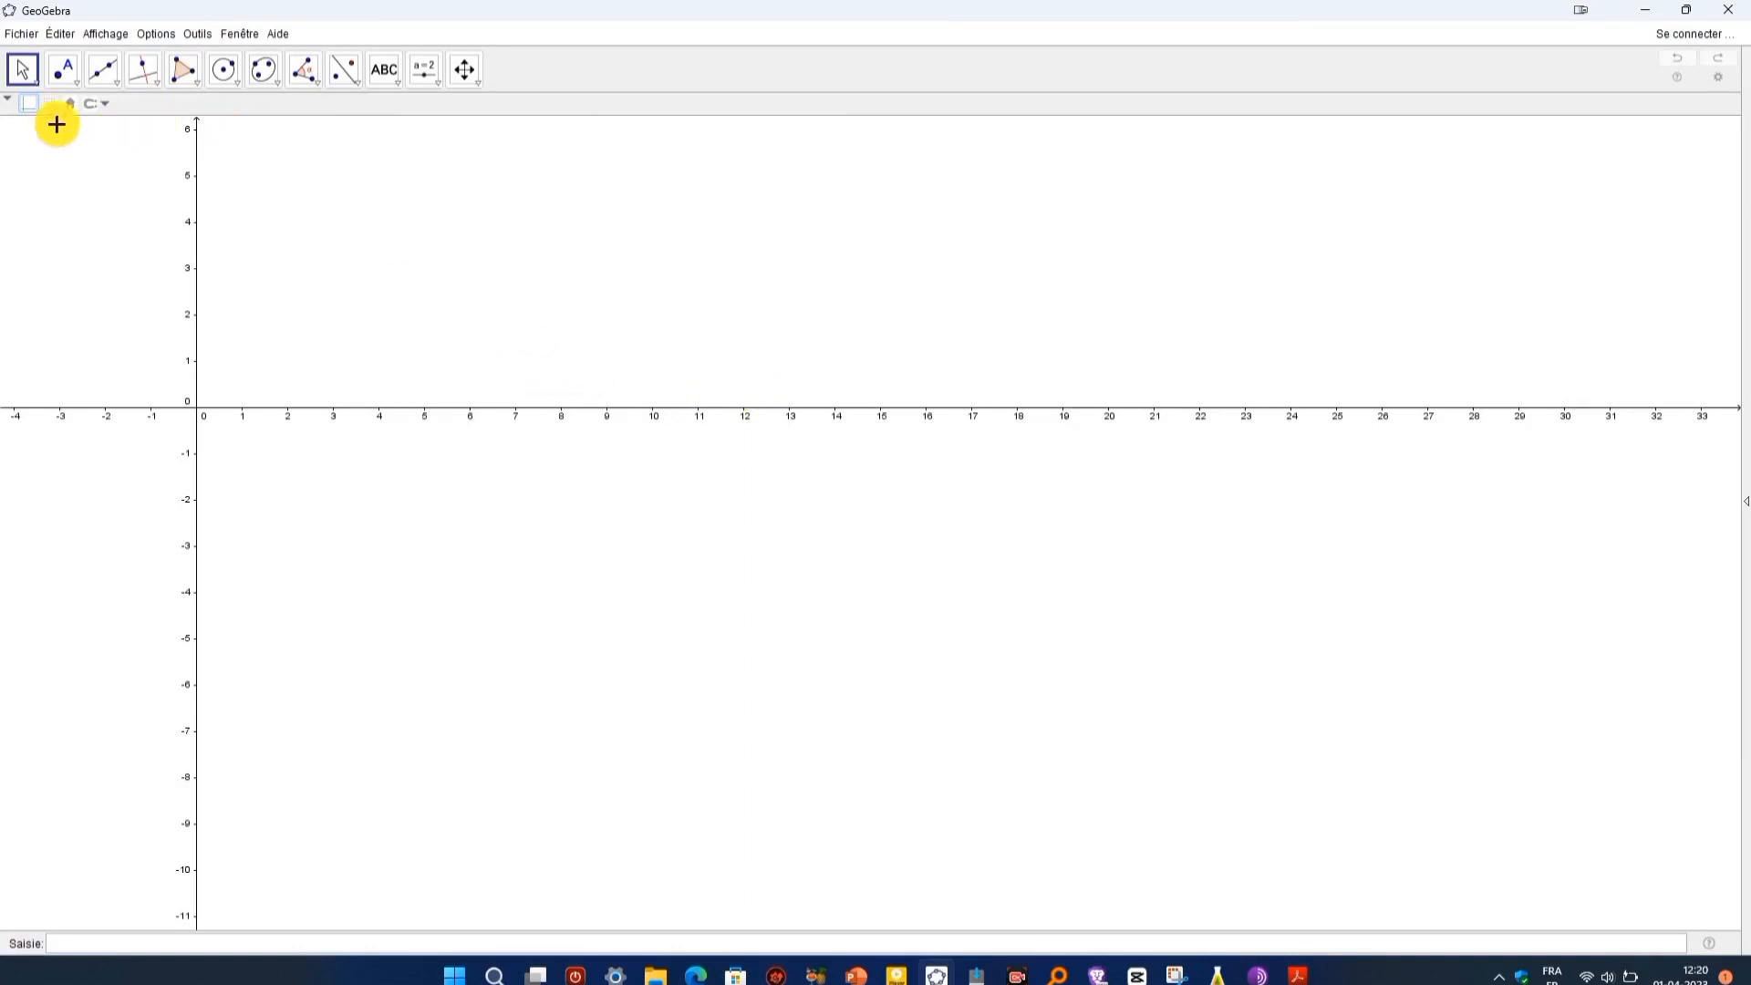
{"action": "left_click", "coordinate": [31, 105]}
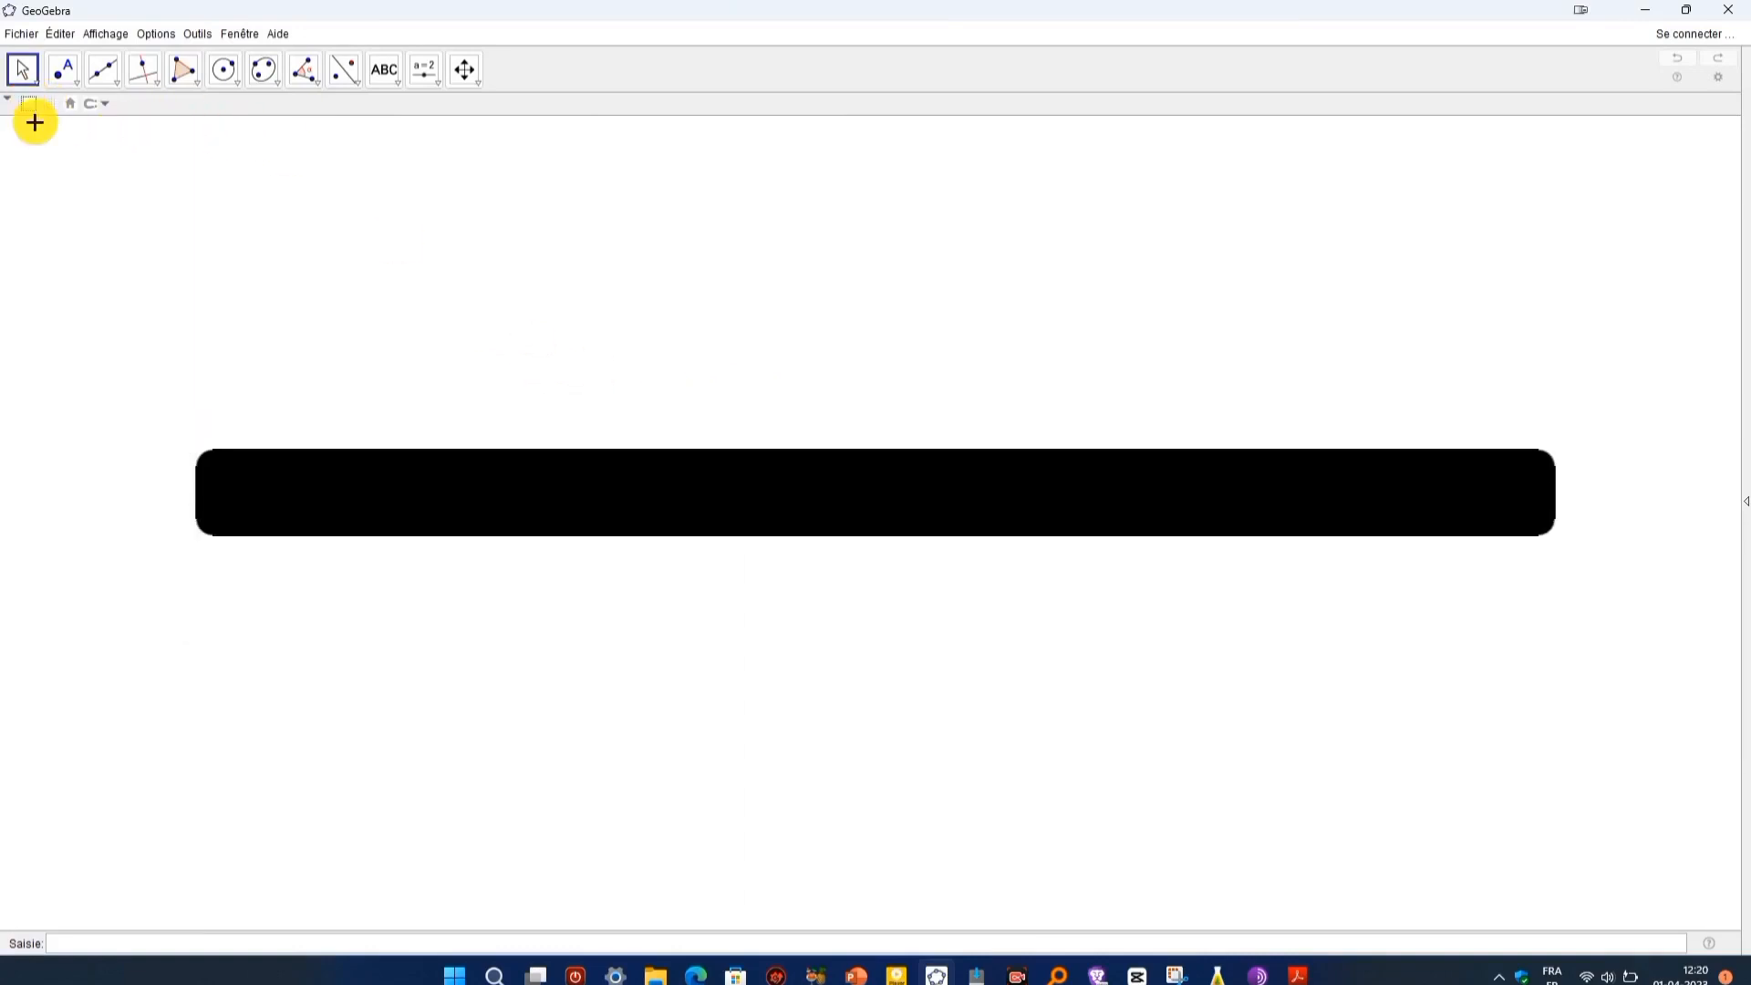
{"action": "left_click", "coordinate": [52, 105]}
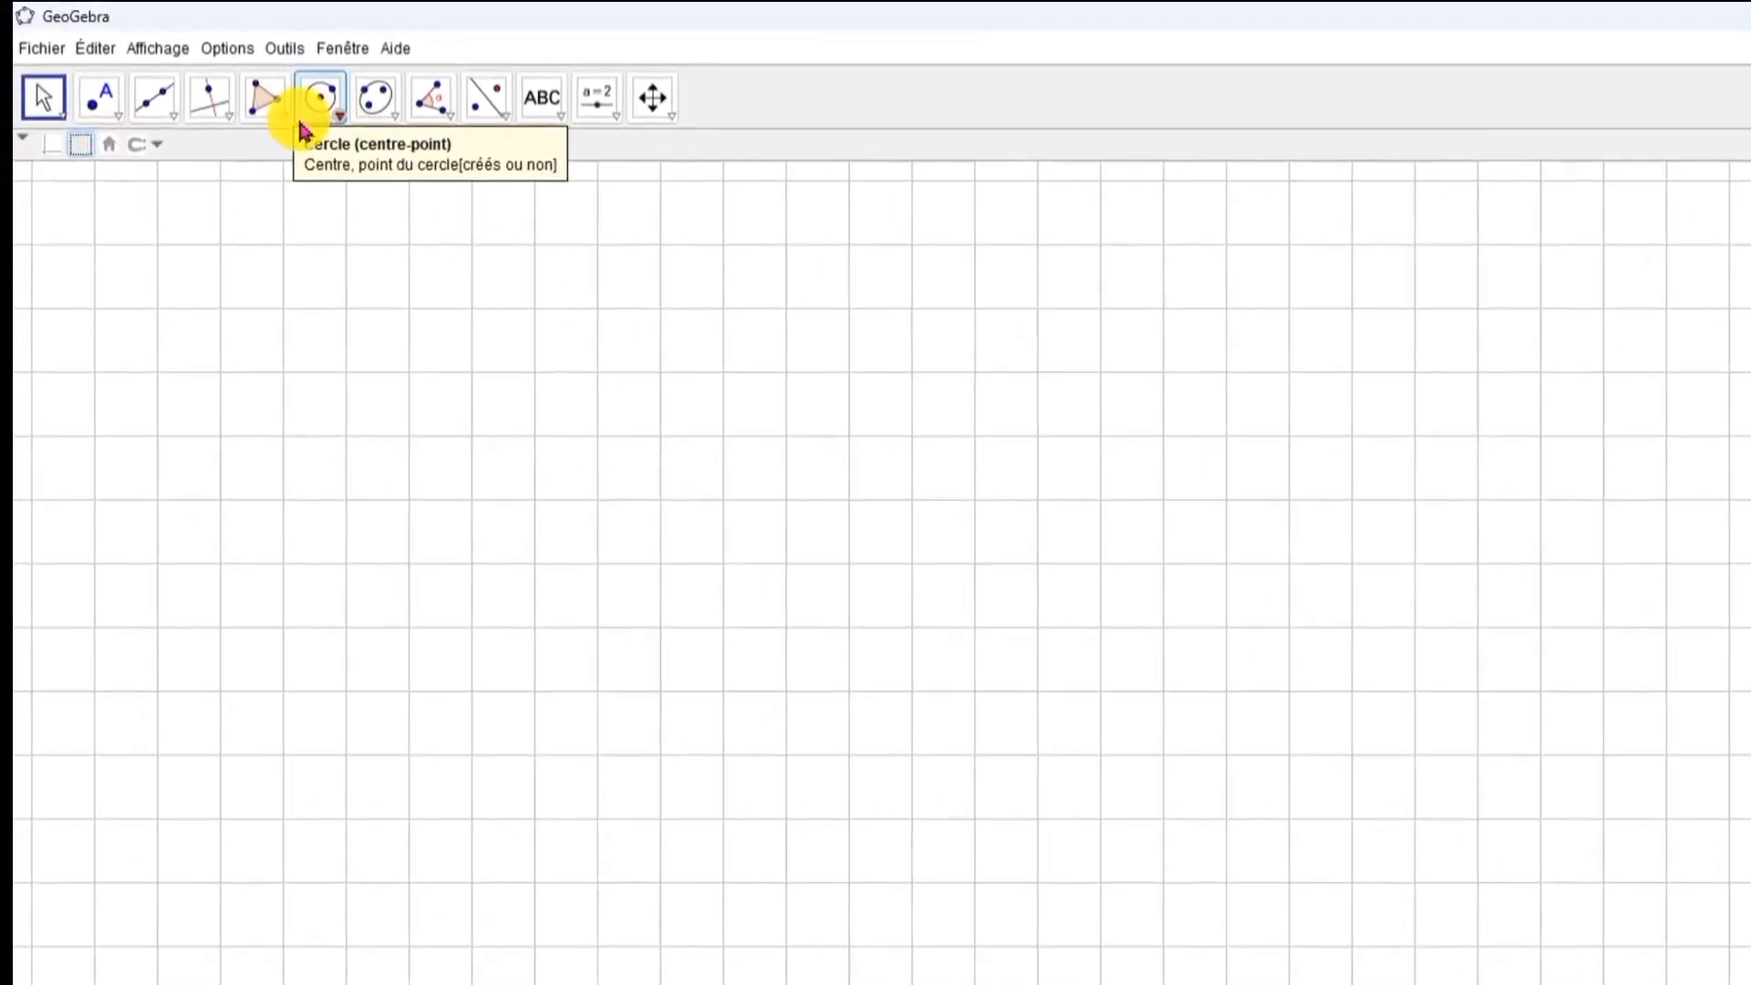
Draw a five-sided polygon with the Polygone tool in the middle of the grid, closing it at its first vertex
{"action": "left_click", "coordinate": [267, 117]}
{"action": "left_click", "coordinate": [252, 123]}
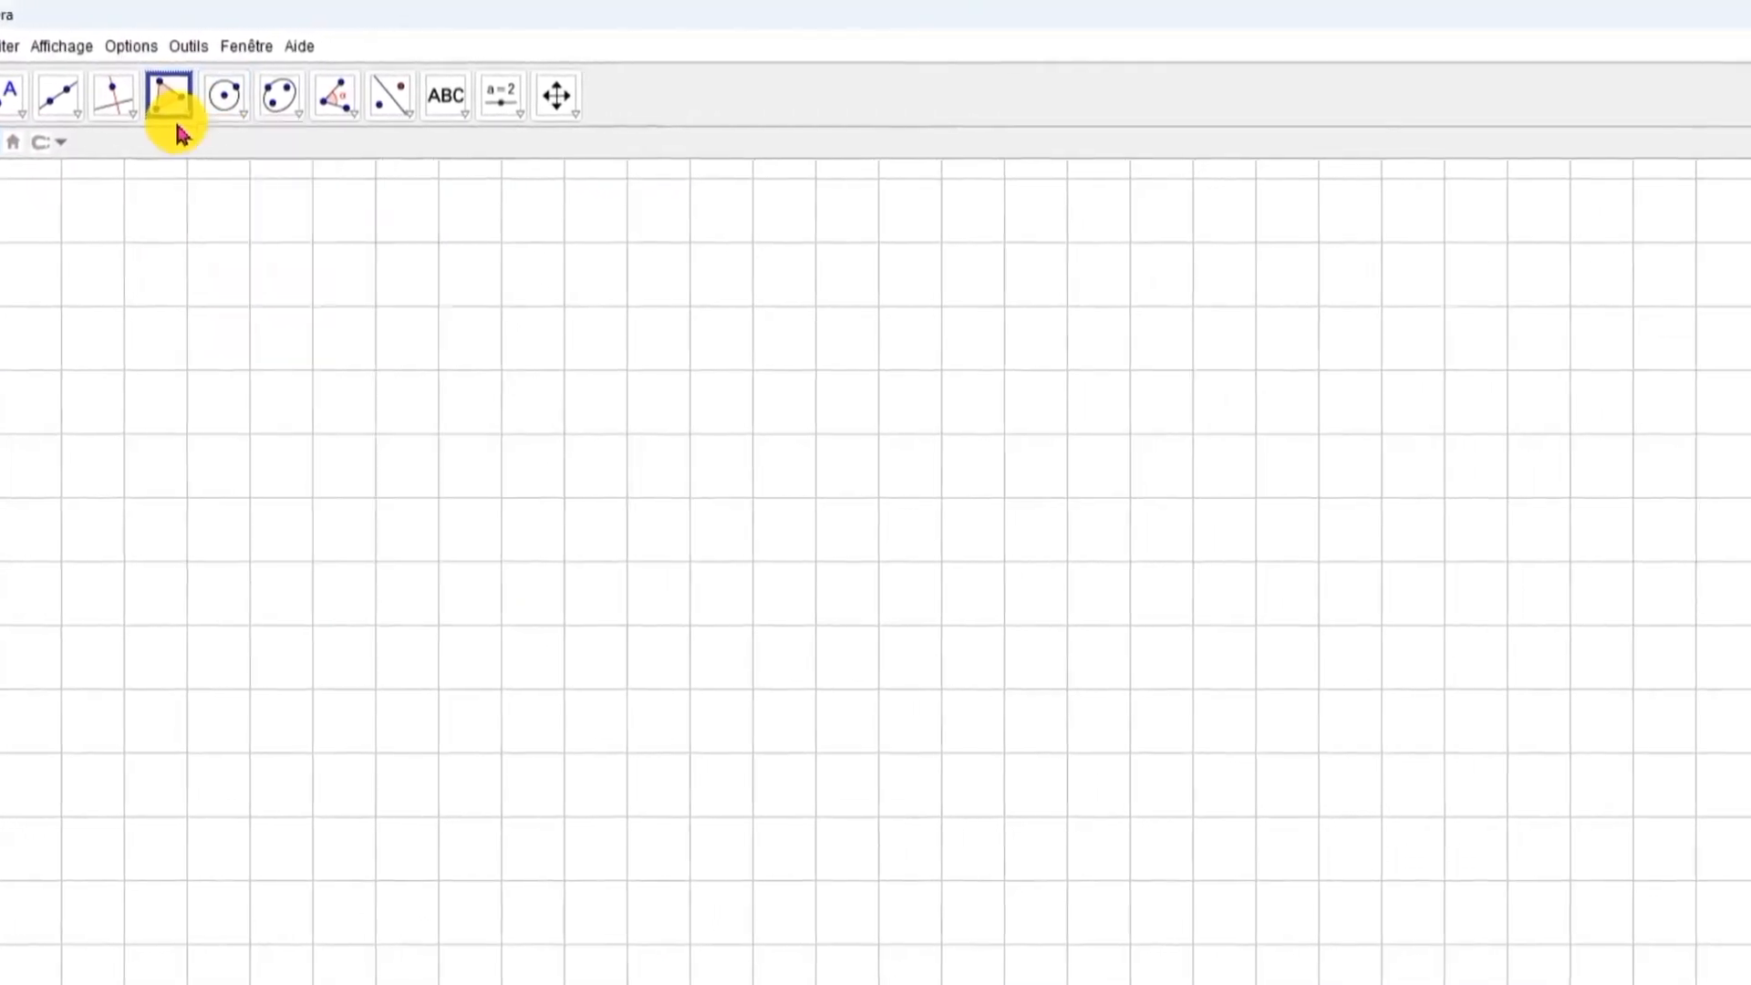
{"action": "left_click", "coordinate": [251, 124]}
{"action": "left_click", "coordinate": [151, 163]}
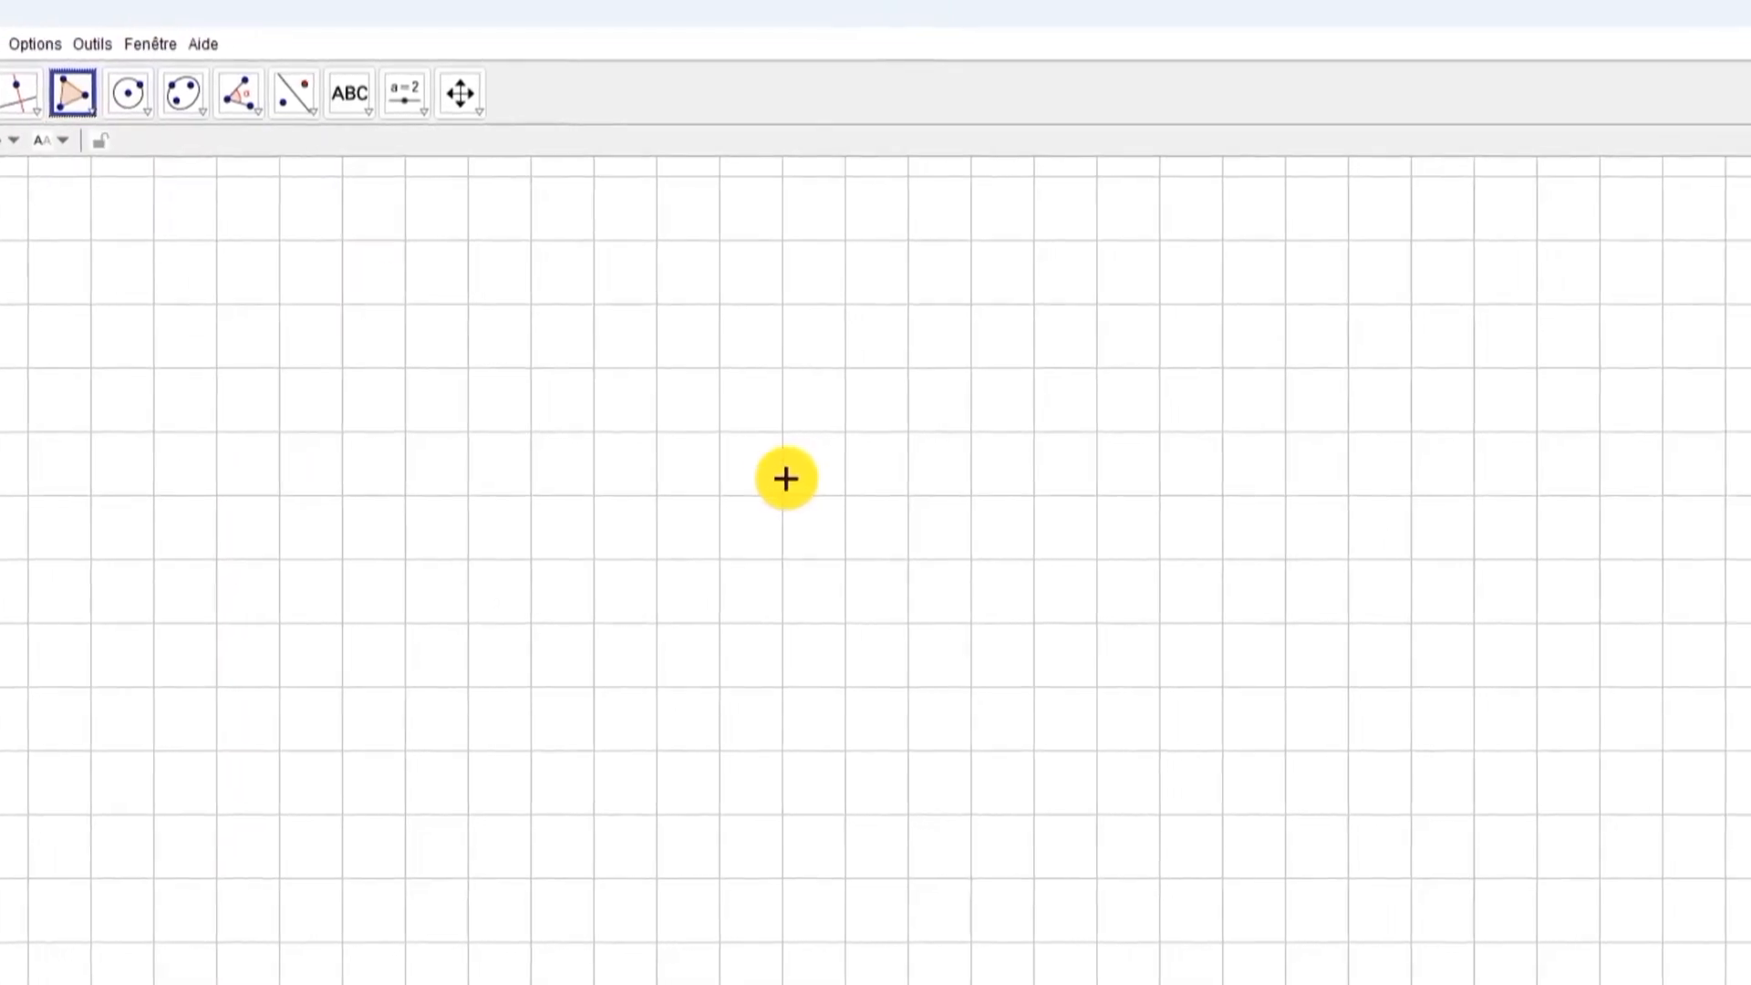
{"action": "left_click", "coordinate": [761, 478]}
{"action": "left_click", "coordinate": [1283, 655]}
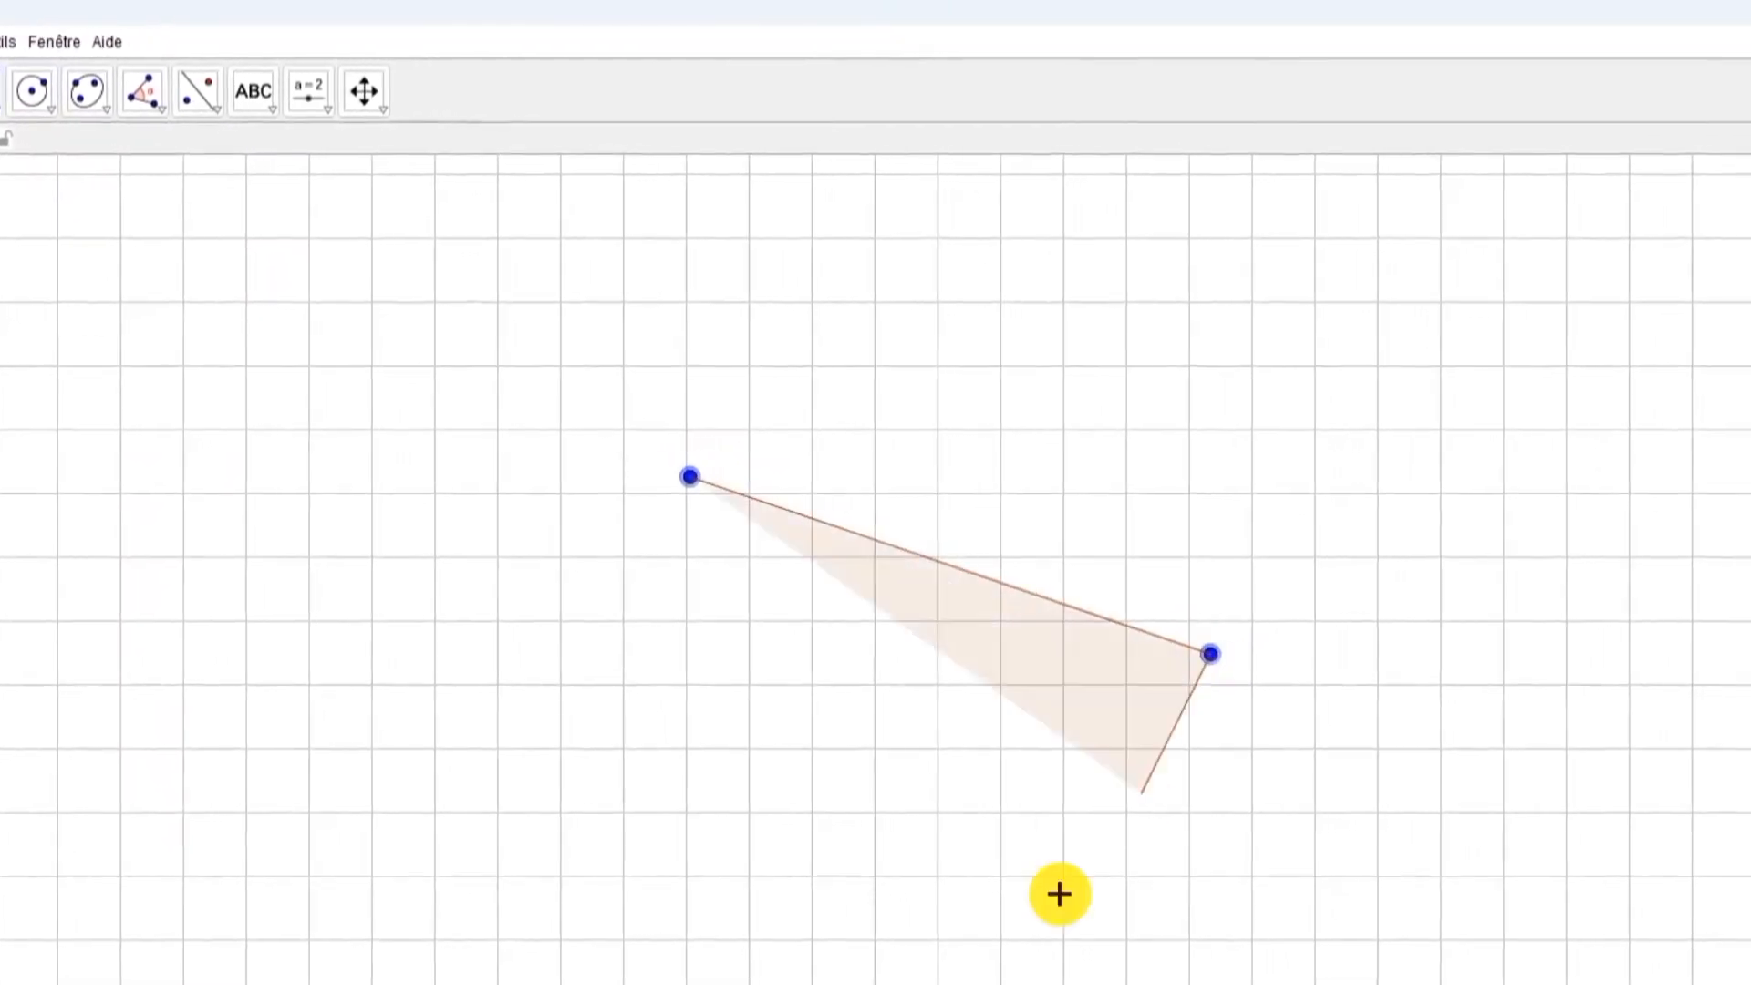
{"action": "left_click", "coordinate": [996, 948]}
{"action": "left_click", "coordinate": [603, 966]}
{"action": "left_click", "coordinate": [338, 739]}
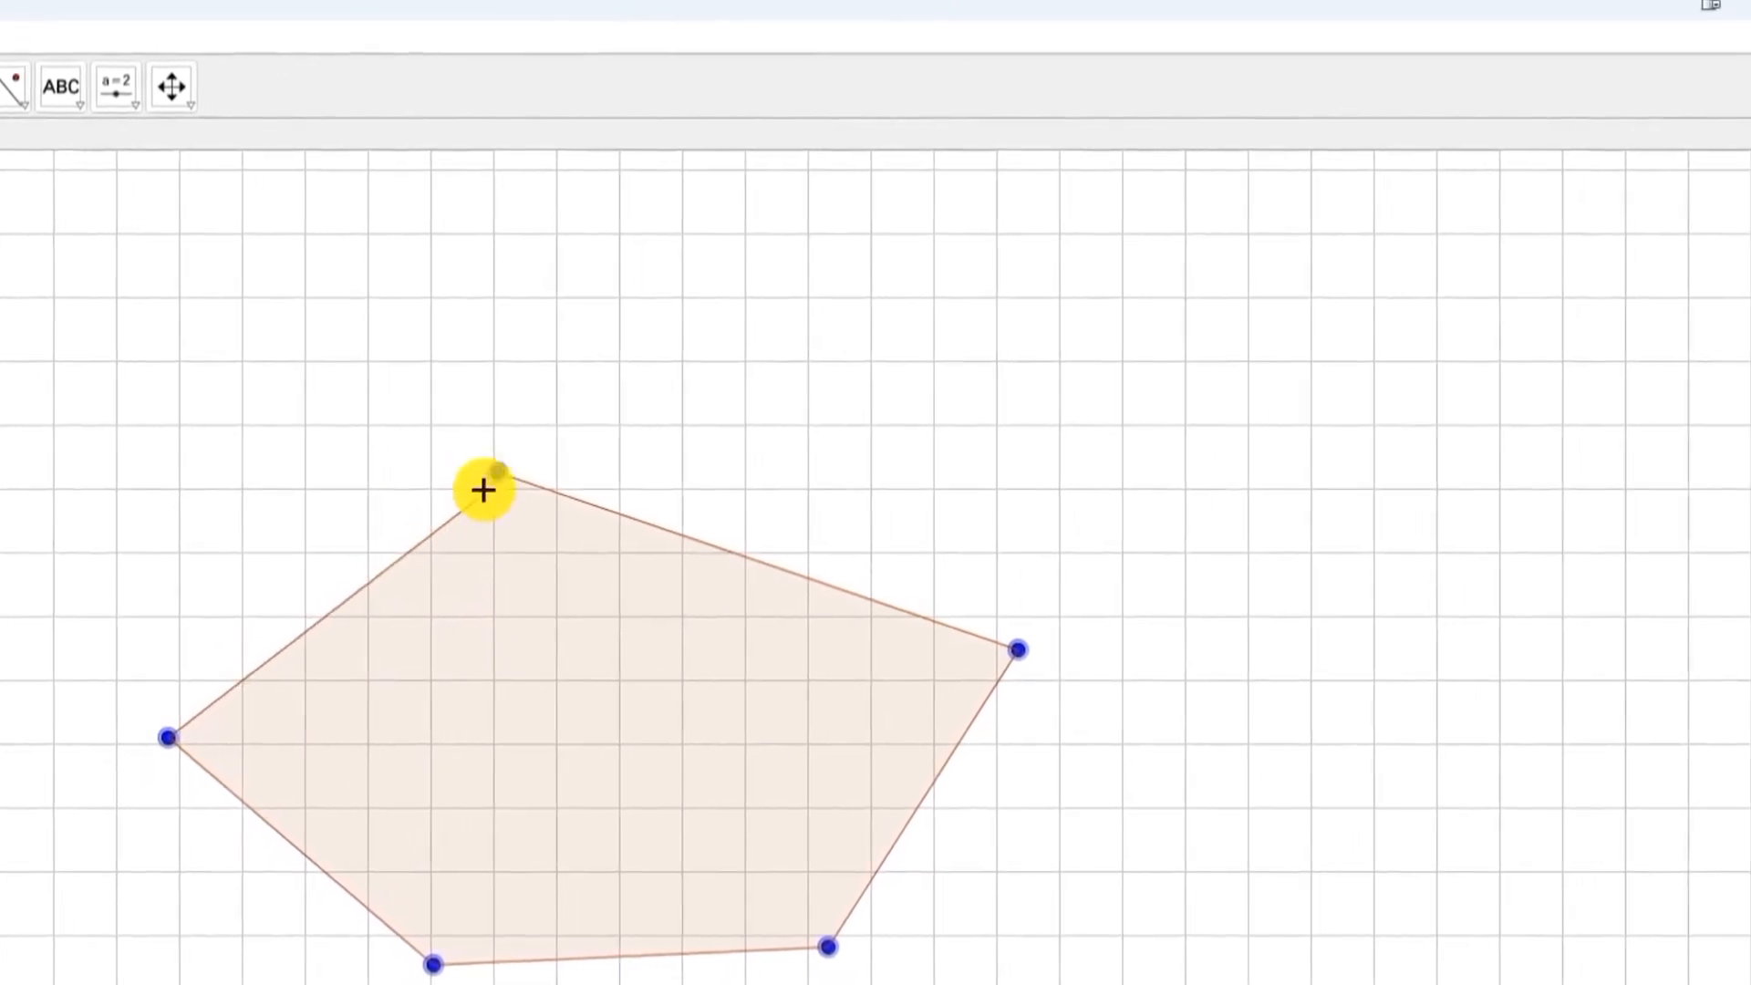
{"action": "left_click", "coordinate": [569, 473]}
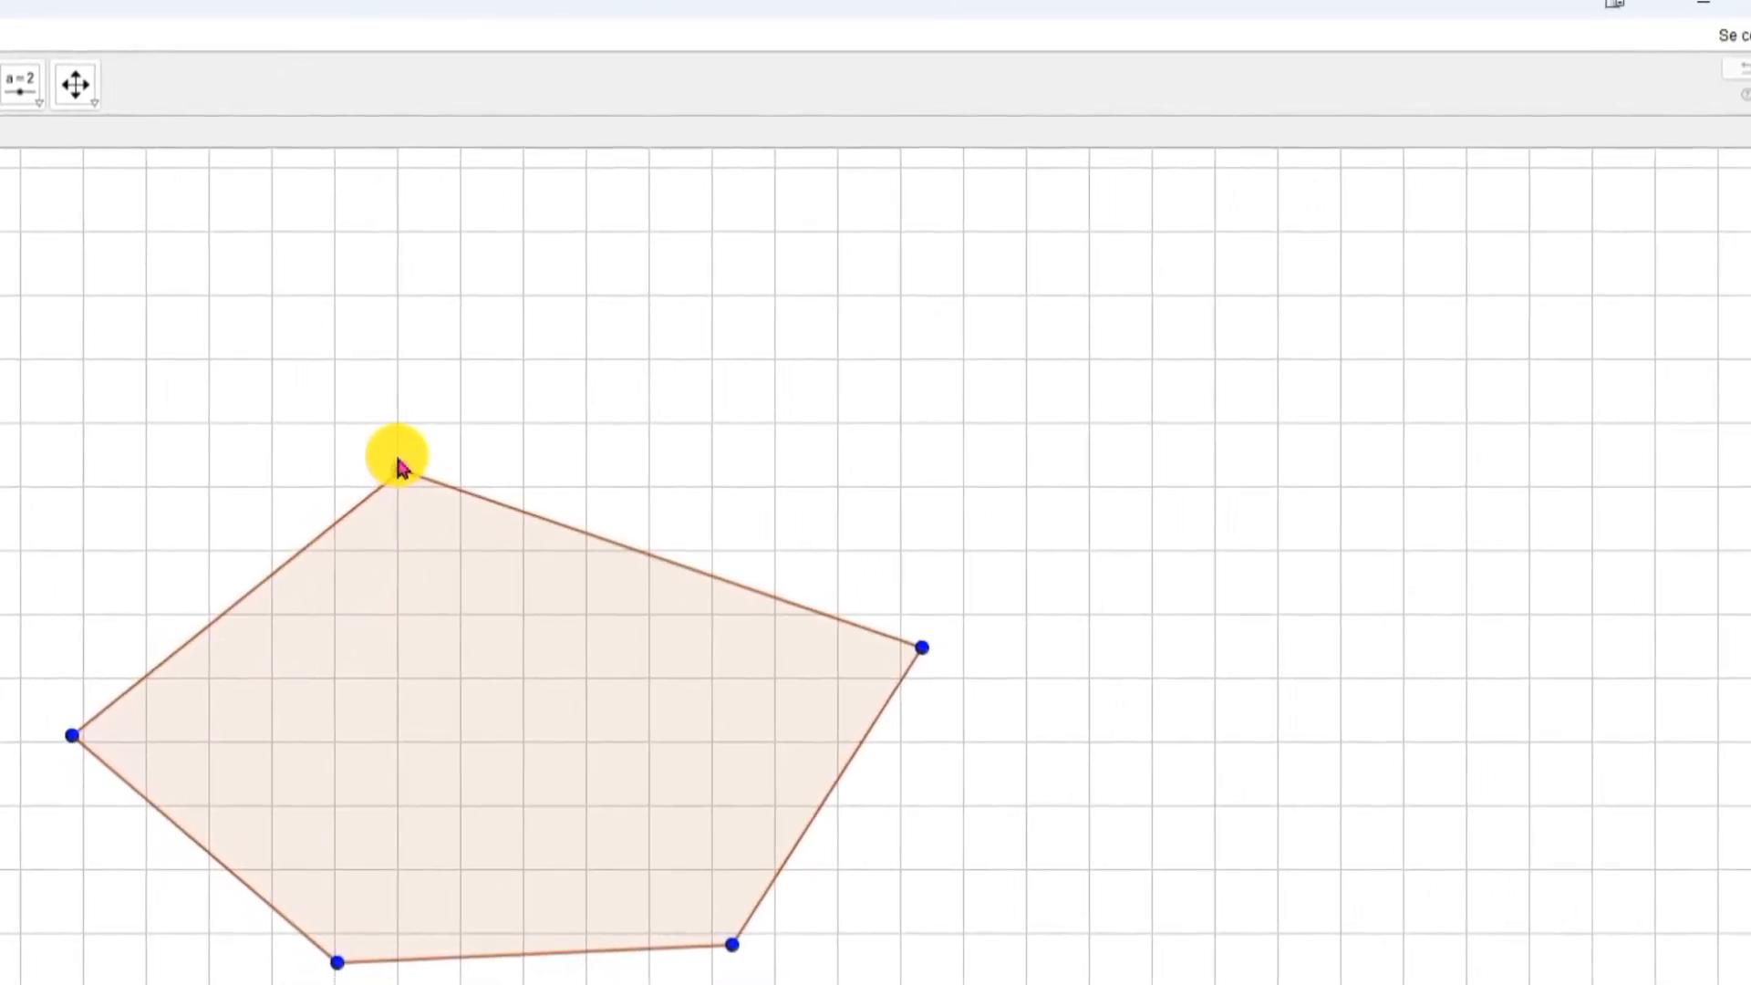
Draw an irregular eight-vertex polygon with a deep notch in its upper edge to the right of the pentagon
{"action": "left_click", "coordinate": [1279, 439]}
{"action": "left_click", "coordinate": [1366, 799]}
{"action": "left_click", "coordinate": [1121, 984]}
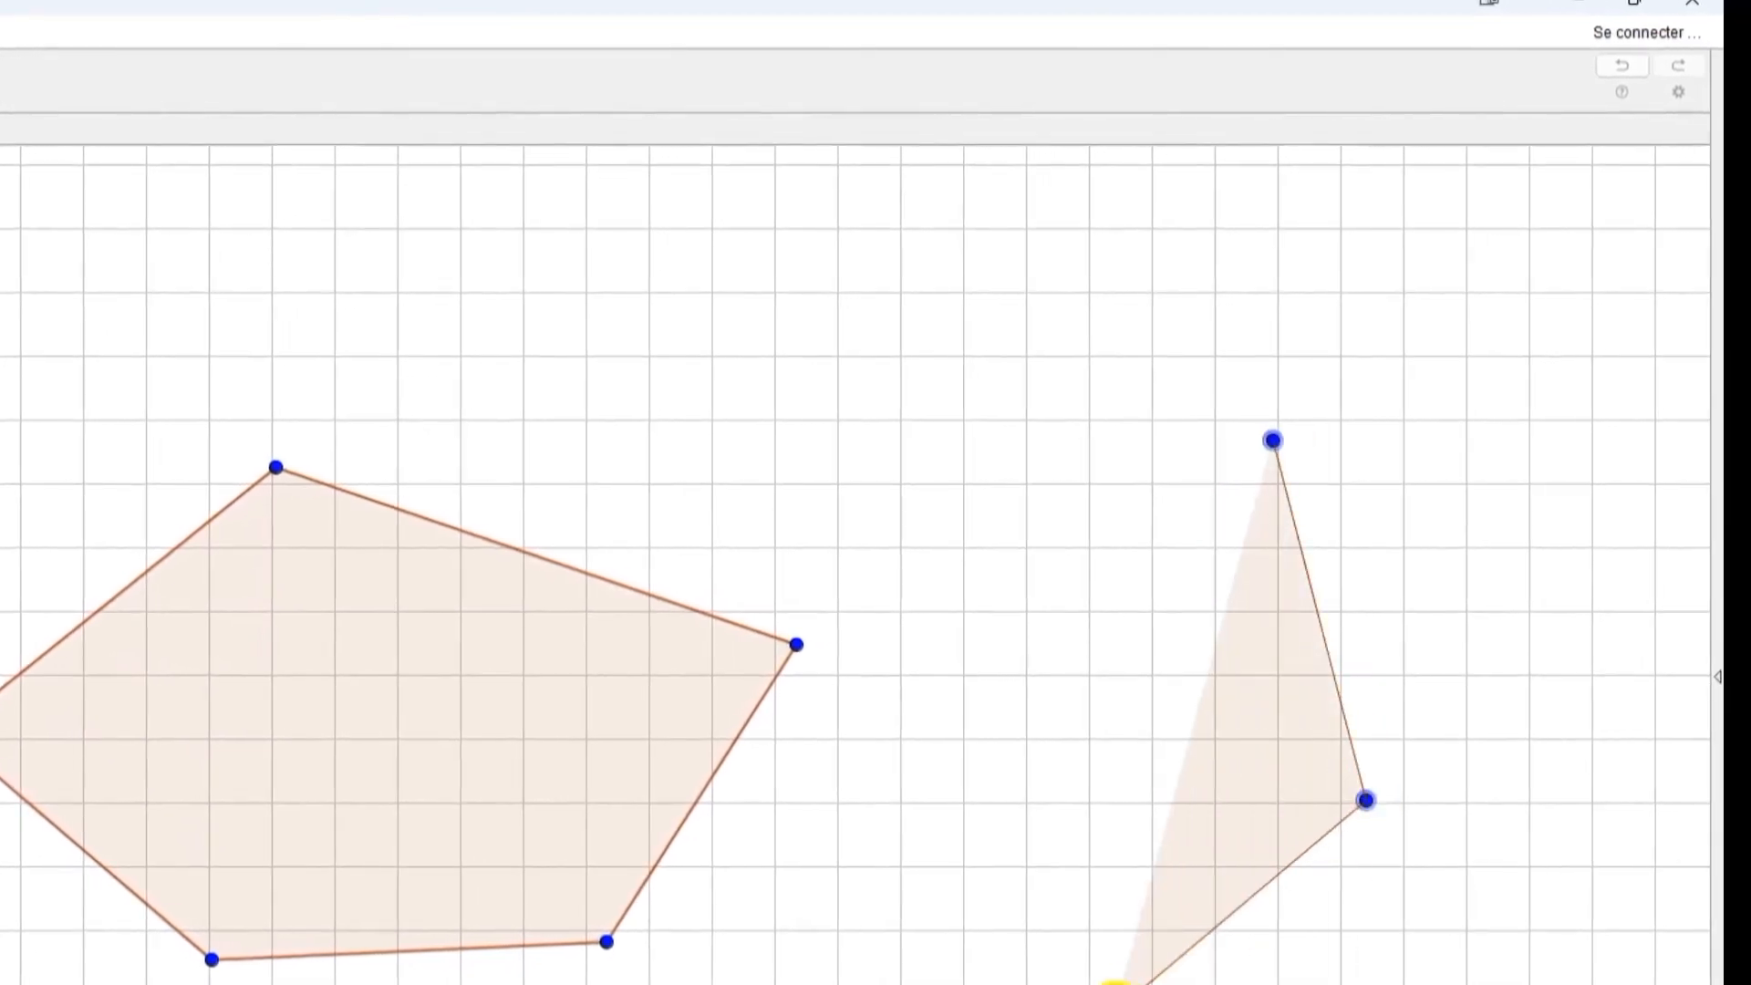
{"action": "left_click", "coordinate": [1034, 771]}
{"action": "left_click", "coordinate": [900, 420]}
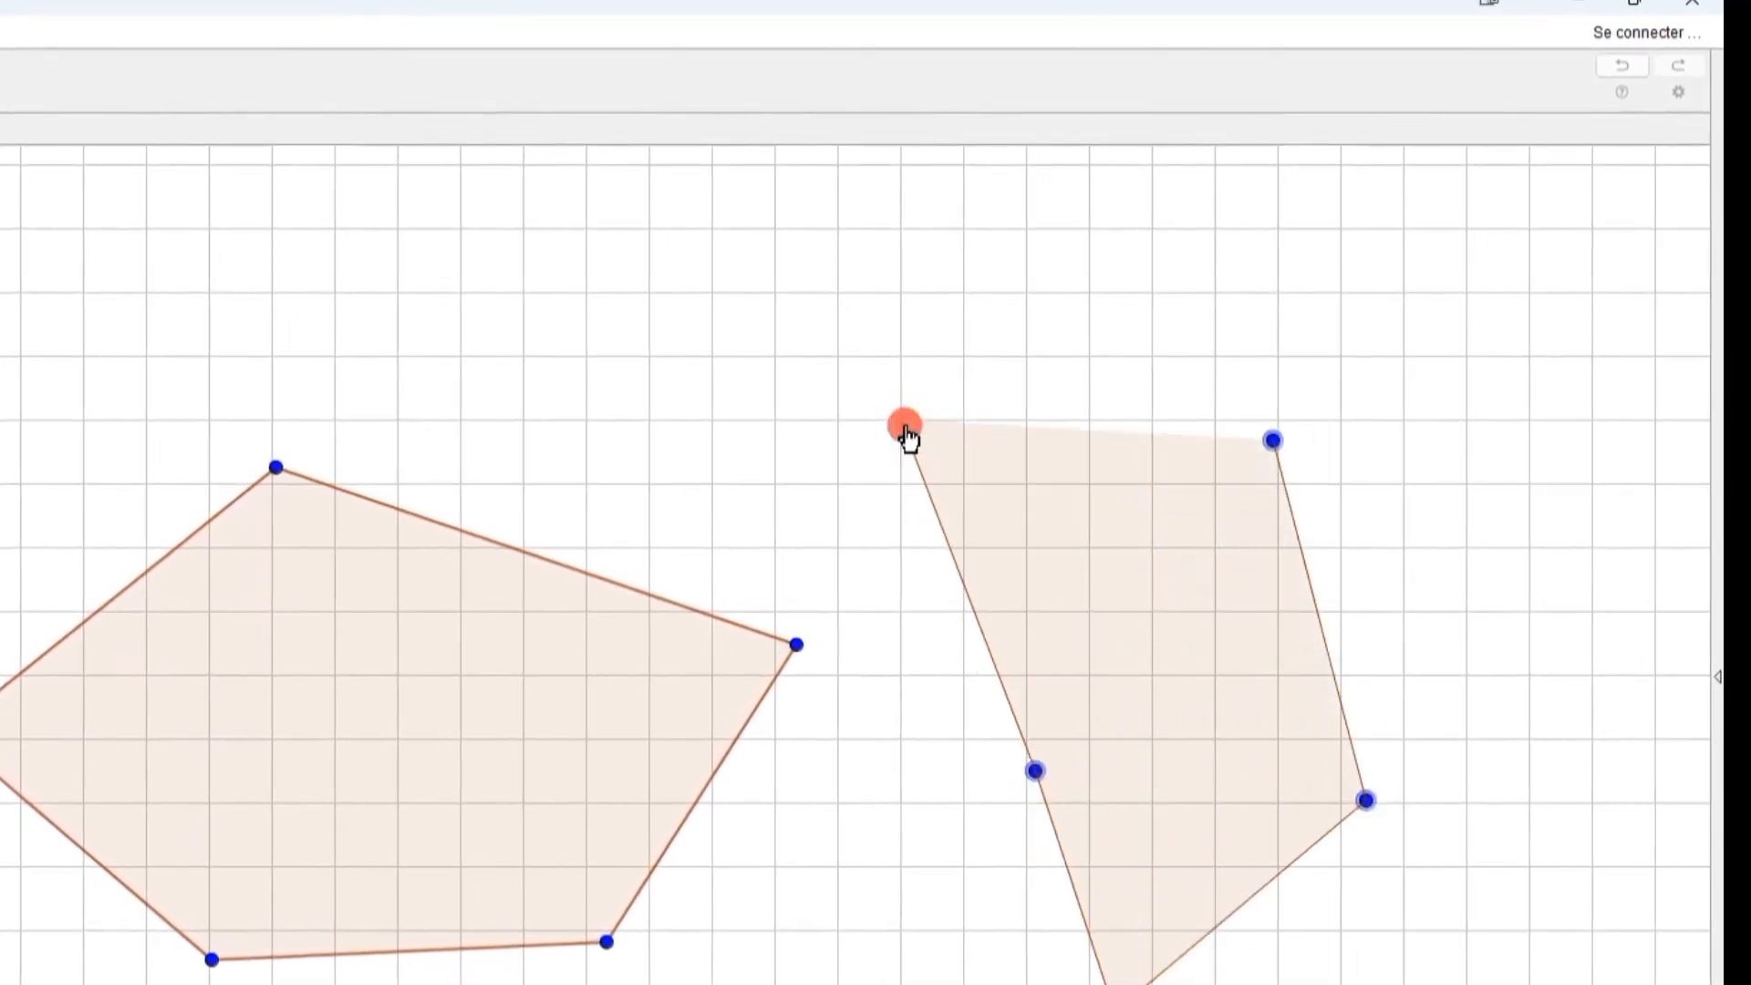
{"action": "left_click", "coordinate": [1042, 283]}
{"action": "left_click", "coordinate": [1051, 538]}
{"action": "left_click", "coordinate": [1185, 248]}
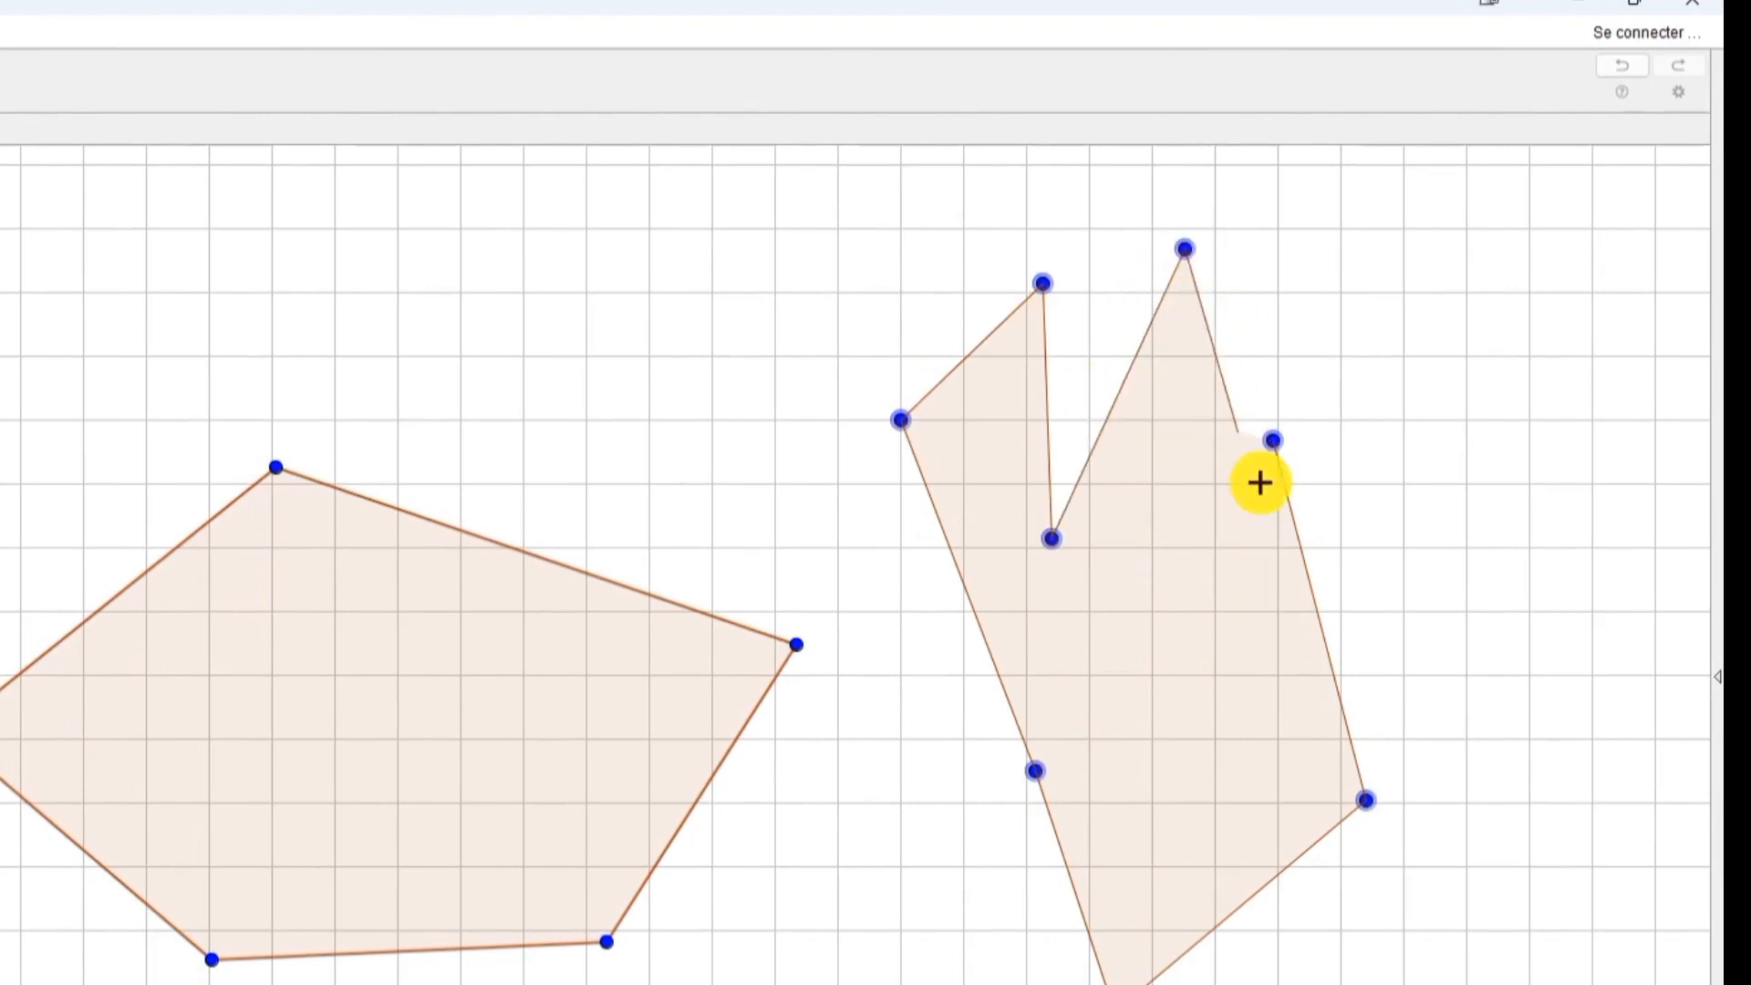
{"action": "left_click", "coordinate": [1273, 442]}
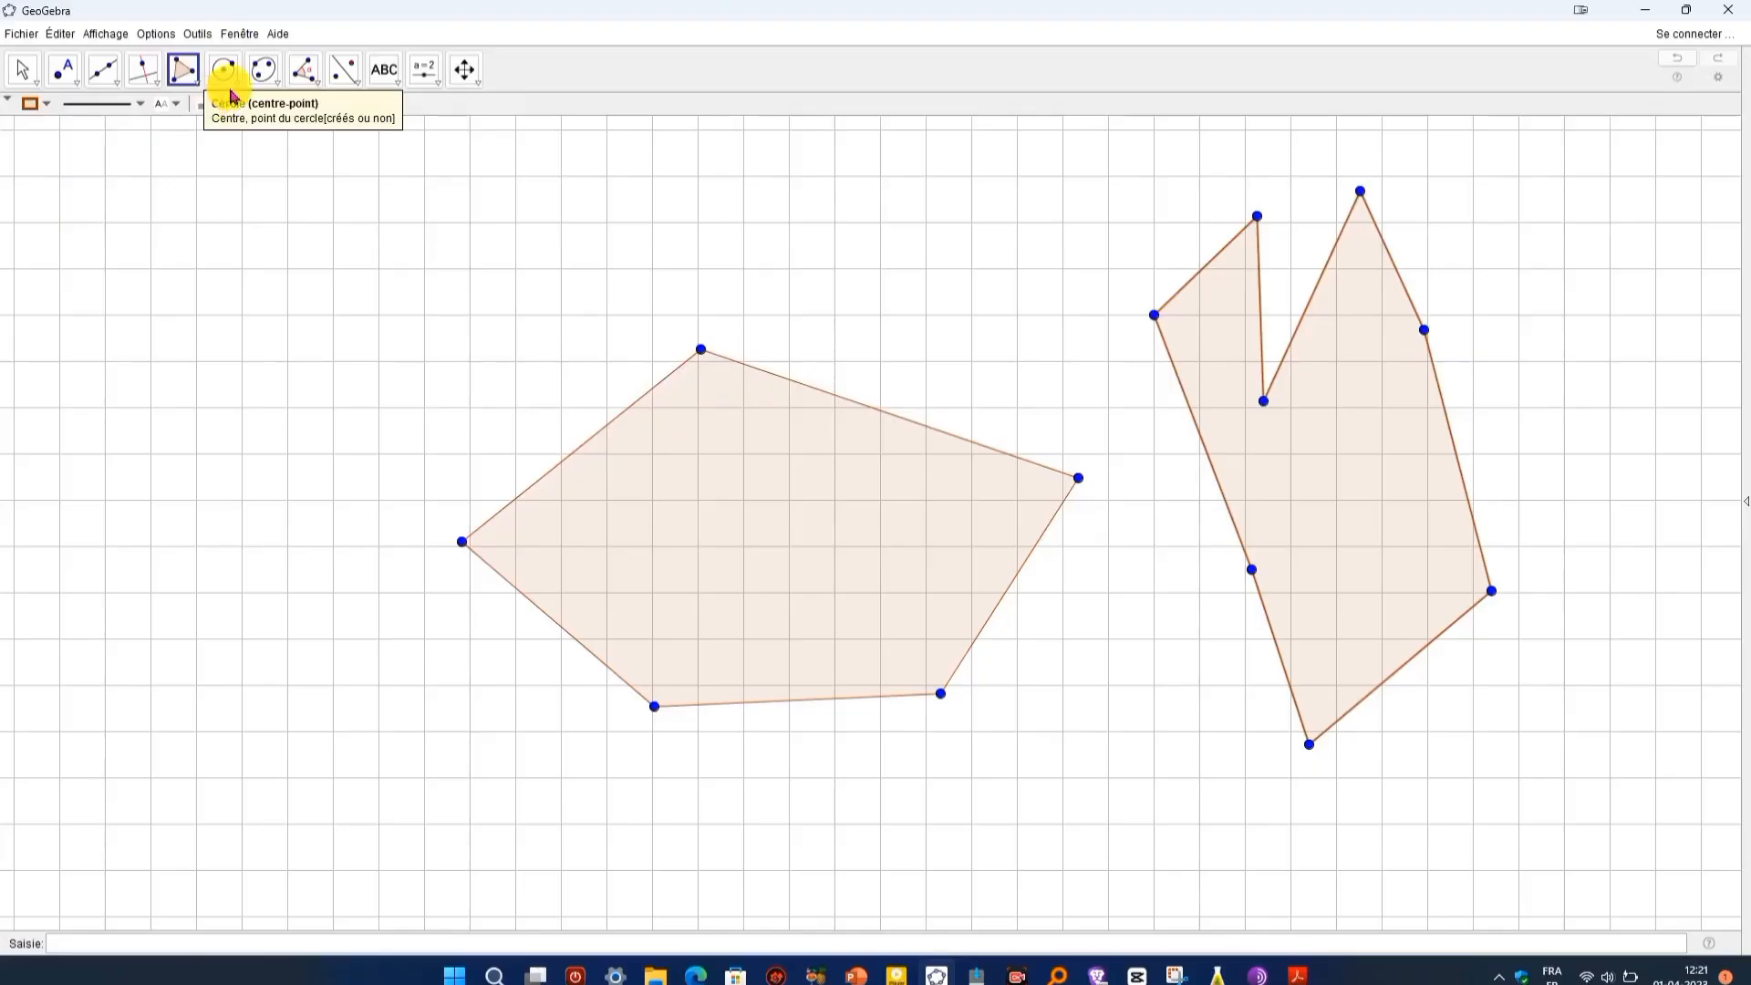
Shift the graphics view with Déplacer Graphique to free empty grid space left of the pentagon
{"action": "left_click", "coordinate": [475, 79]}
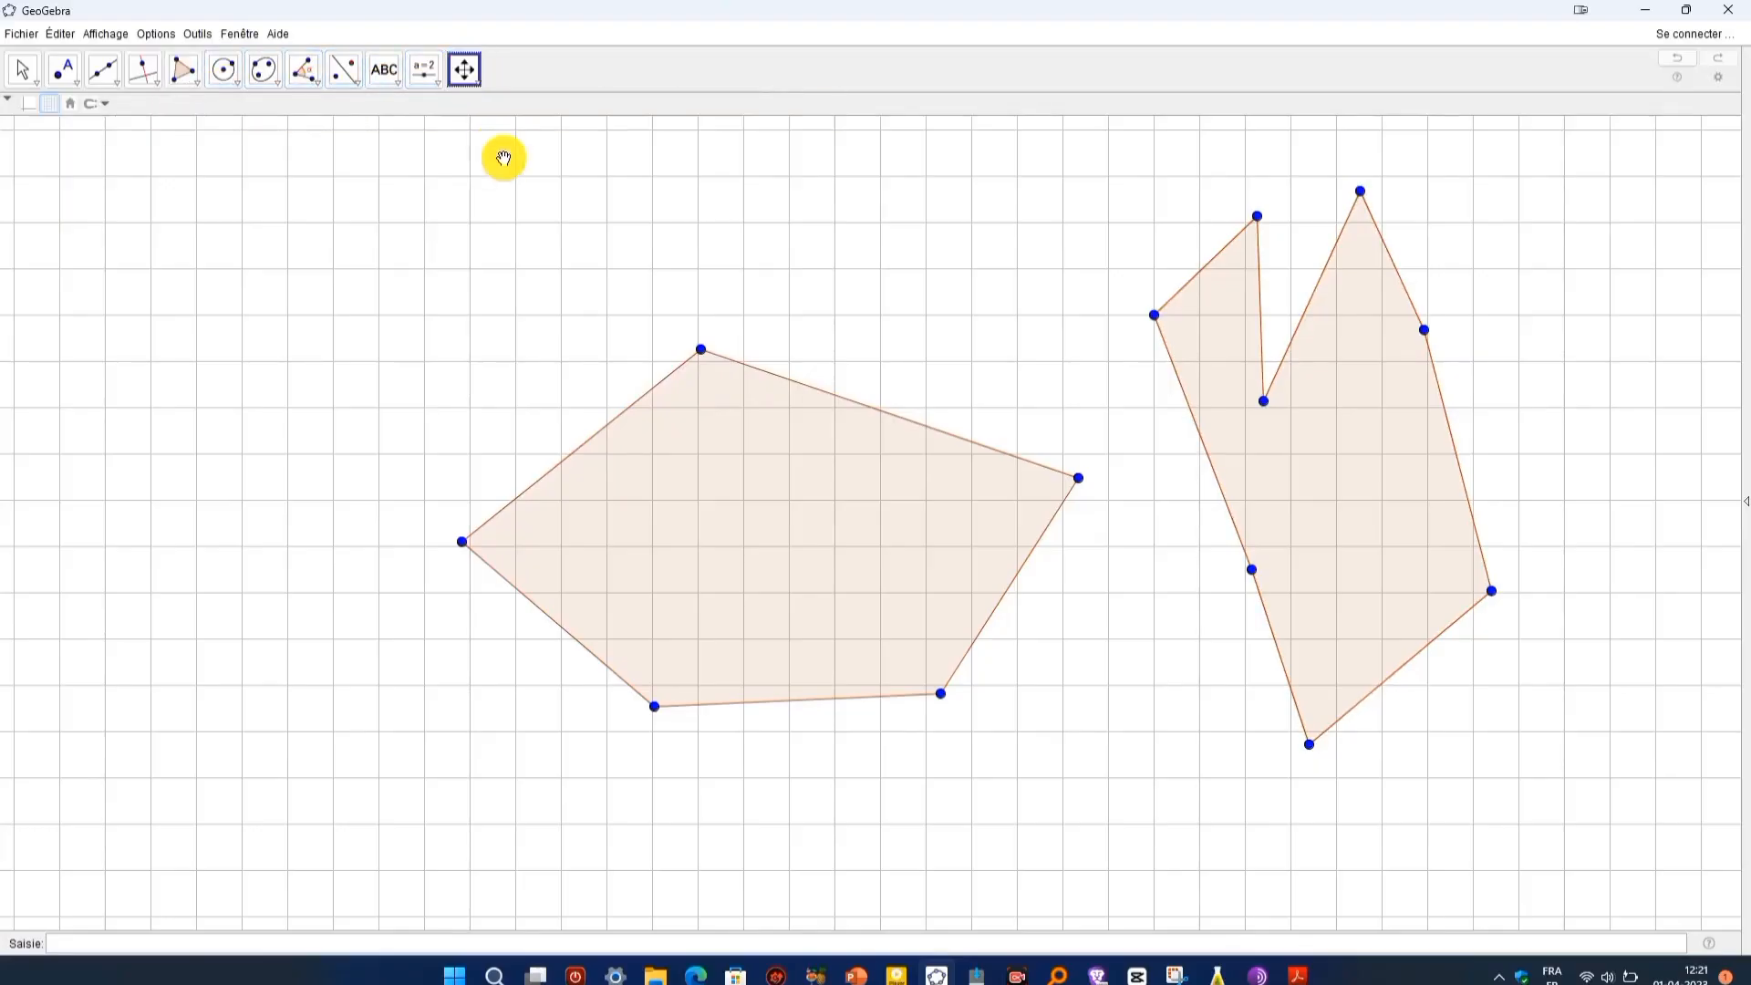
{"action": "left_click_drag", "start_coordinate": [768, 504], "coordinate": [1305, 481]}
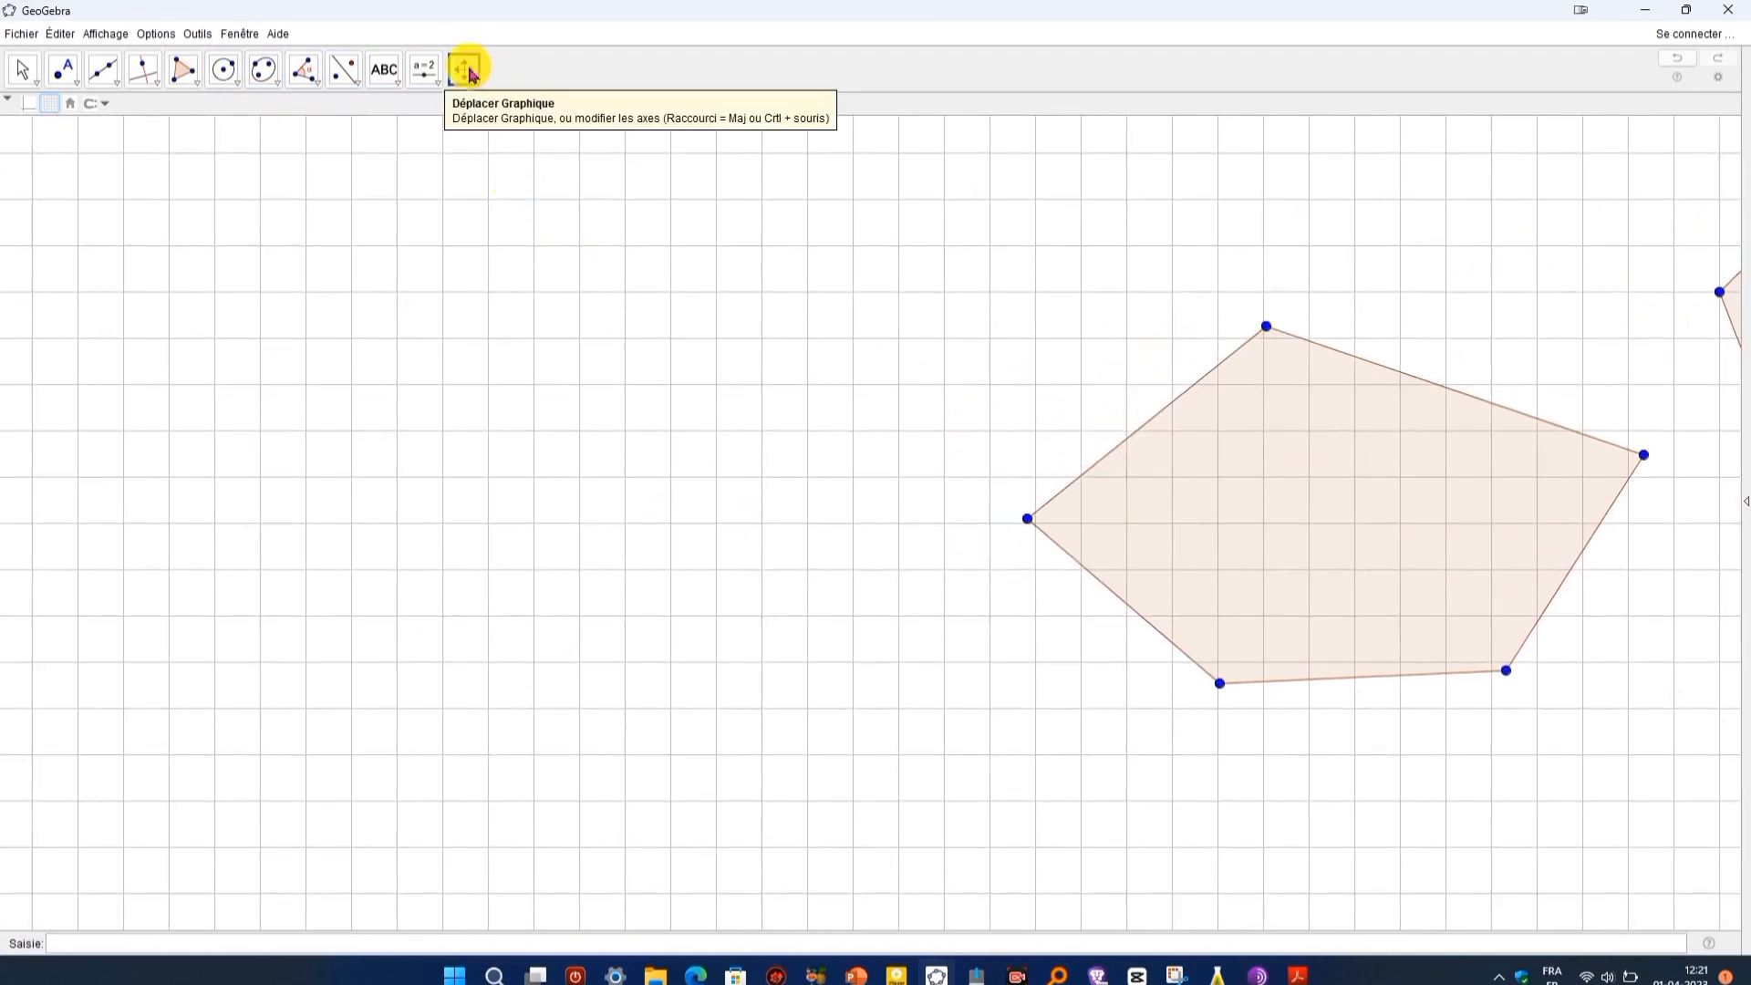
Draw a four-point regular polygon with Polygone régulier in the empty grid space left of the irregular pentagon
{"action": "left_click", "coordinate": [182, 75]}
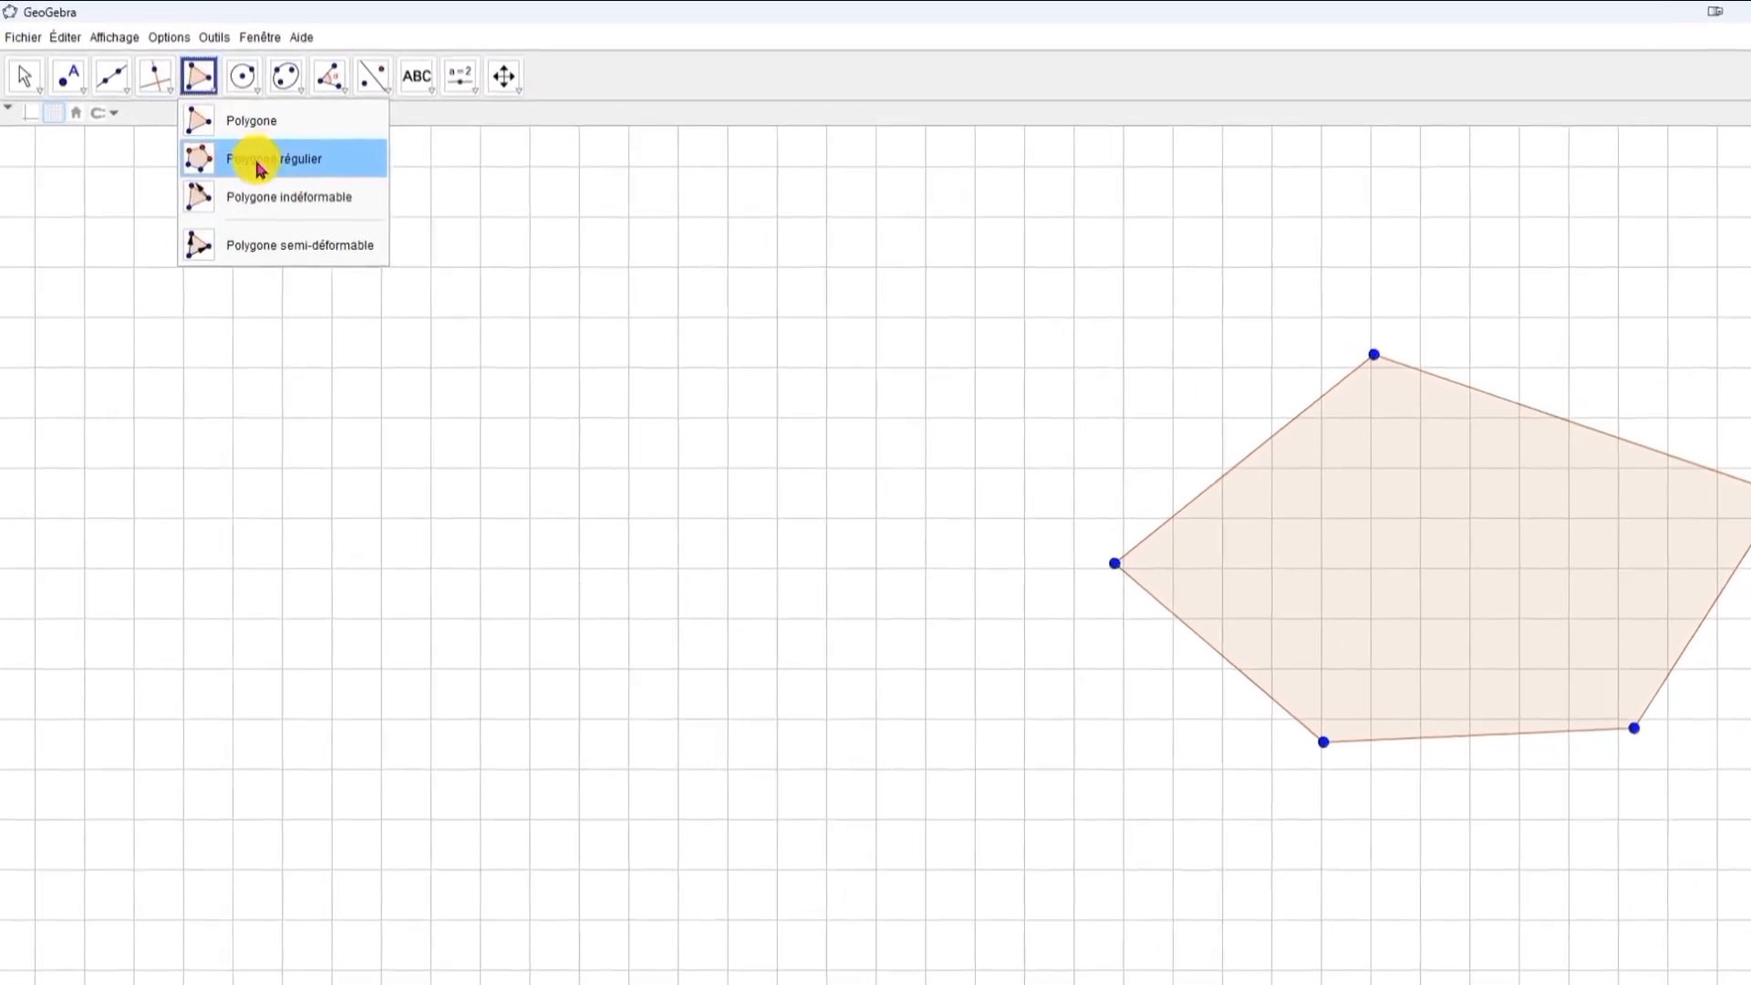
{"action": "left_click", "coordinate": [277, 163]}
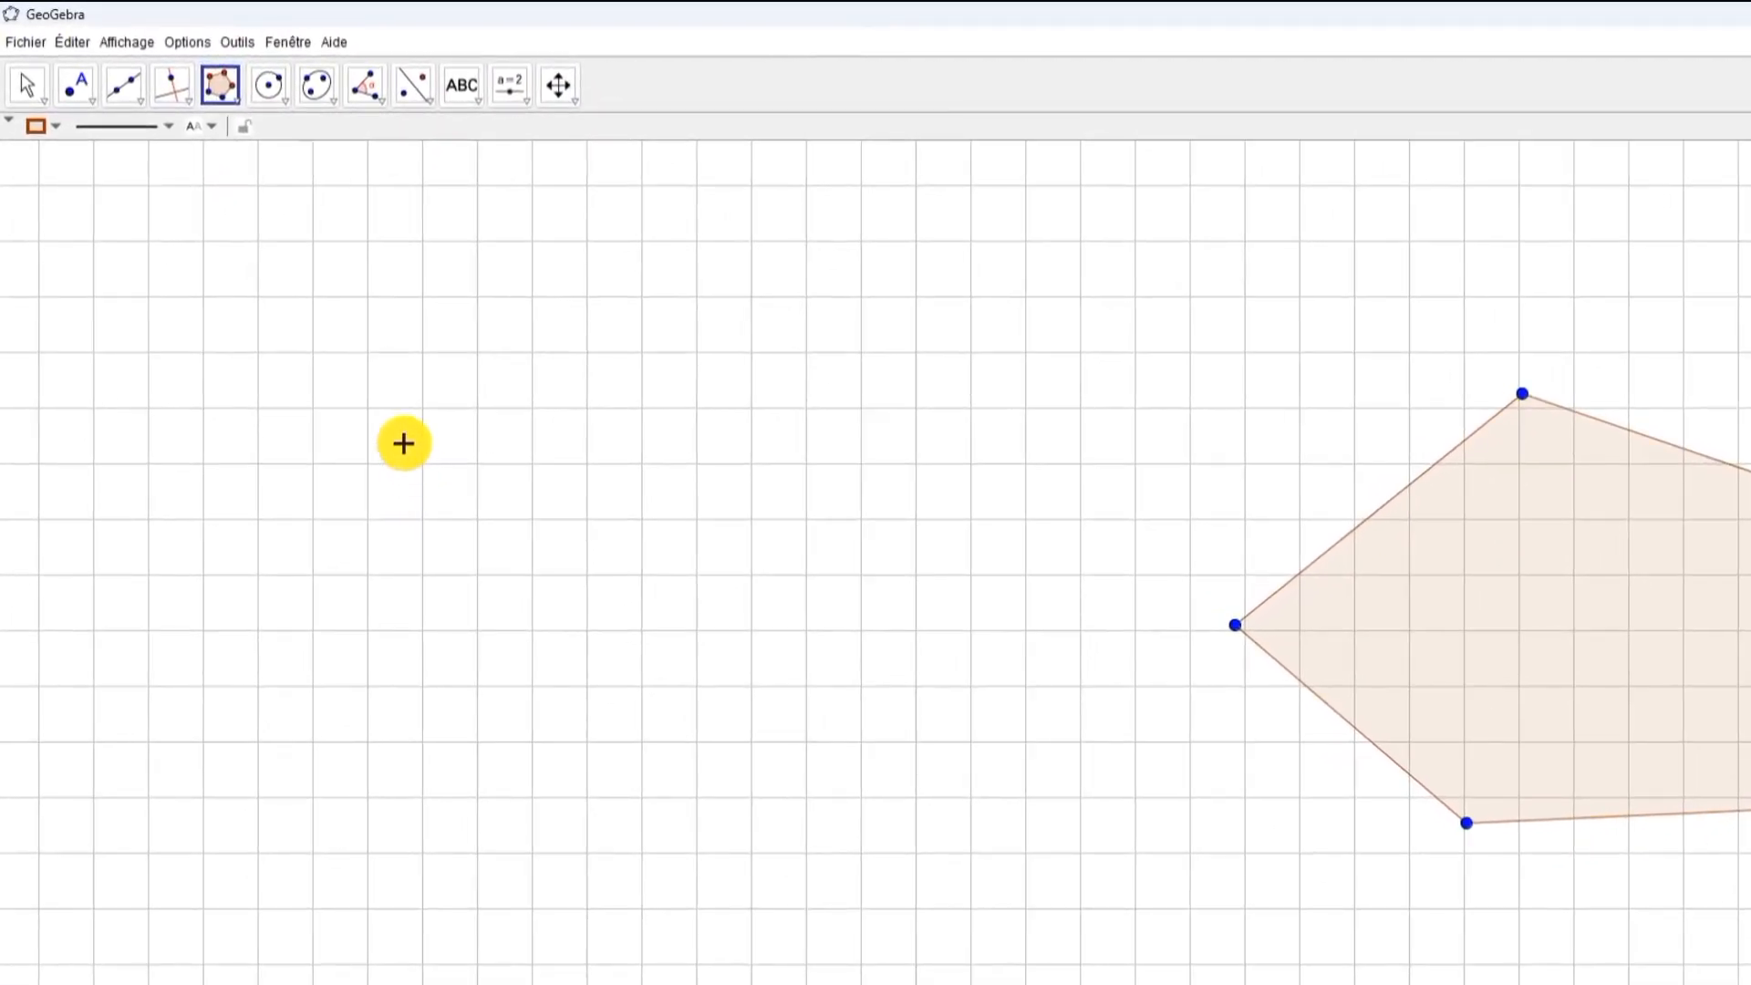
{"action": "left_click", "coordinate": [404, 443]}
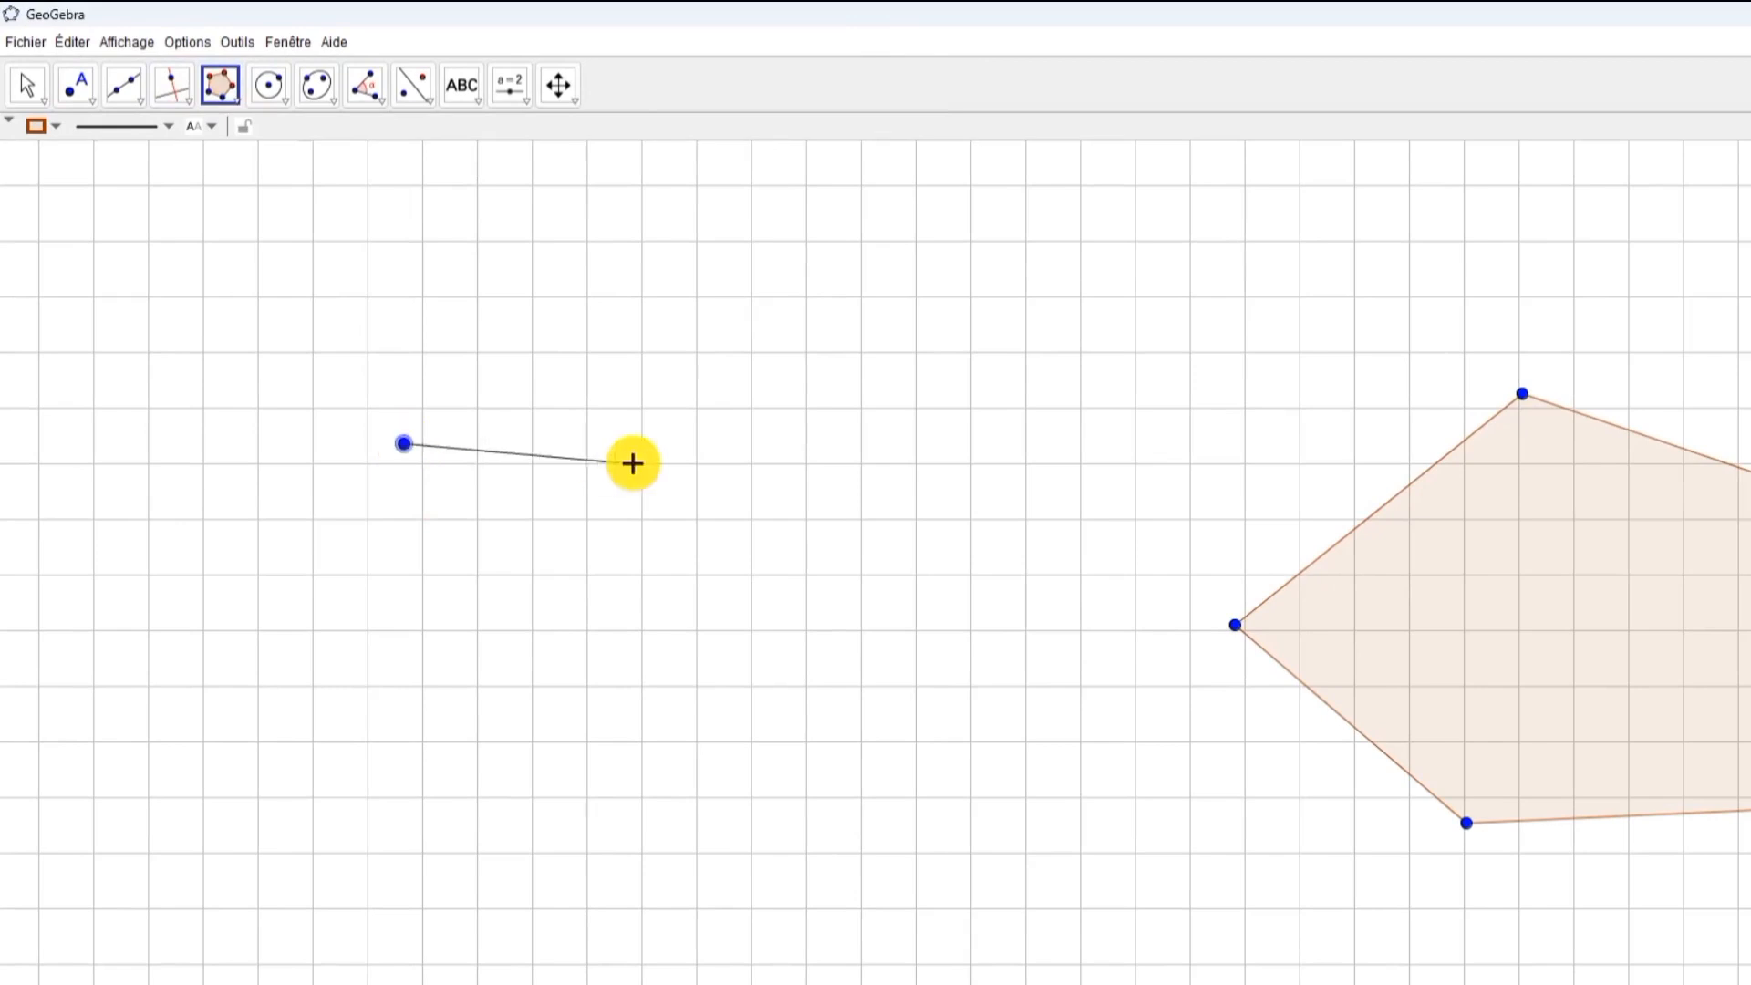
{"action": "left_click", "coordinate": [649, 461]}
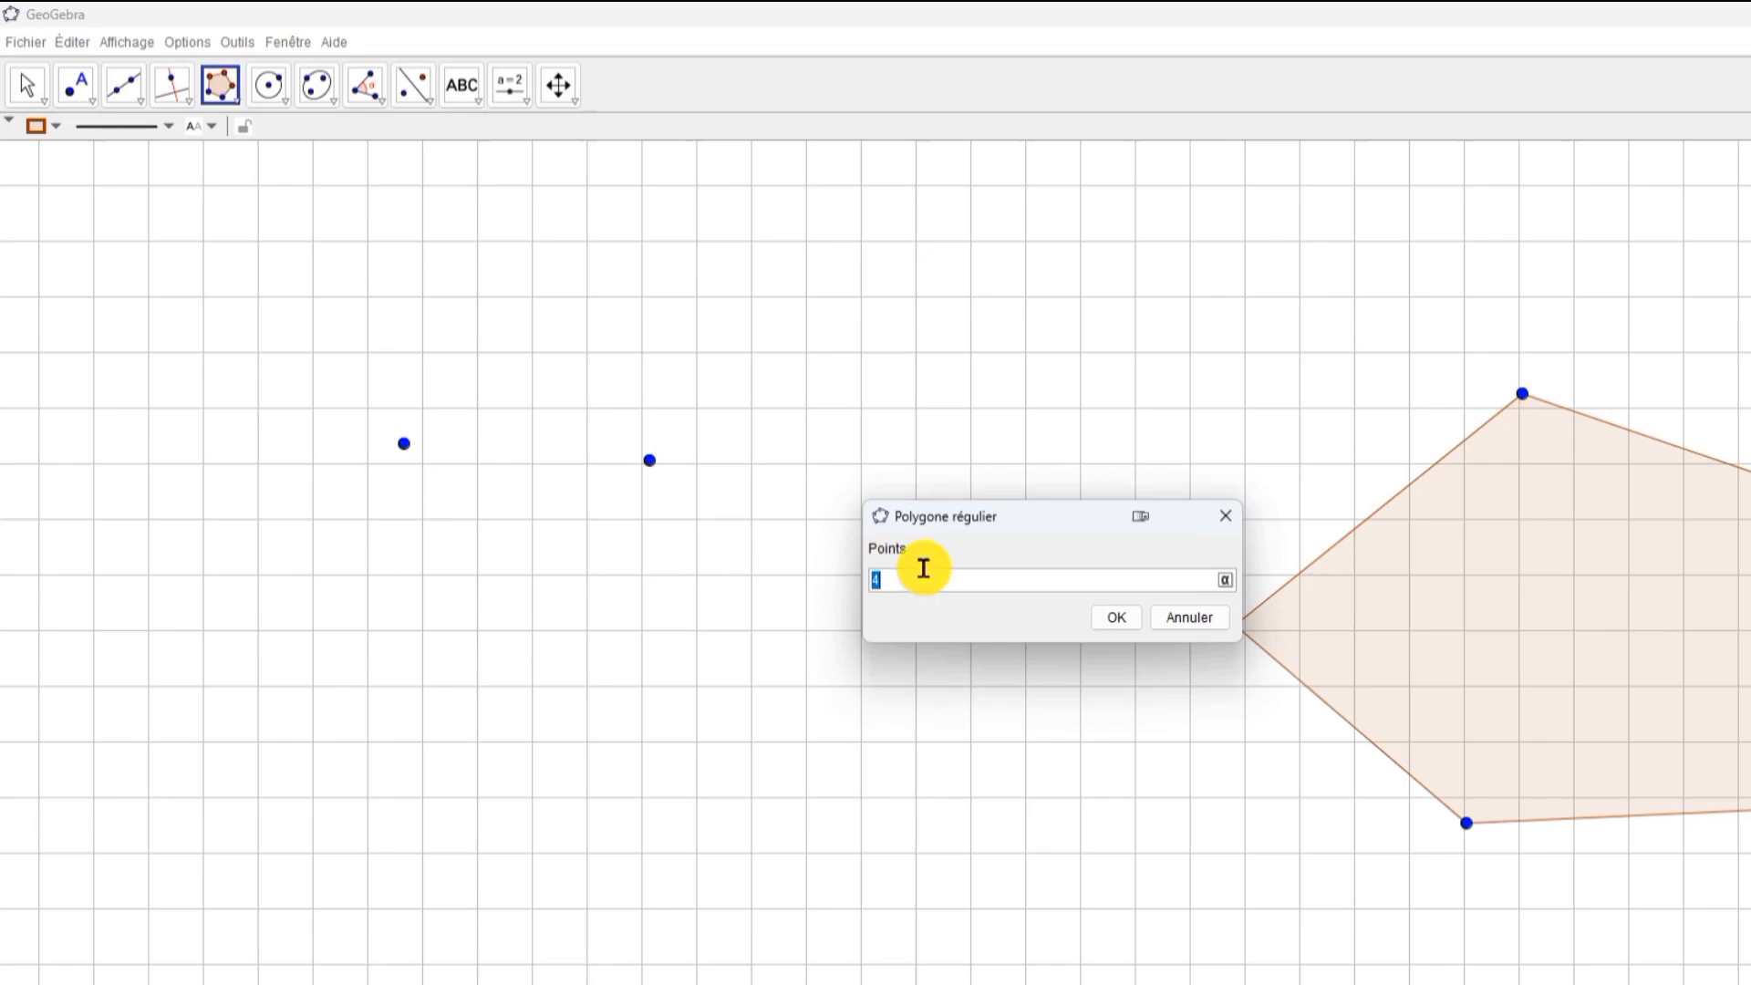
{"action": "key", "text": "Return"}
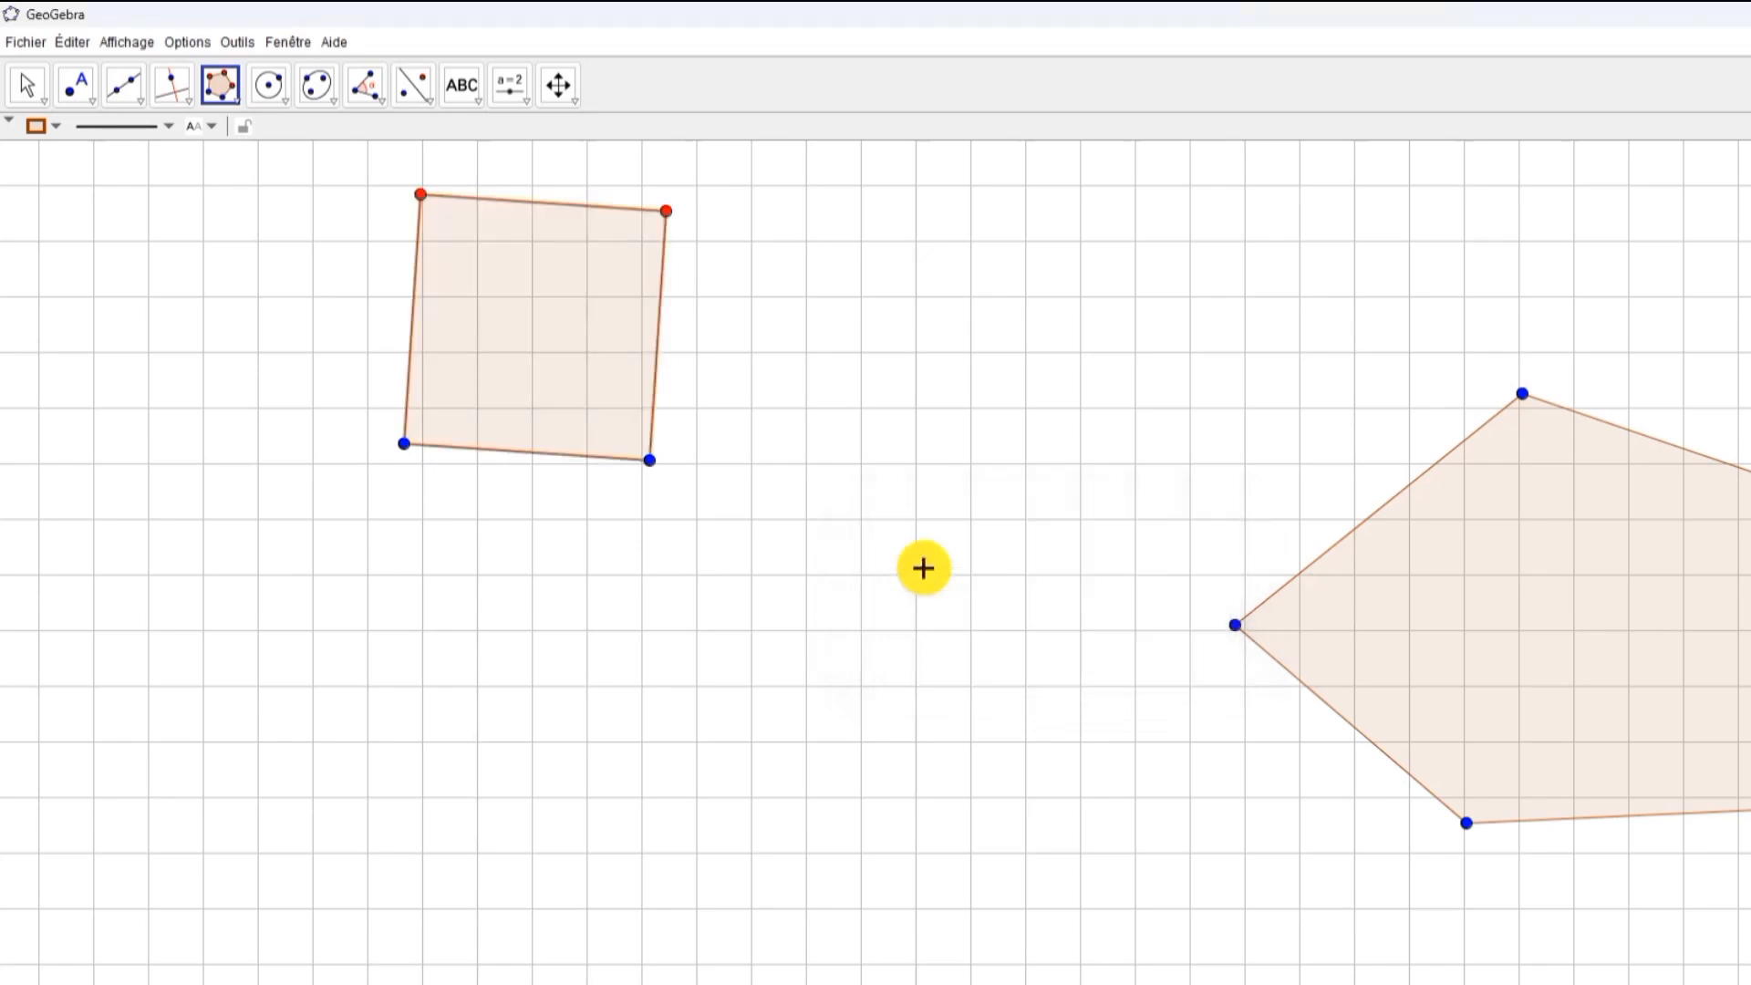
Draw a five-point regular polygon around the square, starting from two points below it
{"action": "left_click", "coordinate": [172, 508]}
{"action": "left_click", "coordinate": [613, 710]}
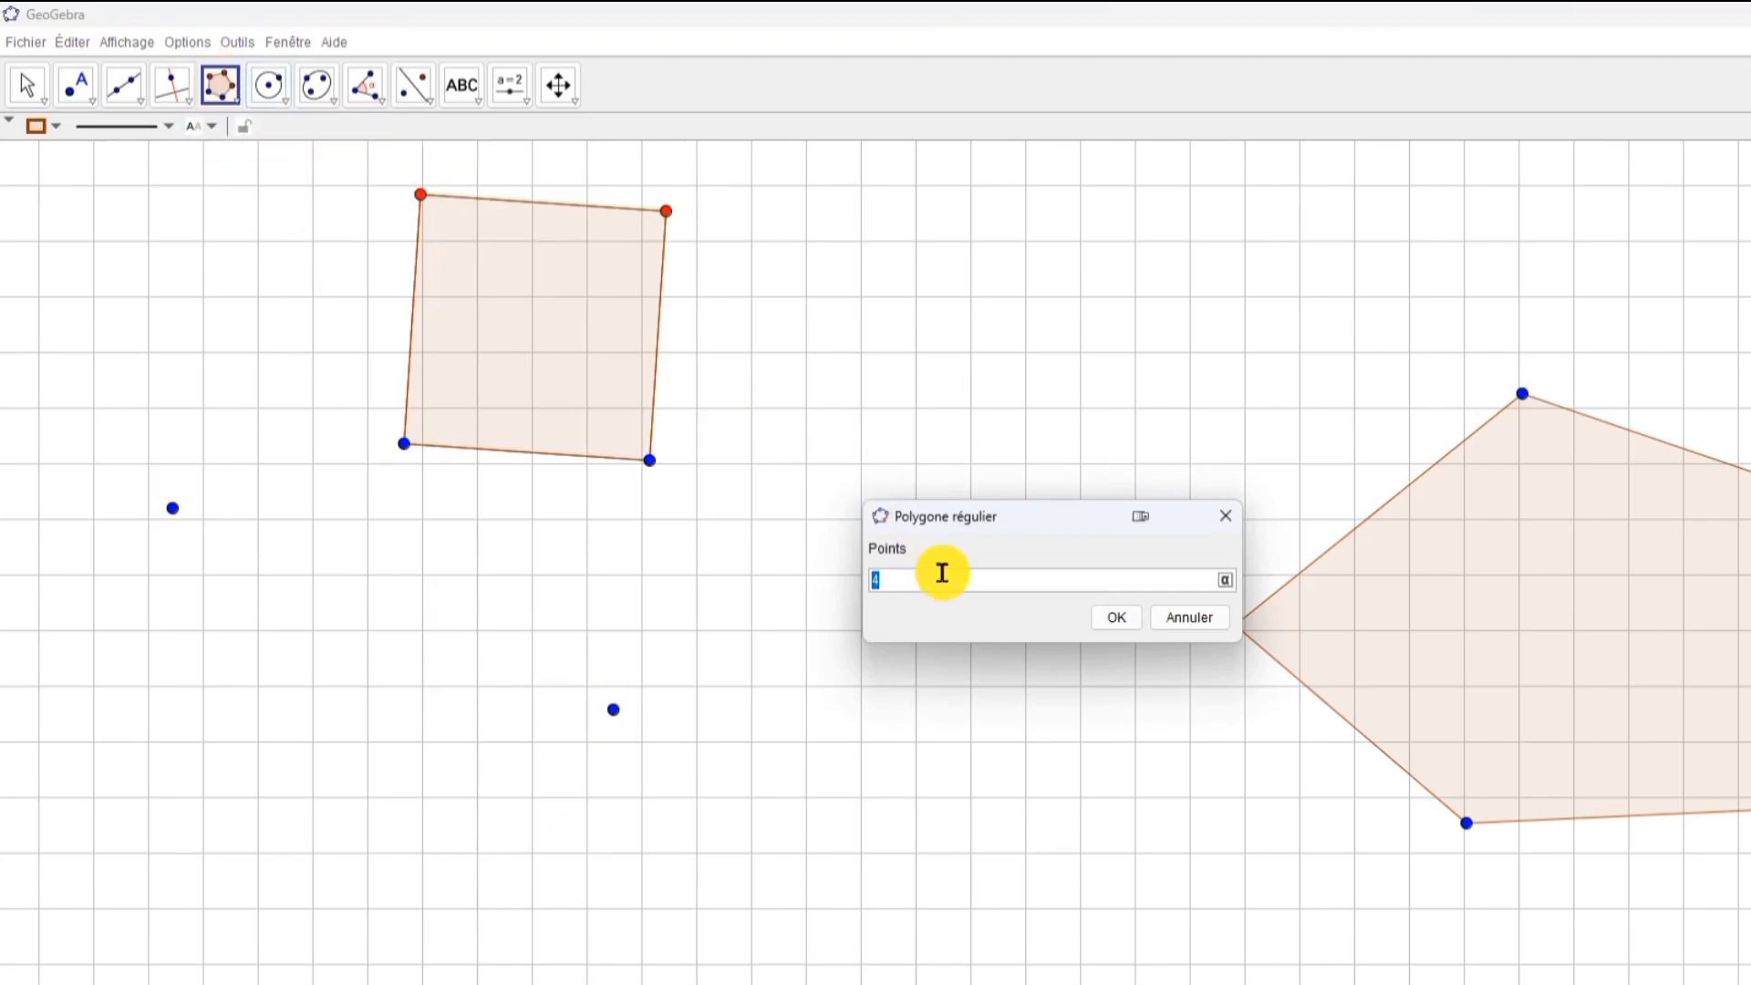
{"action": "type", "text": "5"}
{"action": "key", "text": "Return"}
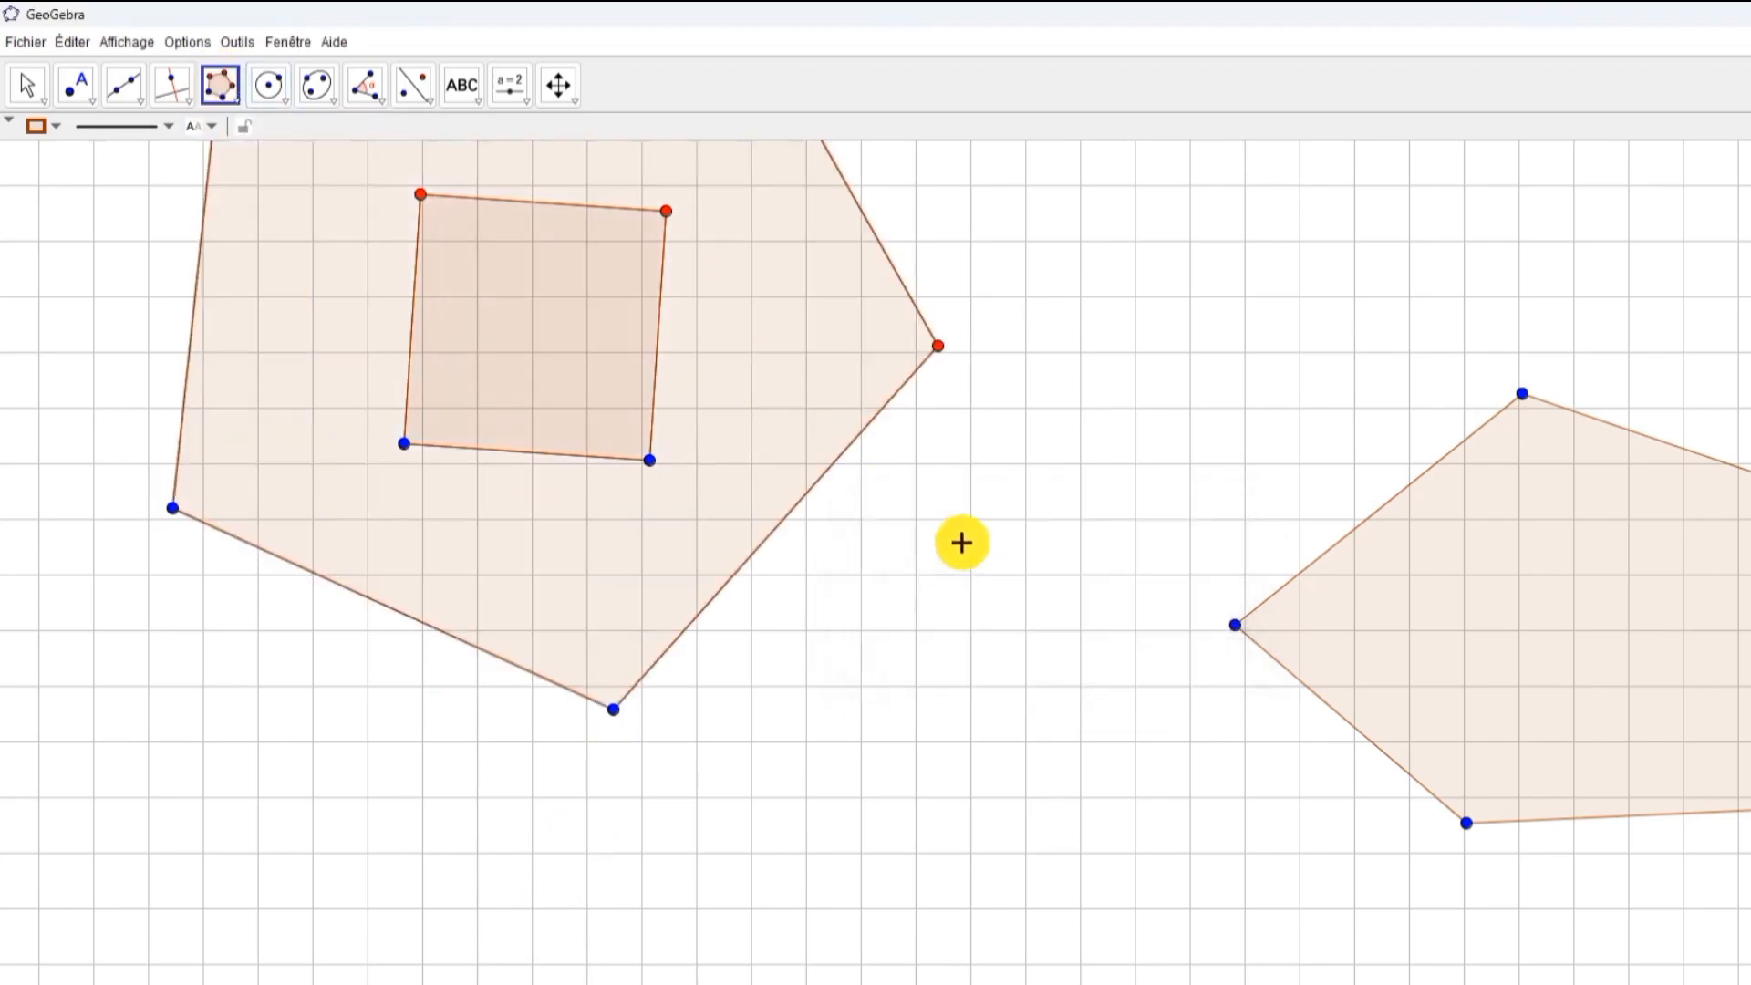
Zoom out and shift the graphics view to inspect the whole regular pentagon around the square
{"action": "scroll", "coordinate": [891, 438], "scroll_direction": "up", "scroll_amount": 3}
{"action": "scroll", "coordinate": [891, 438], "scroll_direction": "down", "scroll_amount": 6}
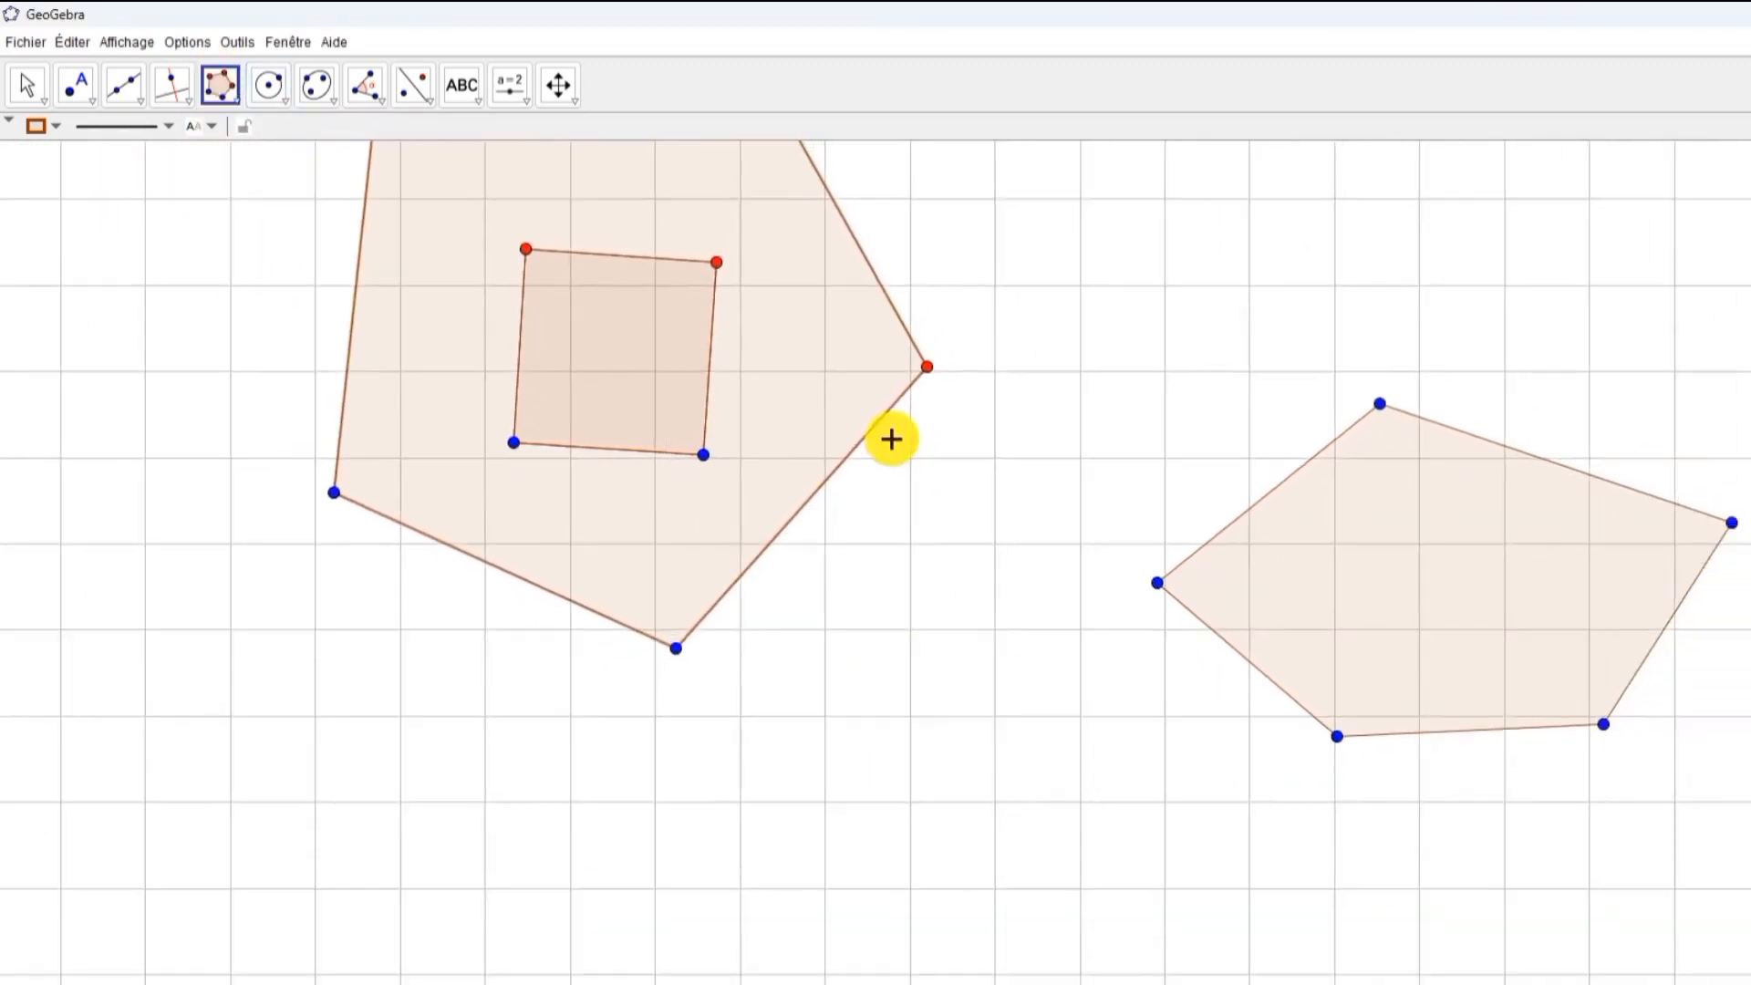
{"action": "scroll", "coordinate": [863, 420], "scroll_direction": "up", "scroll_amount": 1}
{"action": "left_click", "coordinate": [233, 108]}
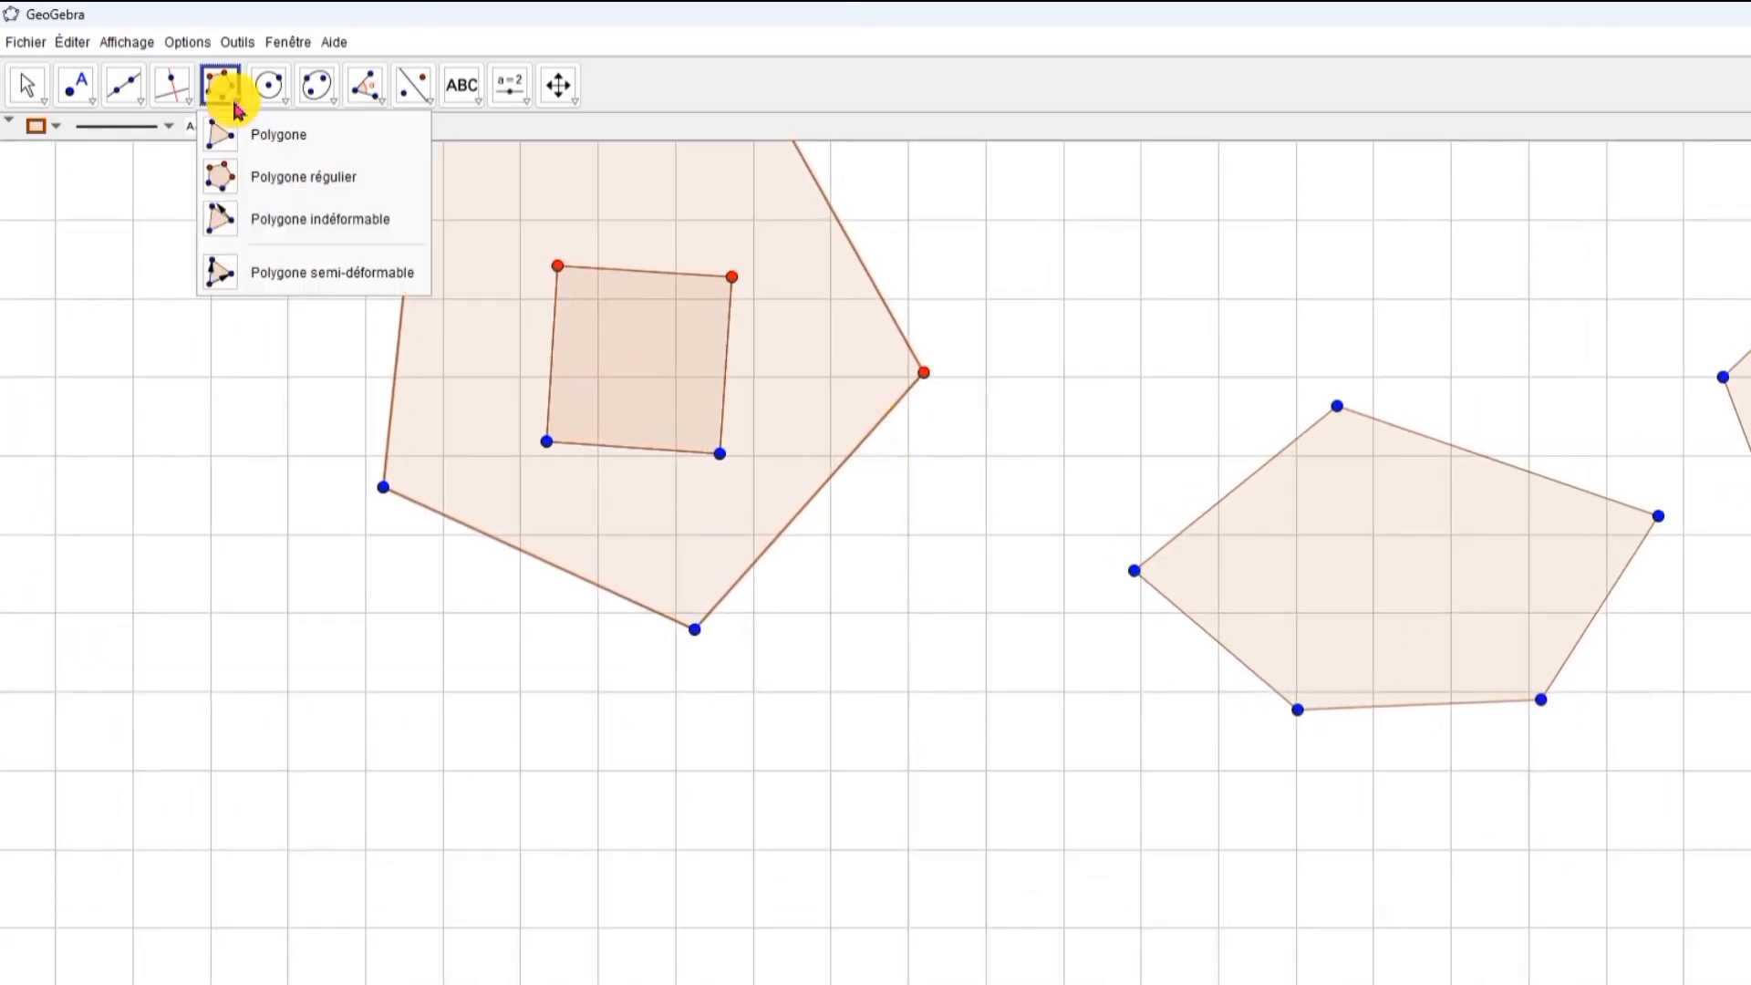
{"action": "left_click", "coordinate": [558, 86]}
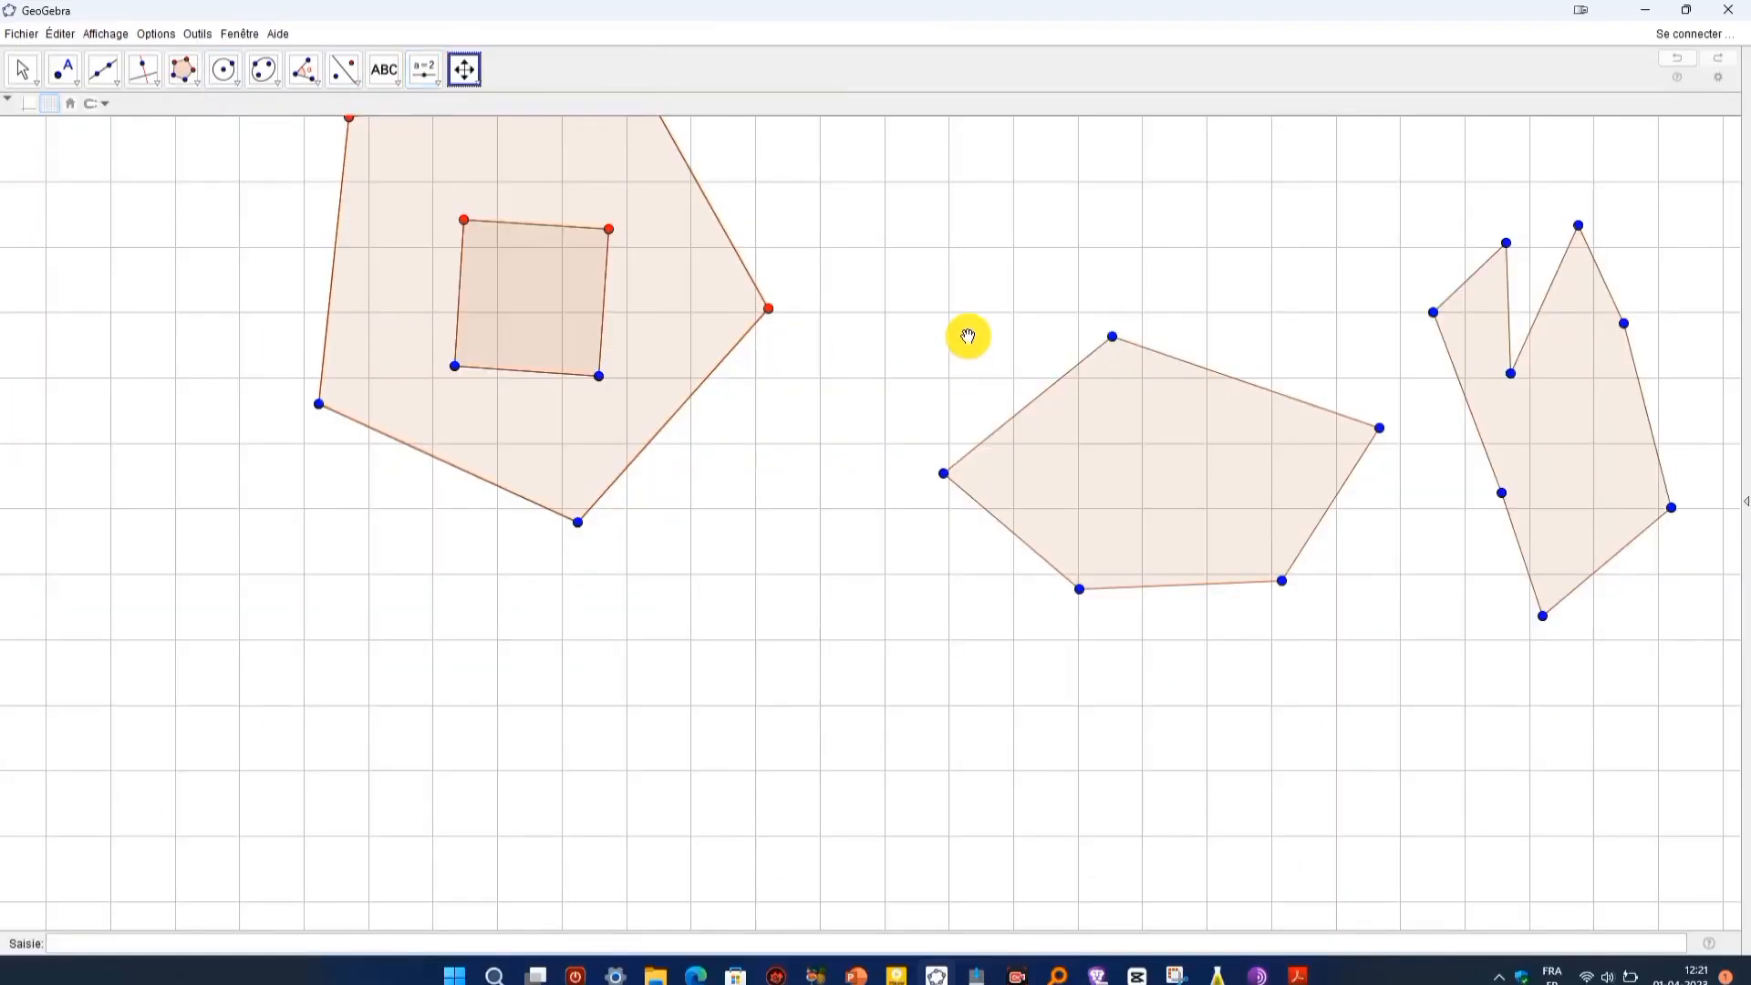
{"action": "left_click_drag", "start_coordinate": [968, 337], "coordinate": [1059, 504]}
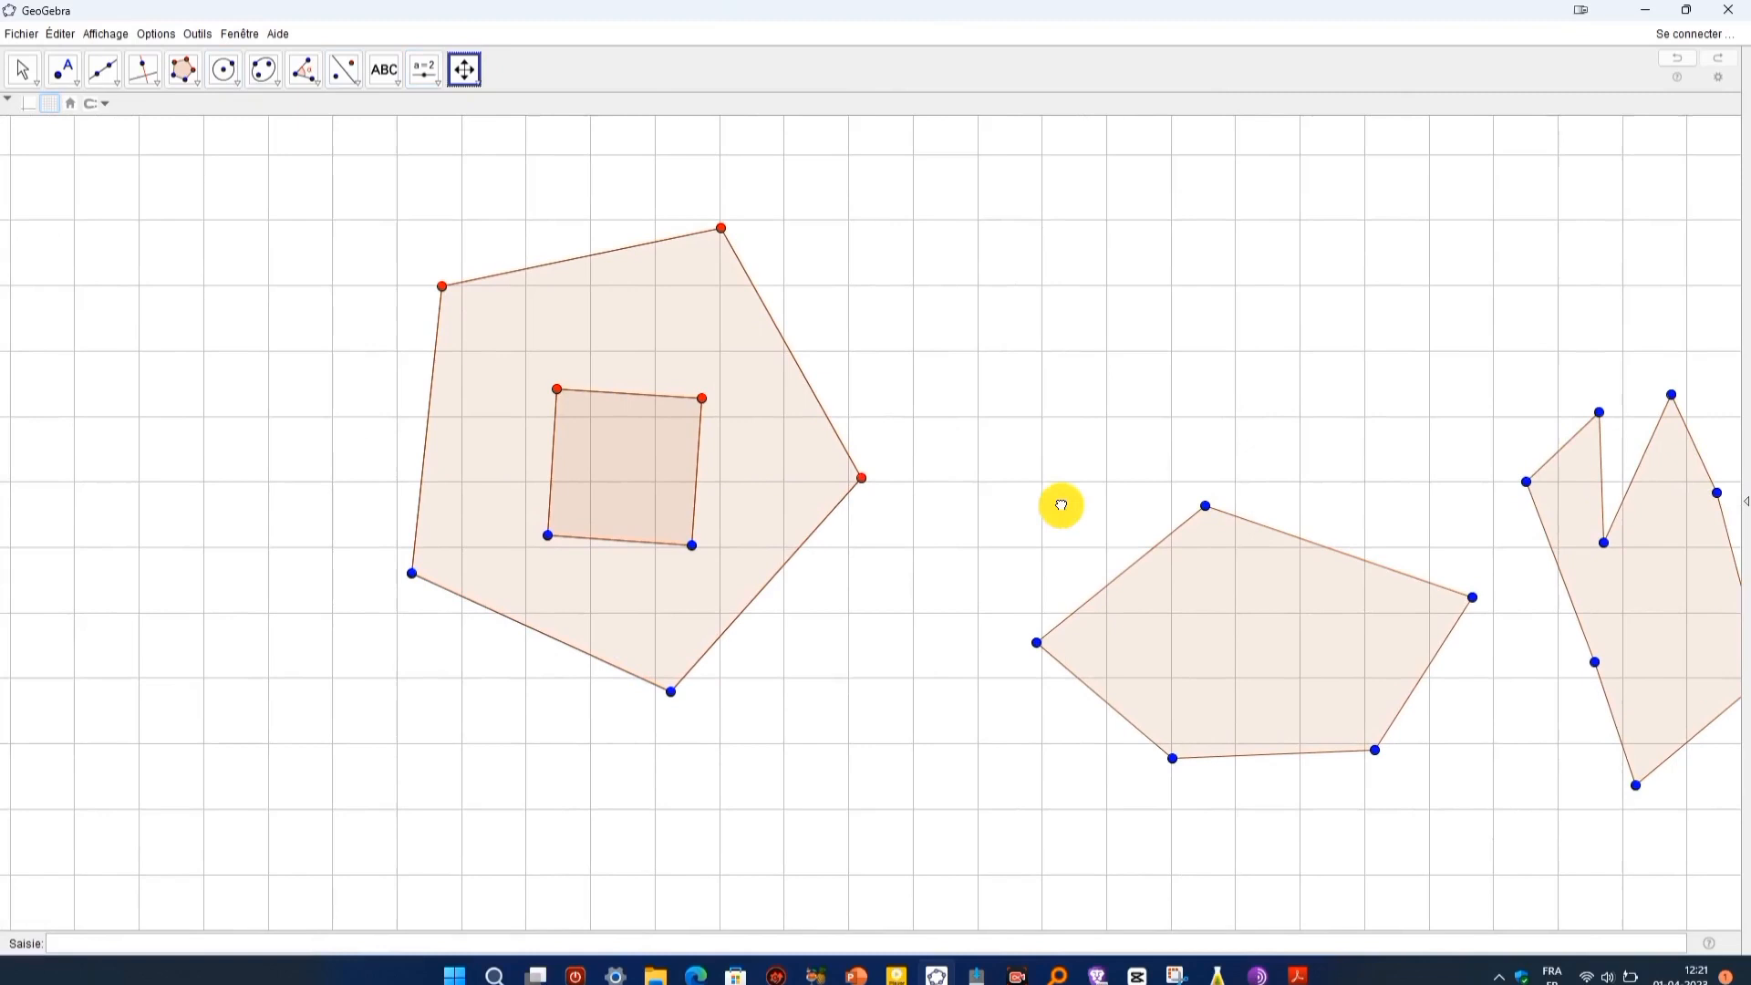
{"action": "left_click", "coordinate": [183, 69]}
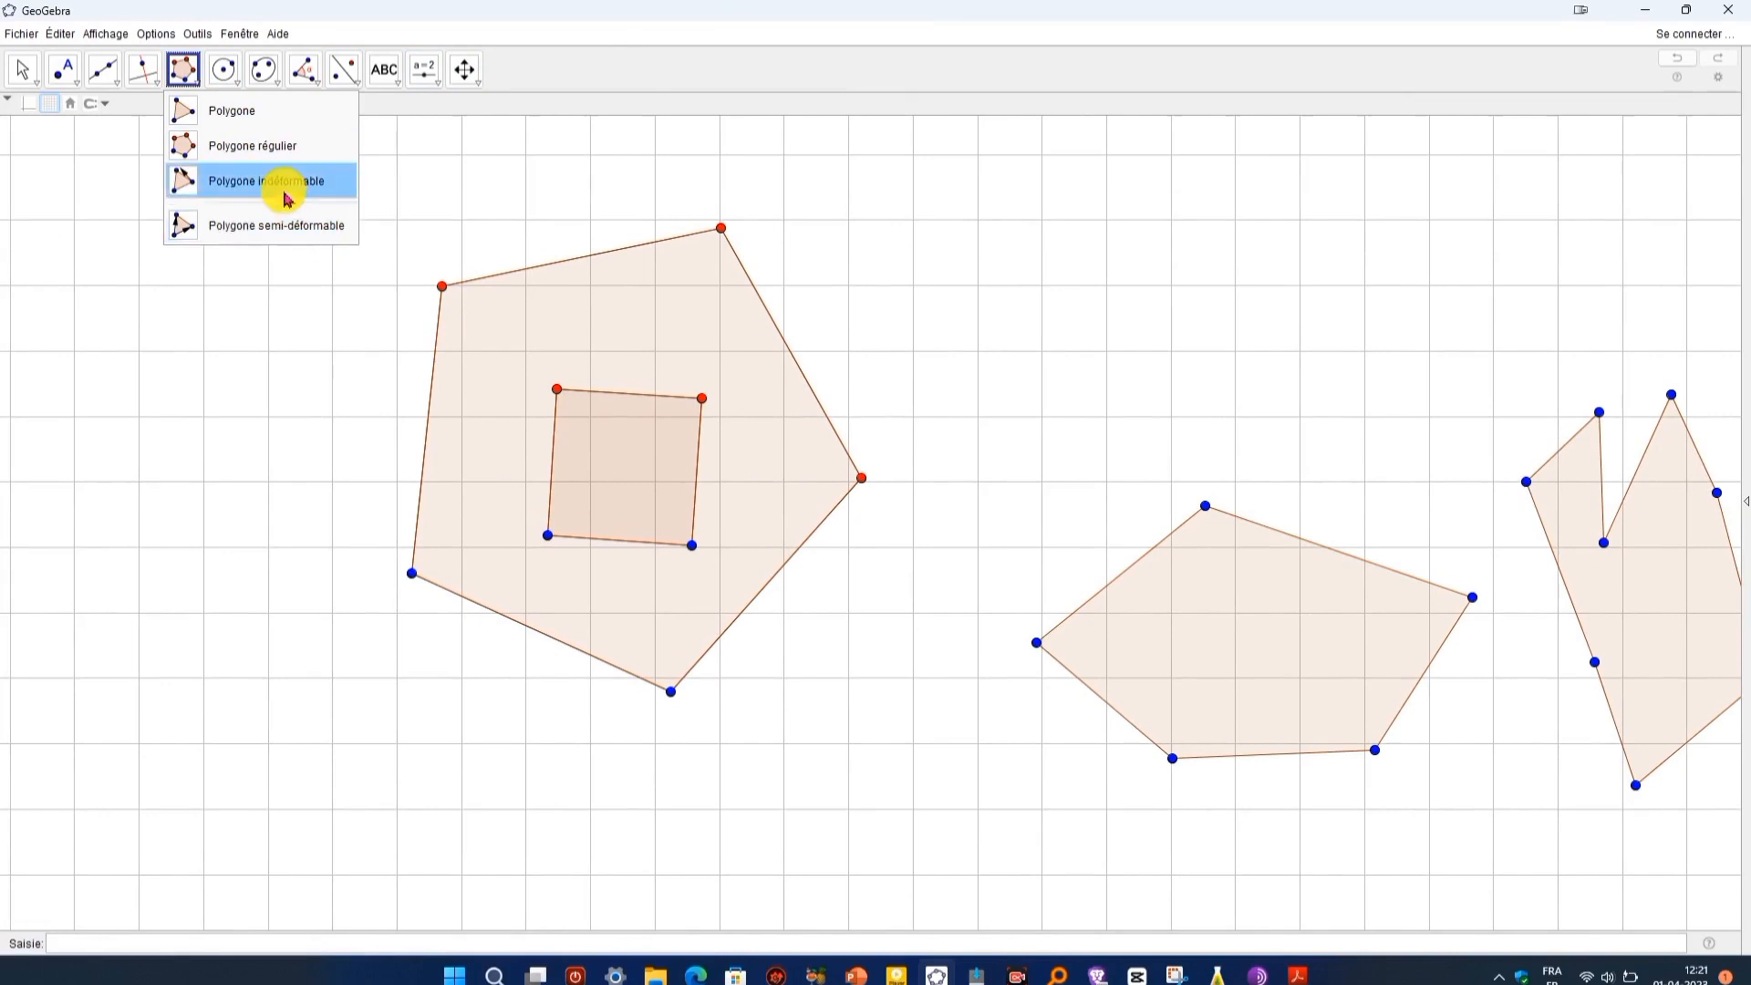
{"action": "mouse_move", "coordinate": [242, 94]}
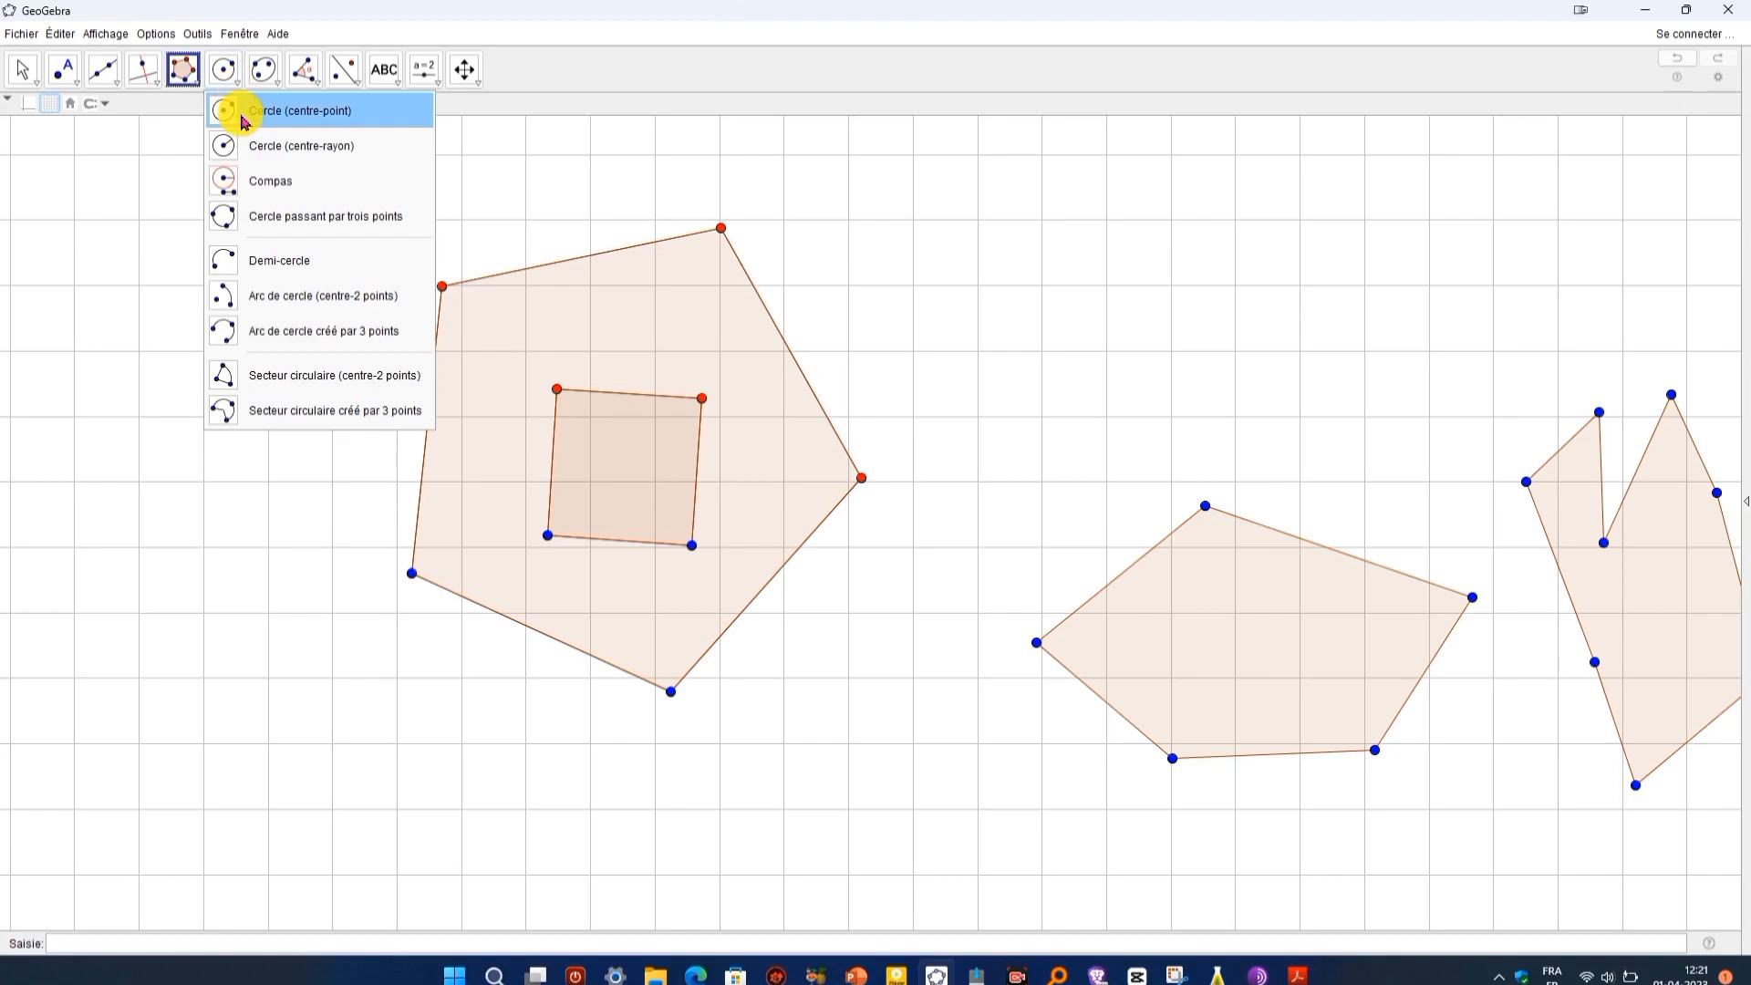
{"action": "left_click", "coordinate": [245, 121]}
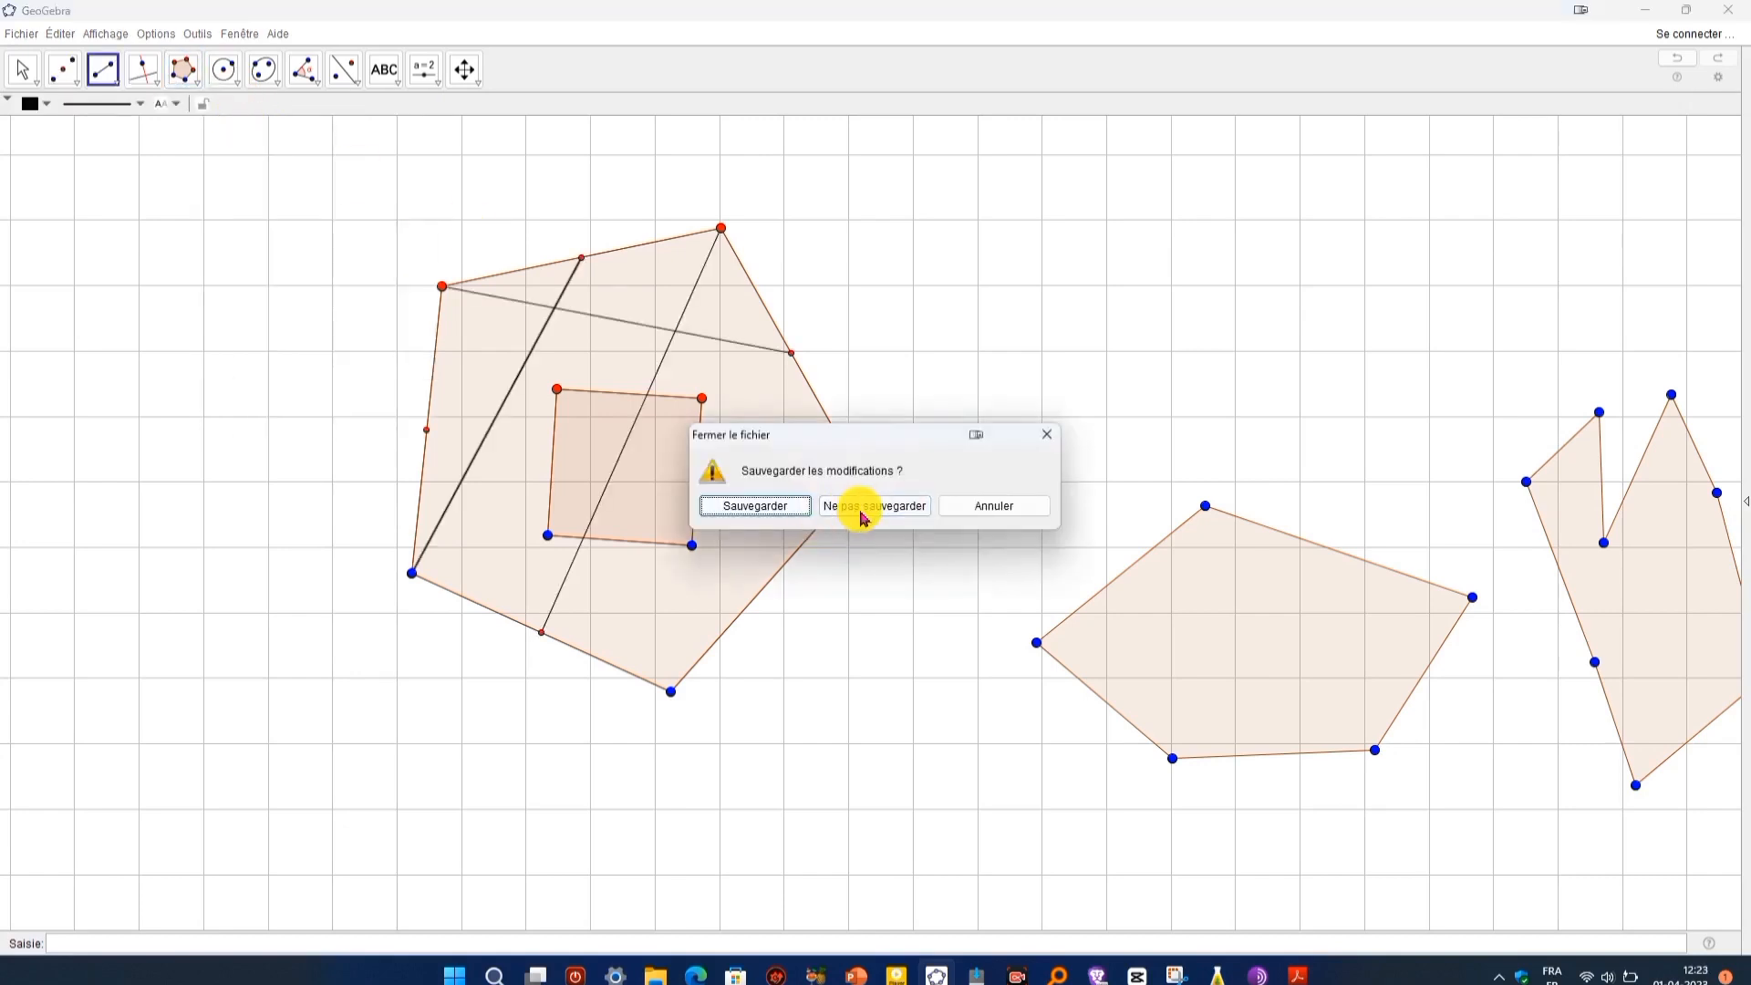
Discard the current construction without saving and set up the new one with the grid shown and the axes hidden
{"action": "left_click", "coordinate": [859, 507]}
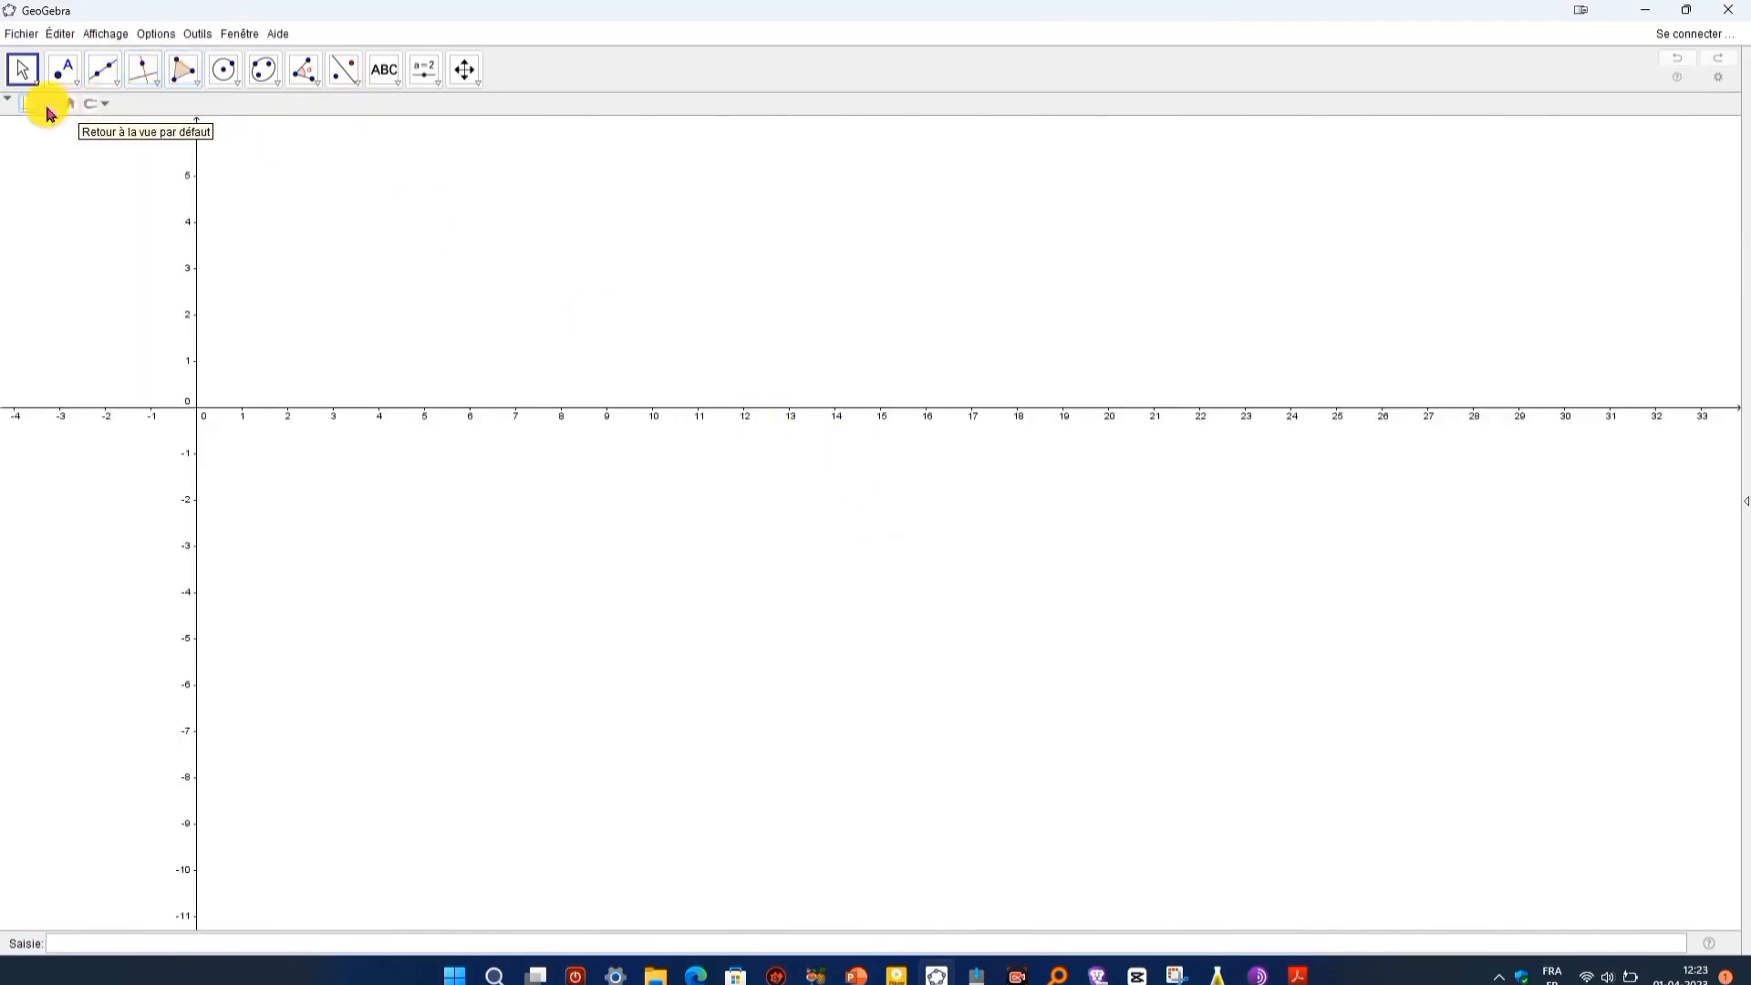
{"action": "left_click", "coordinate": [50, 110]}
{"action": "left_click", "coordinate": [35, 108]}
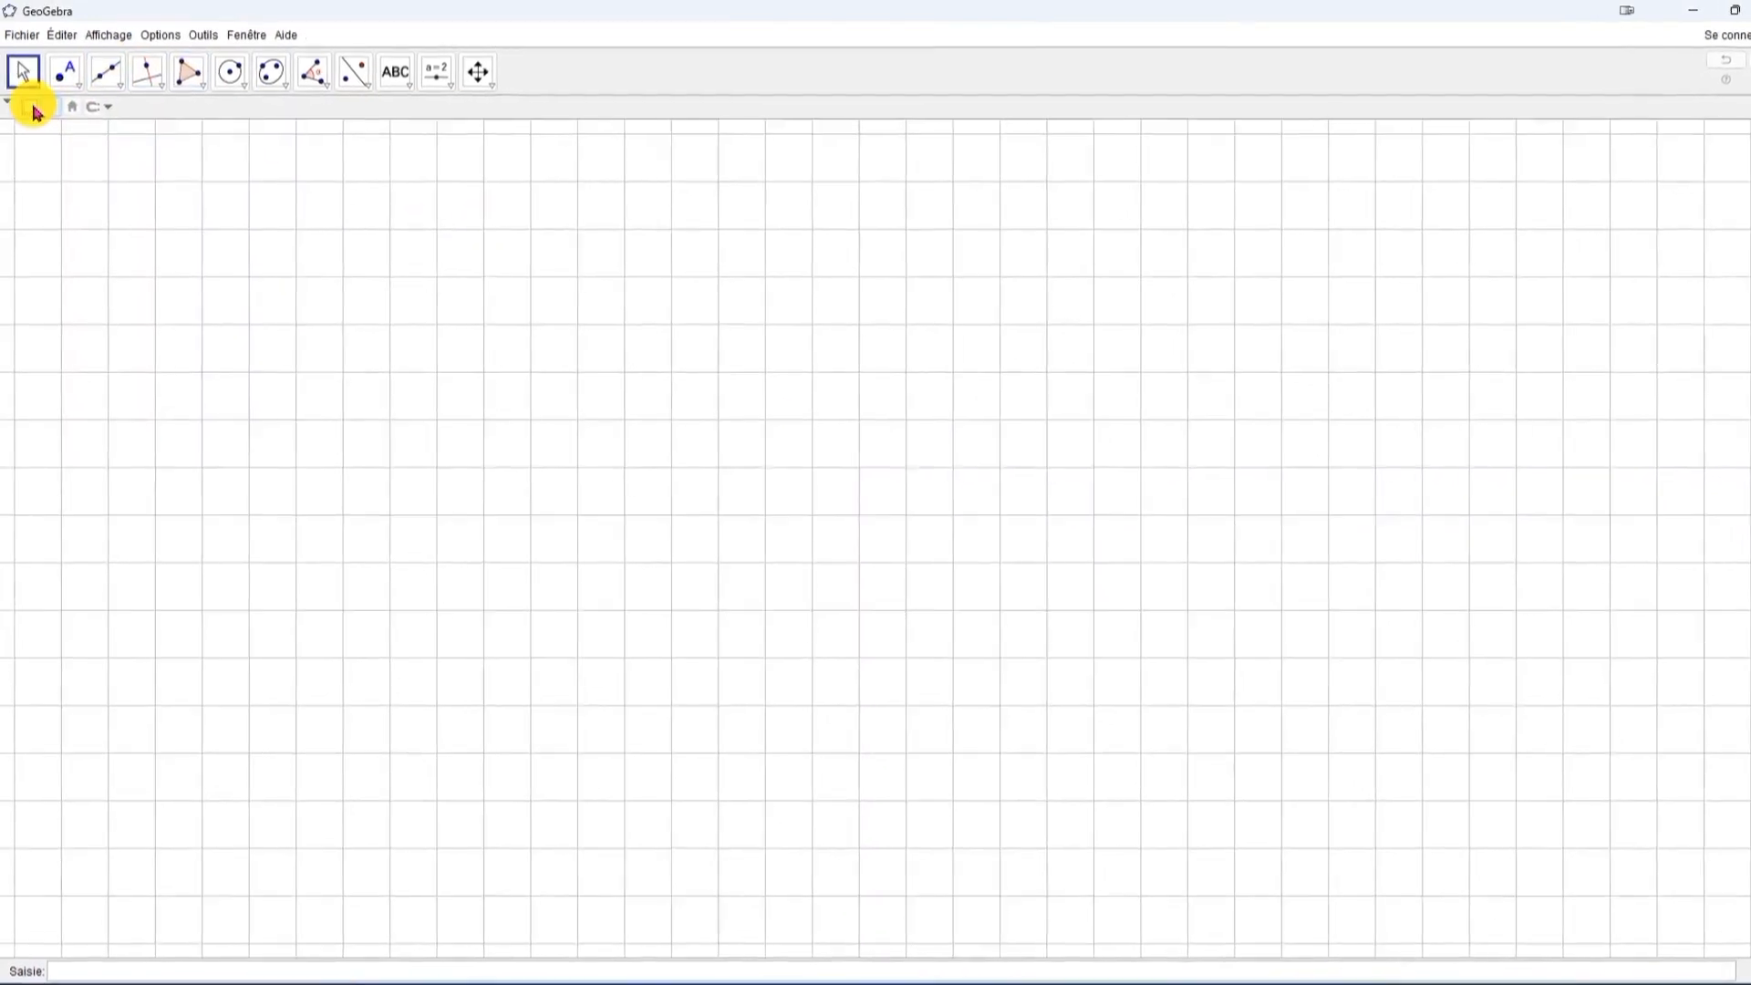
Draw a circle with Cercle (centre-point) in the middle of the grid, with a radius of about 5 grid squares
{"action": "left_click", "coordinate": [201, 95]}
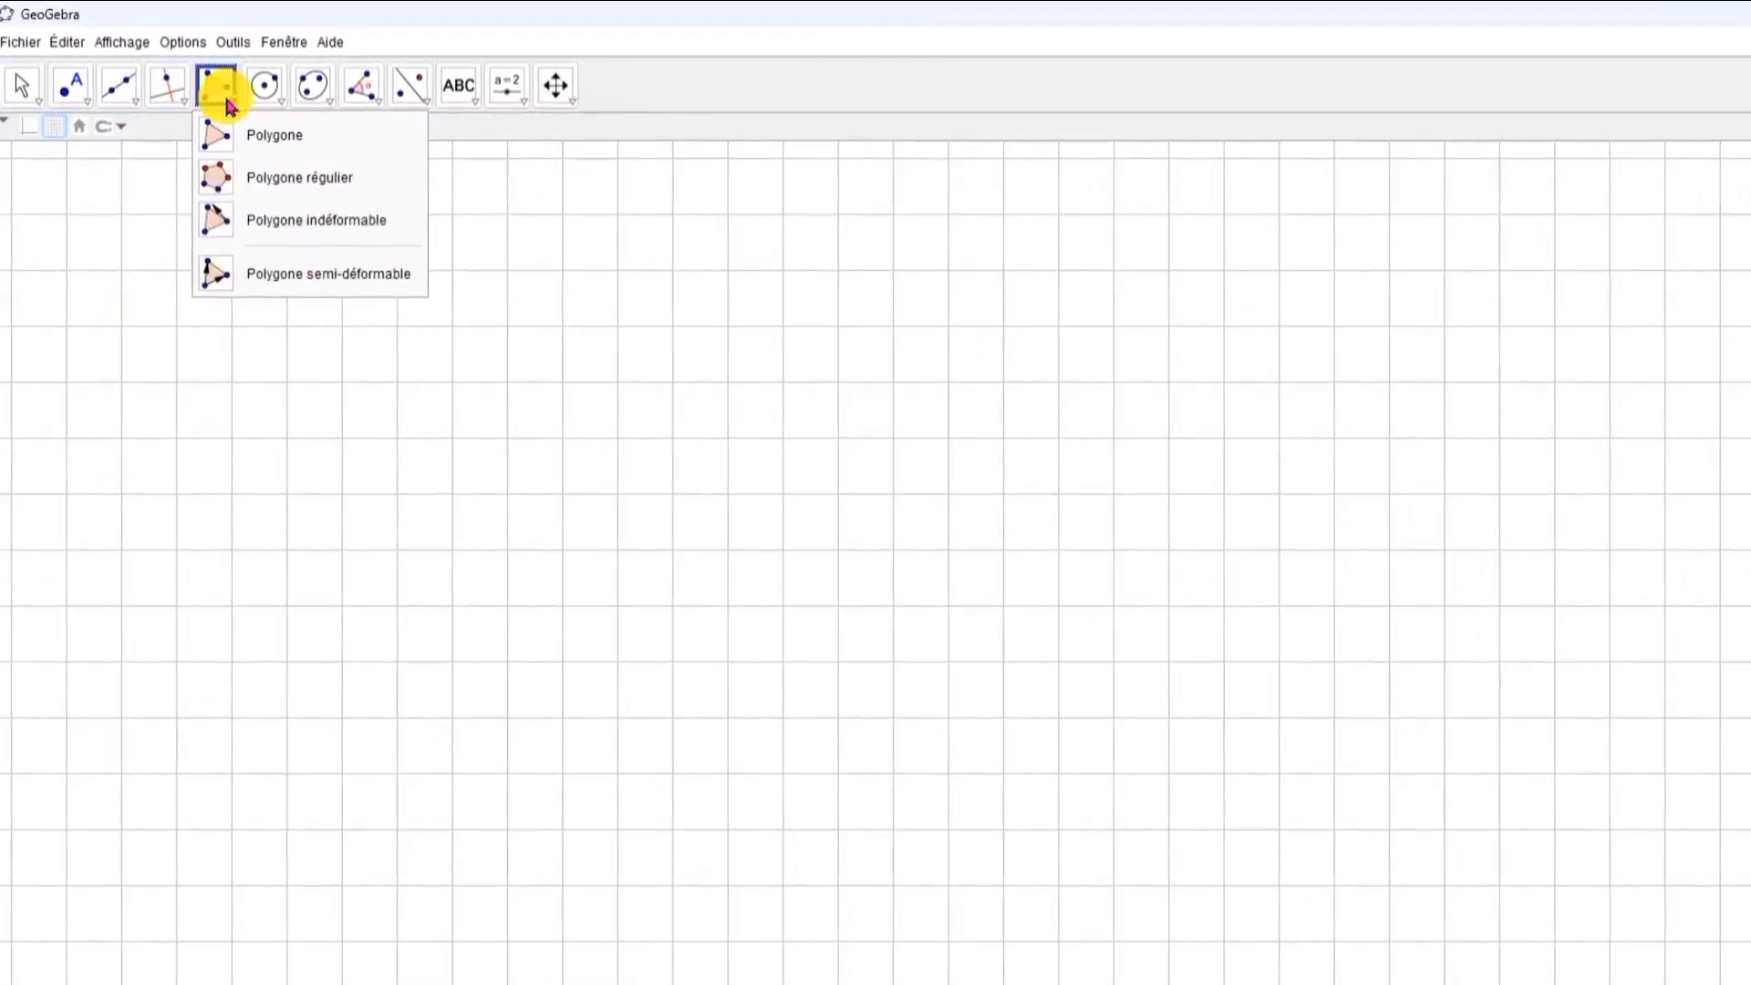
{"action": "left_click", "coordinate": [268, 104]}
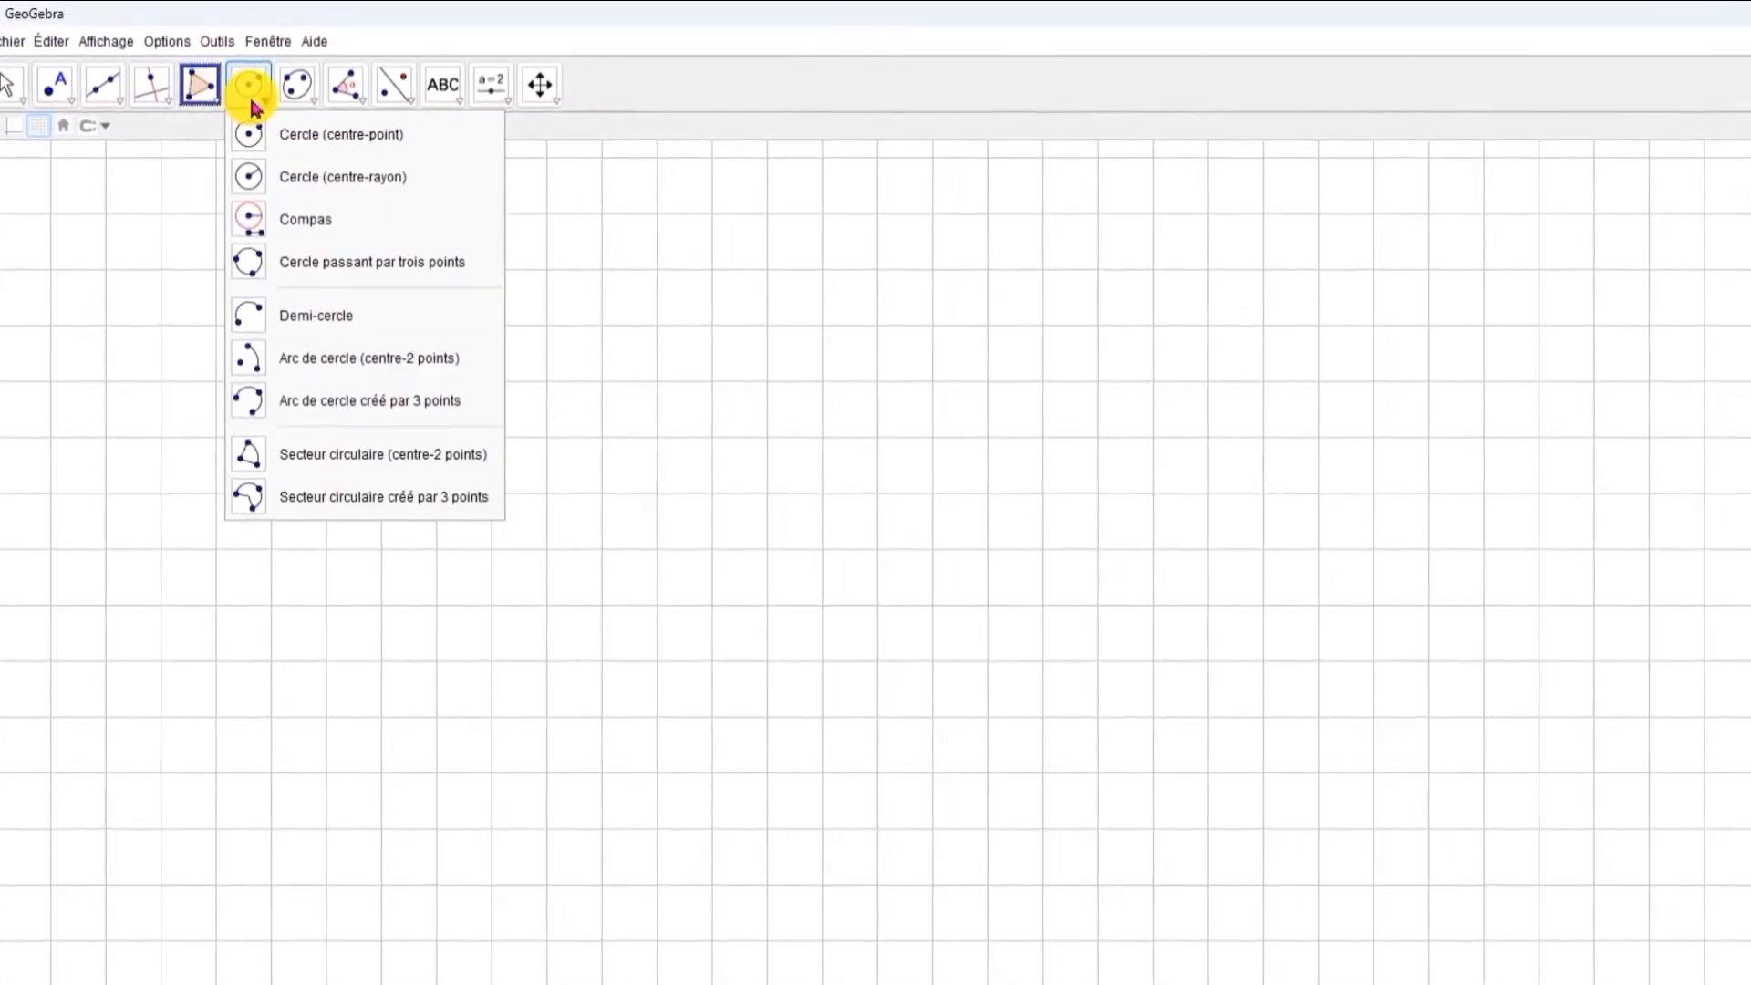
{"action": "left_click", "coordinate": [351, 152]}
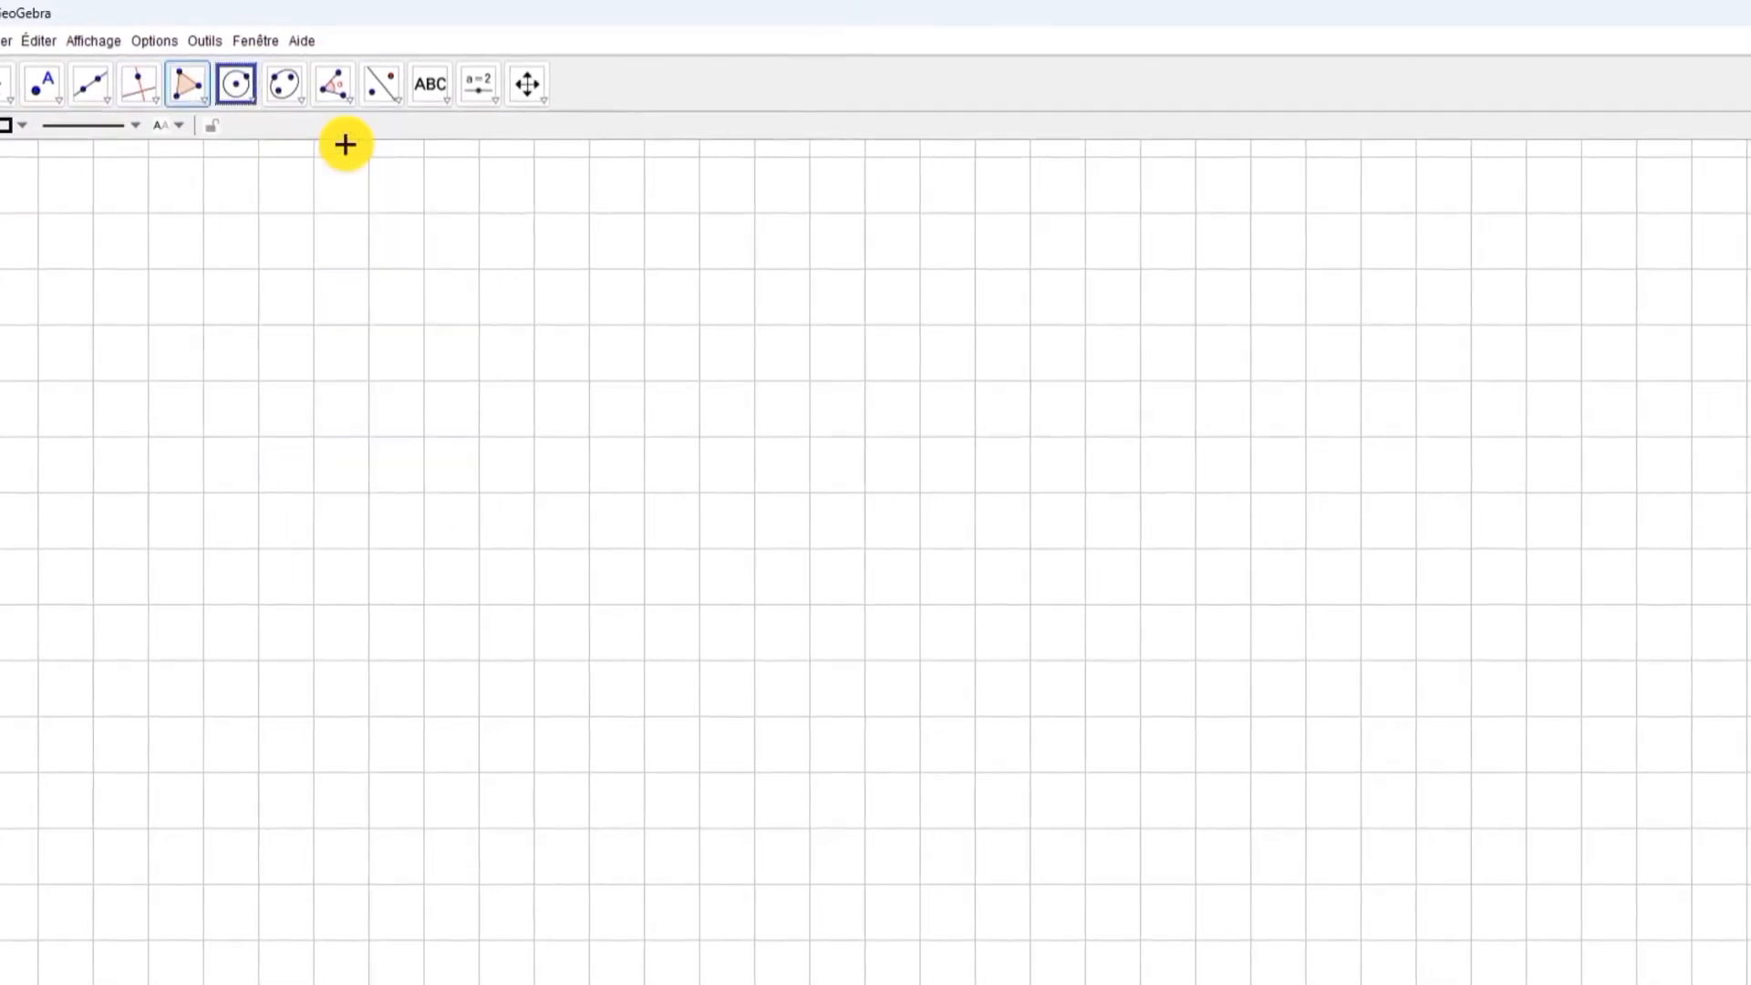
{"action": "left_click", "coordinate": [856, 603]}
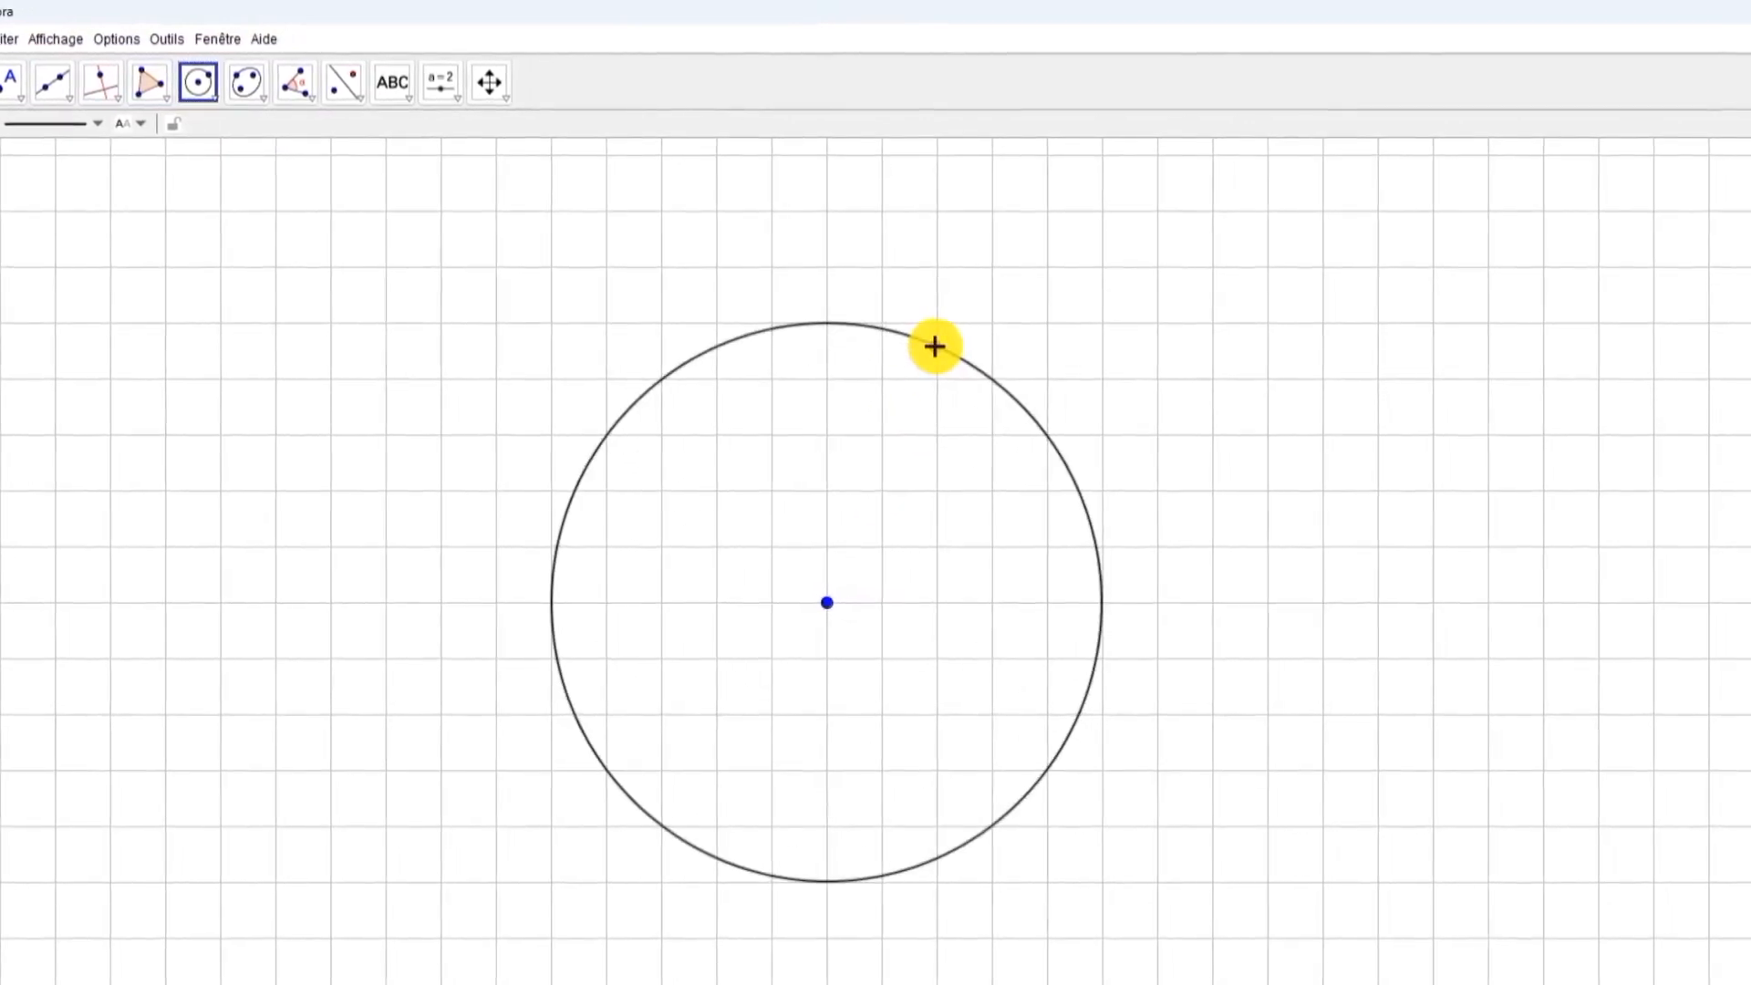
{"action": "left_click", "coordinate": [937, 346]}
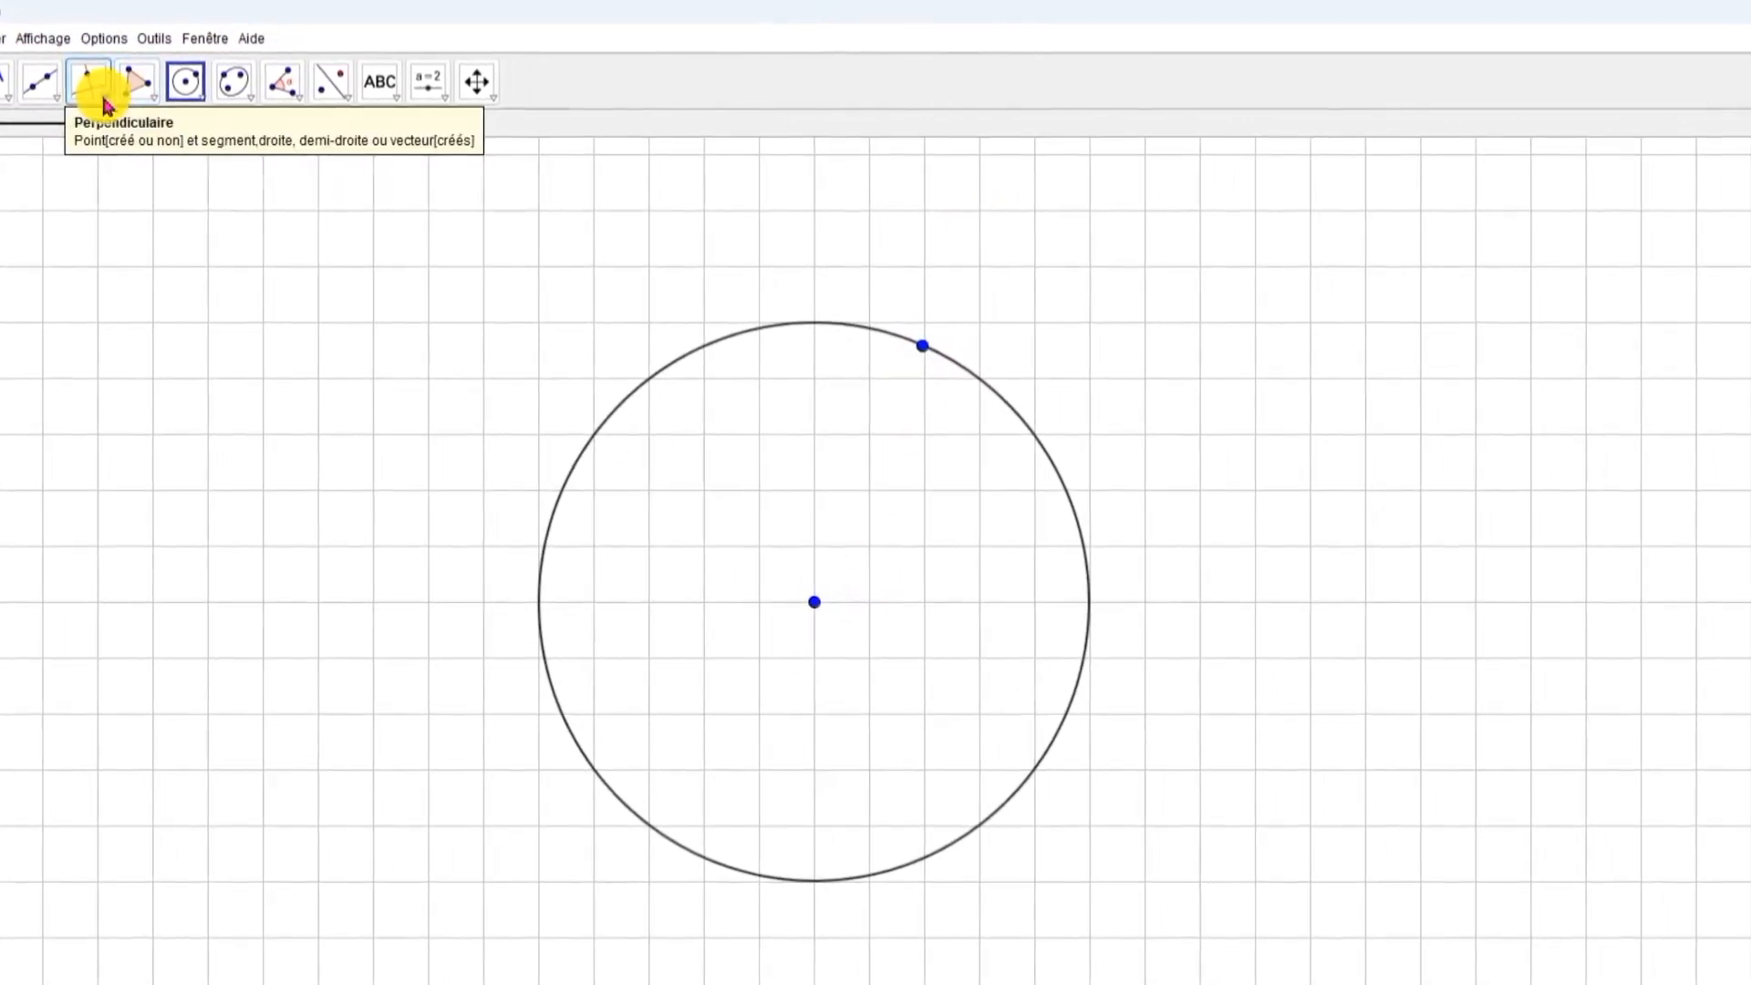
Draw a radius of the circle as a segment from the point on its circumference to its centre
{"action": "left_click", "coordinate": [44, 91]}
{"action": "left_click", "coordinate": [89, 175]}
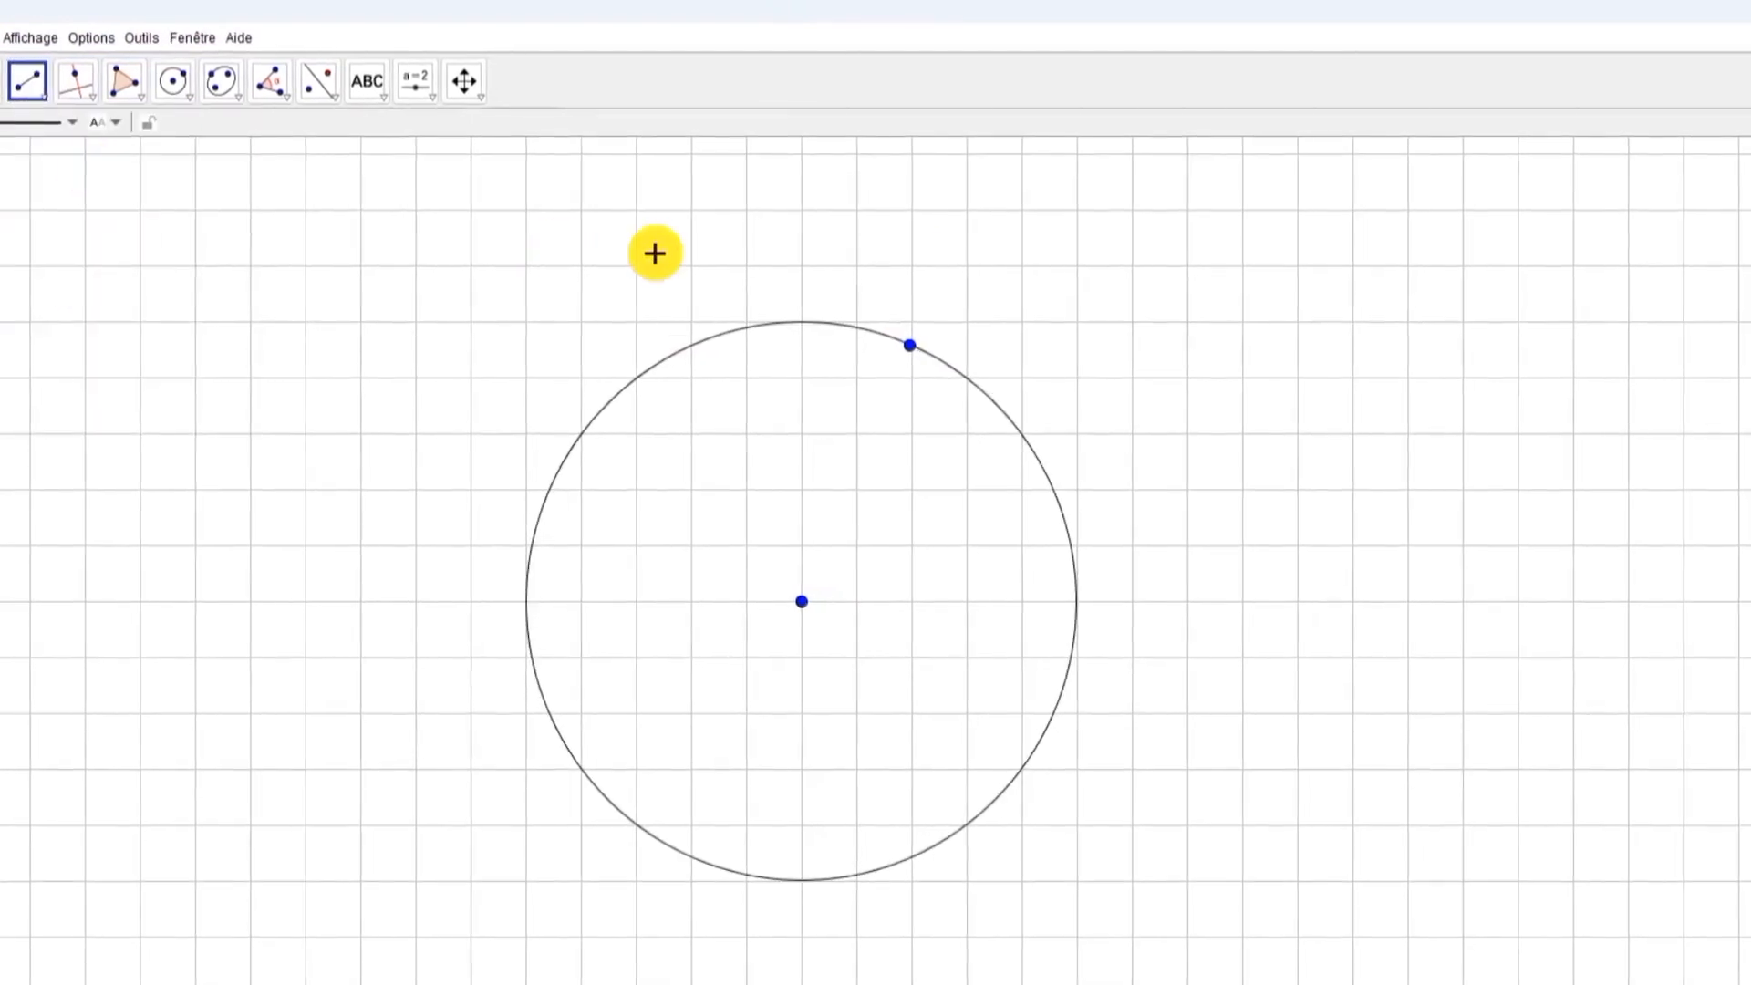
{"action": "left_click", "coordinate": [913, 347]}
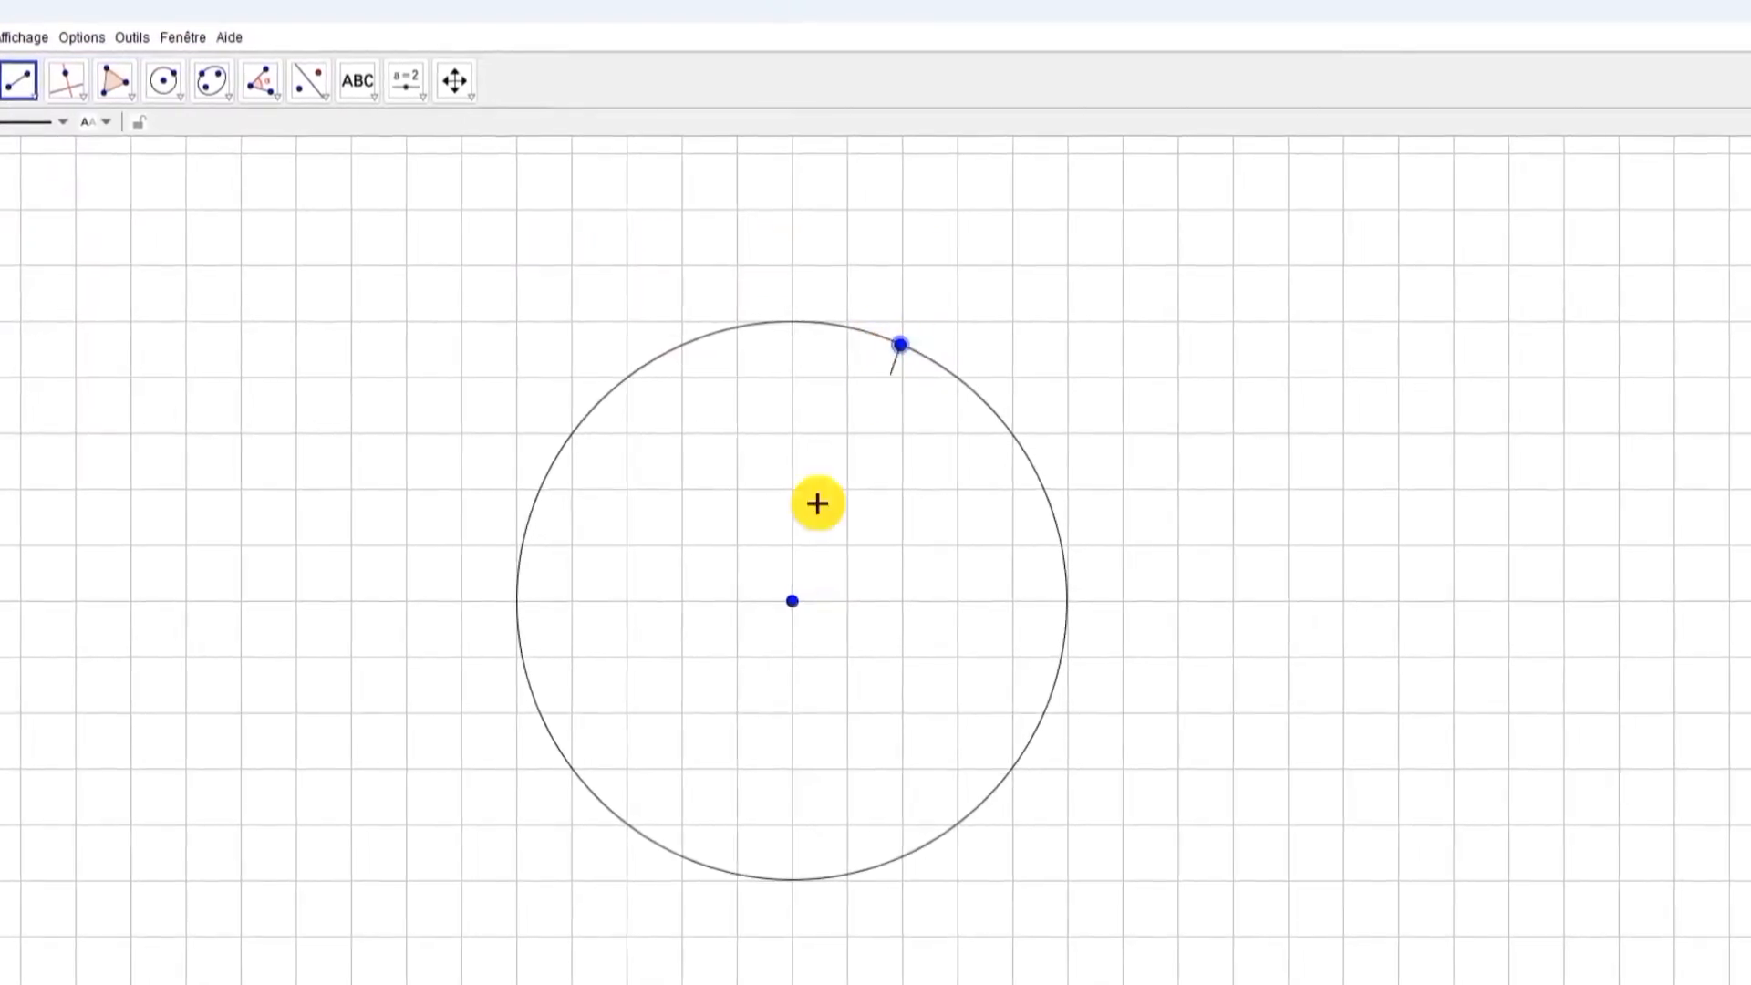
{"action": "left_click", "coordinate": [791, 601]}
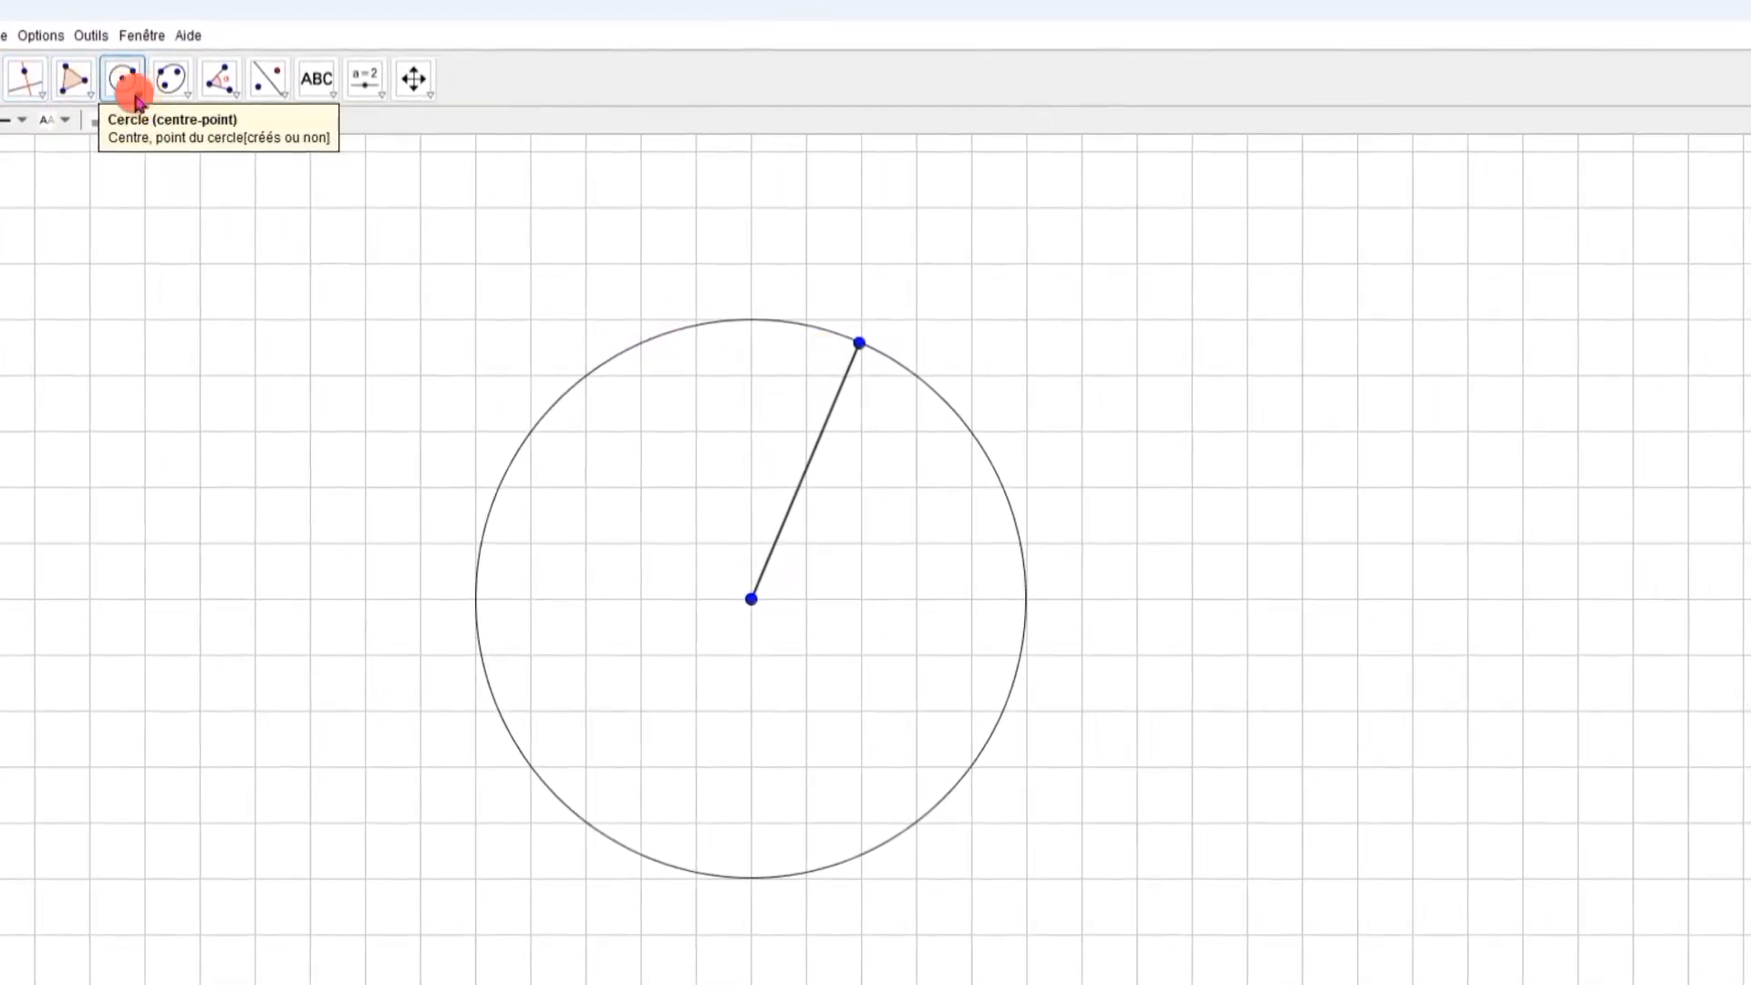
Draw semicircles with Demi-cercle: a tiny one and a large one right of the circle, and another to its upper left
{"action": "left_click", "coordinate": [137, 101]}
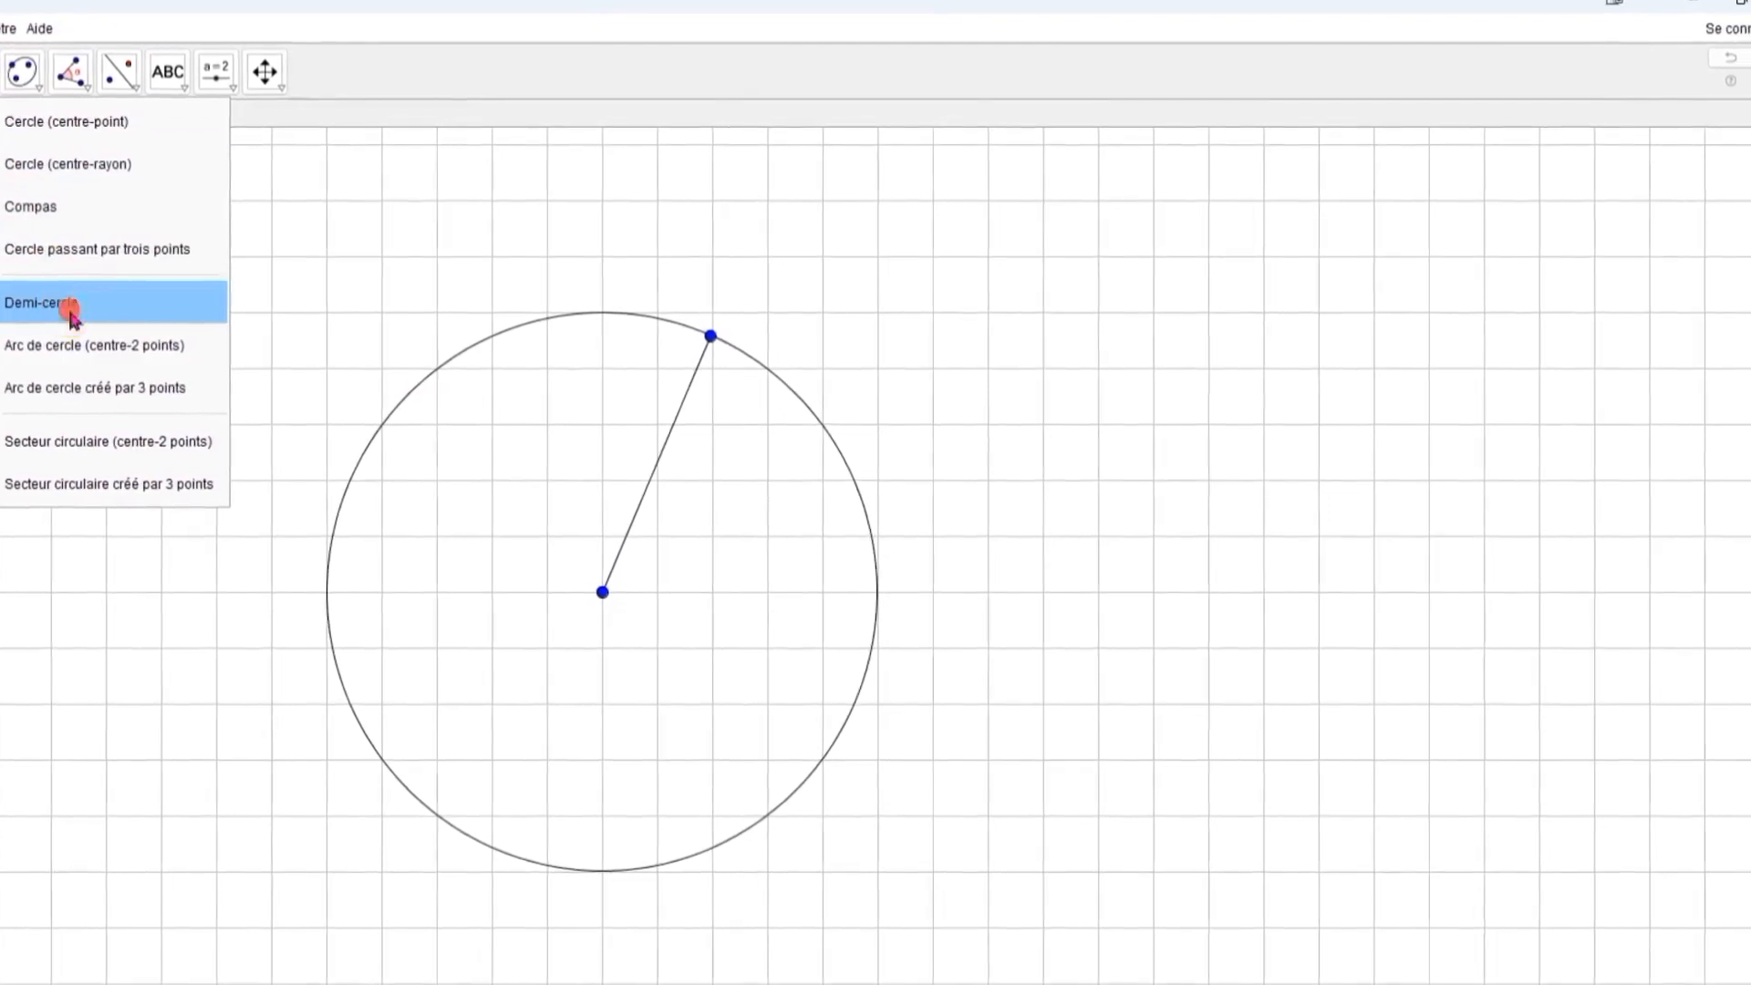
{"action": "left_click", "coordinate": [1024, 424]}
{"action": "left_click", "coordinate": [1200, 447]}
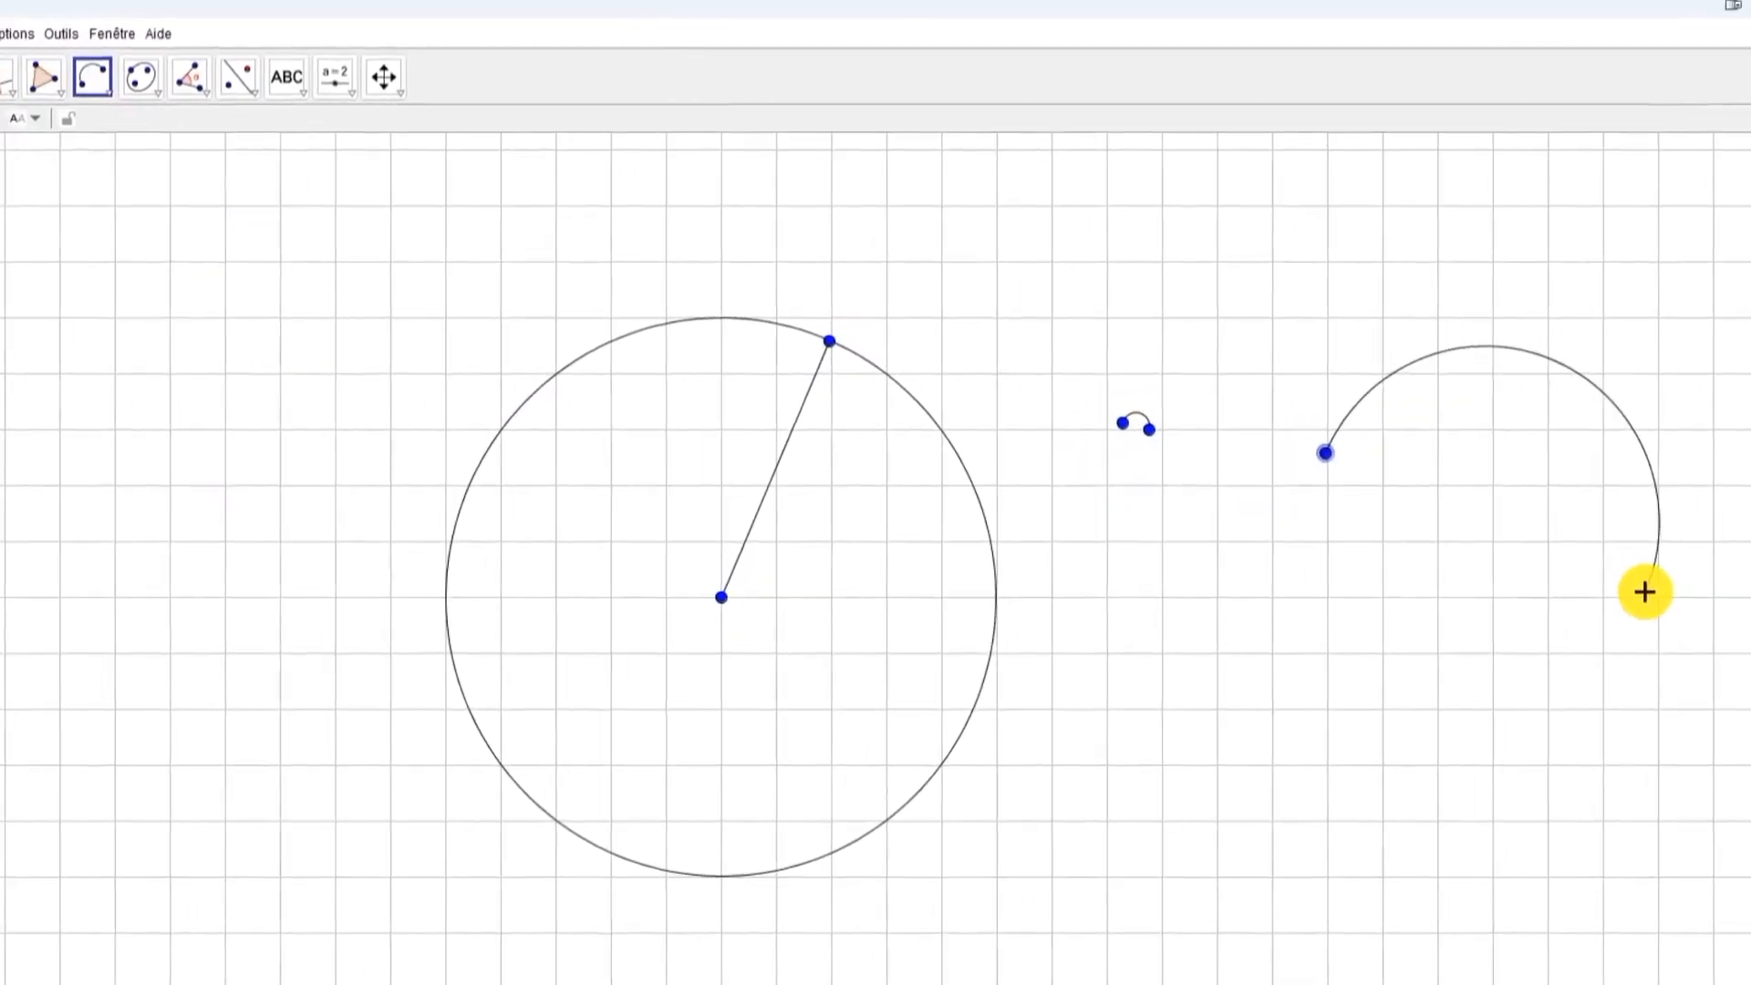
{"action": "left_click", "coordinate": [1644, 592]}
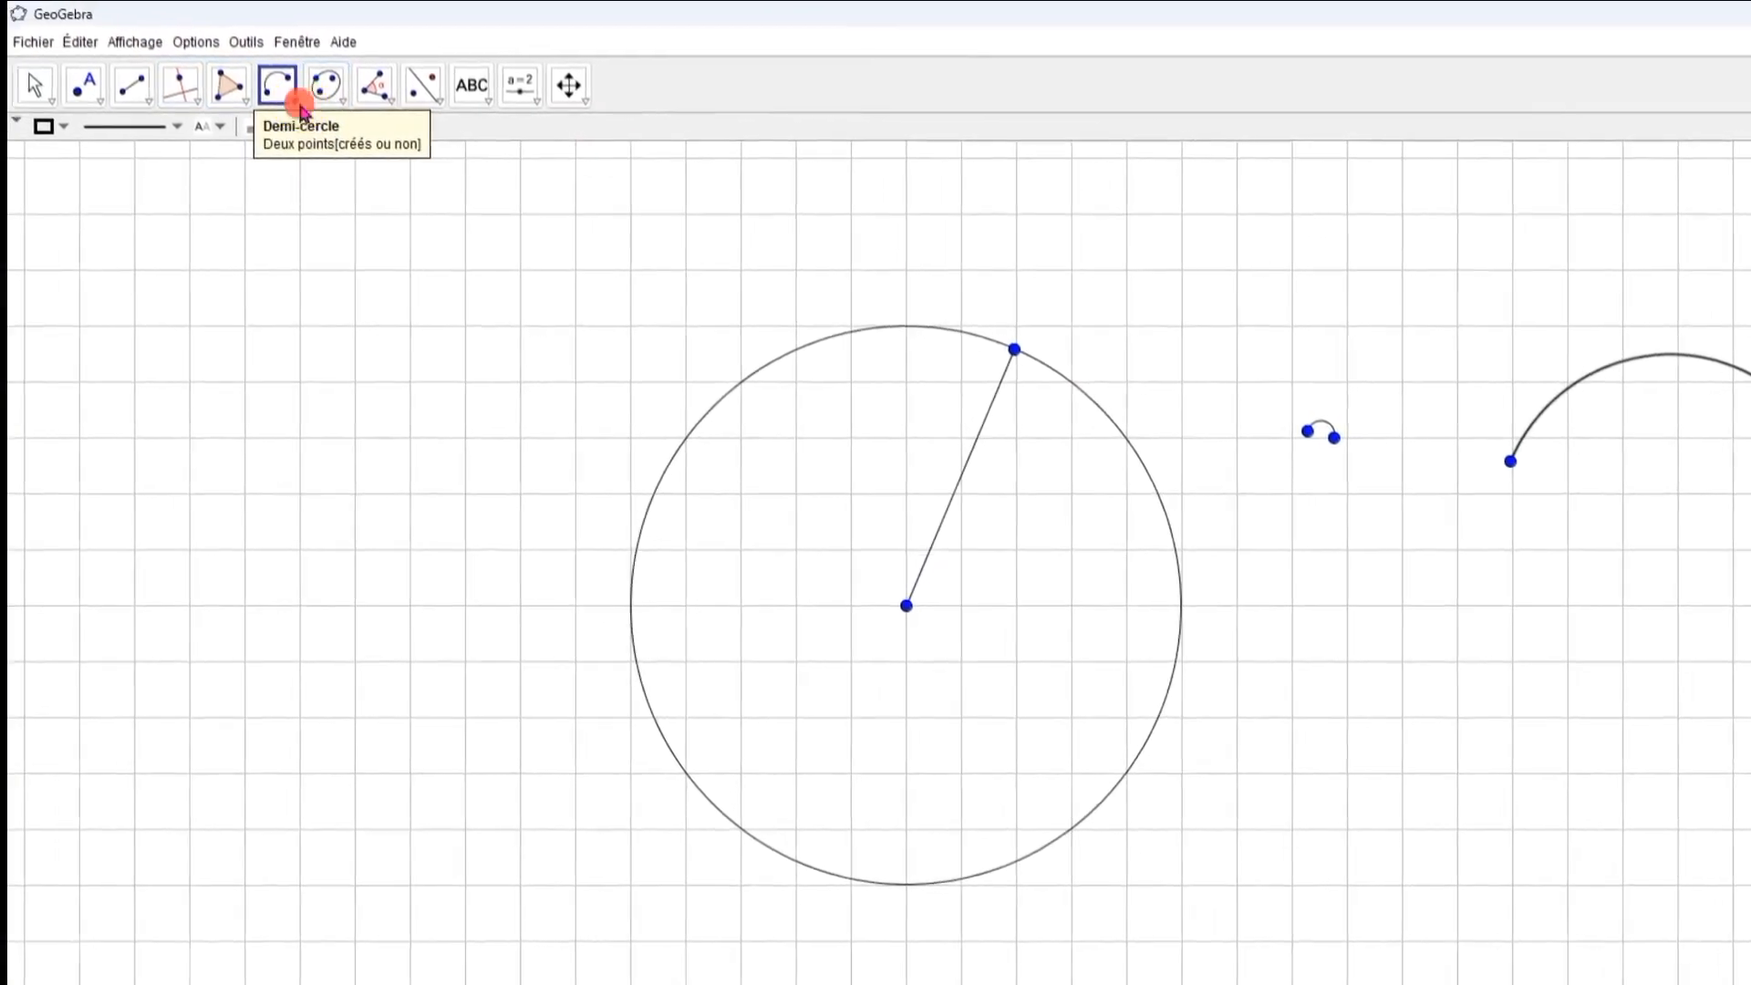
{"action": "left_click", "coordinate": [301, 108]}
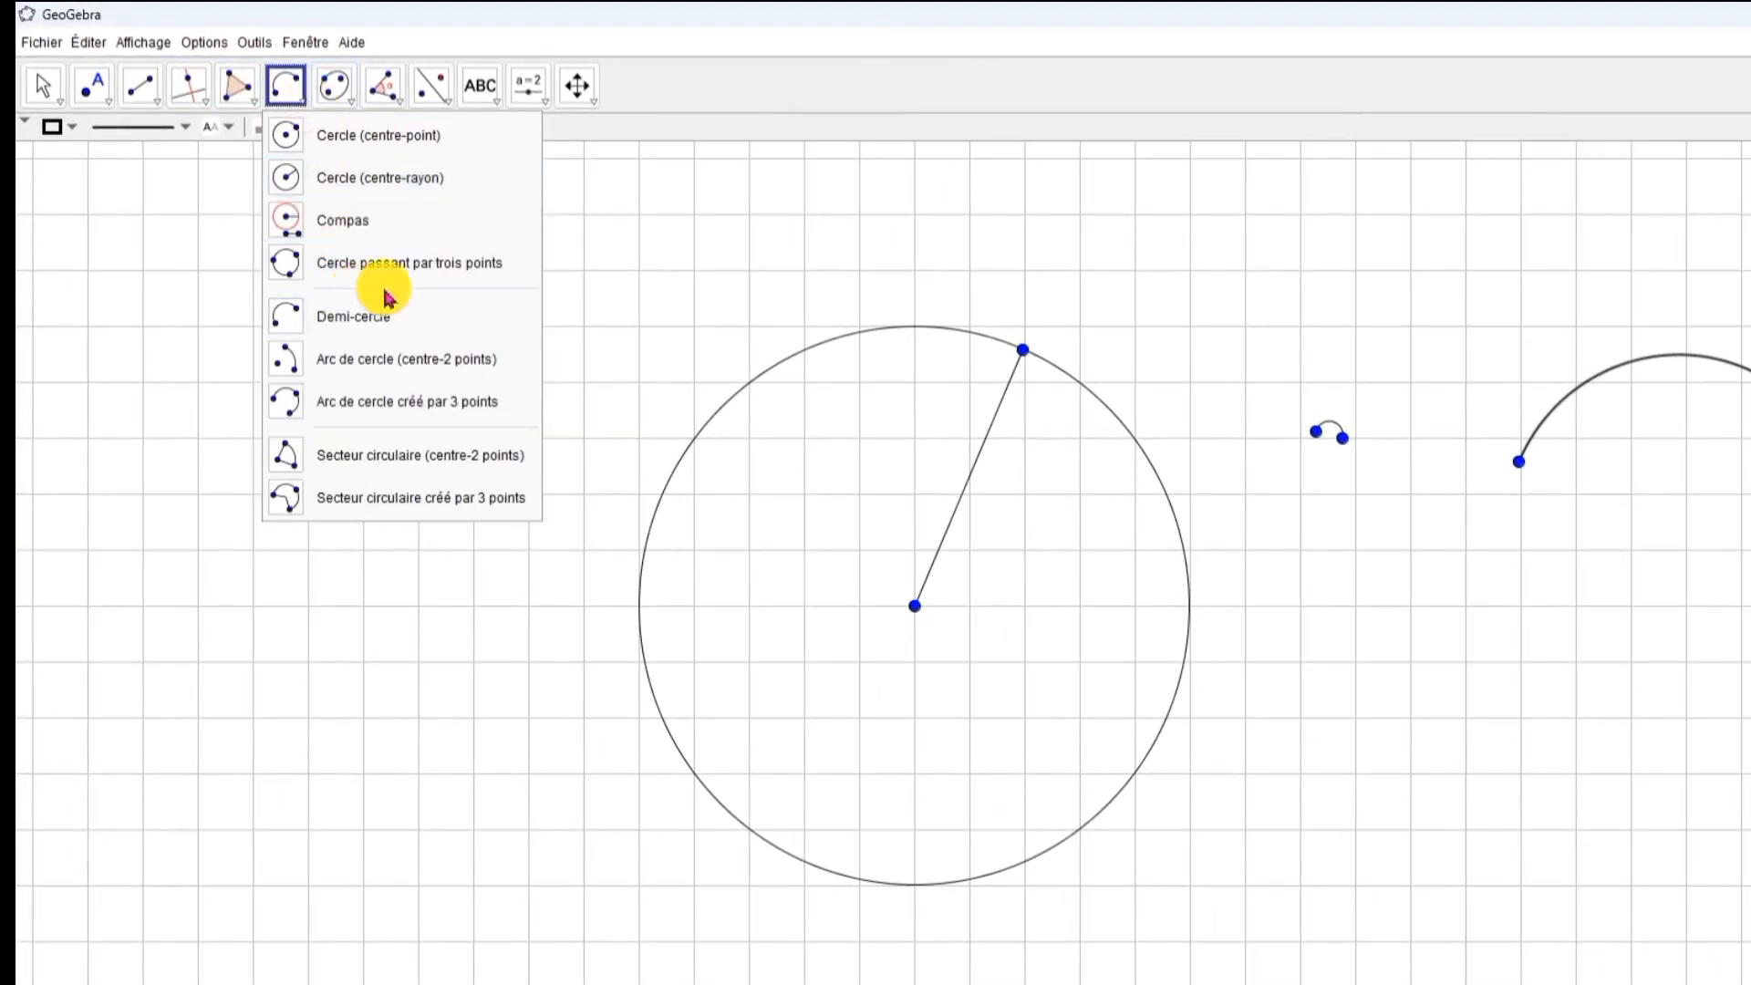
{"action": "left_click", "coordinate": [593, 292]}
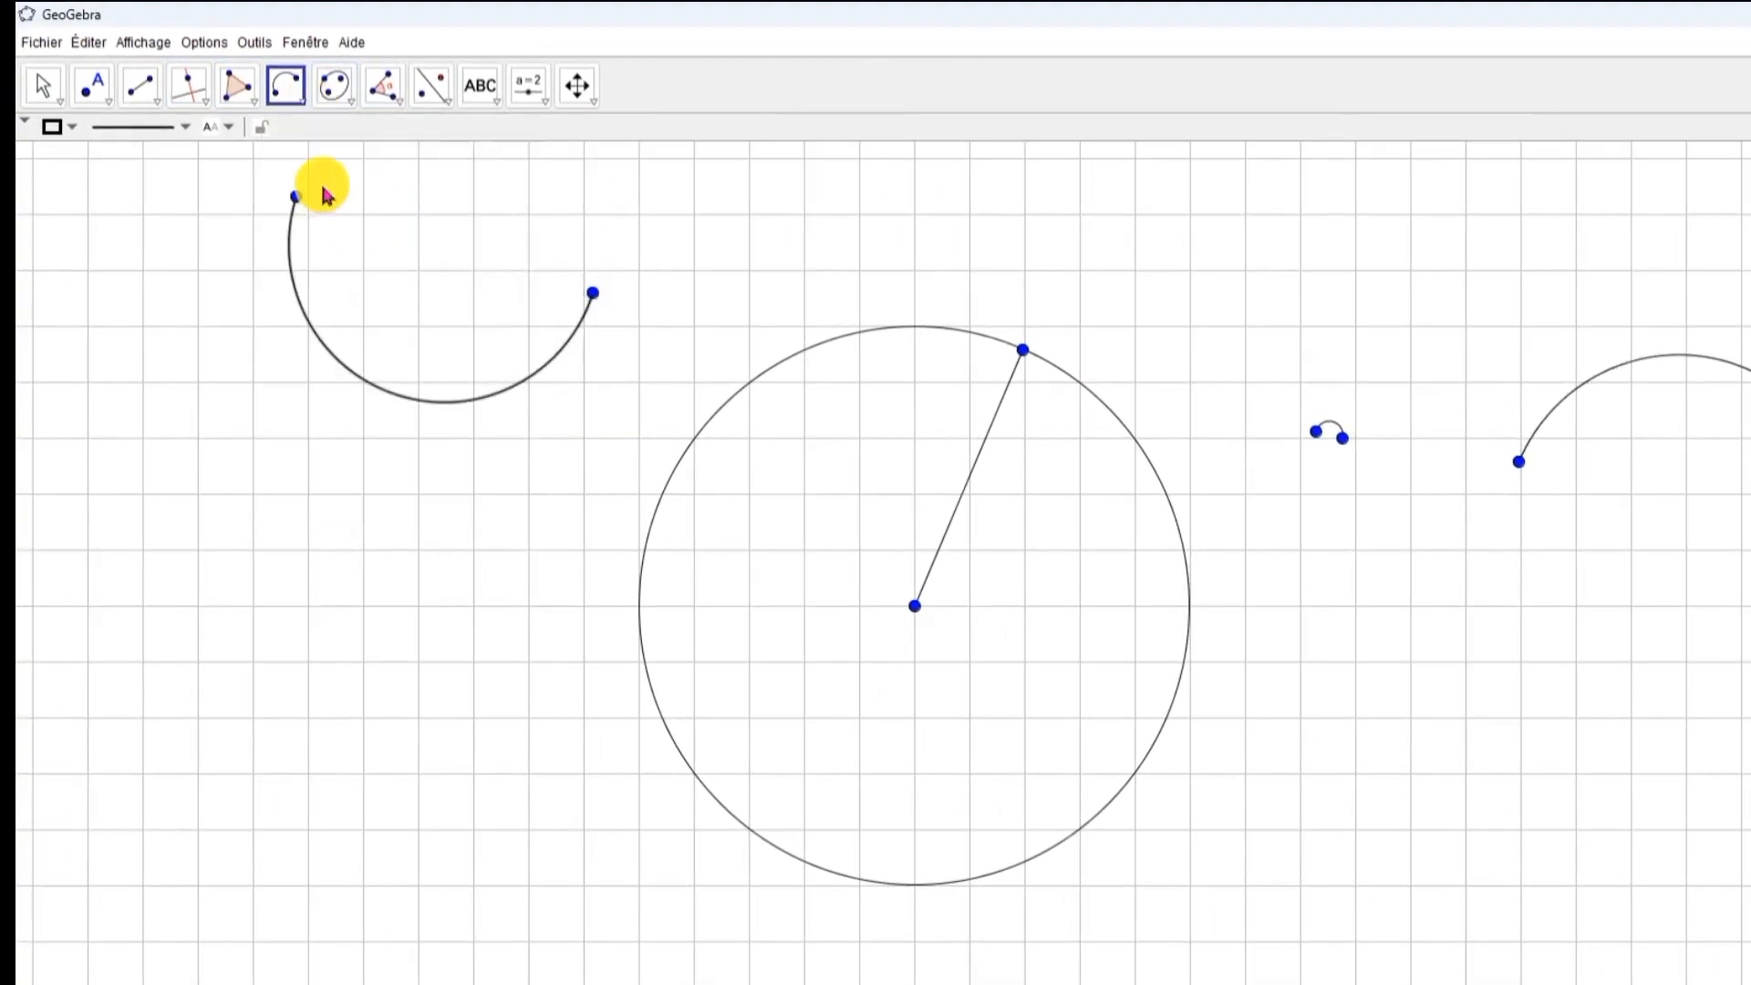
Draw a triangle with Polygone in the empty area left of the circle, about 14 grid squares wide and 9 tall
{"action": "left_click", "coordinate": [593, 104]}
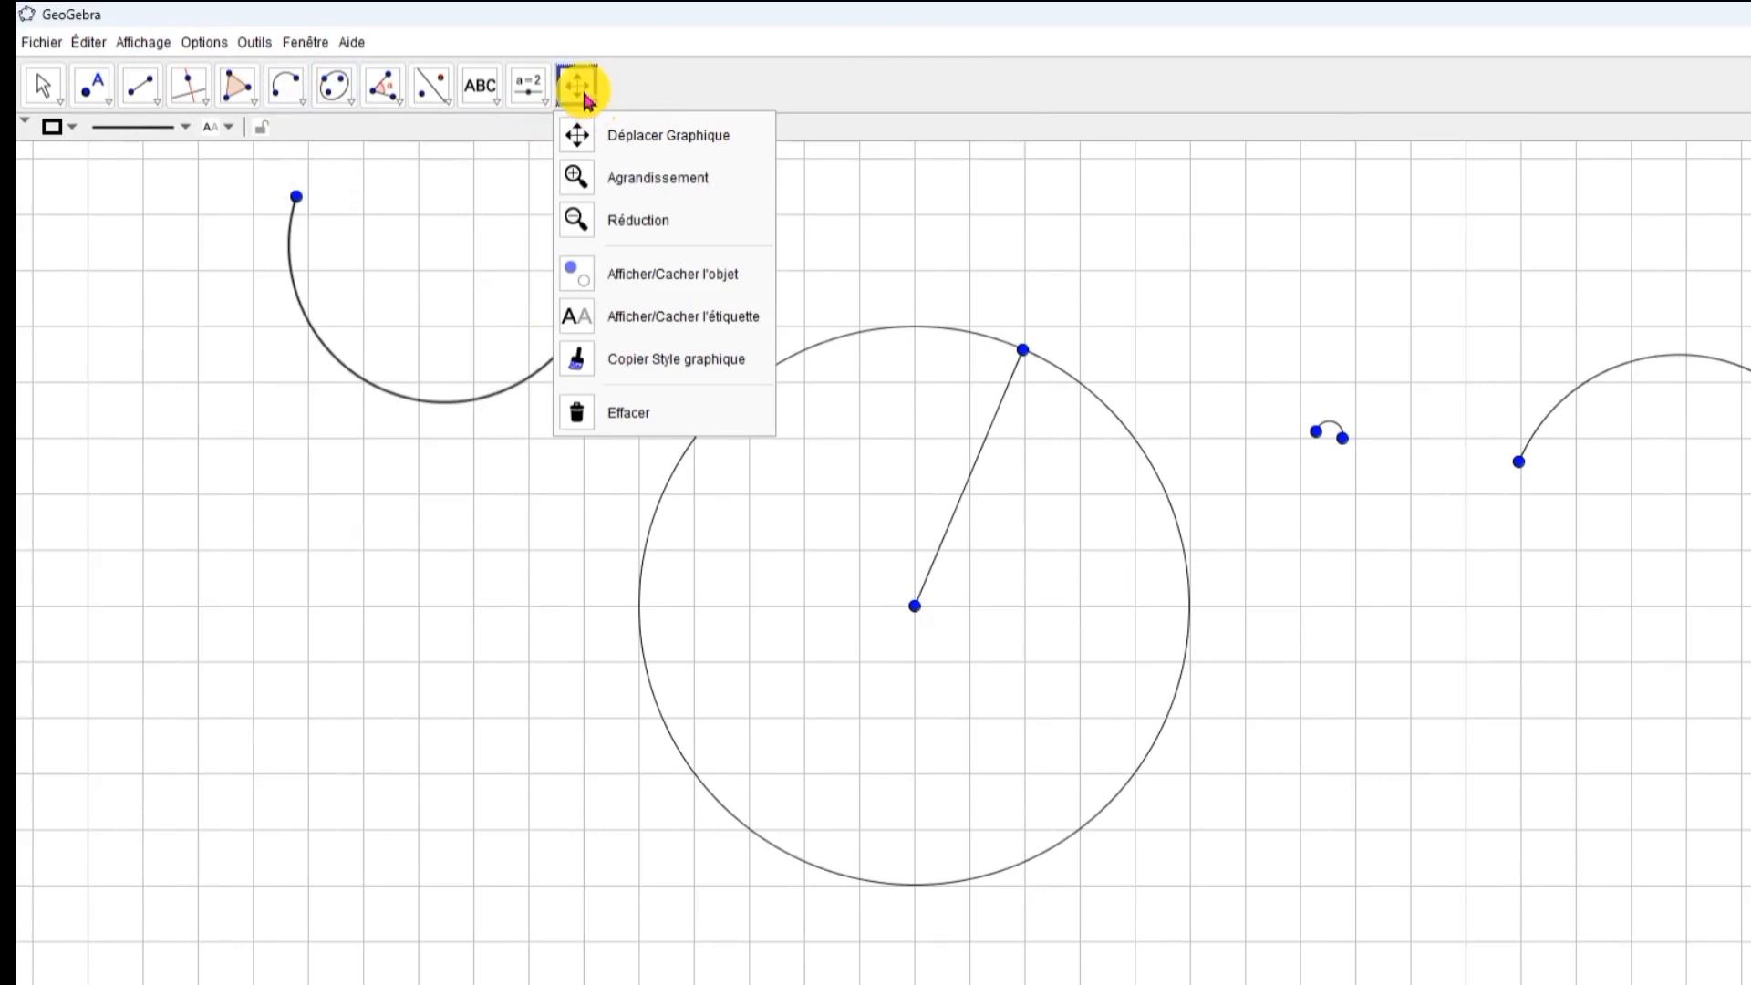
{"action": "left_click", "coordinate": [585, 143]}
{"action": "left_click_drag", "start_coordinate": [517, 248], "coordinate": [1487, 313]}
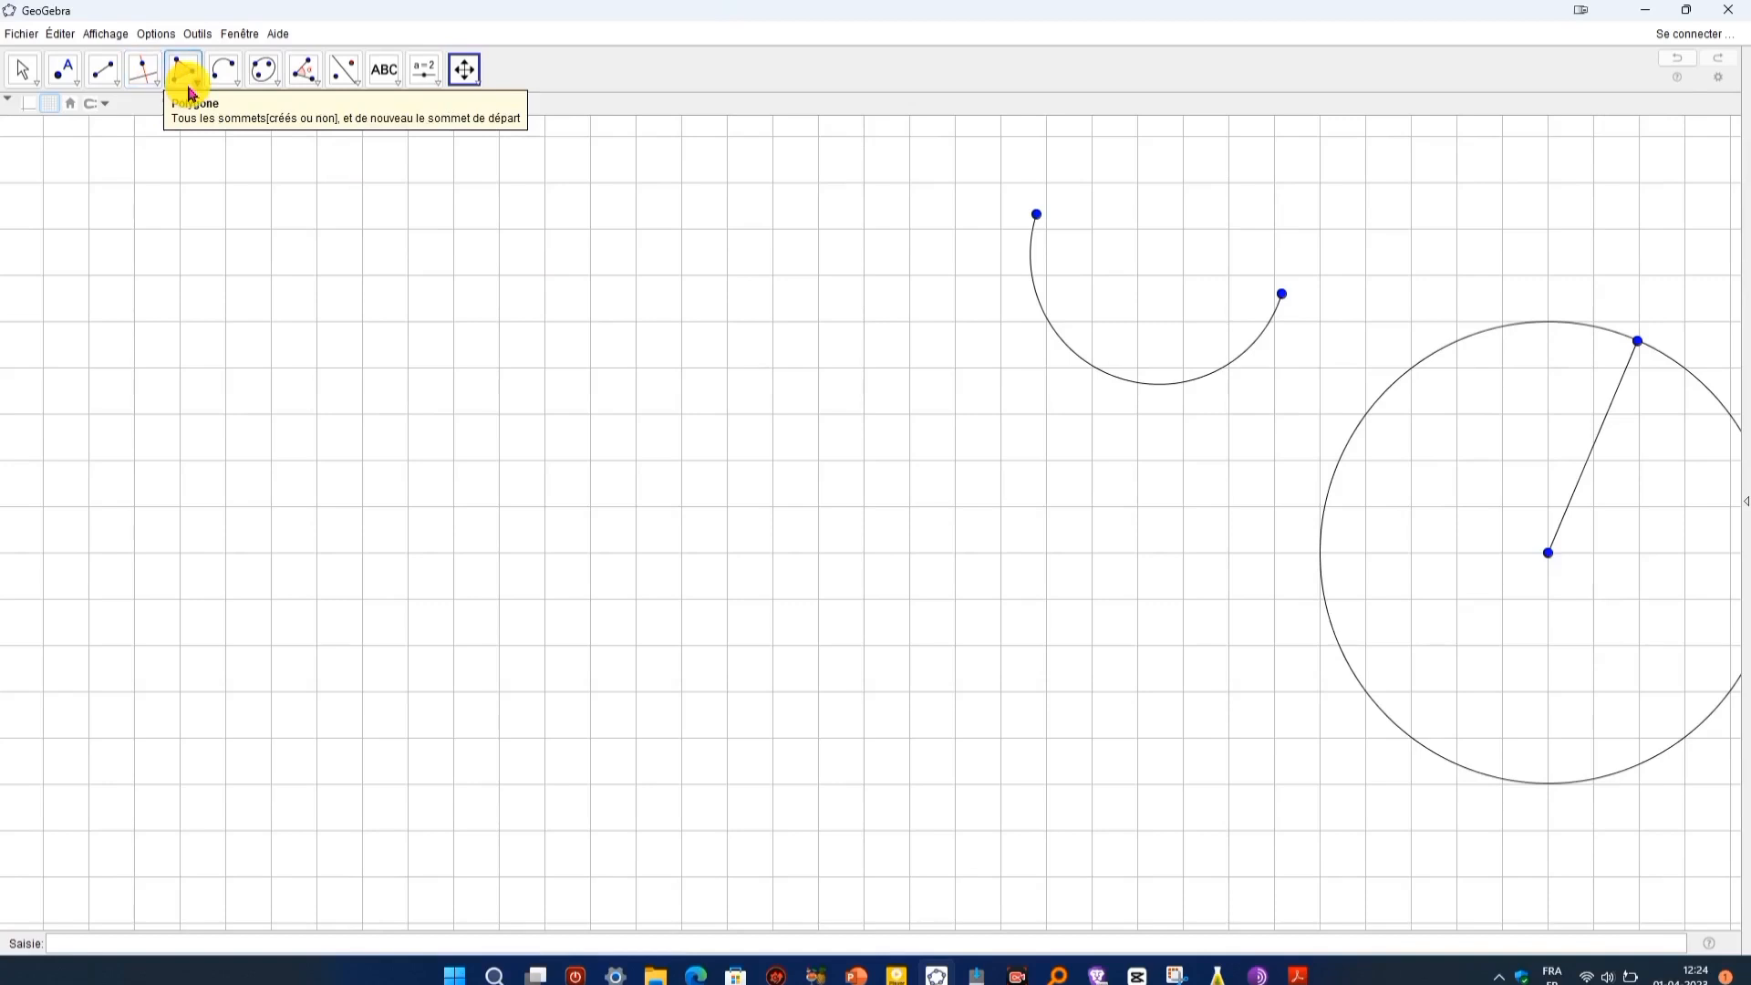
{"action": "left_click", "coordinate": [188, 78]}
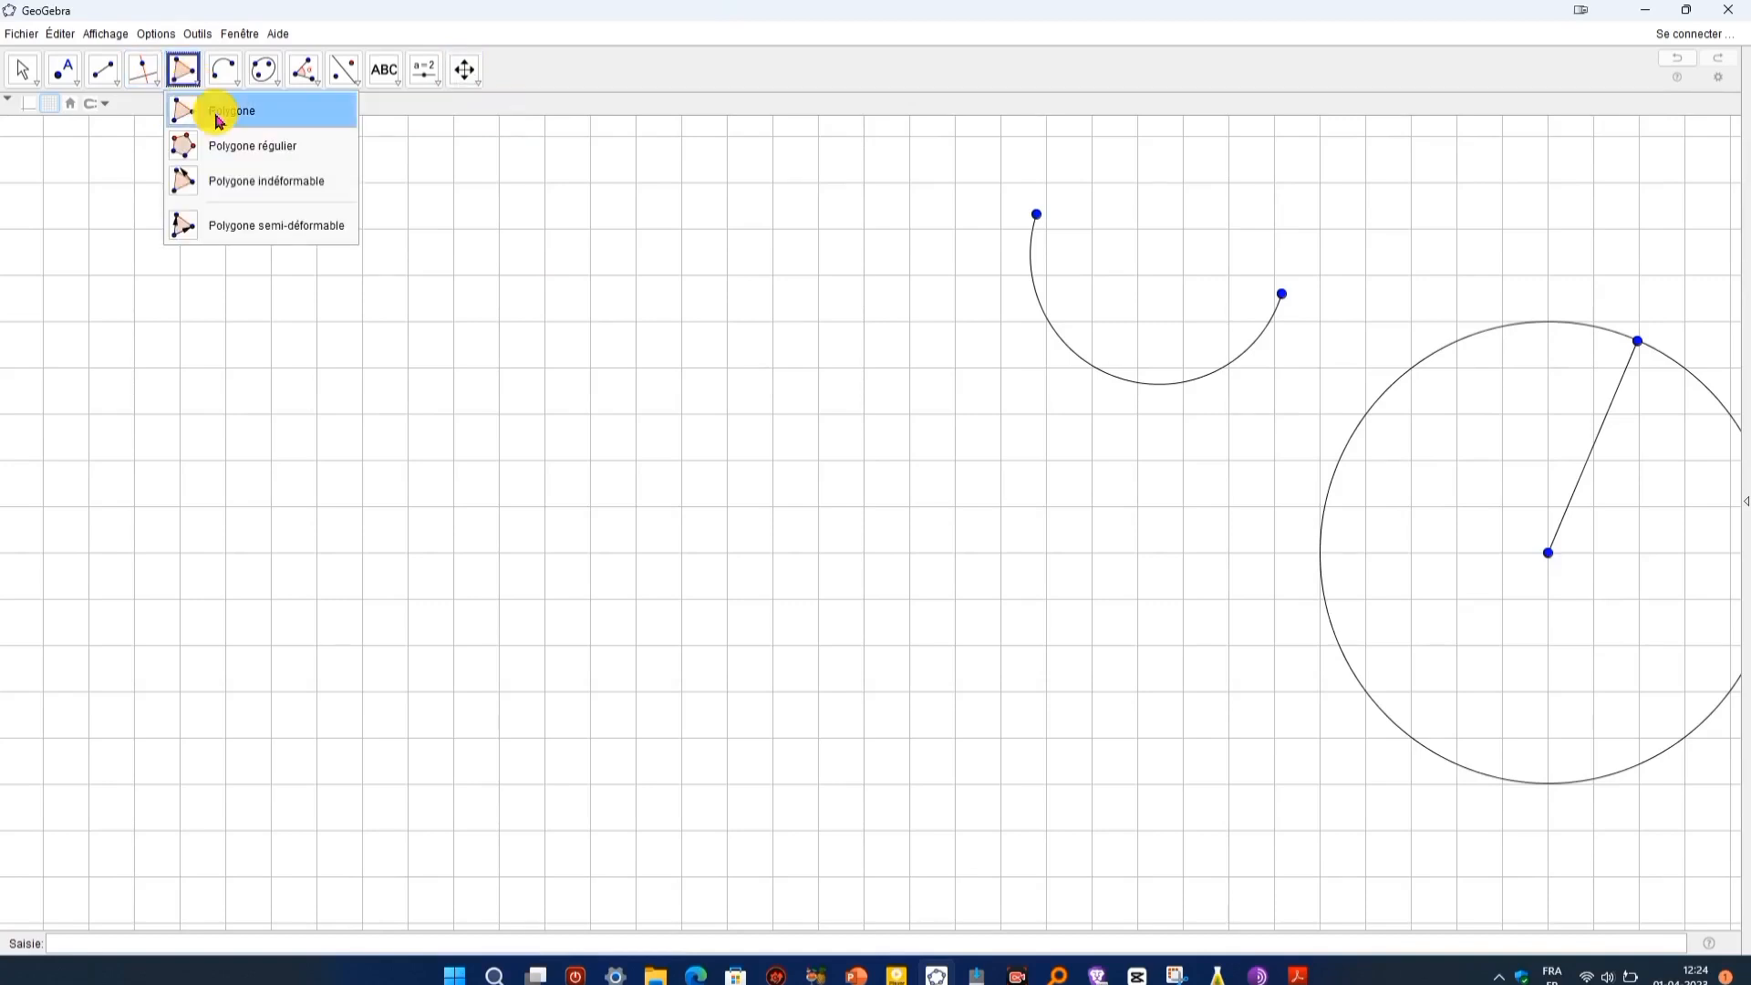
{"action": "left_click", "coordinate": [156, 84]}
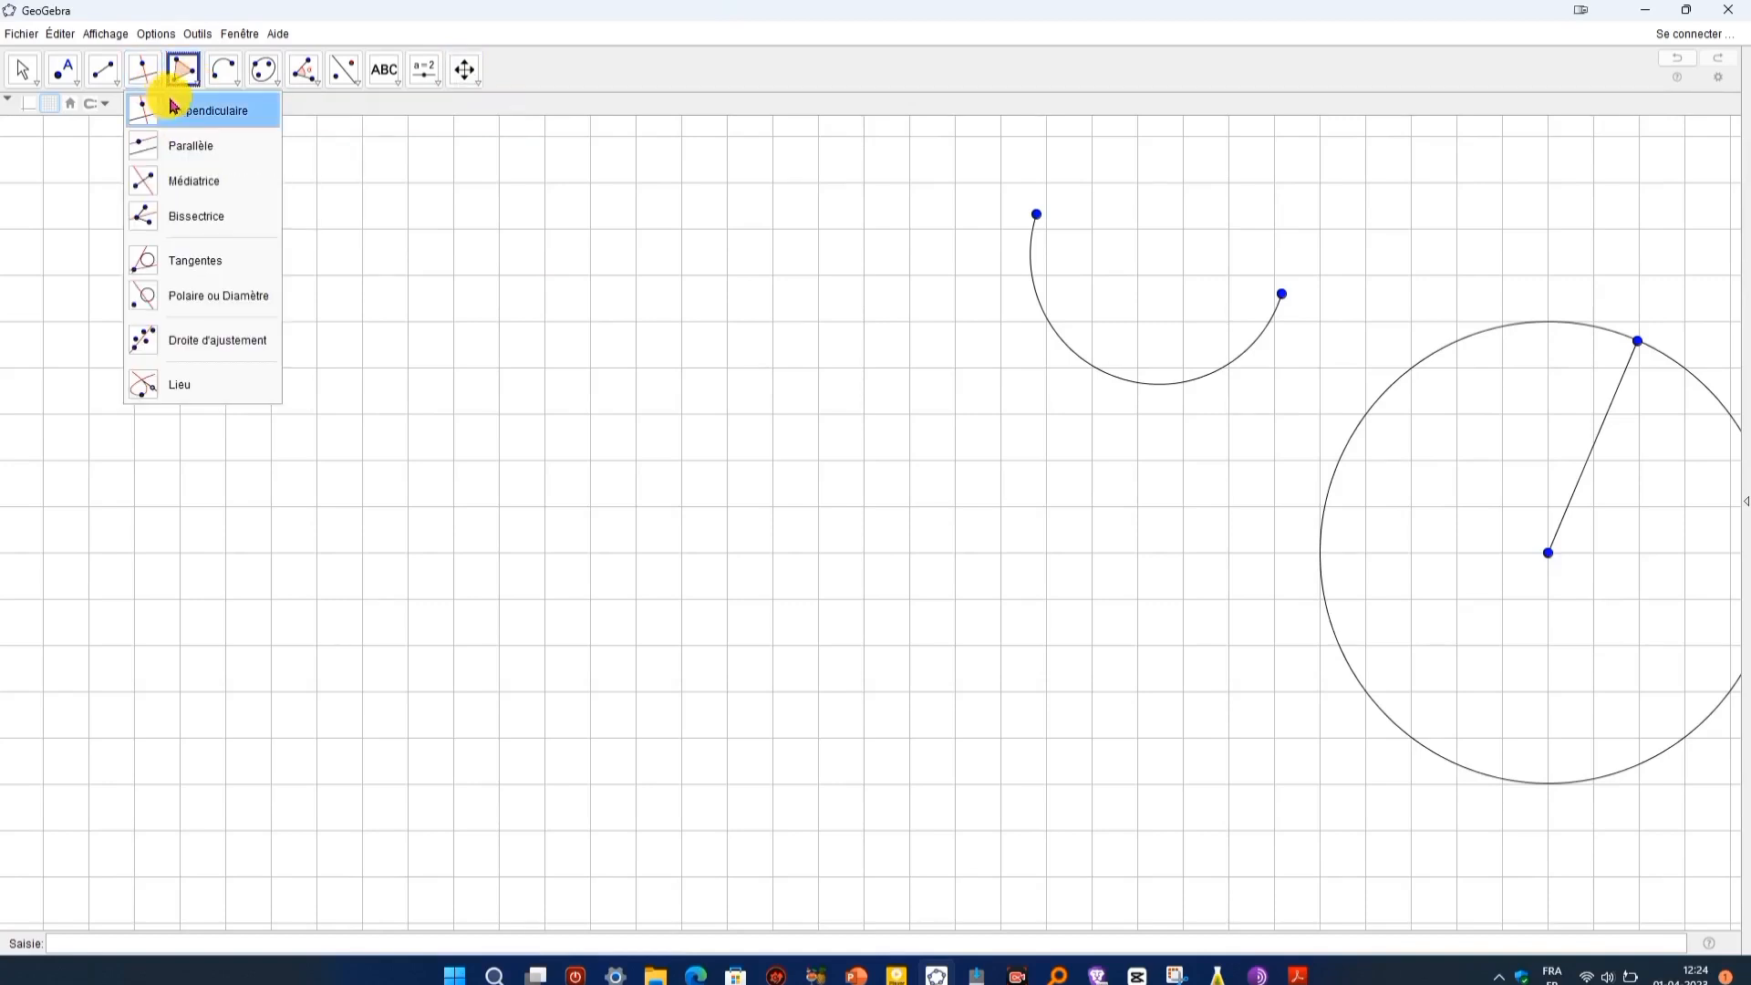
{"action": "left_click", "coordinate": [188, 69]}
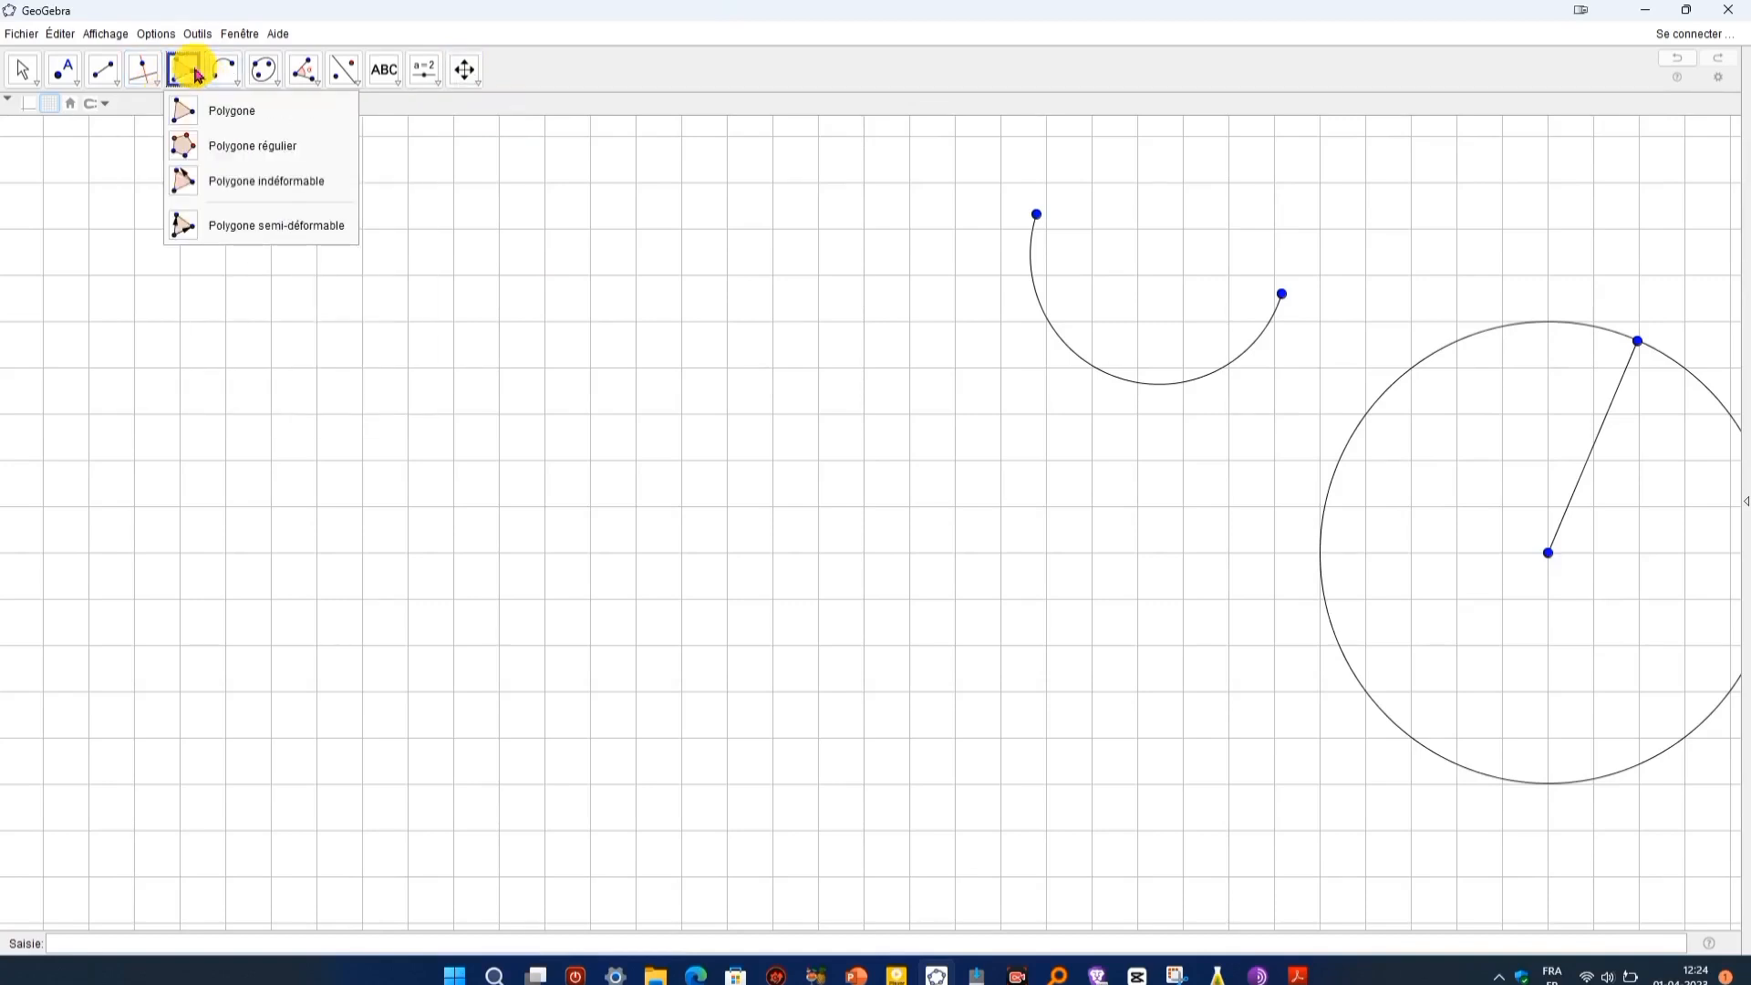
{"action": "left_click", "coordinate": [191, 109]}
{"action": "left_click", "coordinate": [430, 412]}
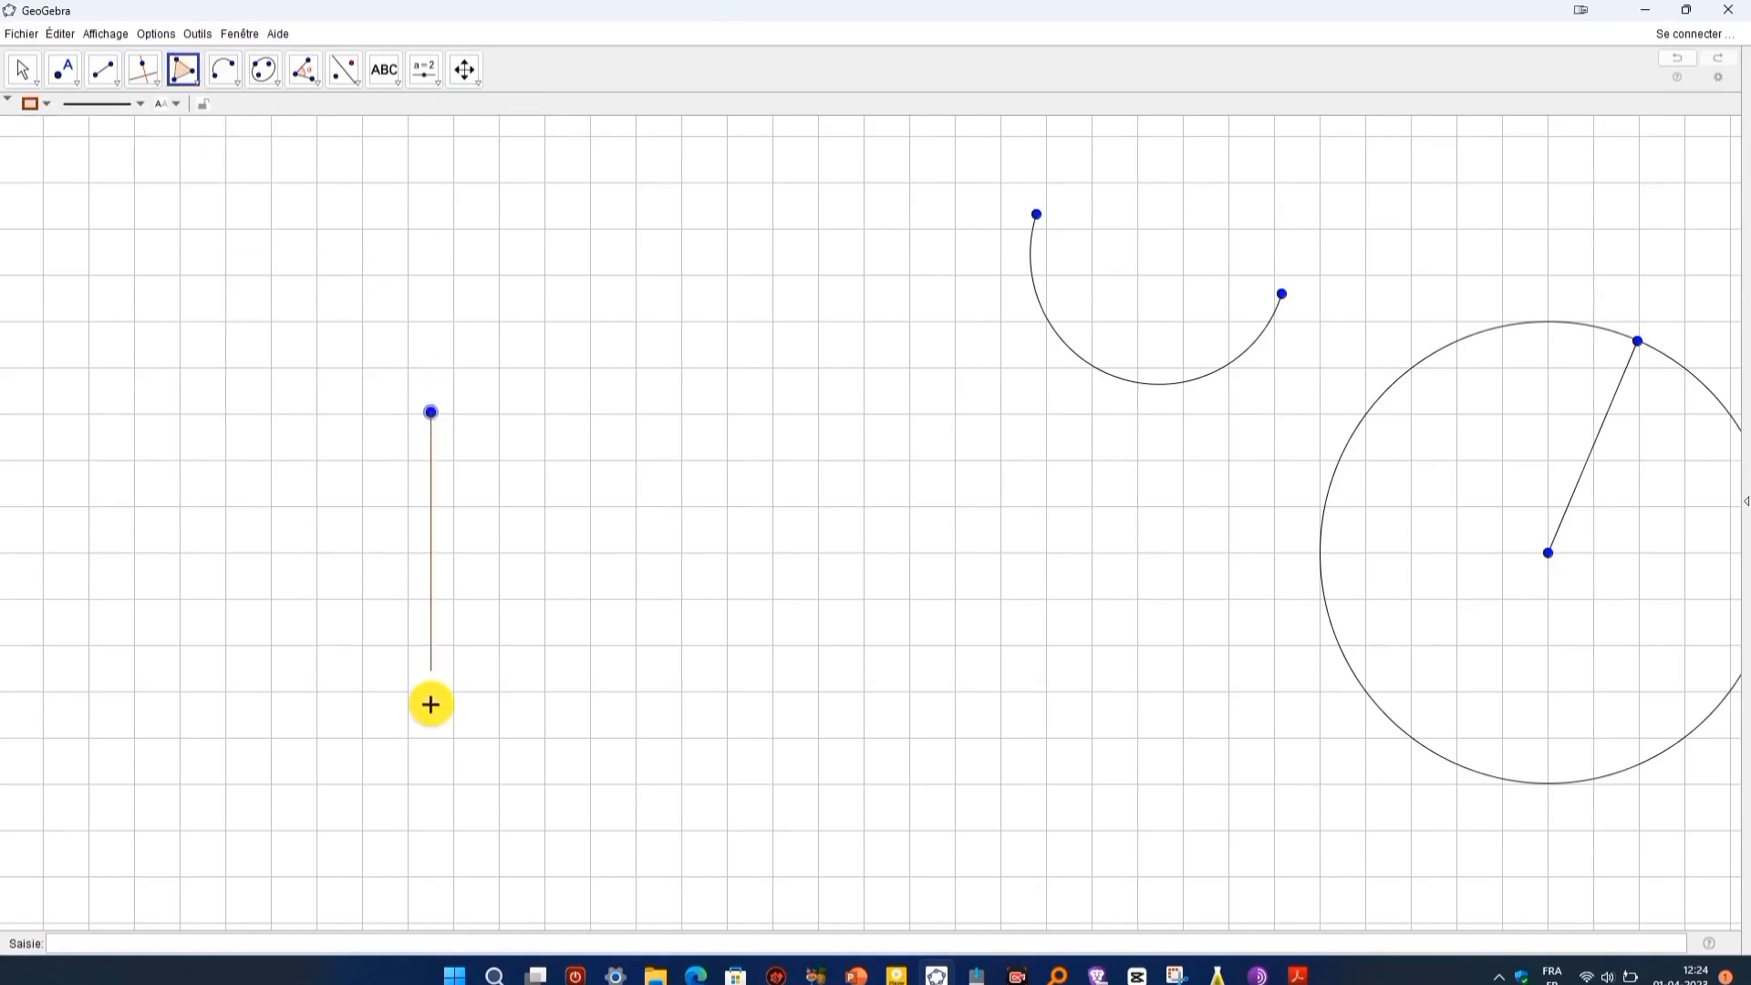
{"action": "left_click", "coordinate": [432, 828]}
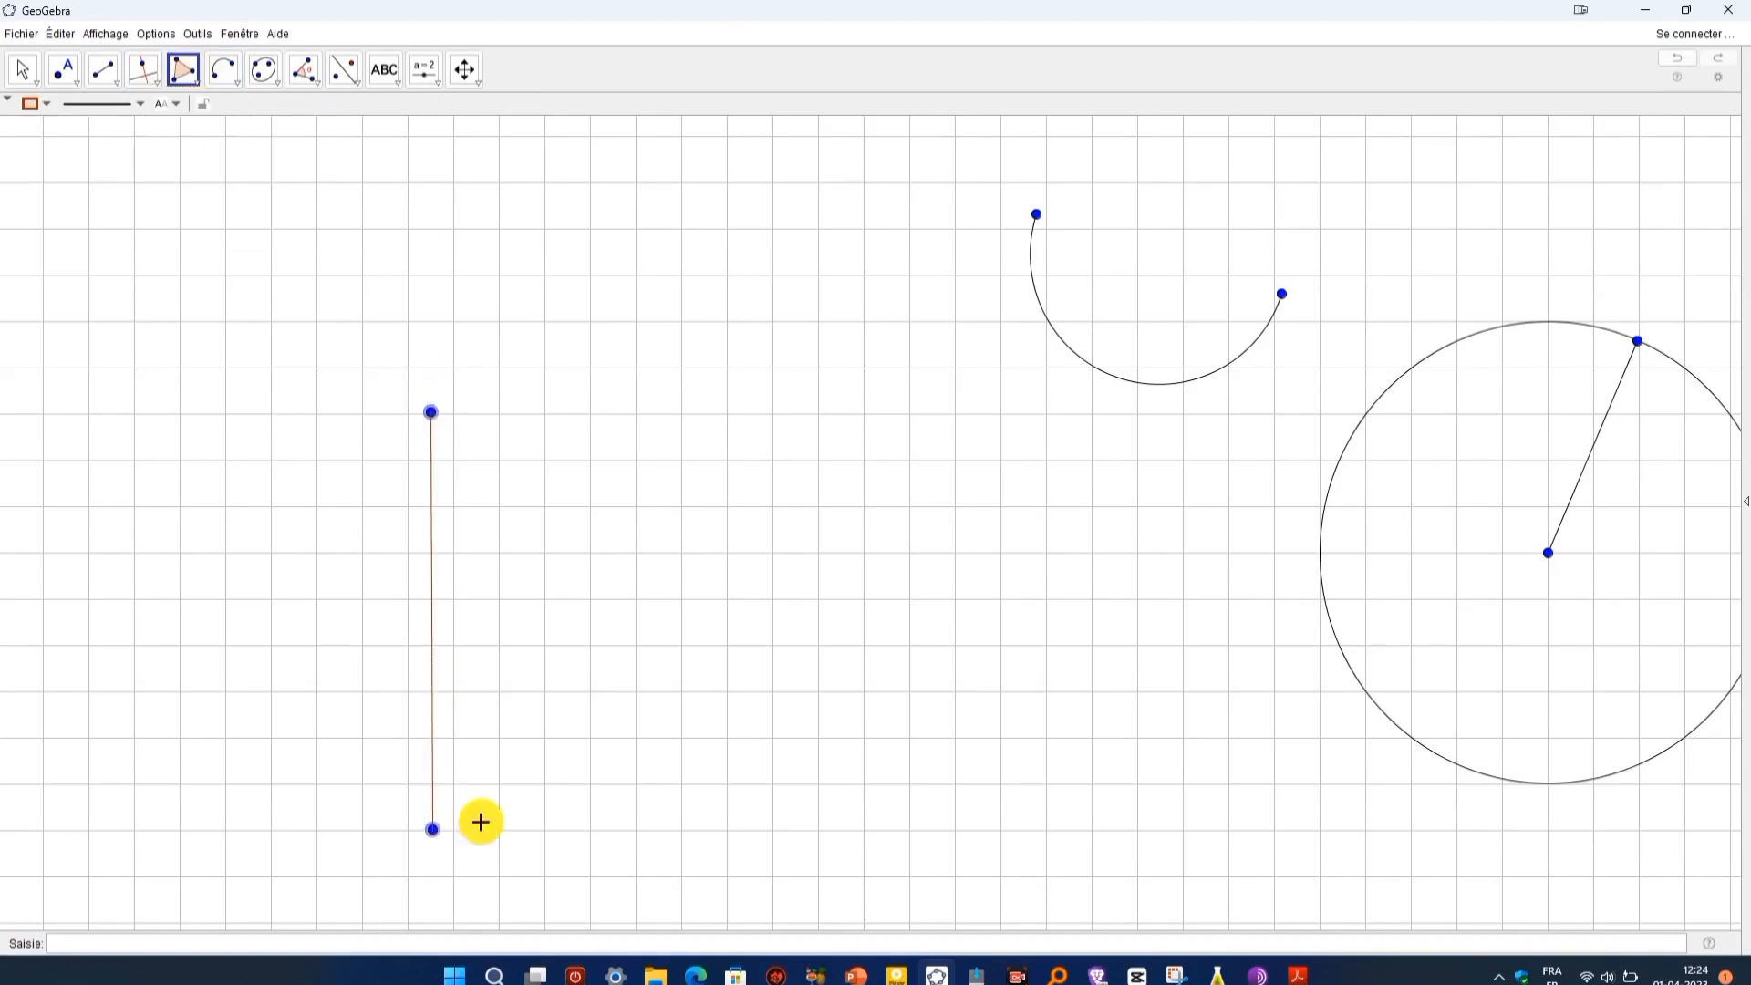
{"action": "left_click", "coordinate": [1058, 661]}
{"action": "left_click", "coordinate": [434, 416]}
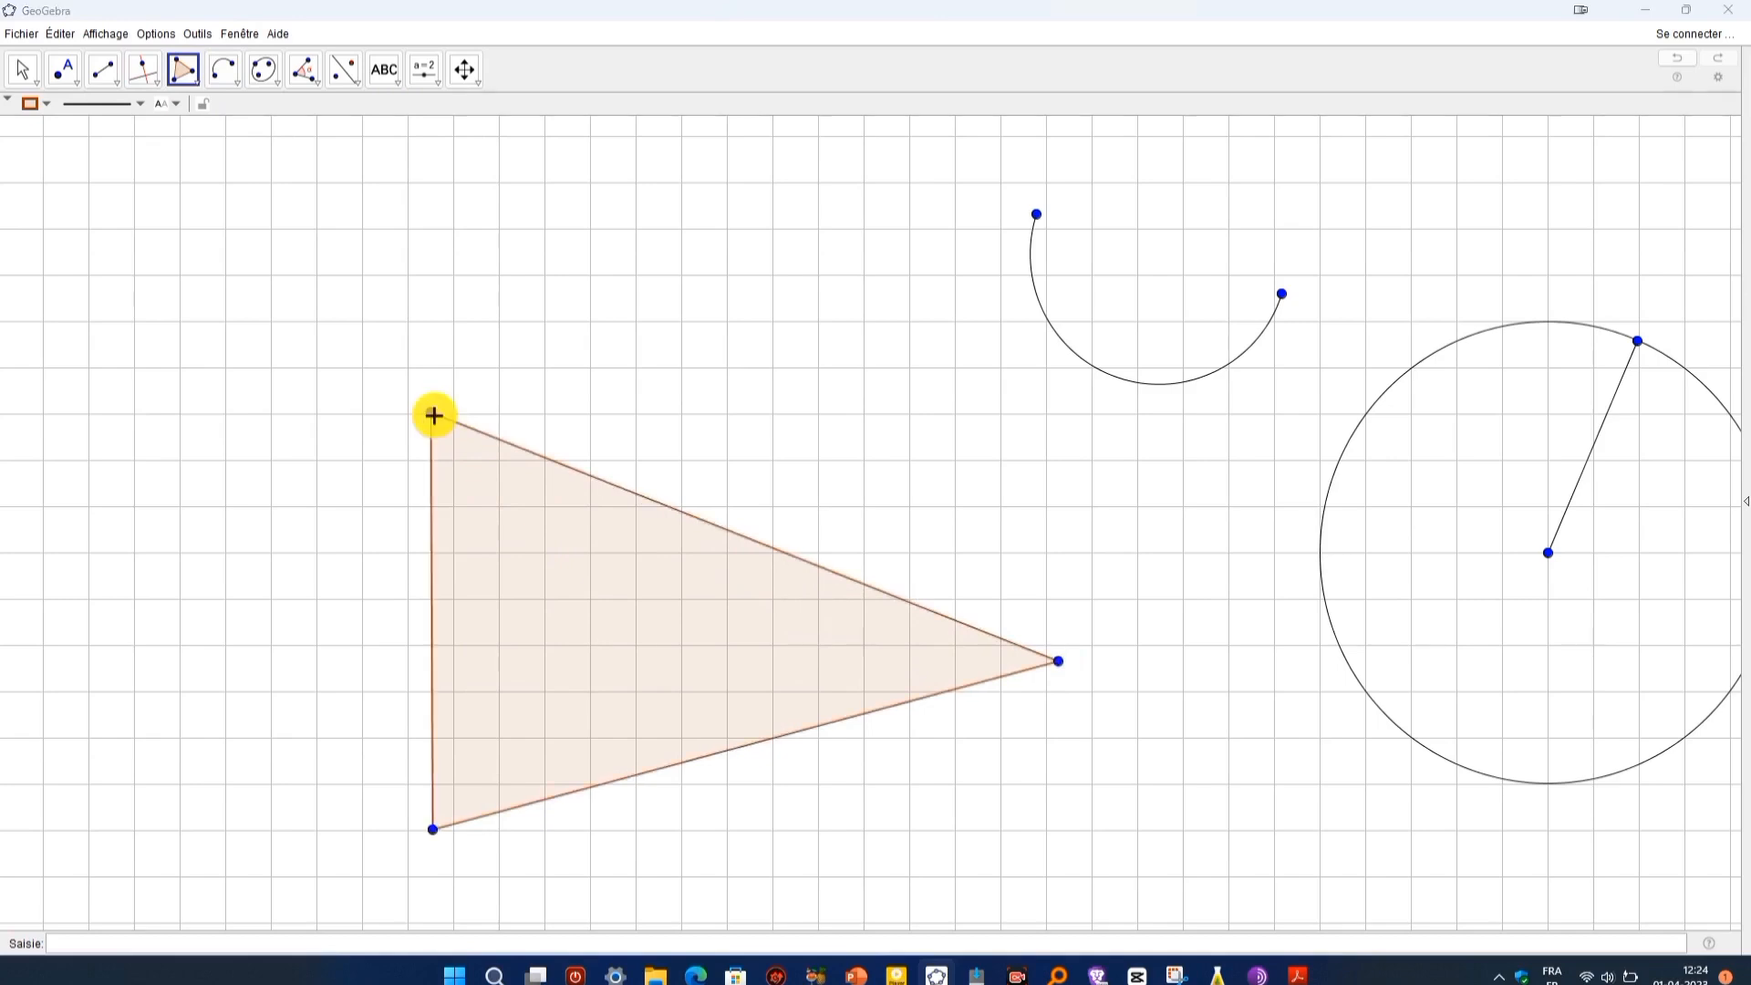
Label the triangle A, shift the label inside it and remove the label again
{"action": "type", "text": "A"}
{"action": "key", "text": "Return"}
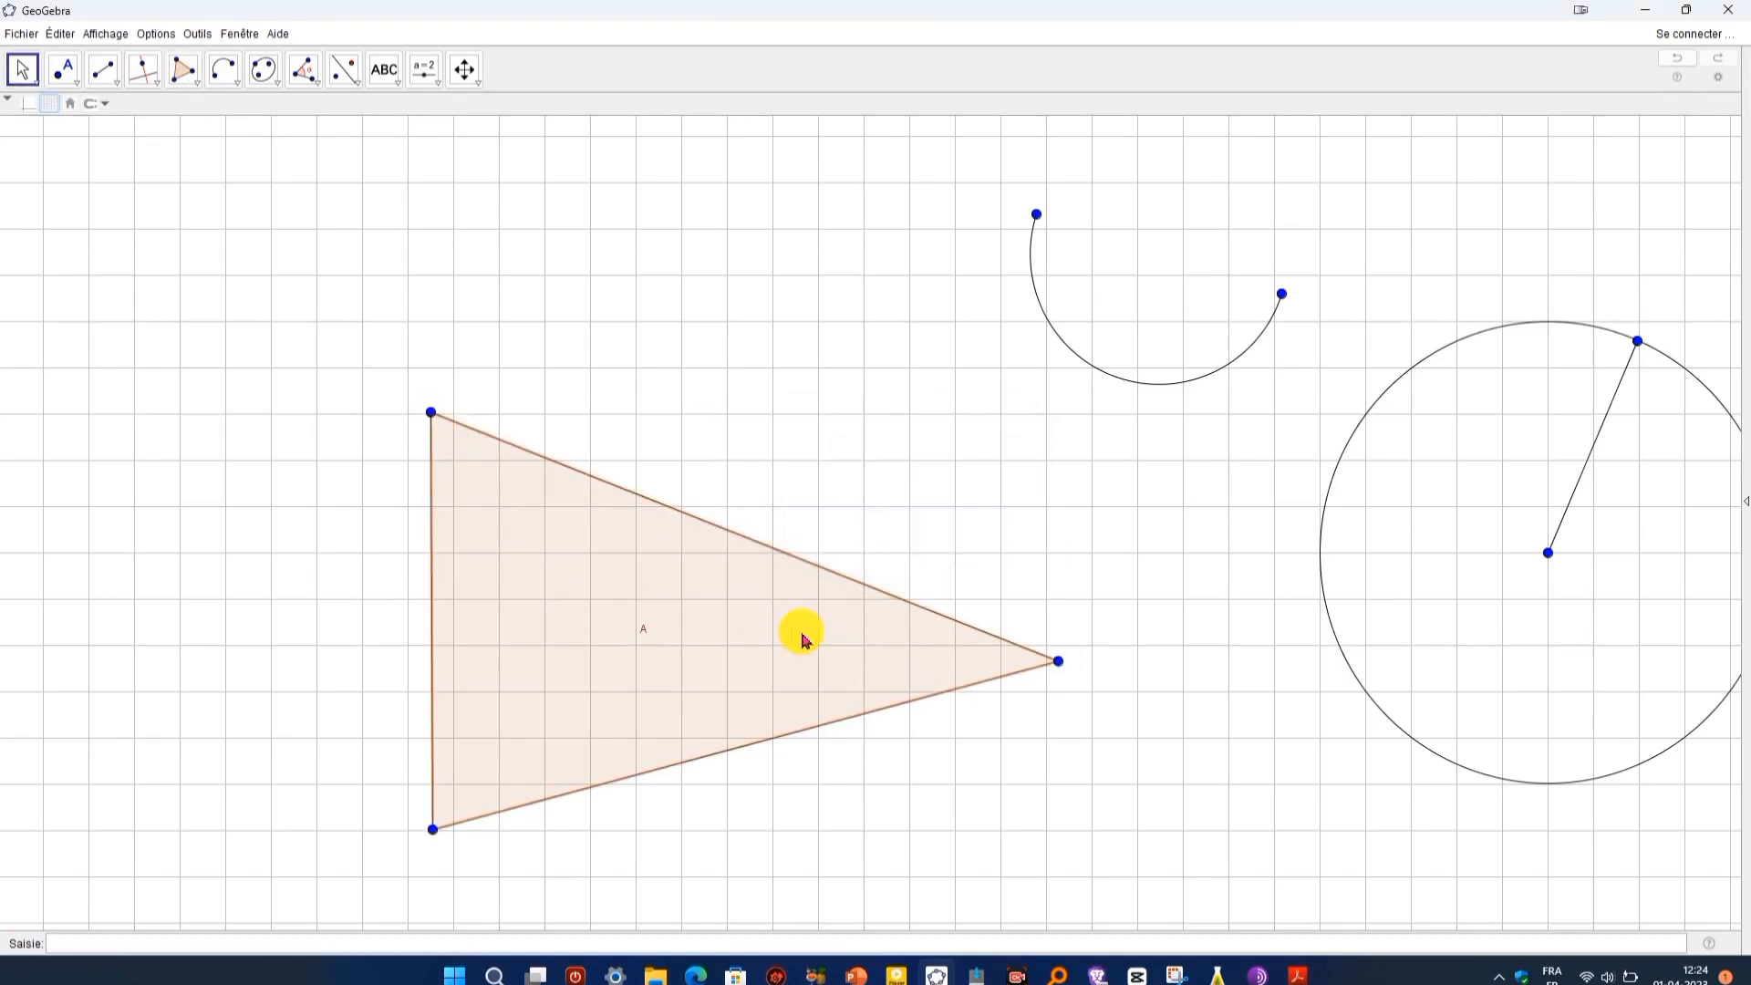
{"action": "left_click", "coordinate": [466, 69]}
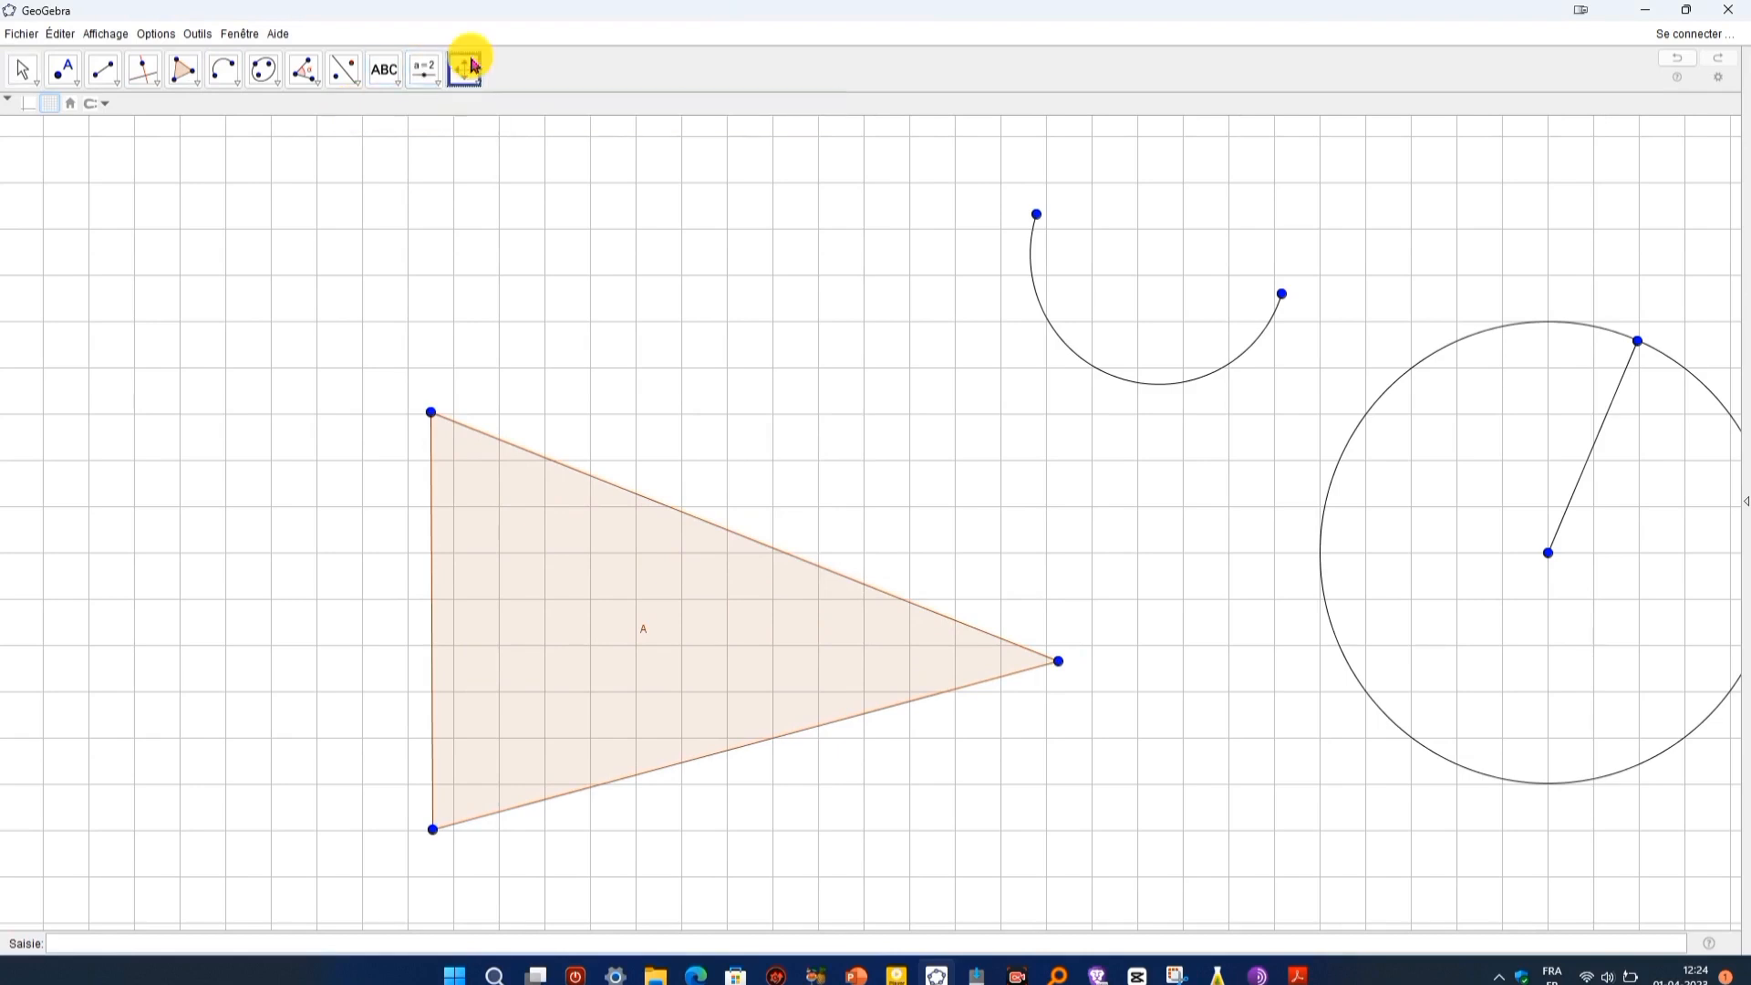
{"action": "left_click", "coordinate": [25, 70]}
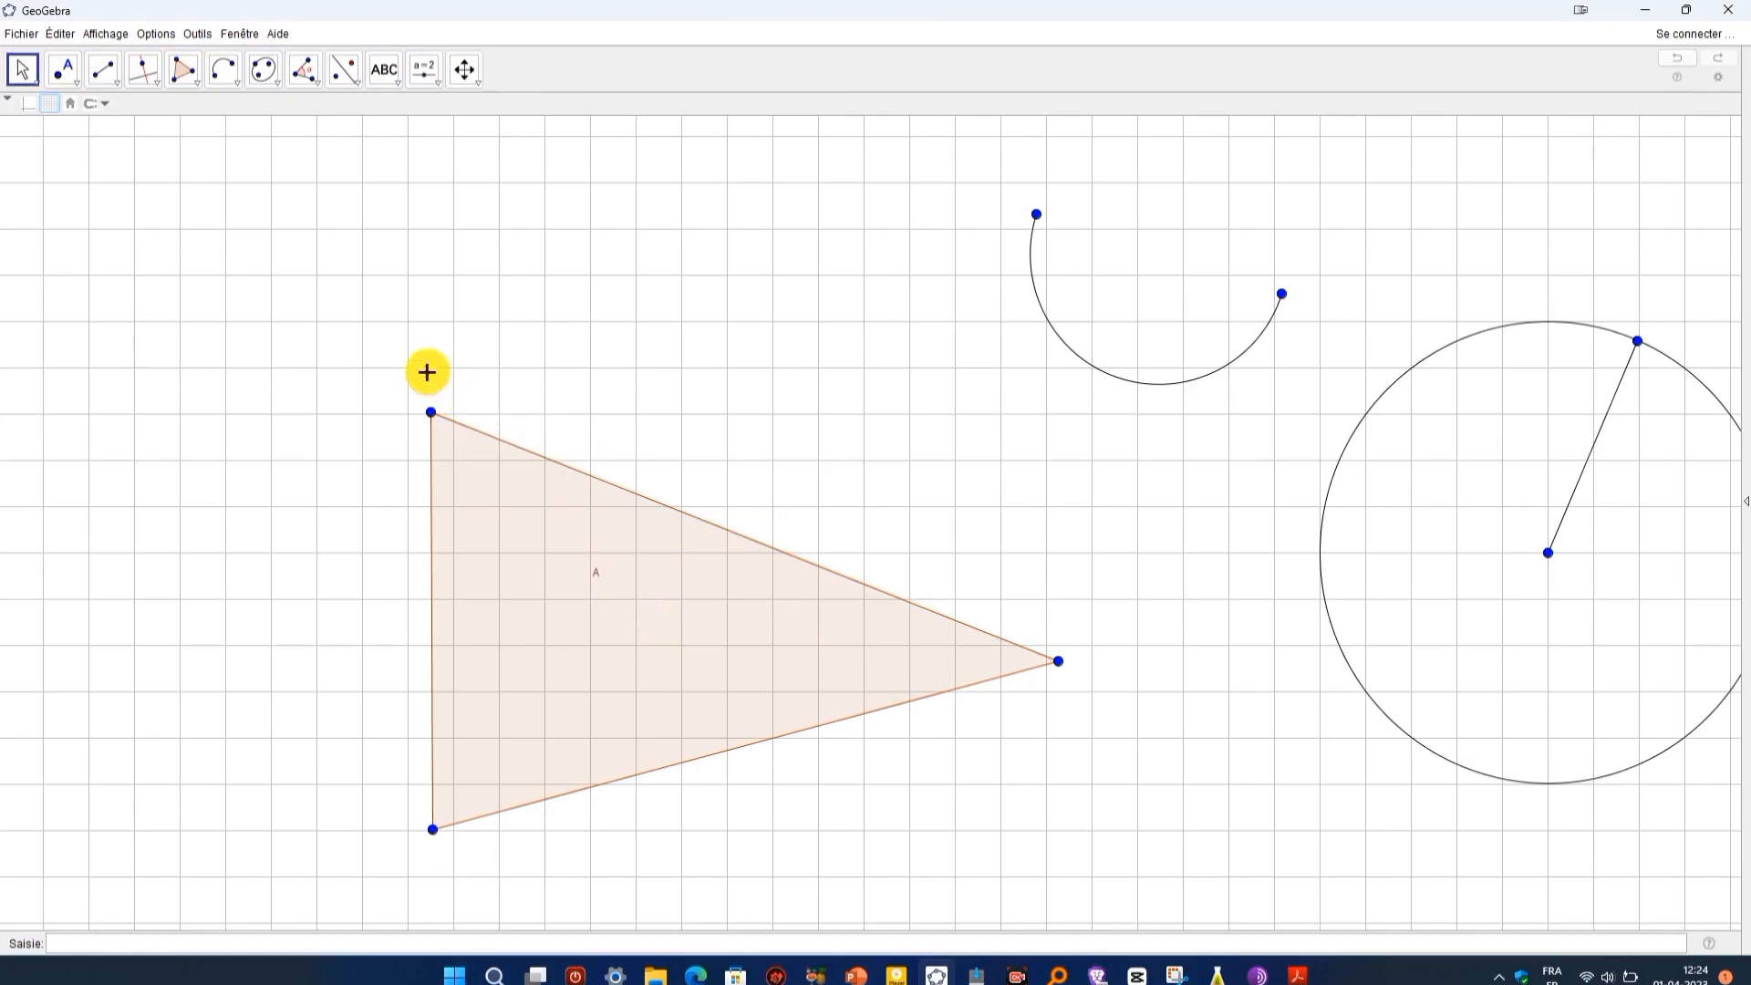
{"action": "left_click", "coordinate": [701, 651]}
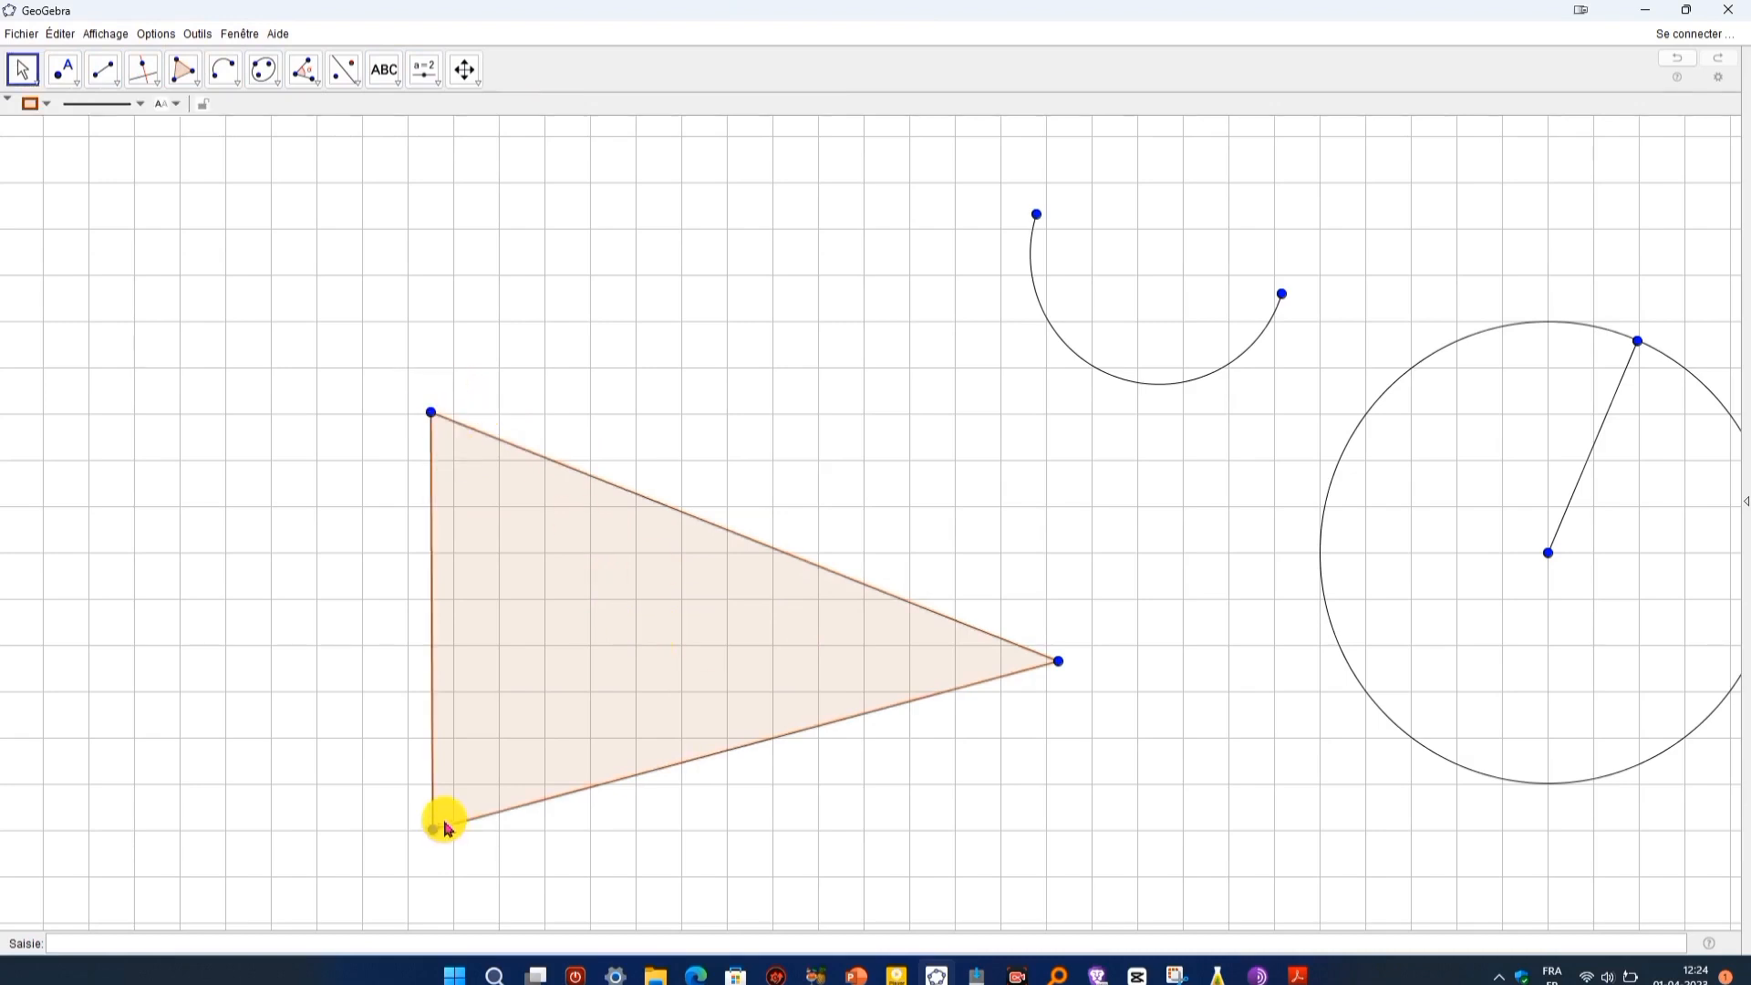
Mark the angle at the triangle's lower-left vertex with the Angle tool
{"action": "scroll", "coordinate": [529, 574], "scroll_direction": "down", "scroll_amount": 1}
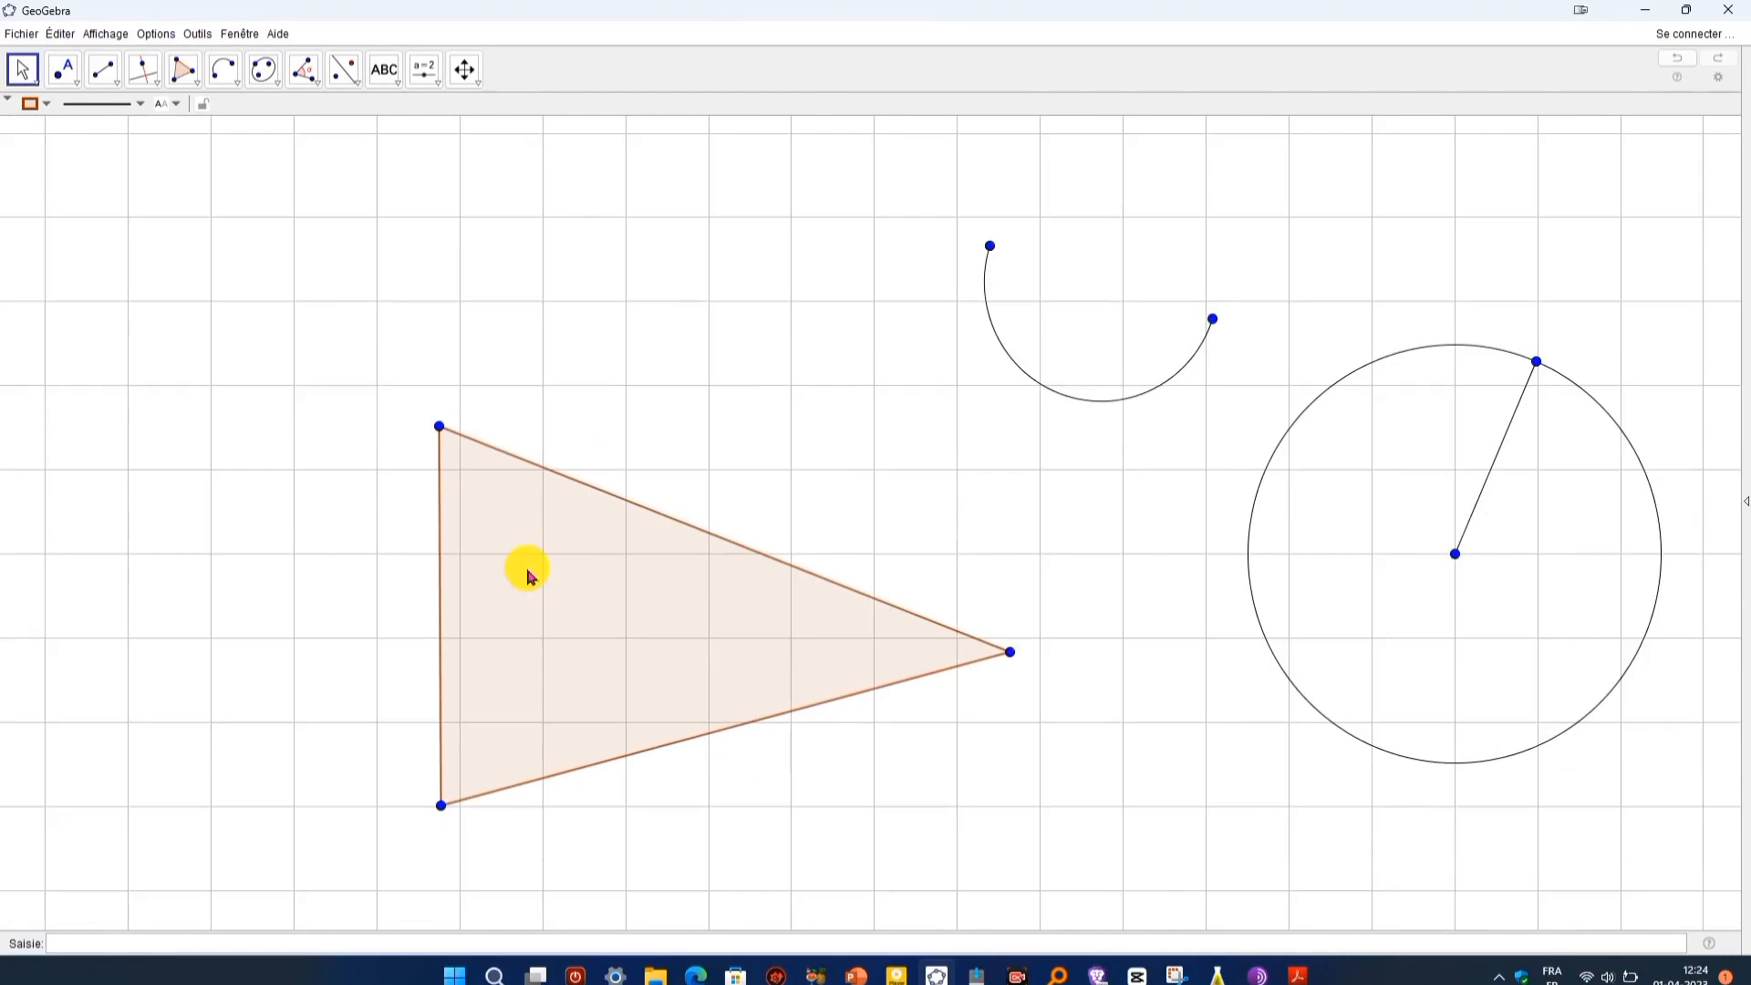
{"action": "scroll", "coordinate": [529, 575], "scroll_direction": "up", "scroll_amount": 1}
{"action": "left_click", "coordinate": [304, 73]}
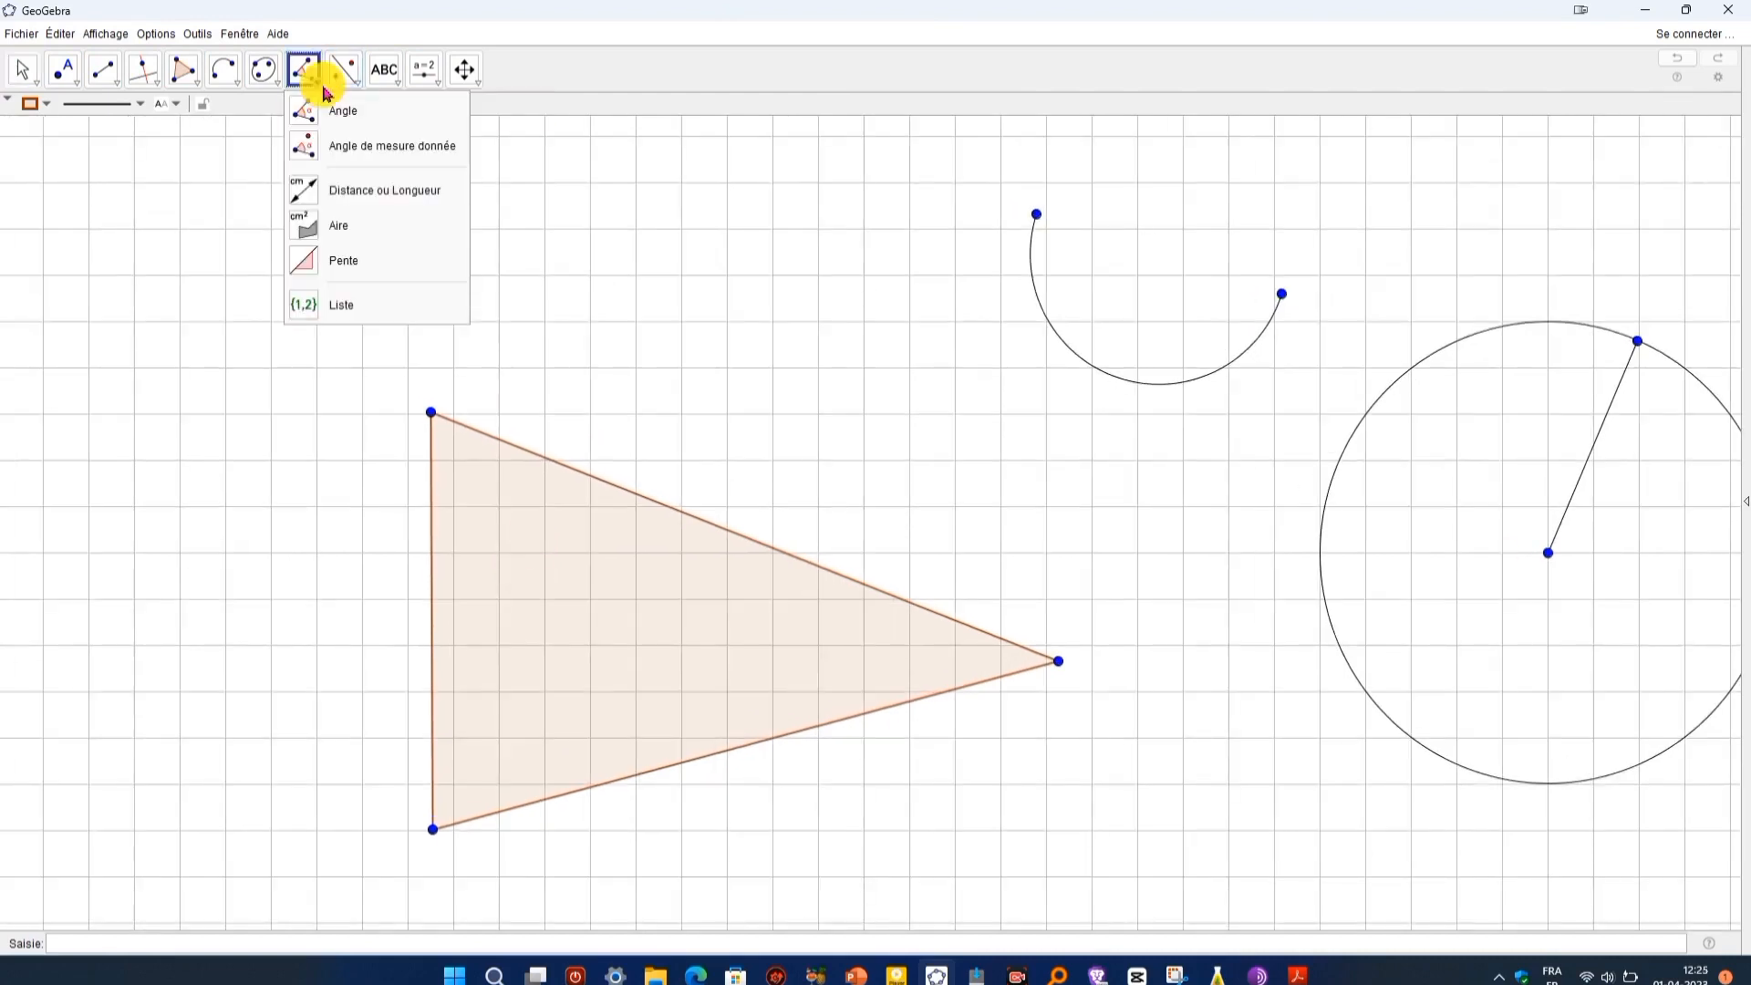
{"action": "left_click", "coordinate": [342, 115]}
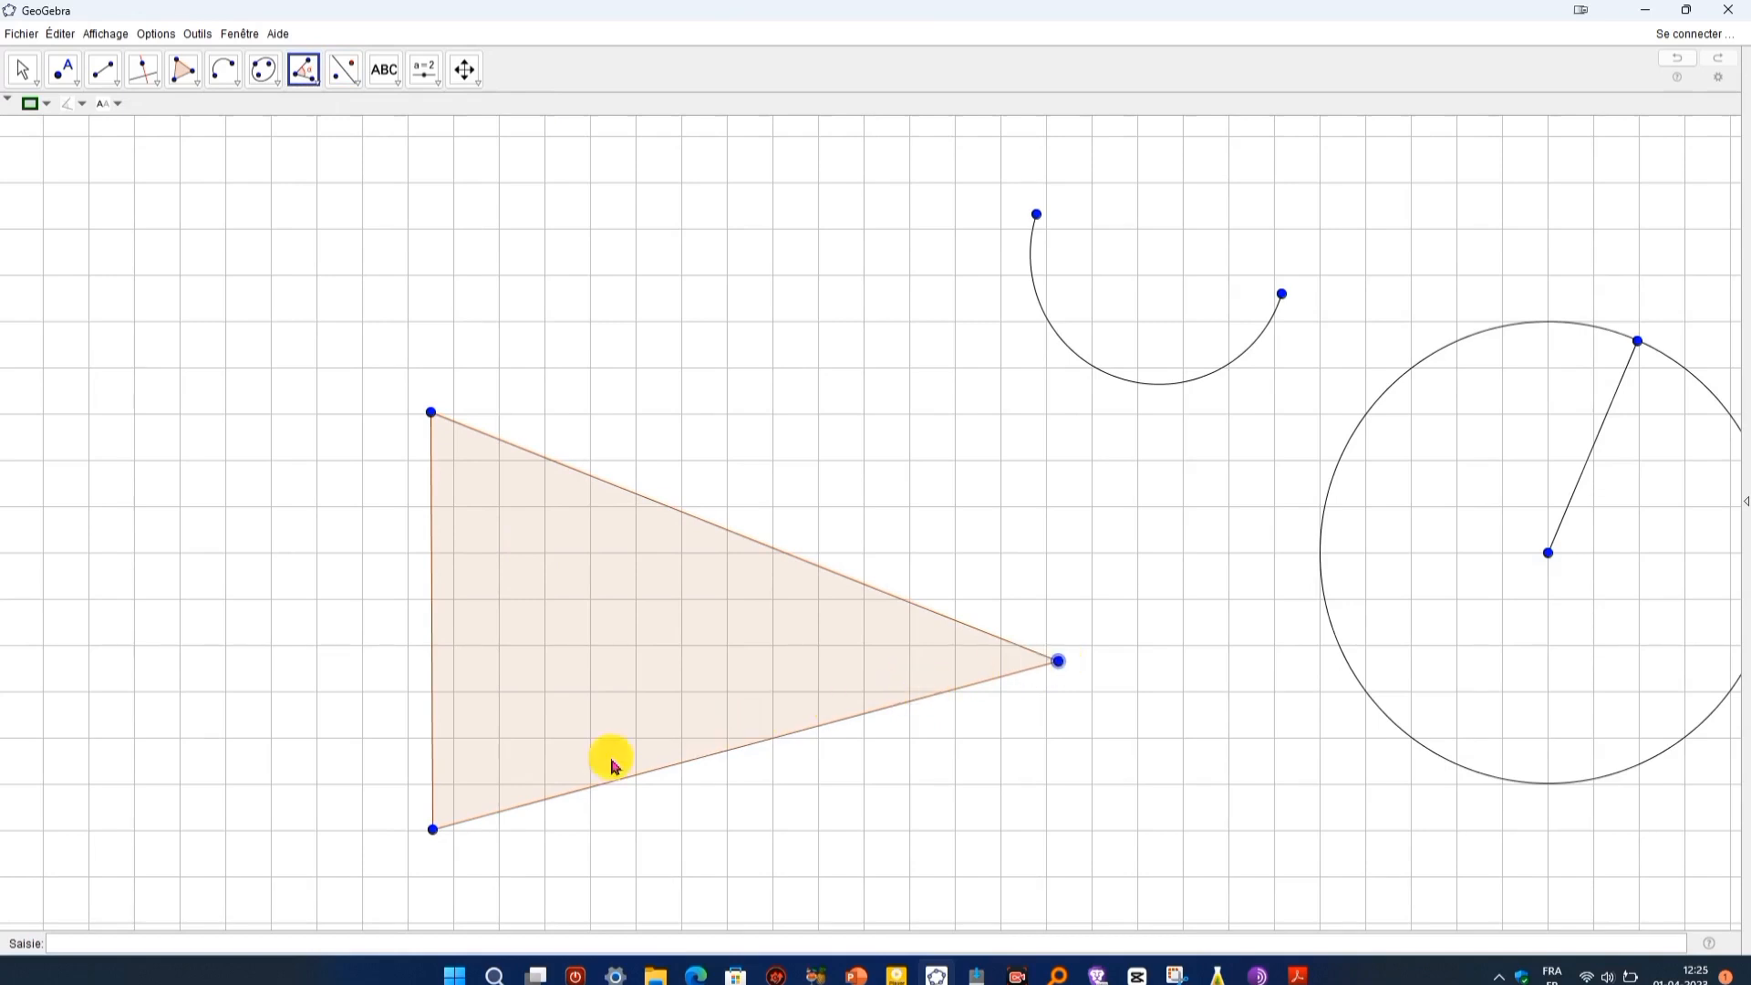
{"action": "left_click", "coordinate": [435, 827]}
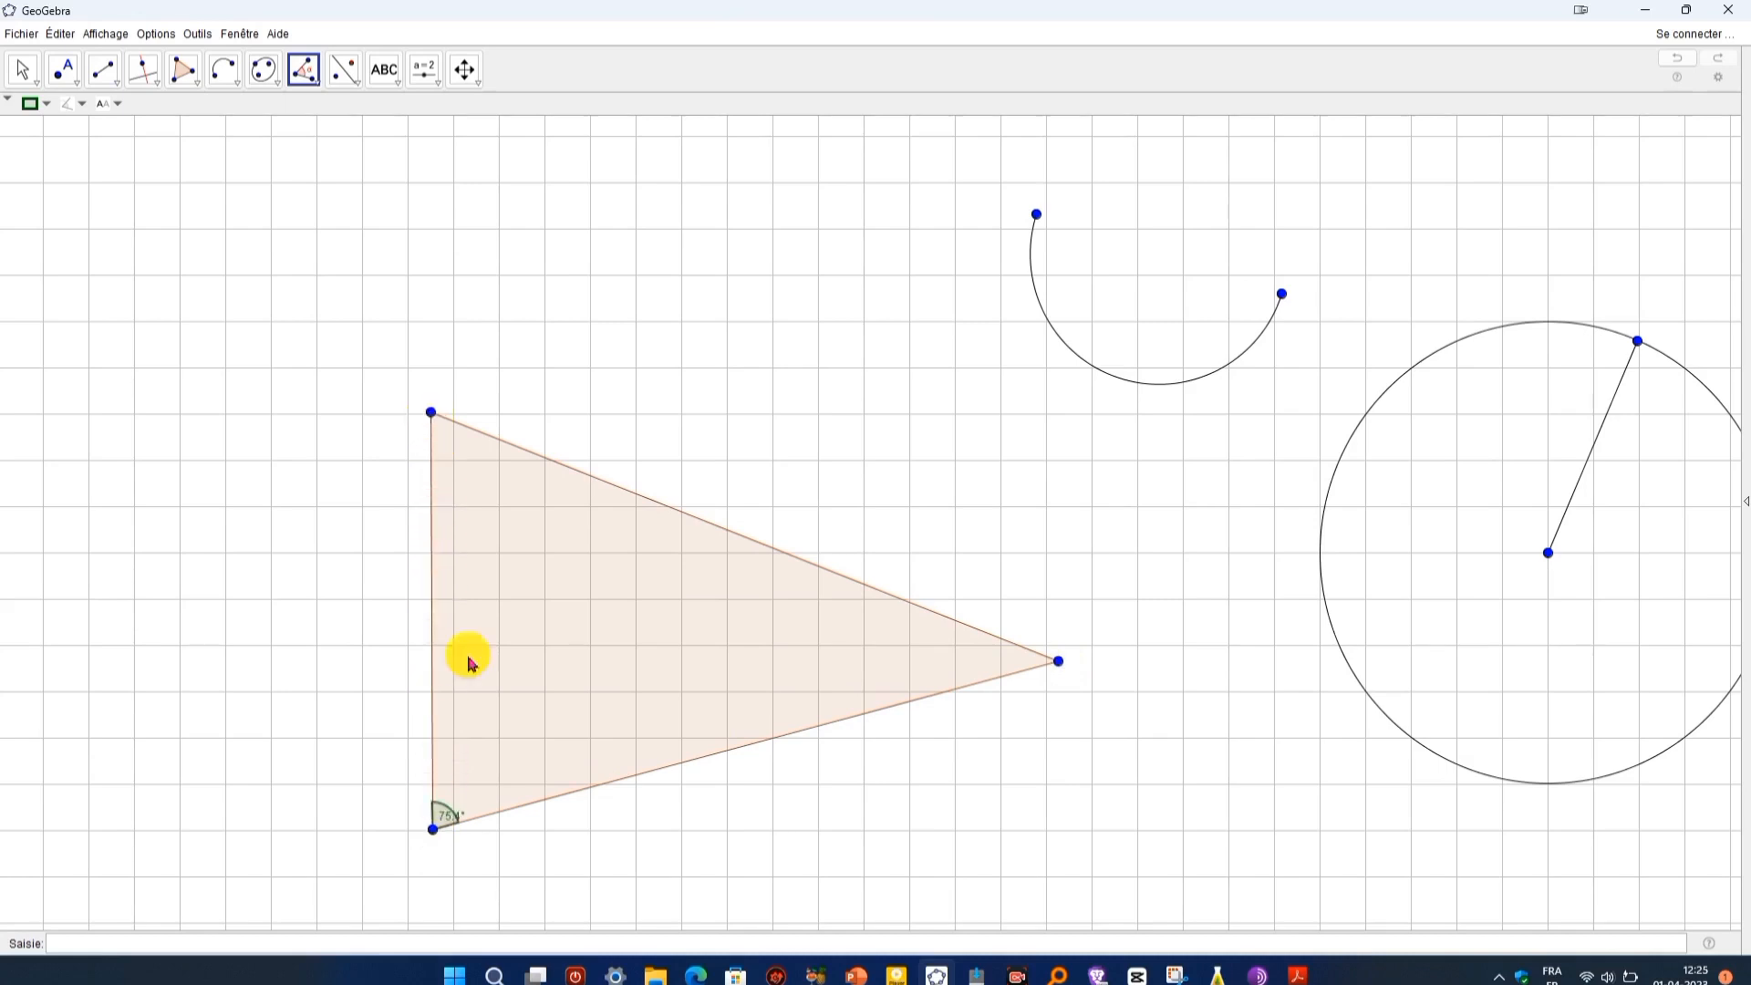
{"action": "left_click", "coordinate": [450, 801]}
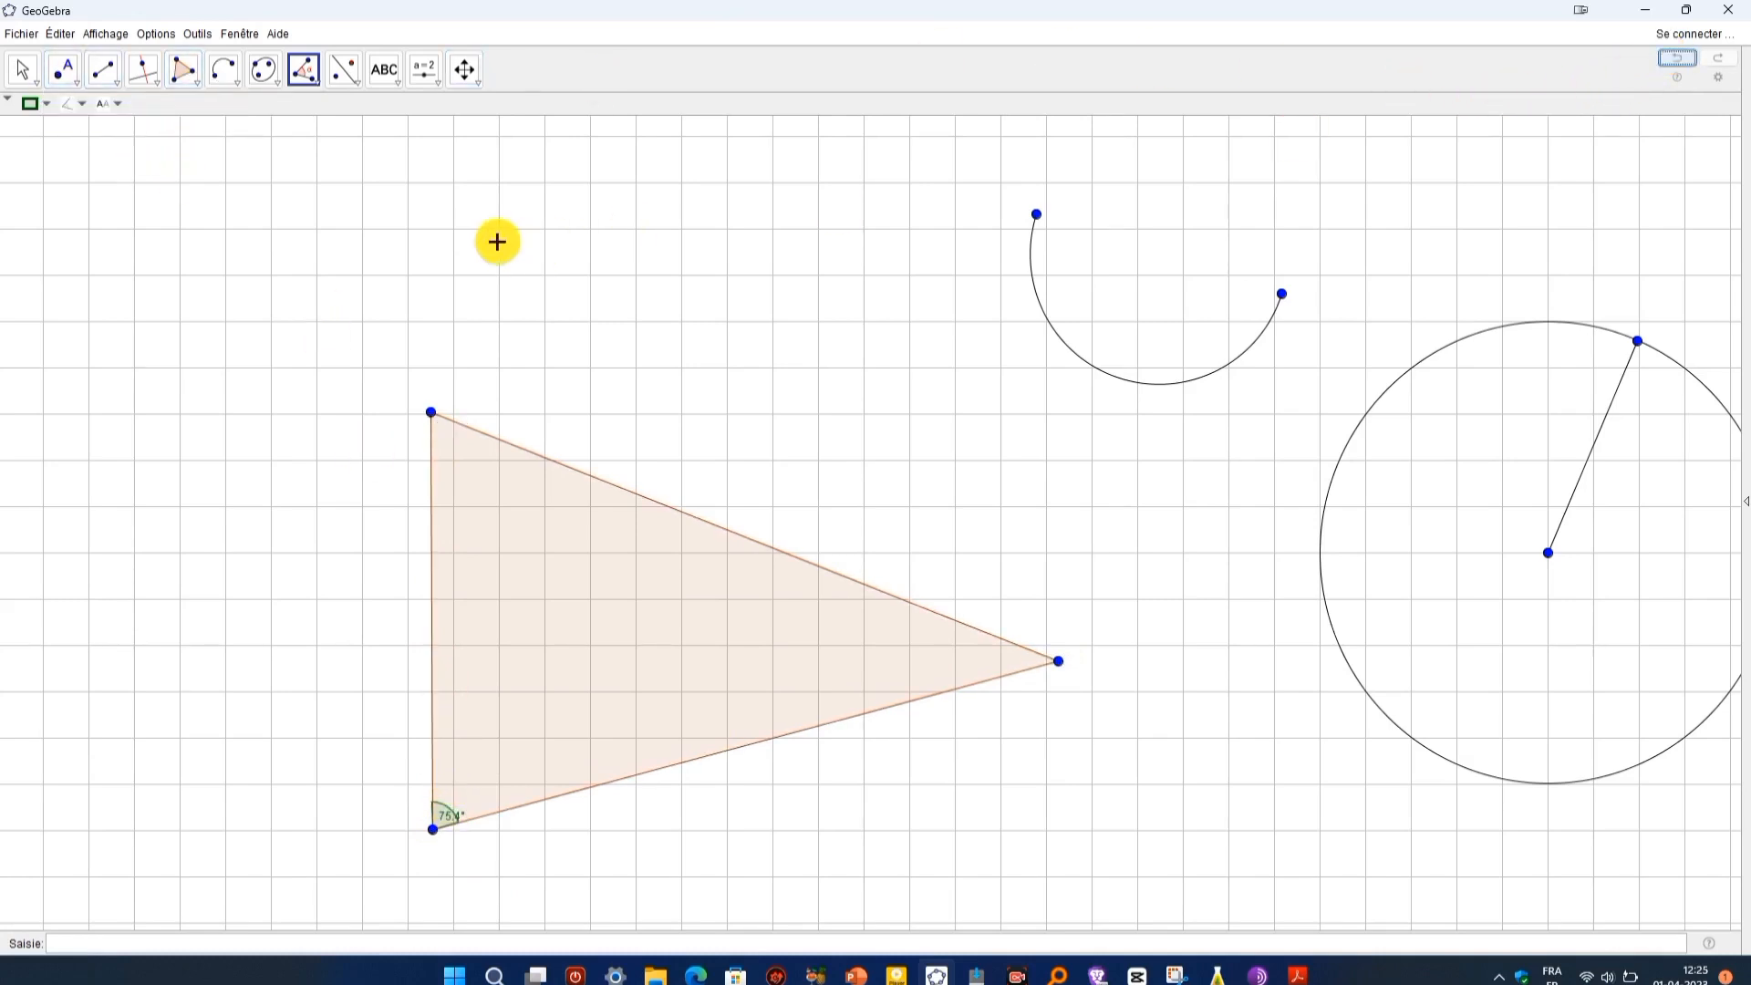
Move the angle's value above its arc and shift the triangle's right vertex about 1.5 squares right and 1 square down
{"action": "left_click", "coordinate": [31, 79]}
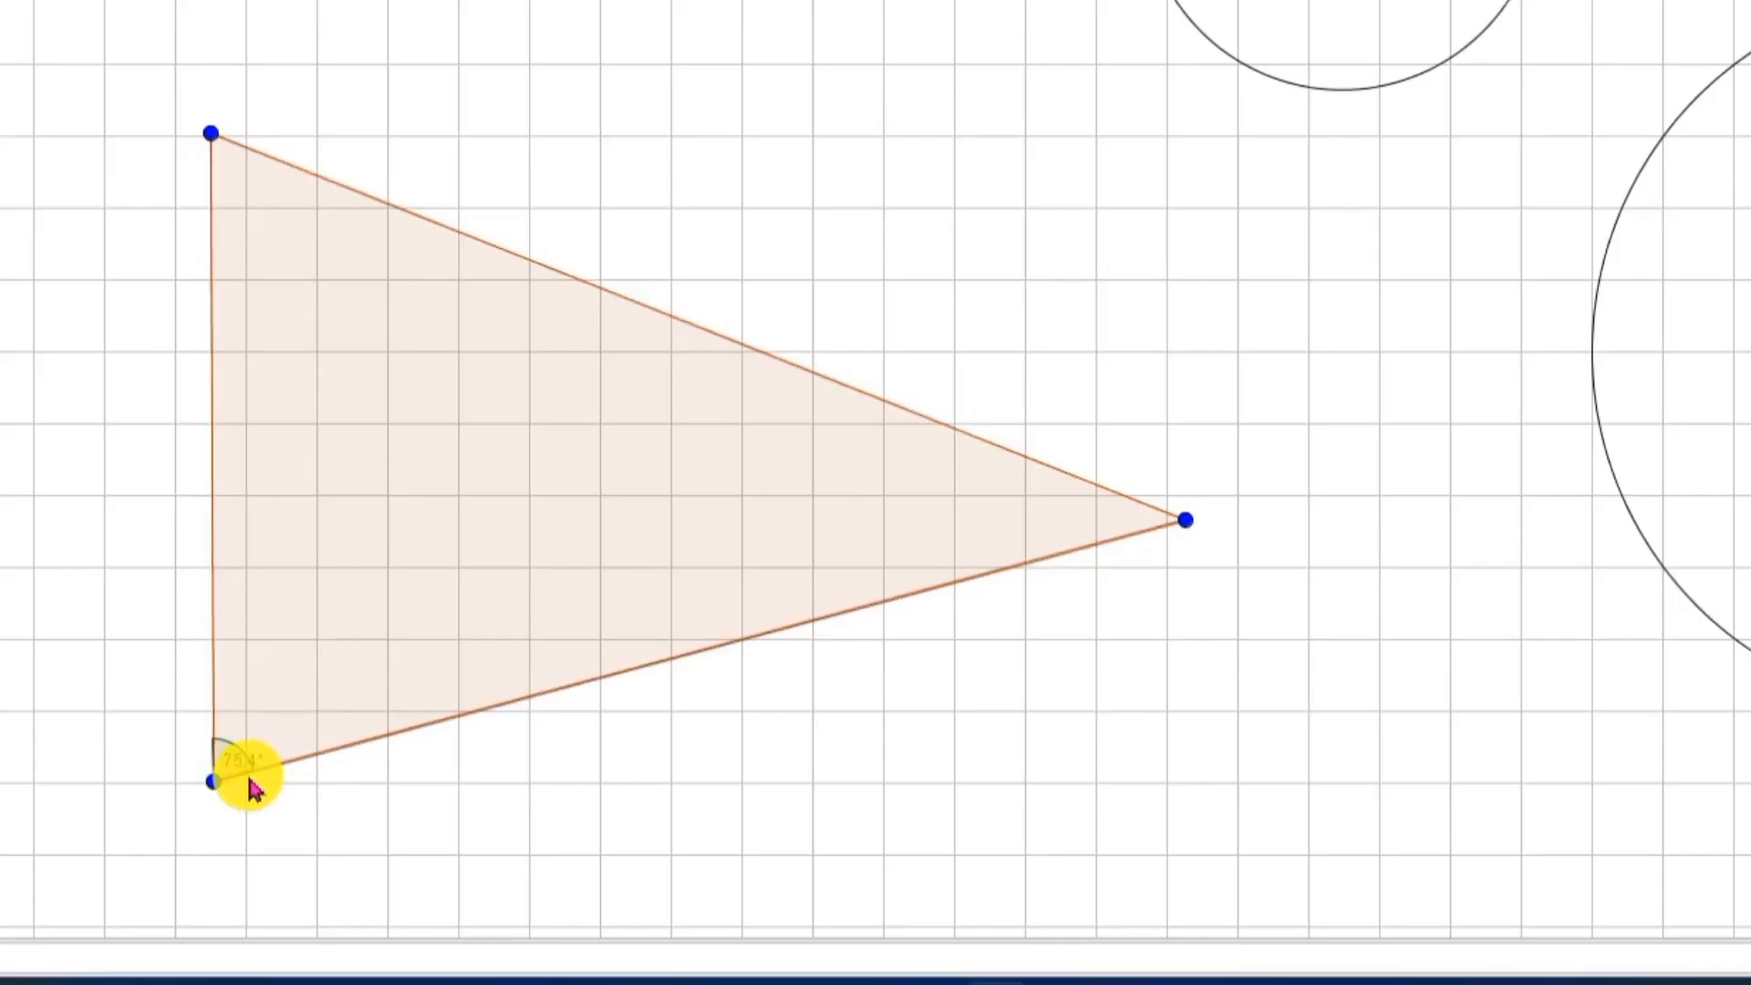
{"action": "left_click_drag", "start_coordinate": [246, 777], "coordinate": [277, 738]}
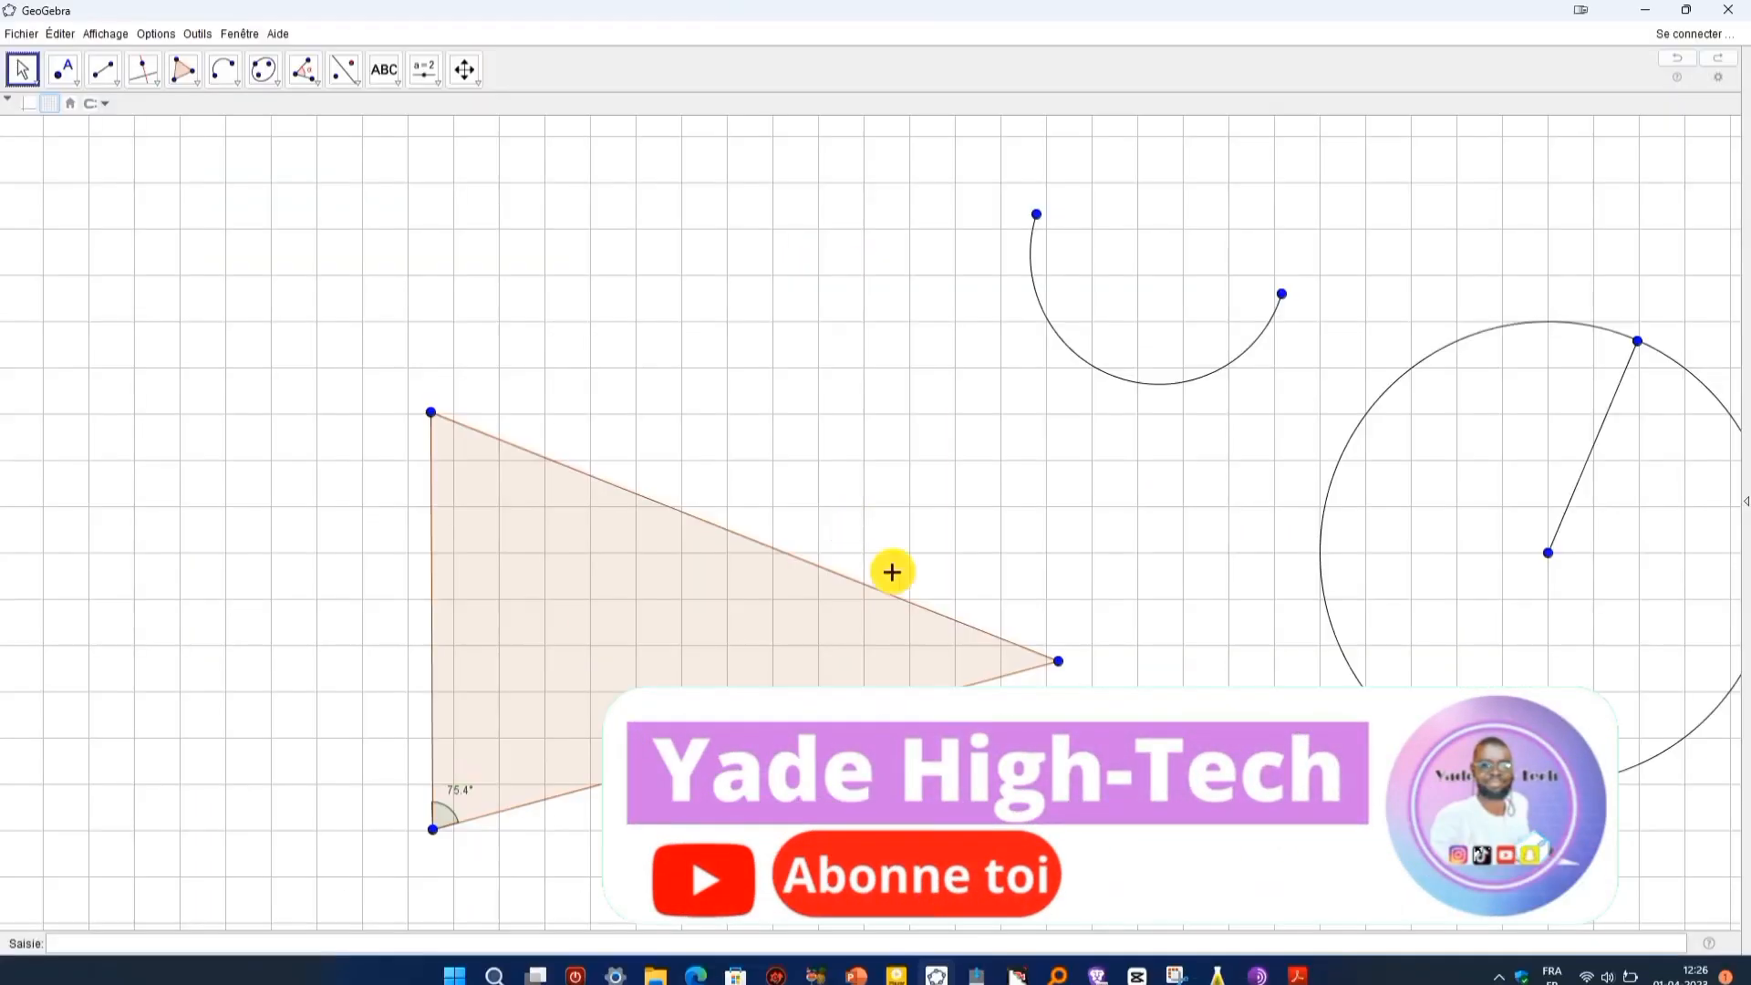
{"action": "left_click_drag", "start_coordinate": [1185, 519], "coordinate": [1189, 519]}
{"action": "left_click_drag", "start_coordinate": [1277, 595], "coordinate": [1427, 634]}
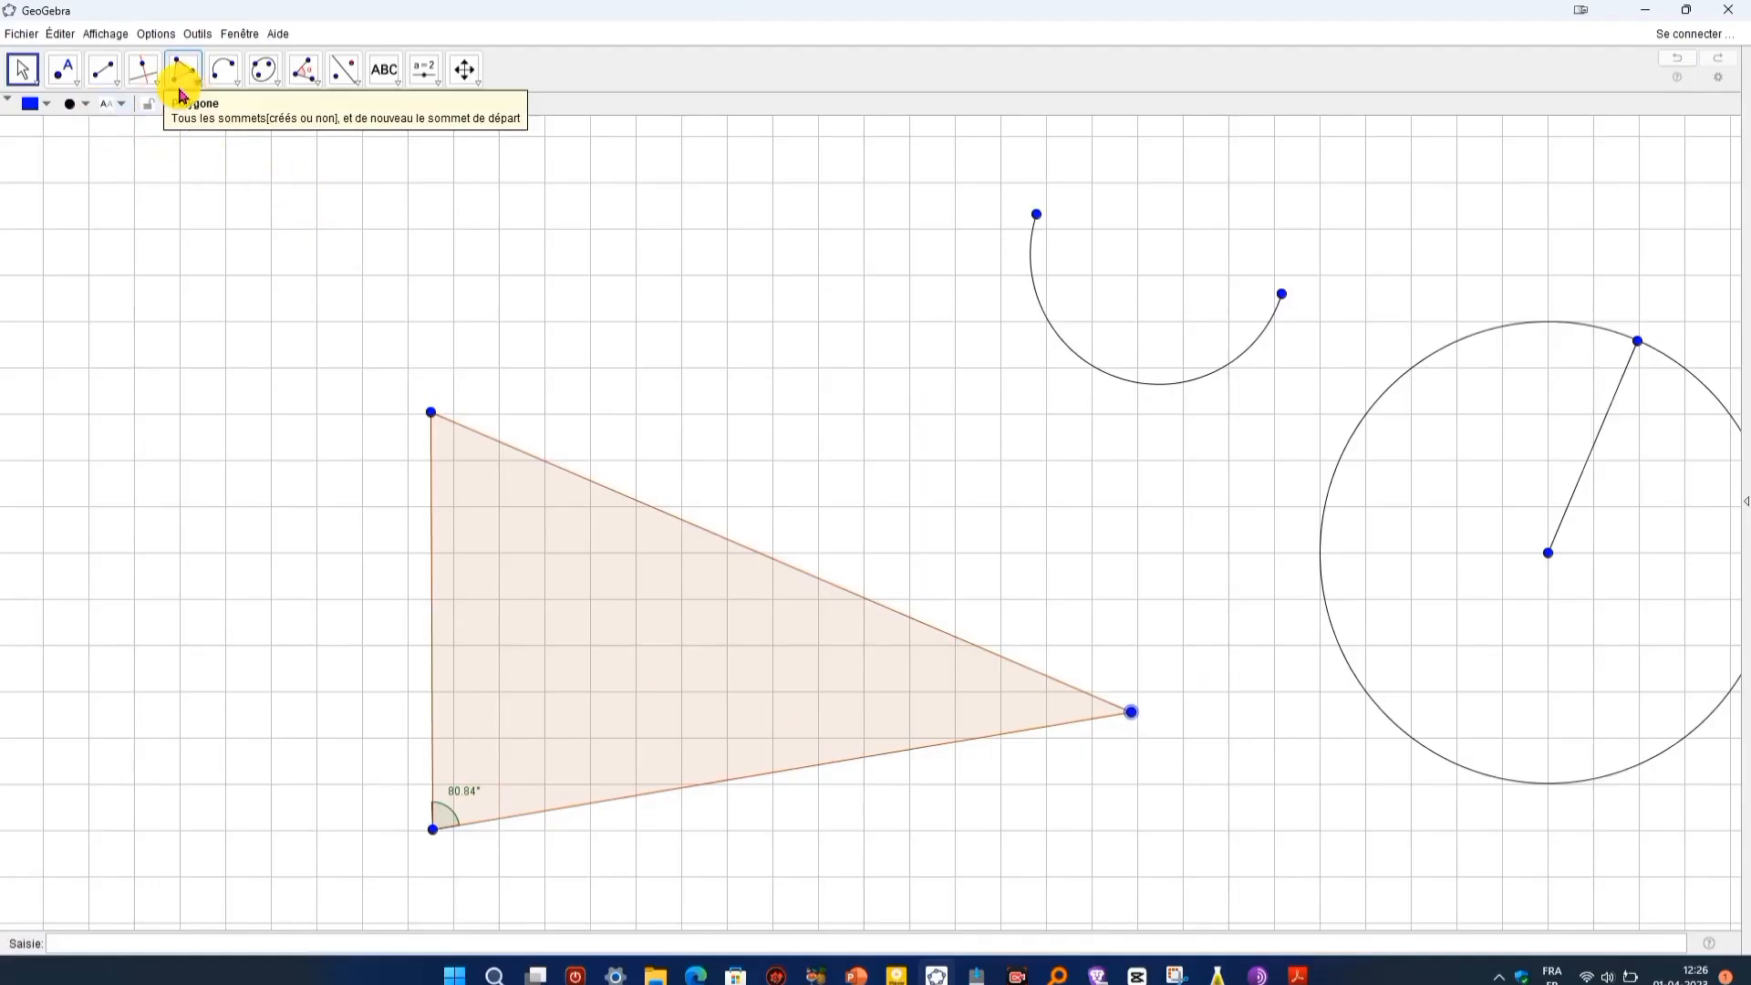
Draw the bisector (Bissectrice) of the triangle's lower-left angle and place a point where it crosses the opposite side
{"action": "left_click", "coordinate": [108, 71]}
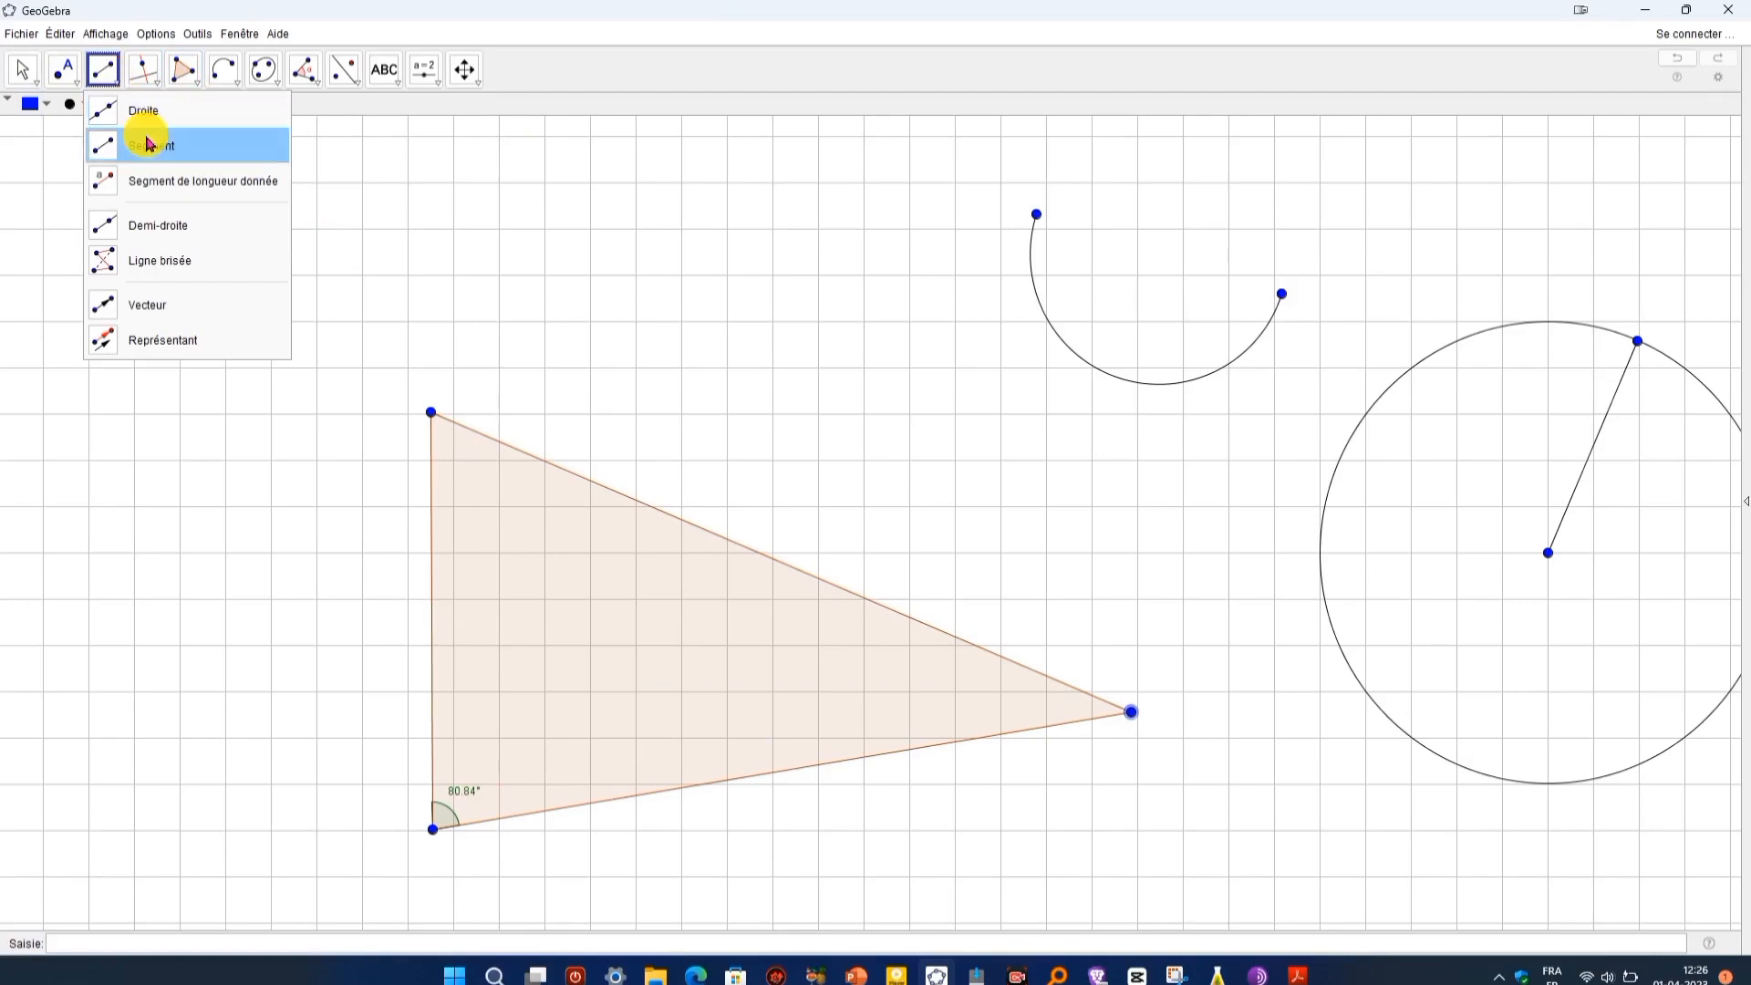
{"action": "mouse_move", "coordinate": [163, 92]}
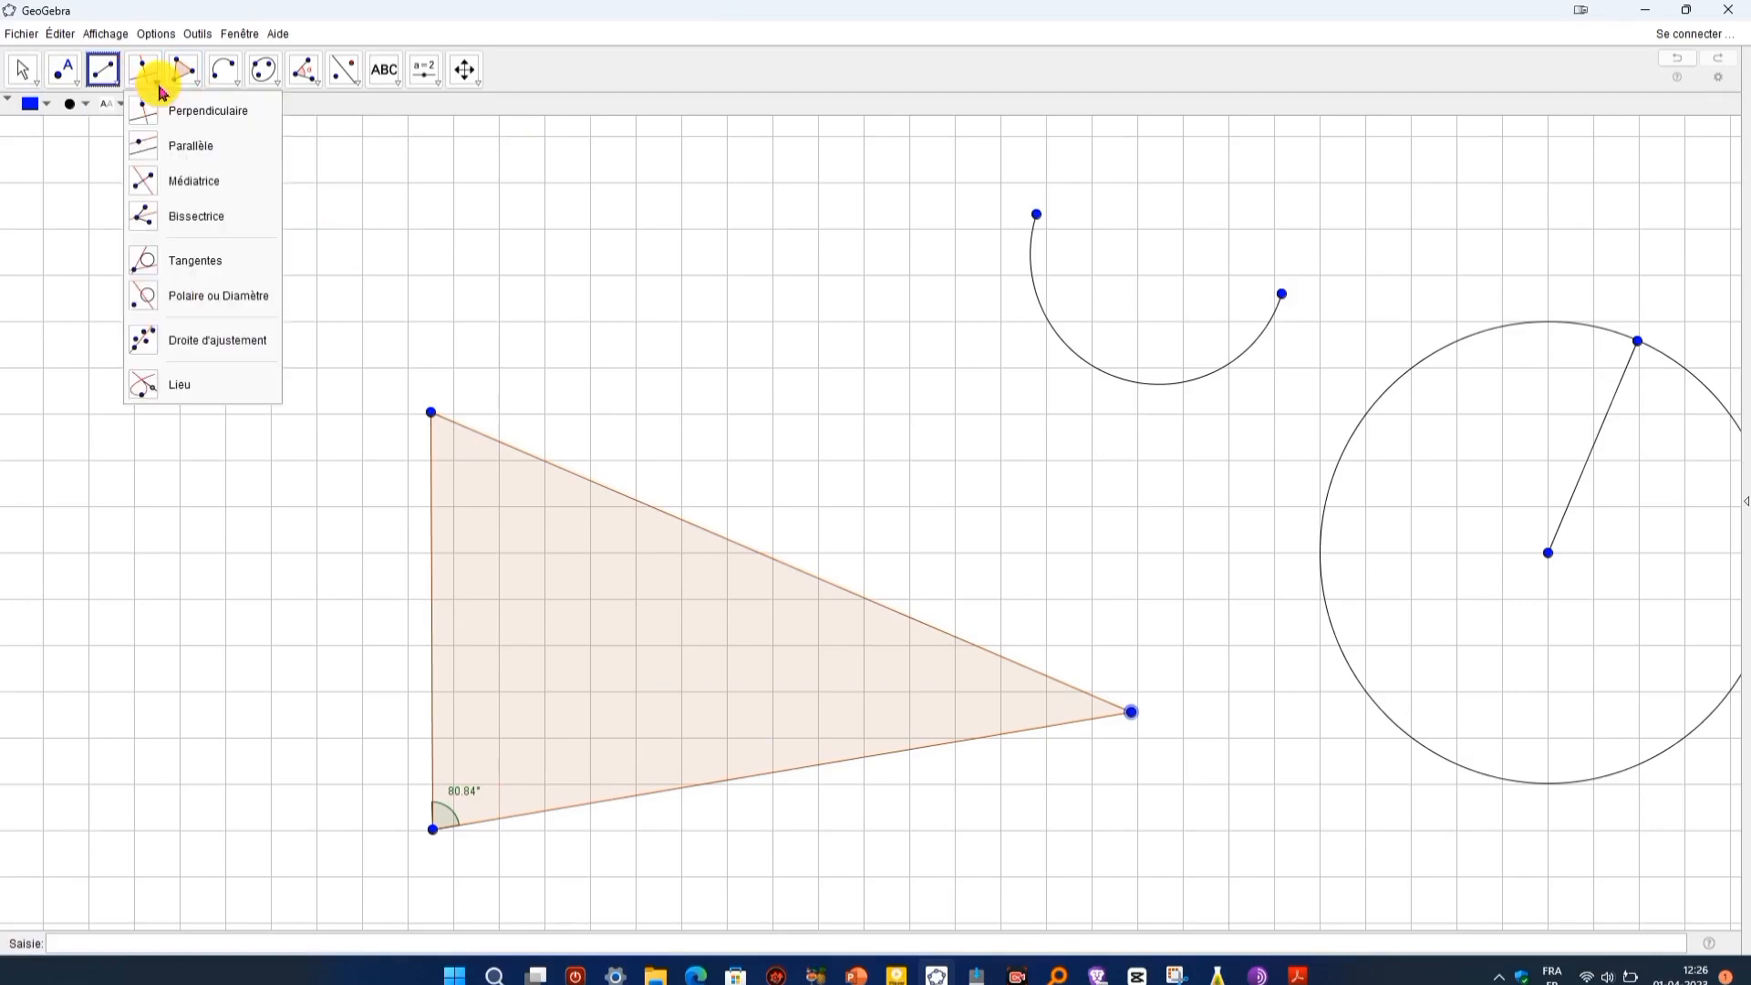
{"action": "left_click", "coordinate": [193, 216]}
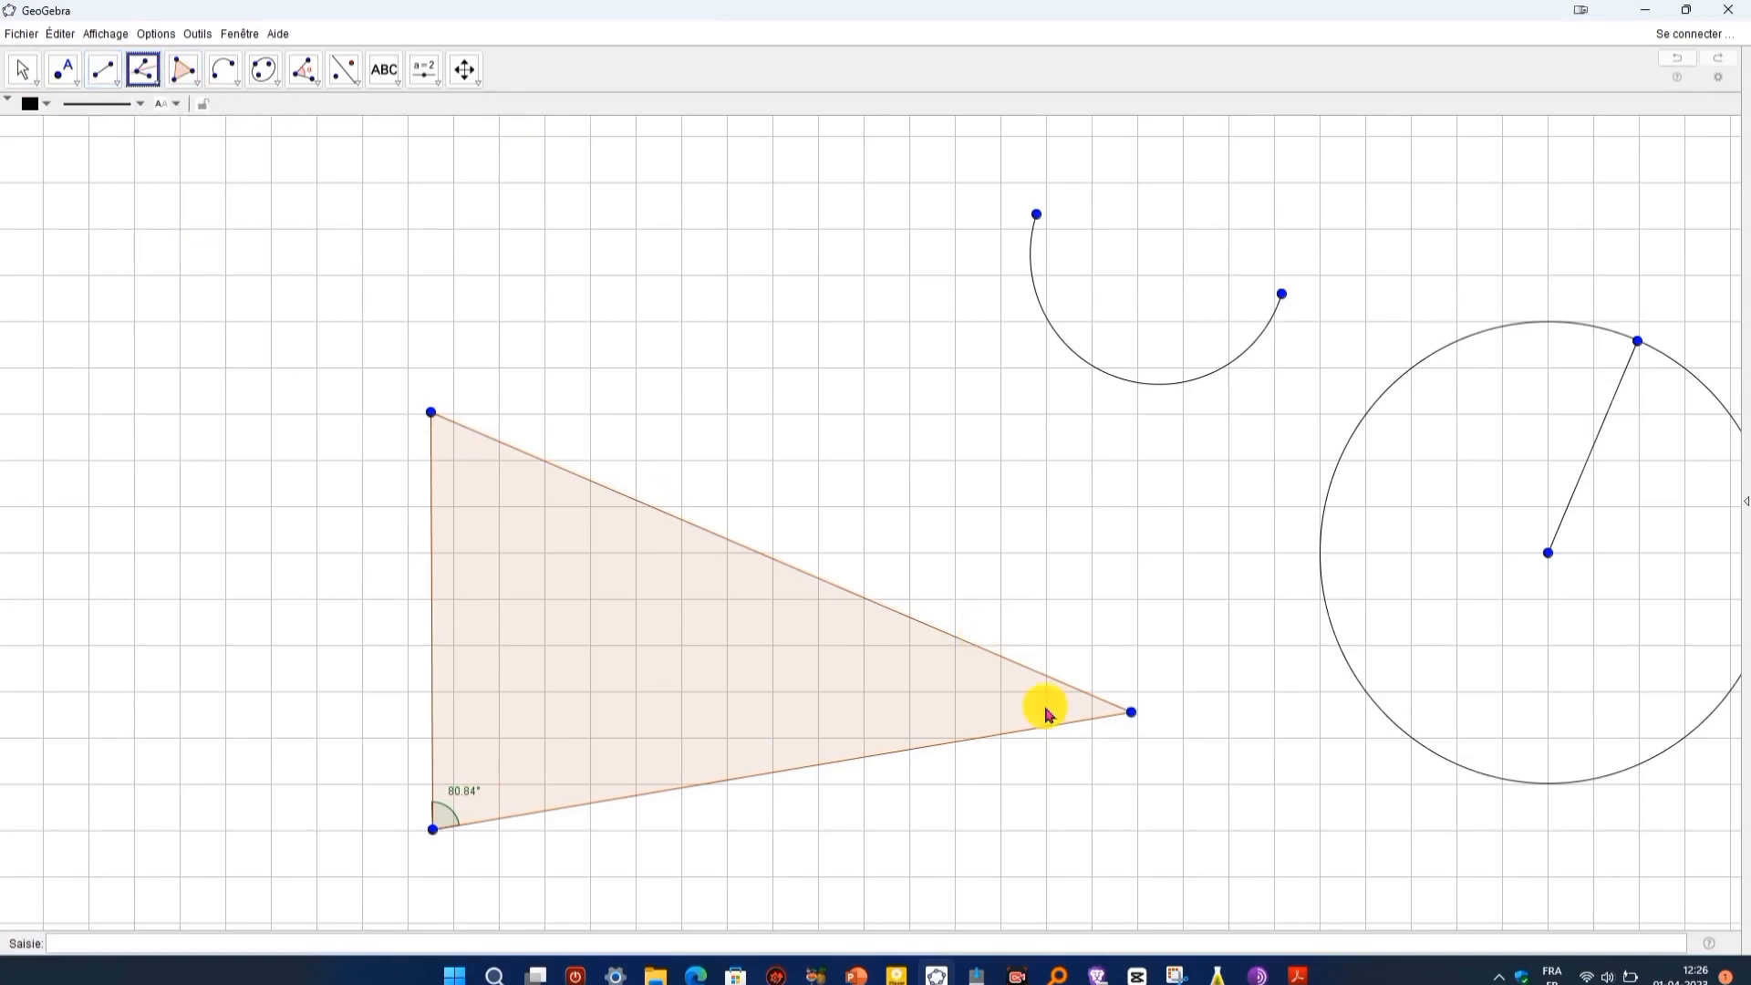
{"action": "left_click", "coordinate": [1128, 713]}
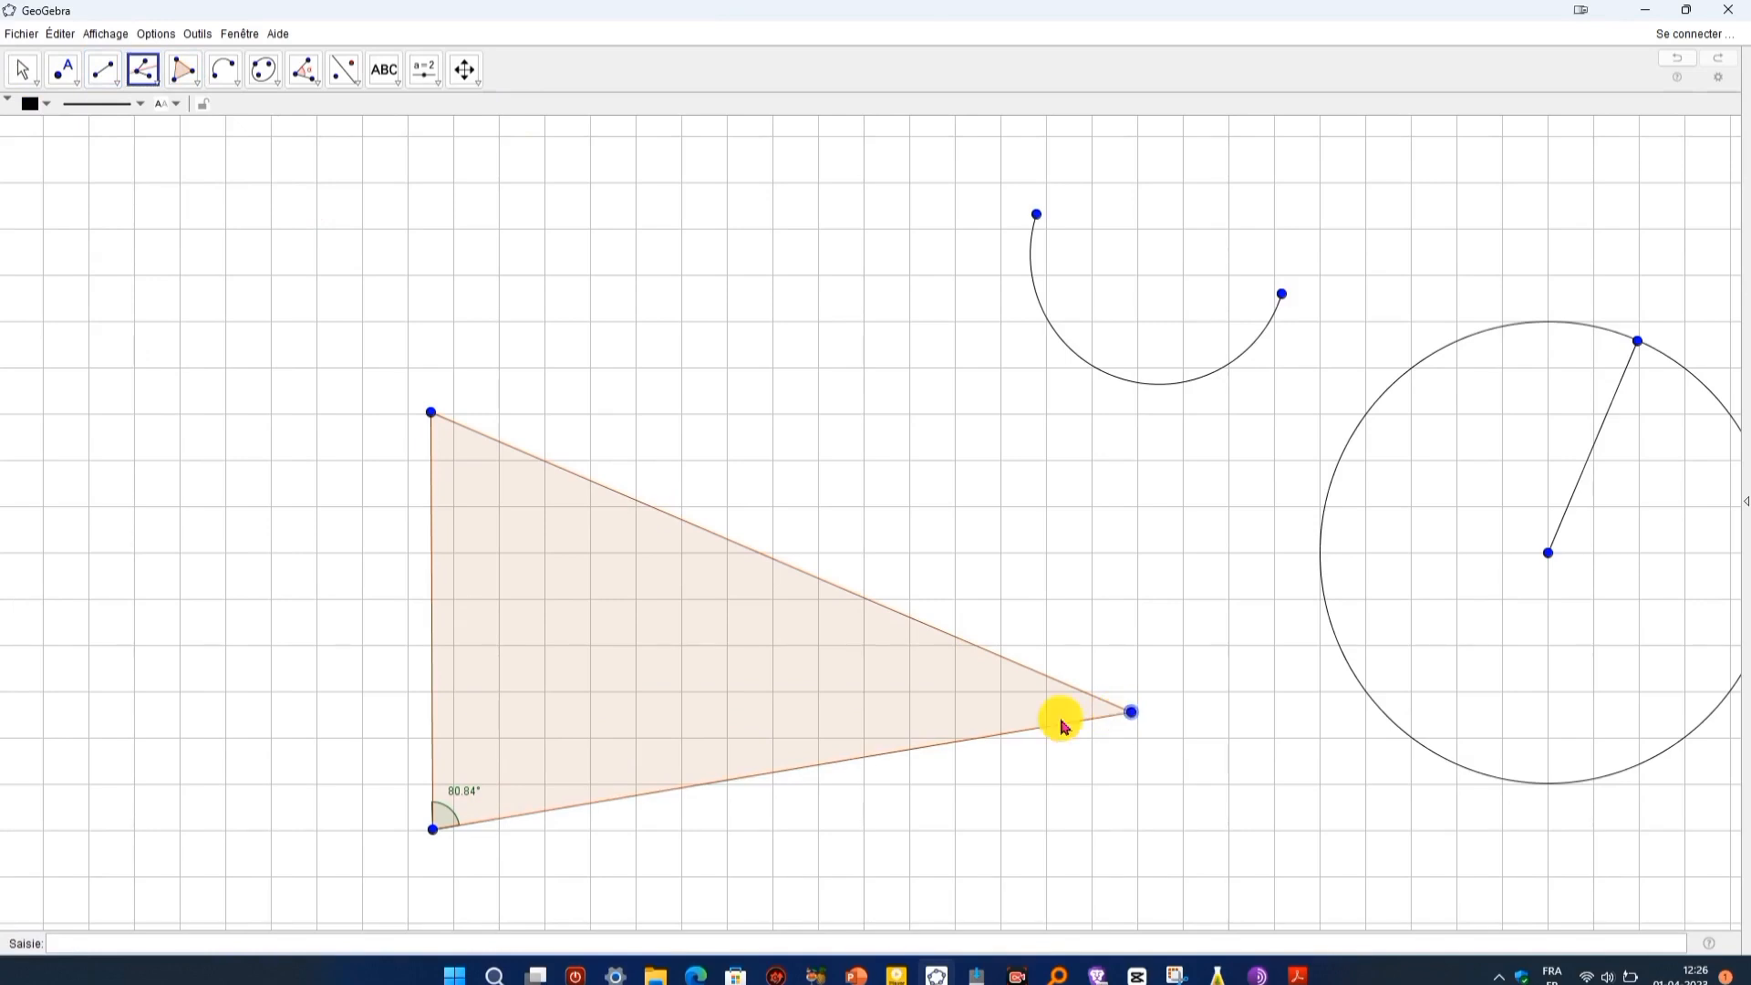
{"action": "left_click", "coordinate": [433, 829]}
{"action": "left_click", "coordinate": [431, 413]}
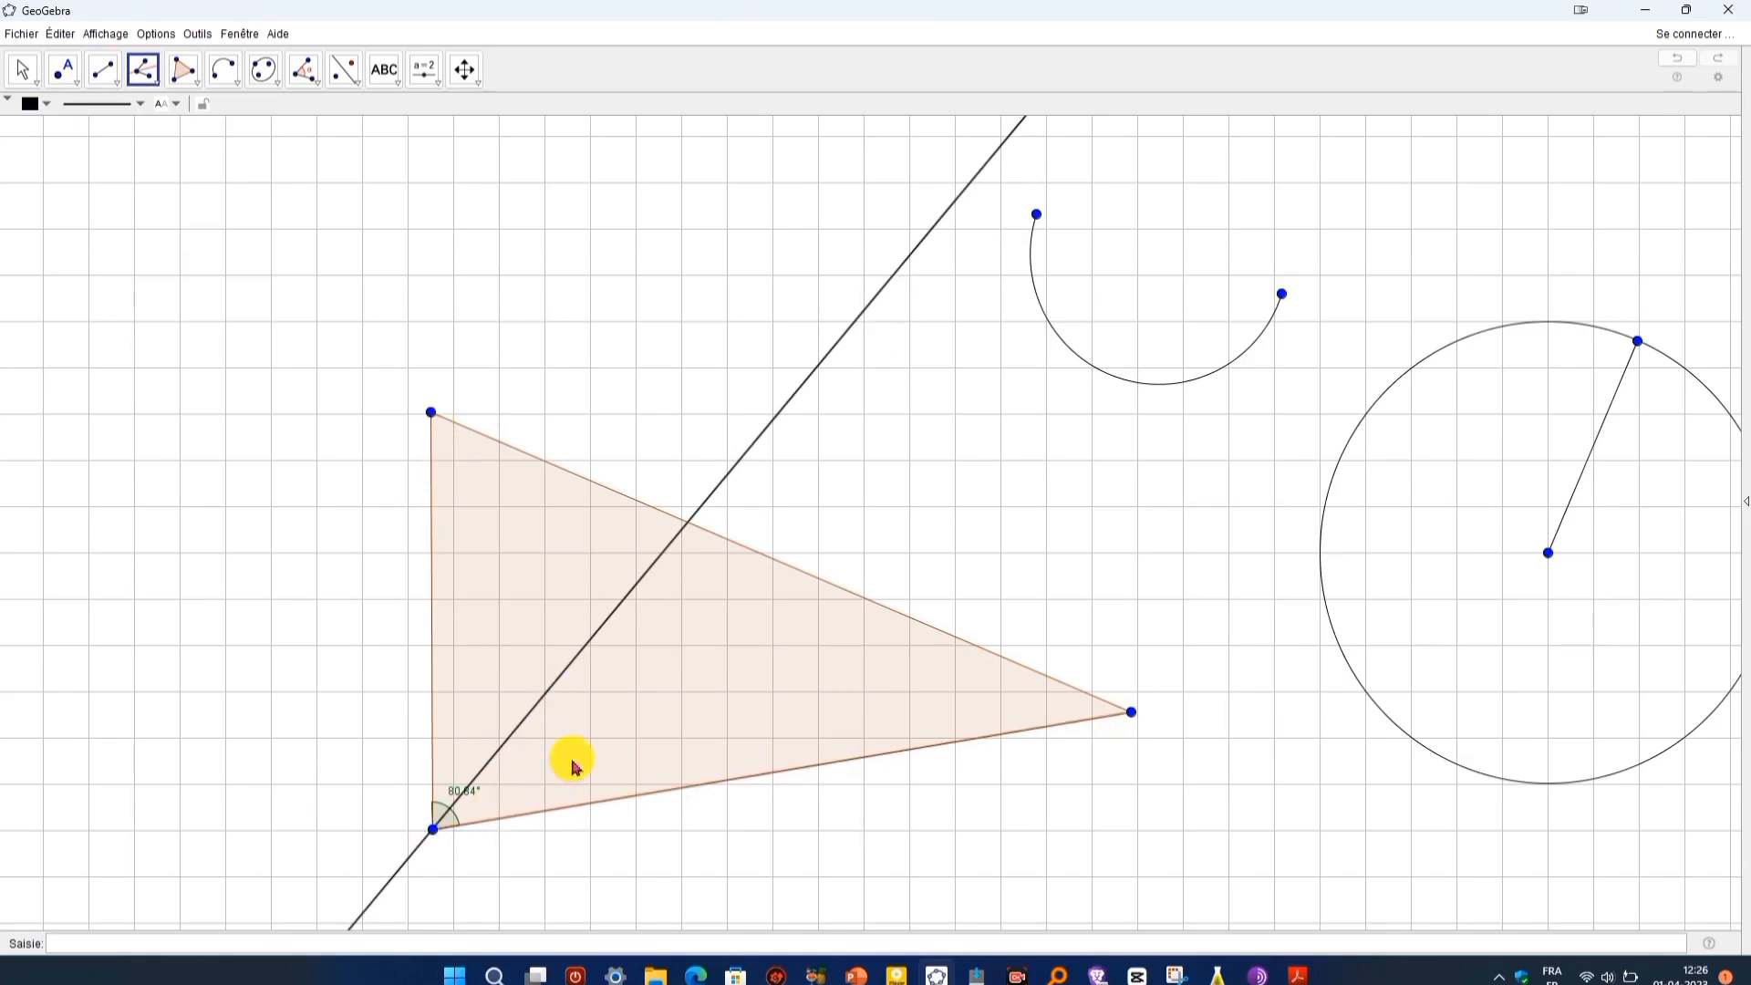
{"action": "left_click", "coordinate": [65, 69]}
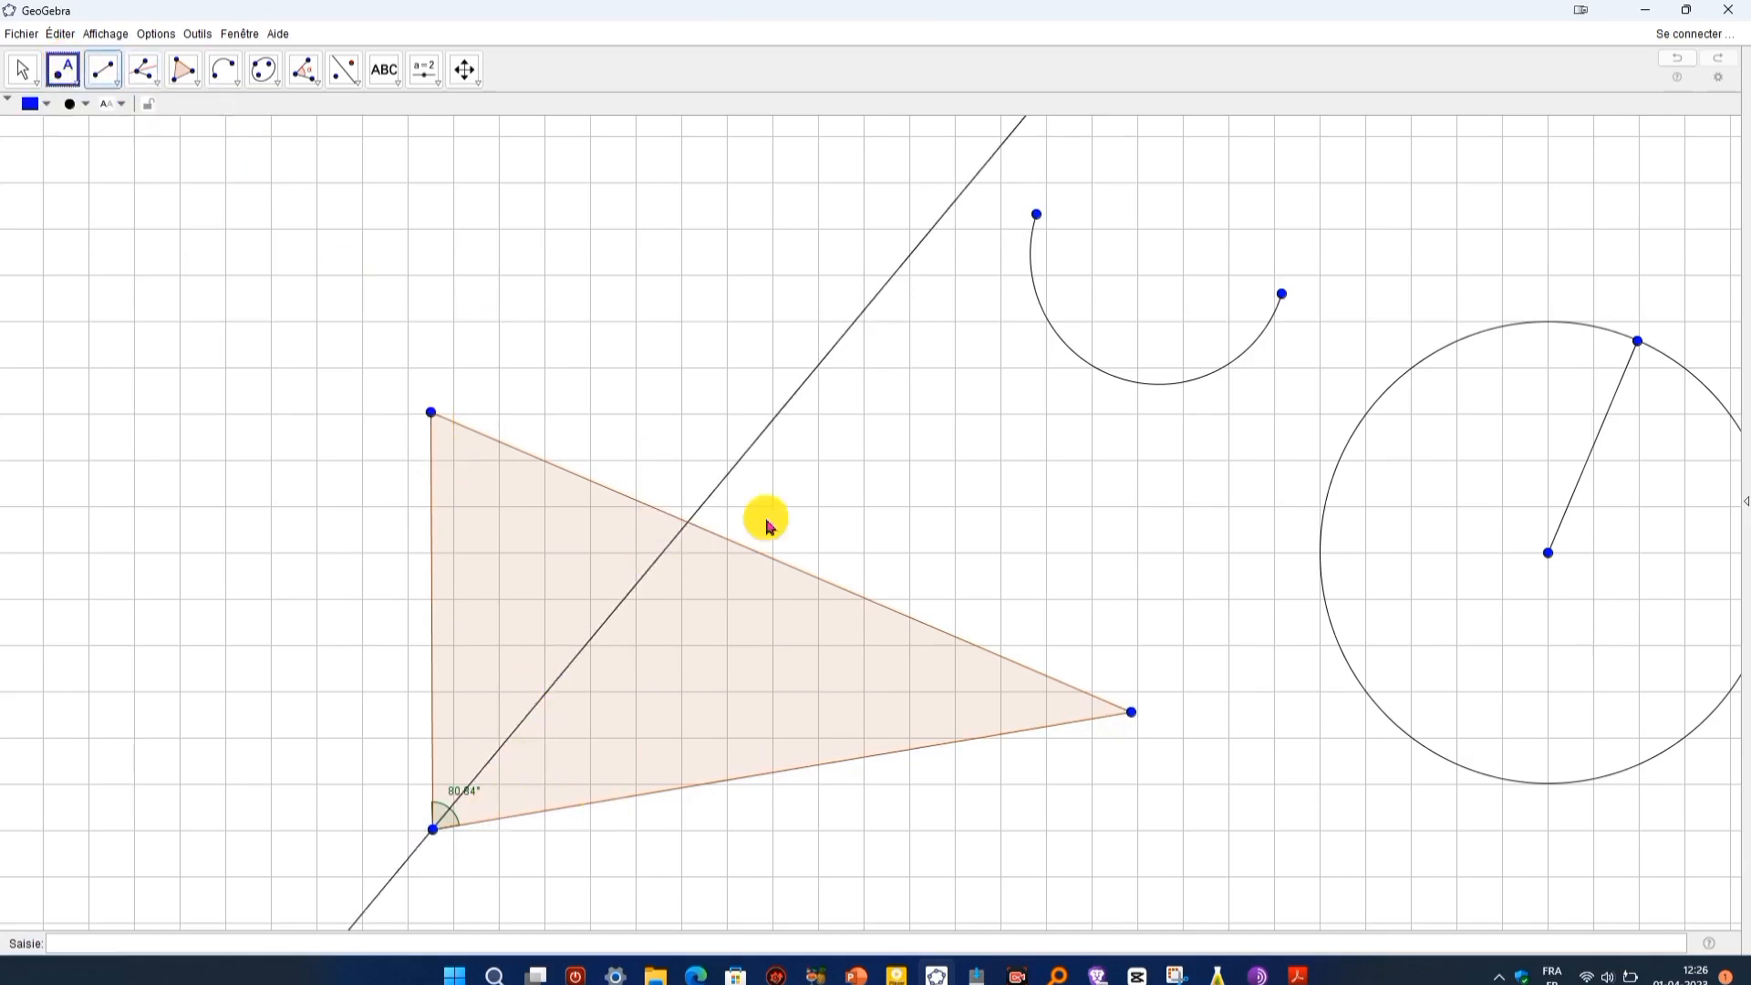
{"action": "left_click", "coordinate": [688, 524]}
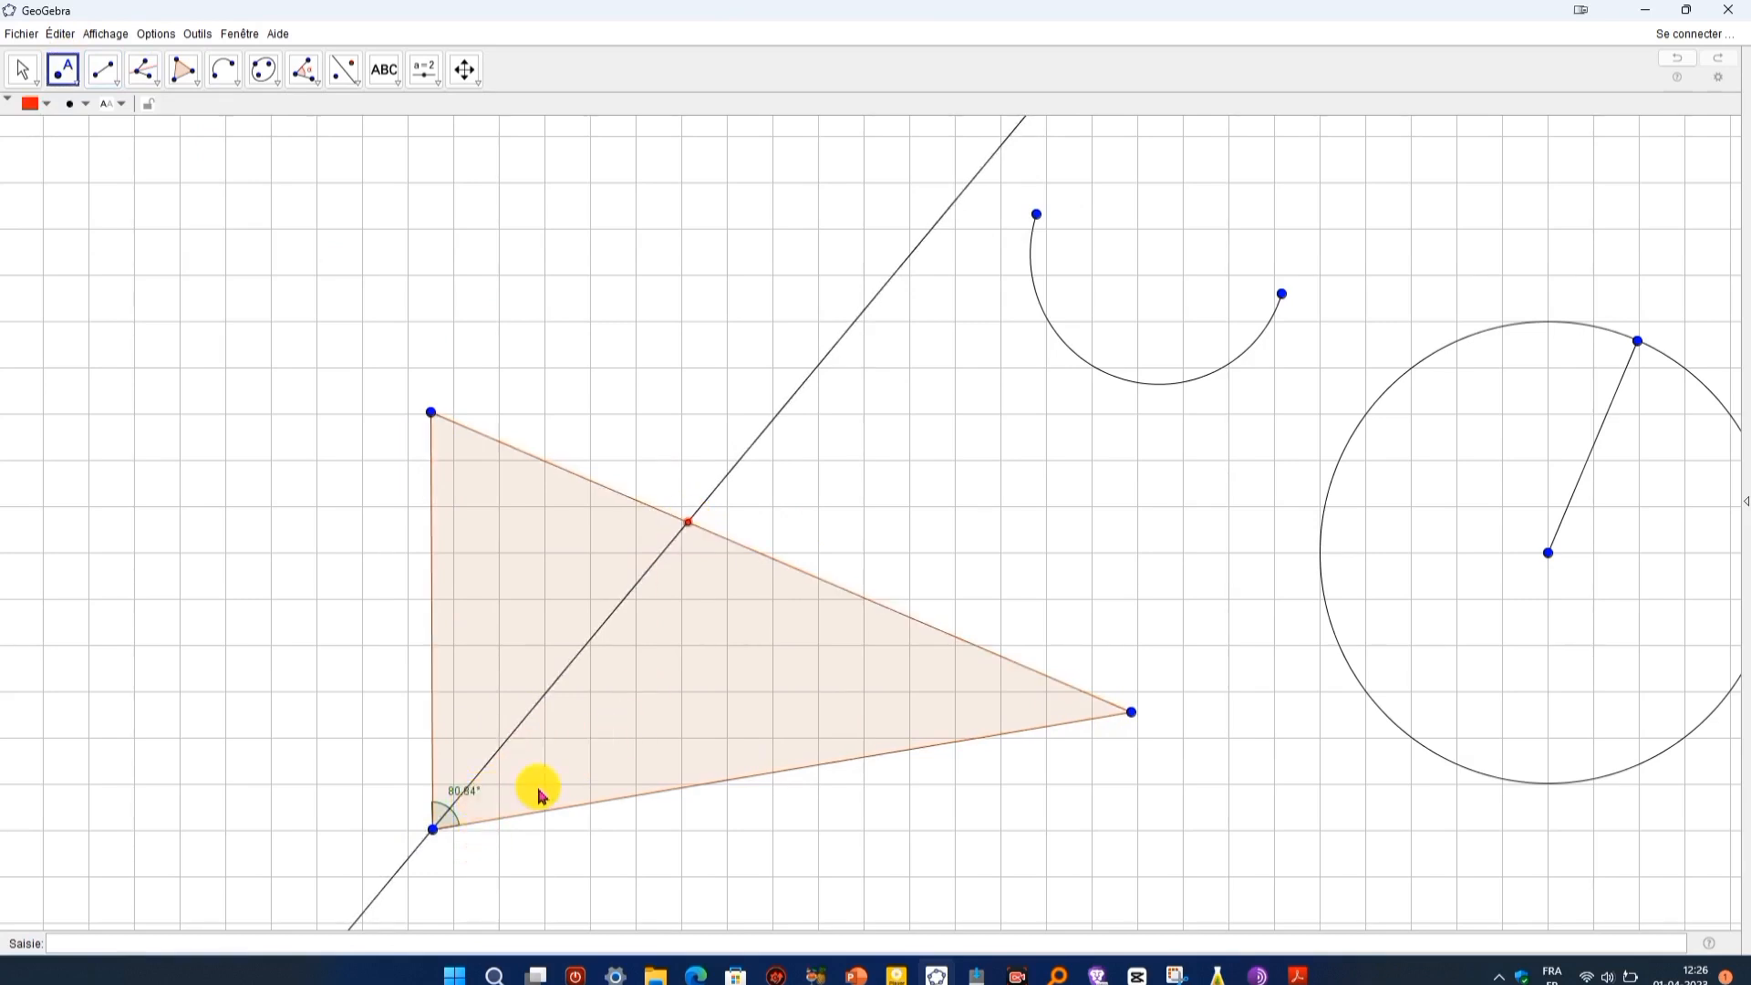
Mark the half angle at the lower-left vertex between the triangle's lower side and the bisector, using the intersection point
{"action": "left_click", "coordinate": [303, 64]}
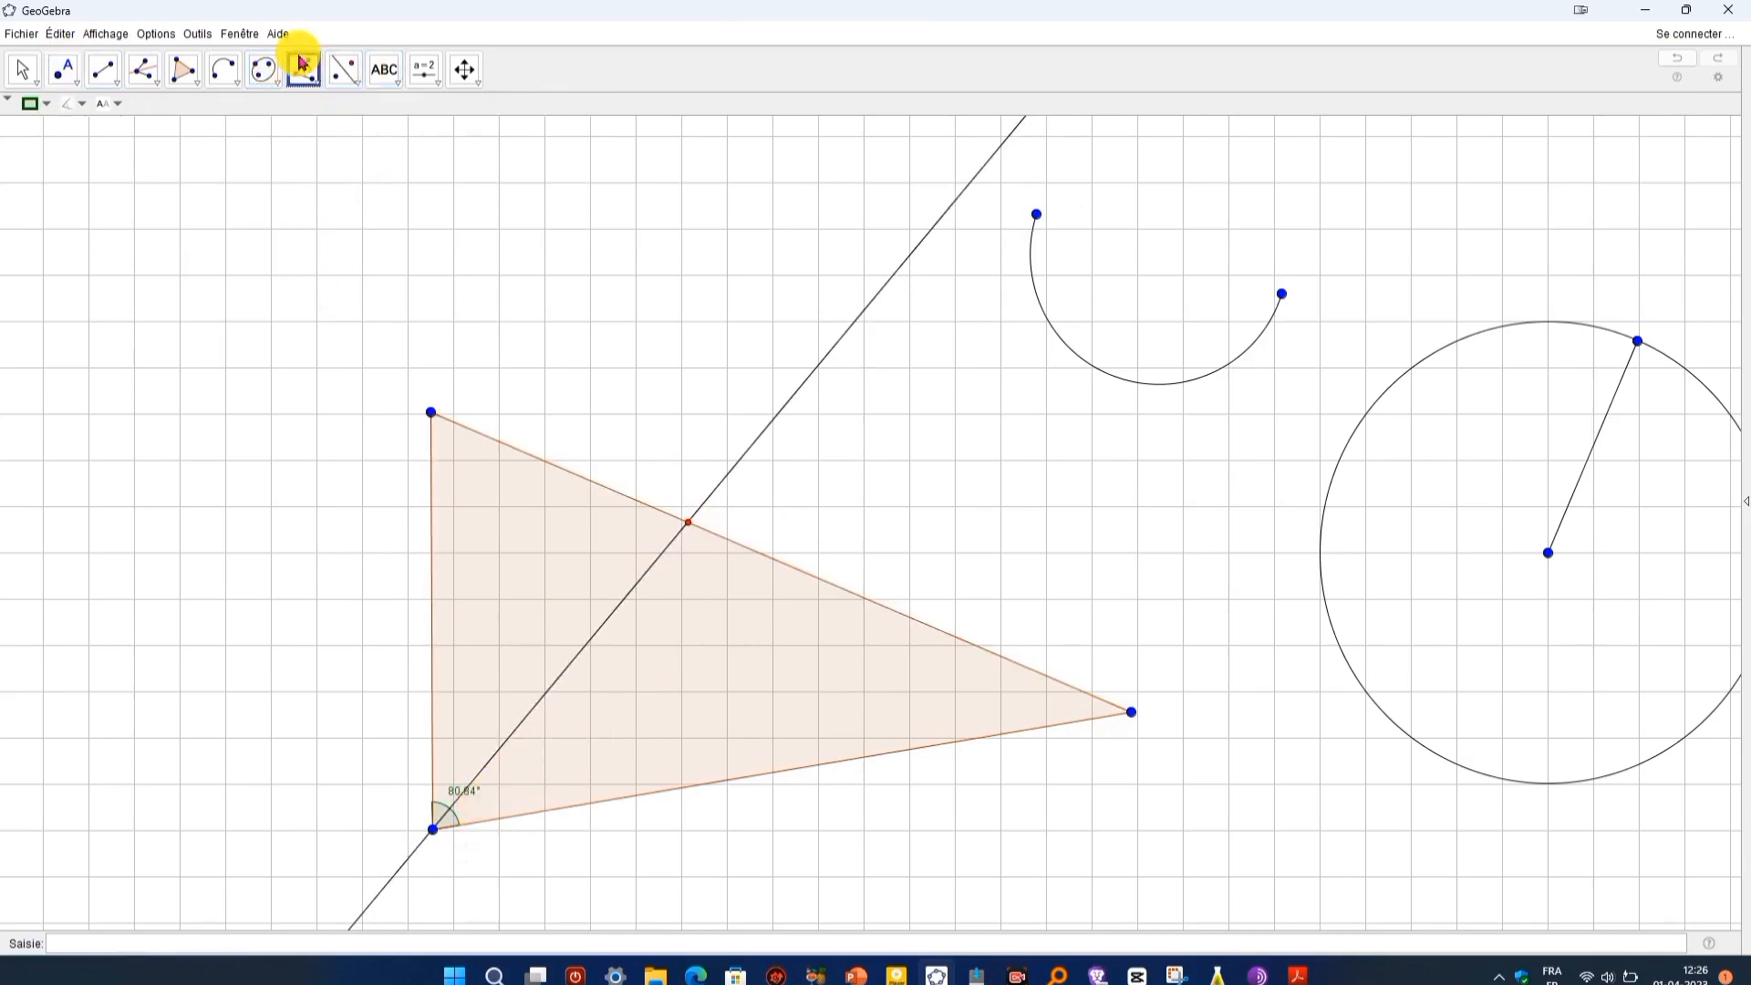
{"action": "left_click", "coordinate": [1133, 713]}
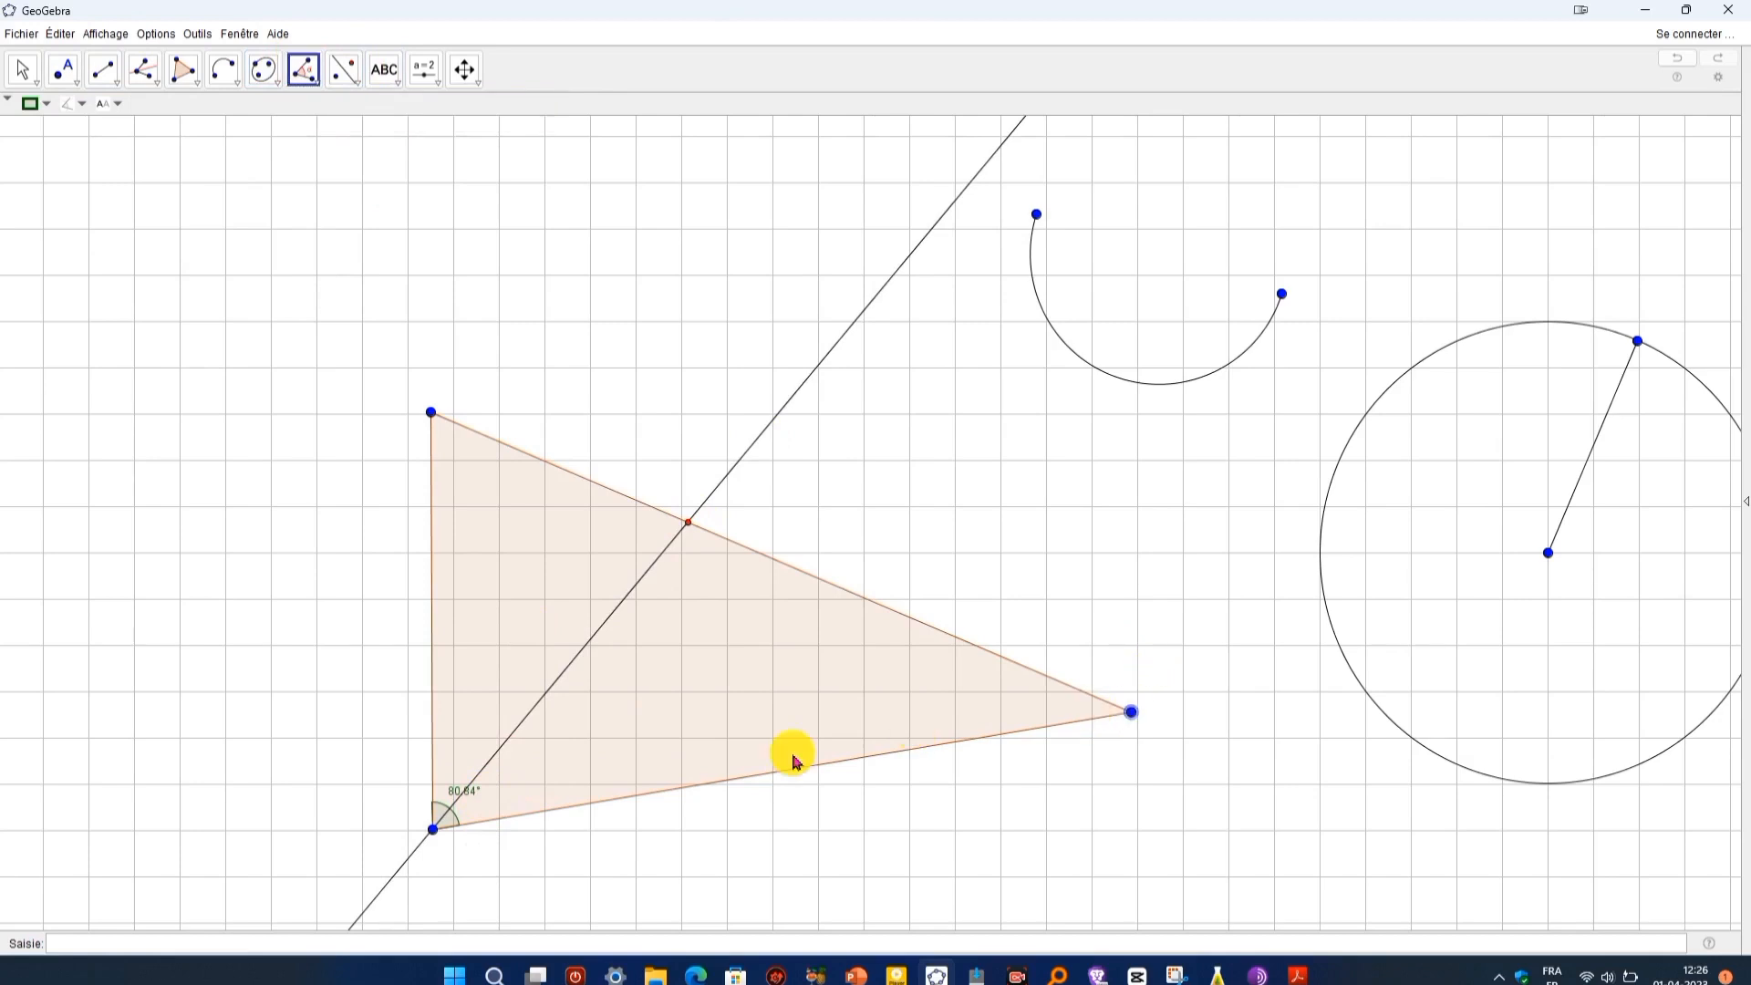
{"action": "left_click", "coordinate": [434, 826]}
{"action": "left_click", "coordinate": [685, 519]}
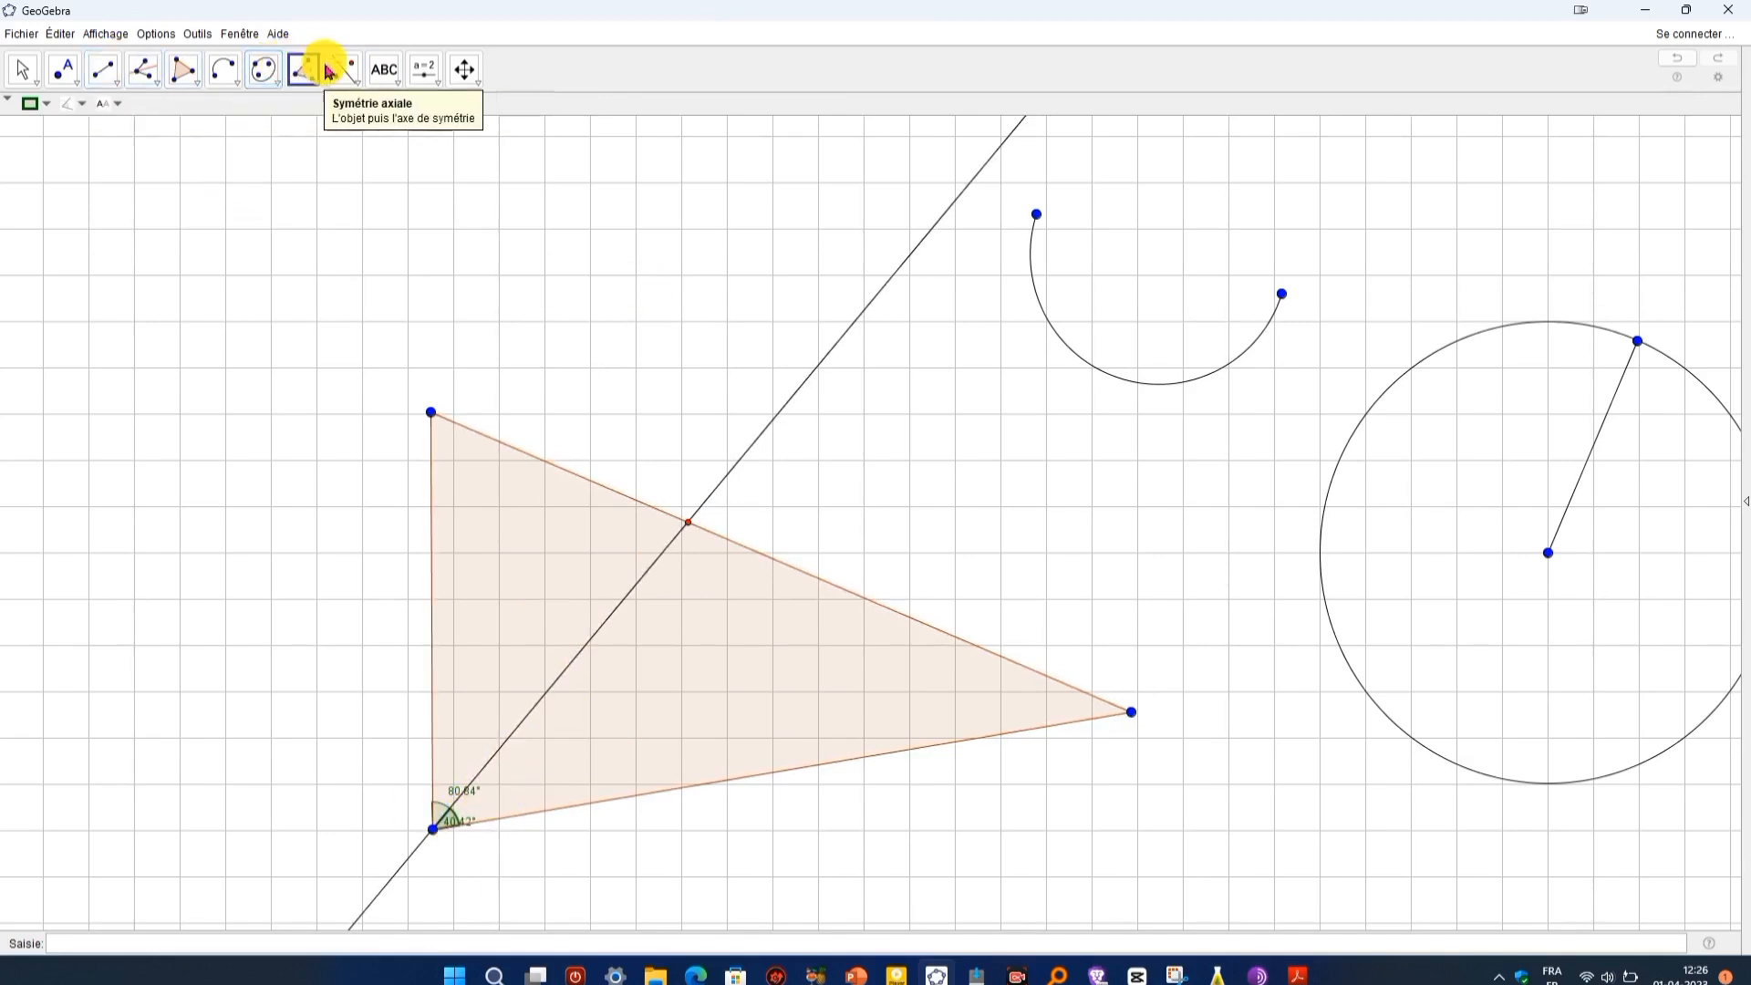
Reflect the bisector through the triangle's upper-left vertex with Symétrie centrale
{"action": "left_click", "coordinate": [351, 88]}
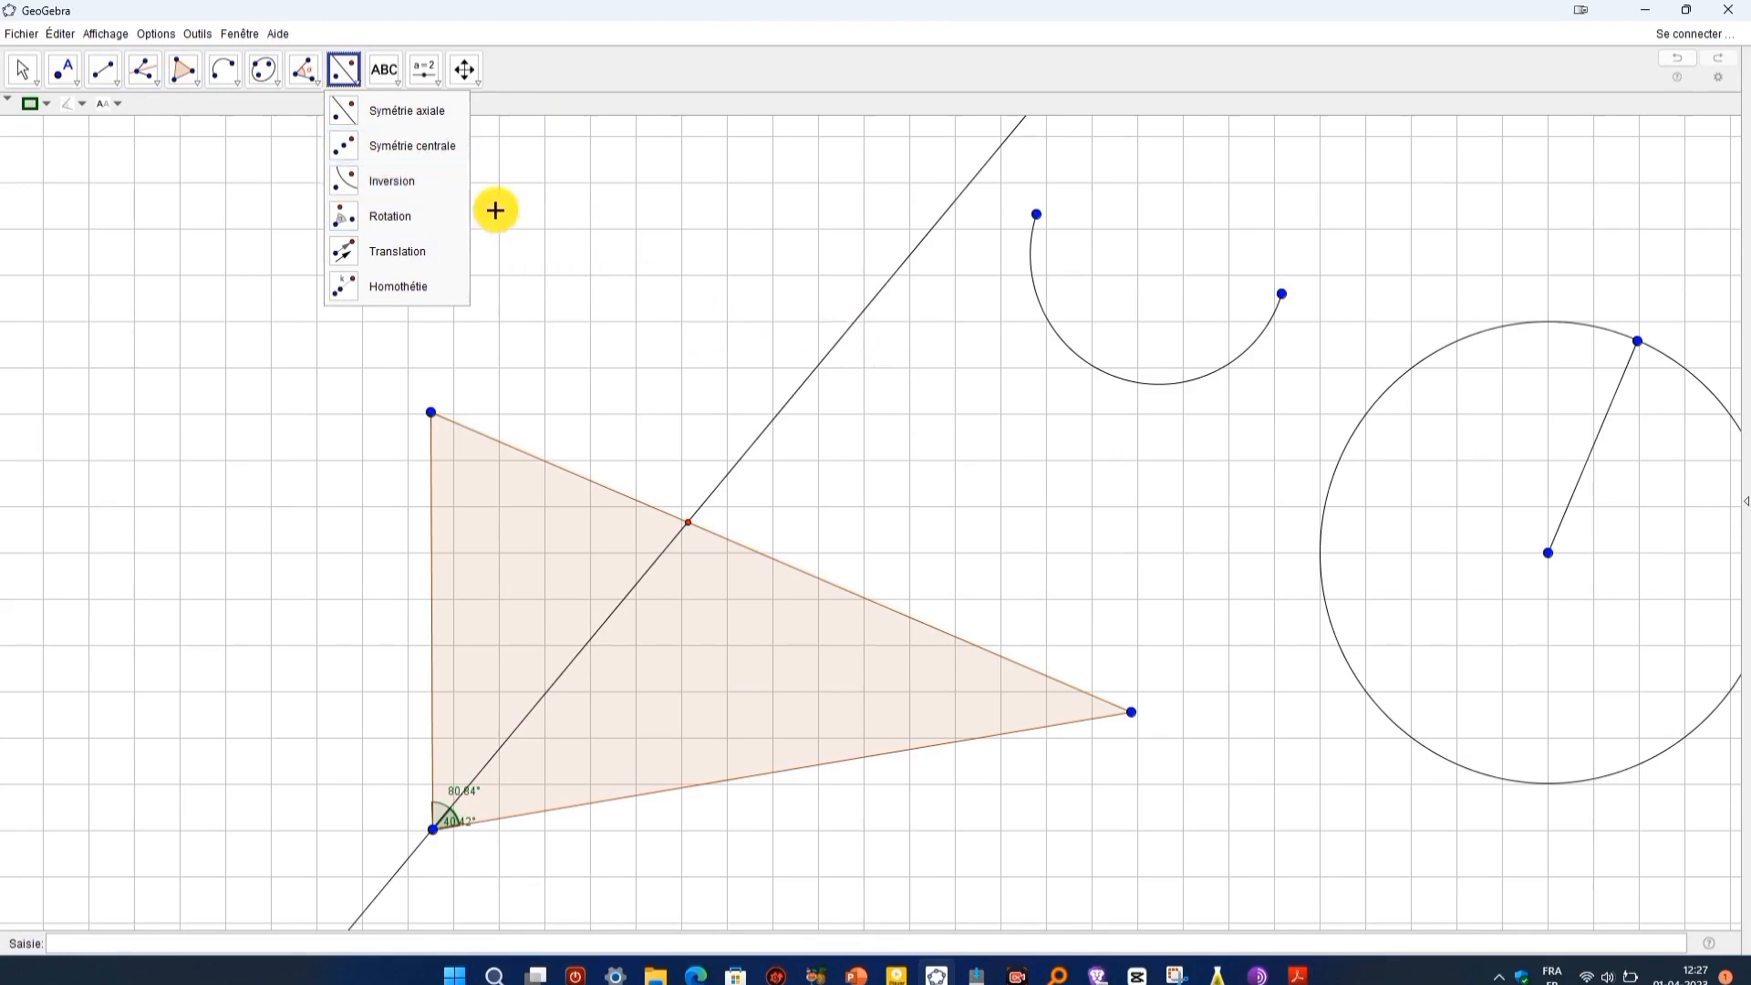
{"action": "left_click", "coordinate": [434, 146]}
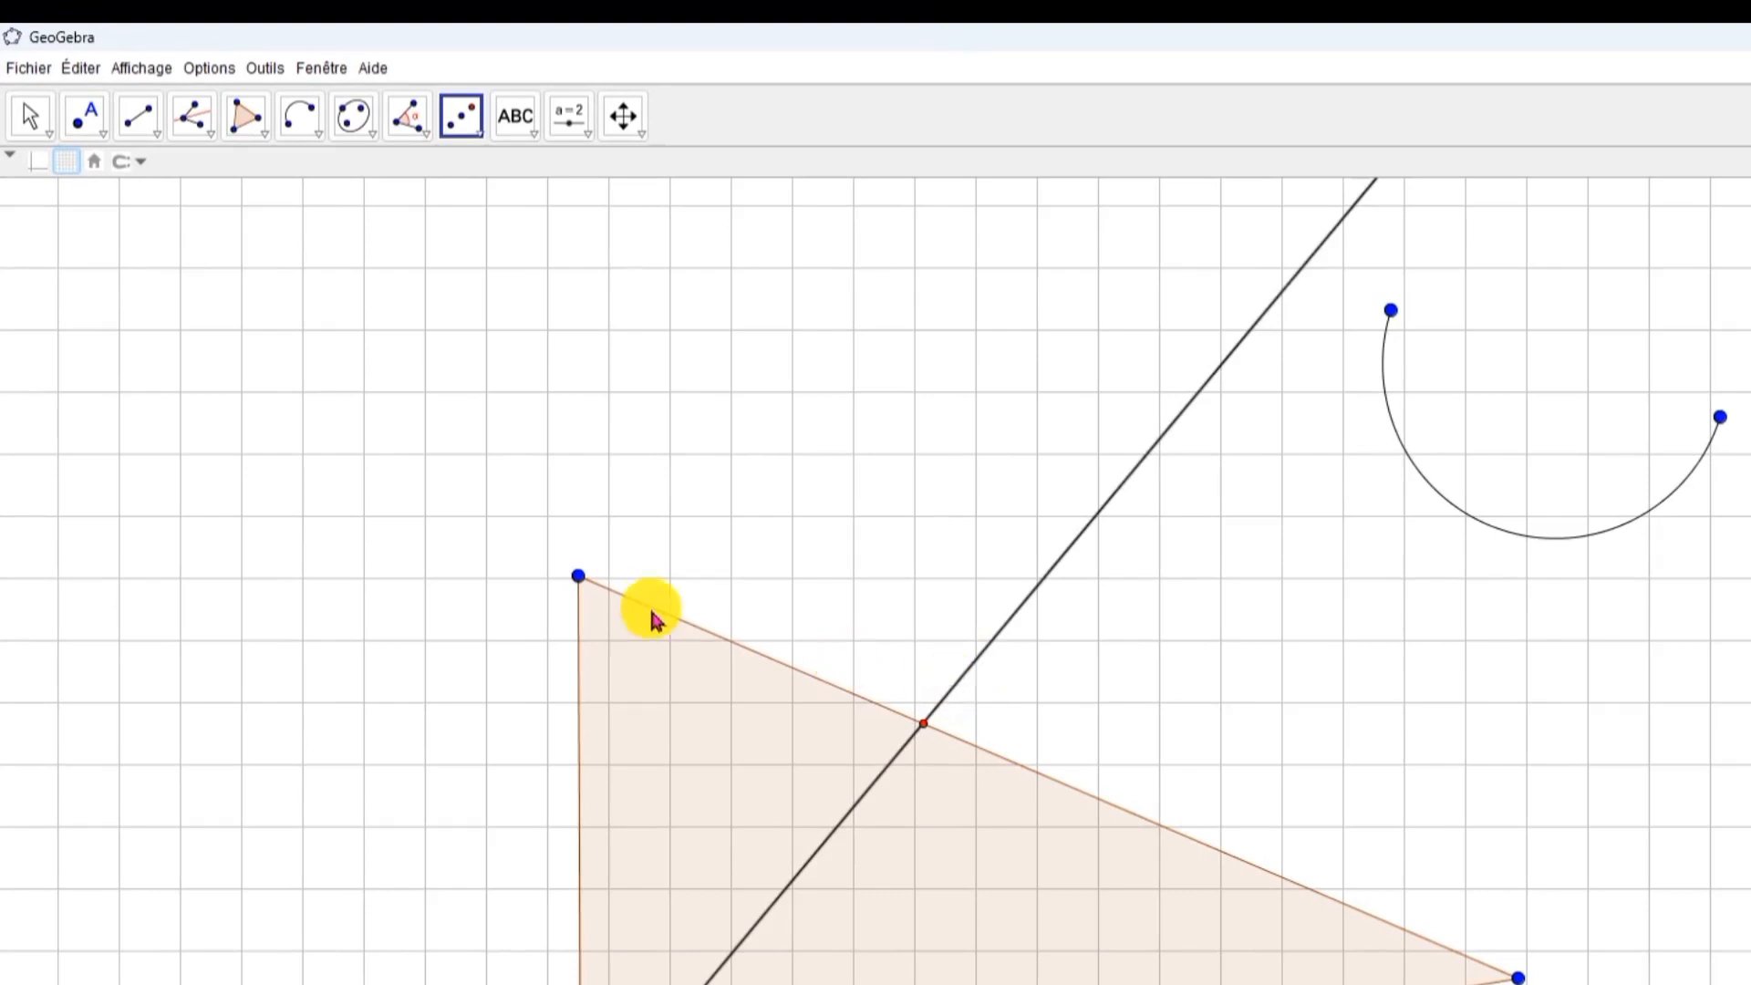
{"action": "left_click", "coordinate": [576, 572]}
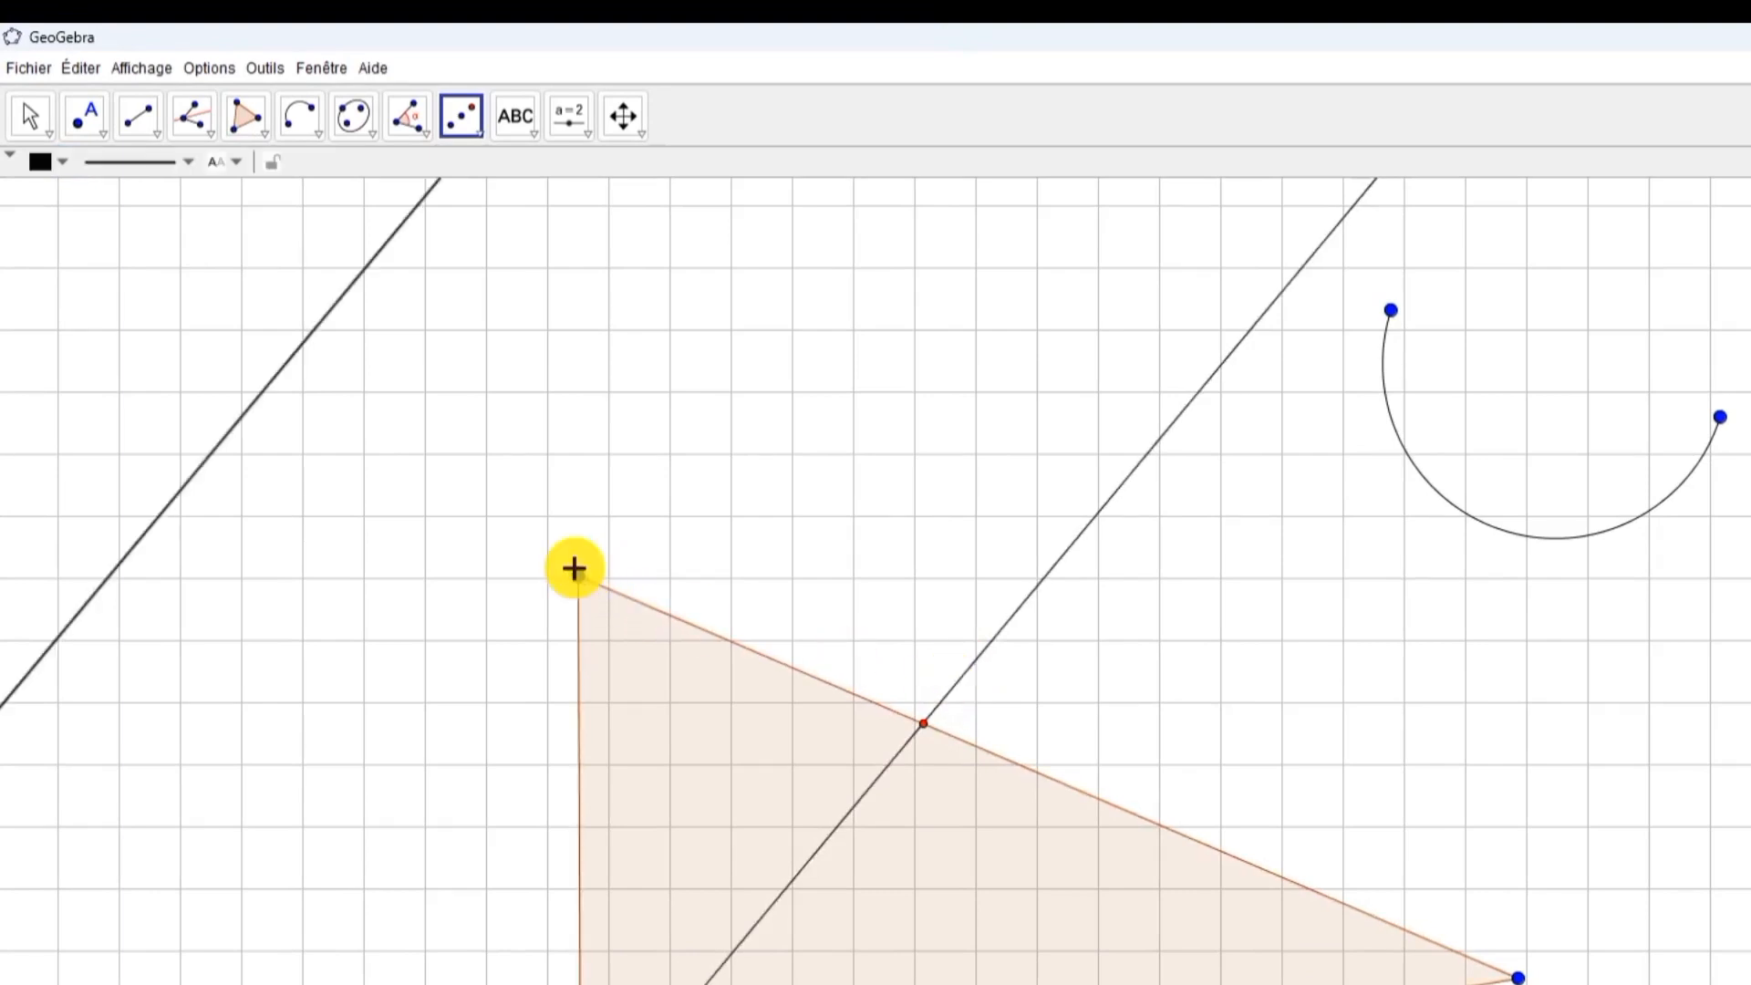
{"action": "scroll", "coordinate": [415, 410], "scroll_direction": "up", "scroll_amount": 1}
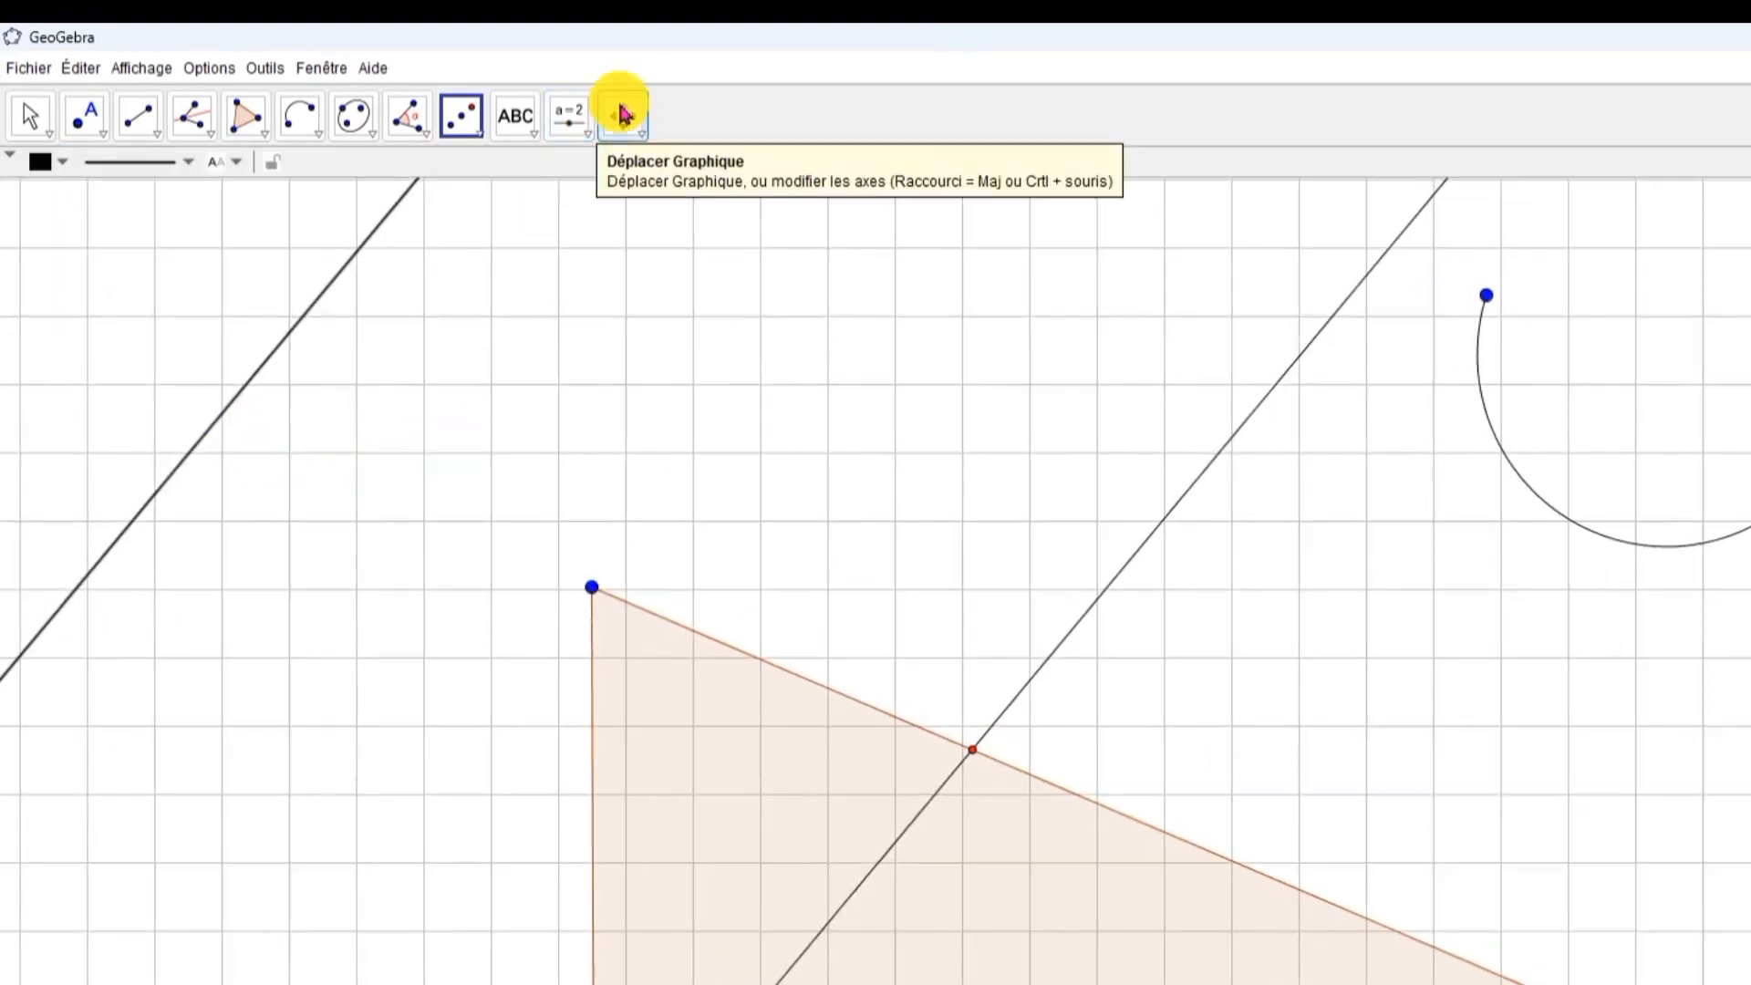
{"action": "left_click", "coordinate": [624, 116]}
{"action": "left_click_drag", "start_coordinate": [579, 340], "coordinate": [1008, 545]}
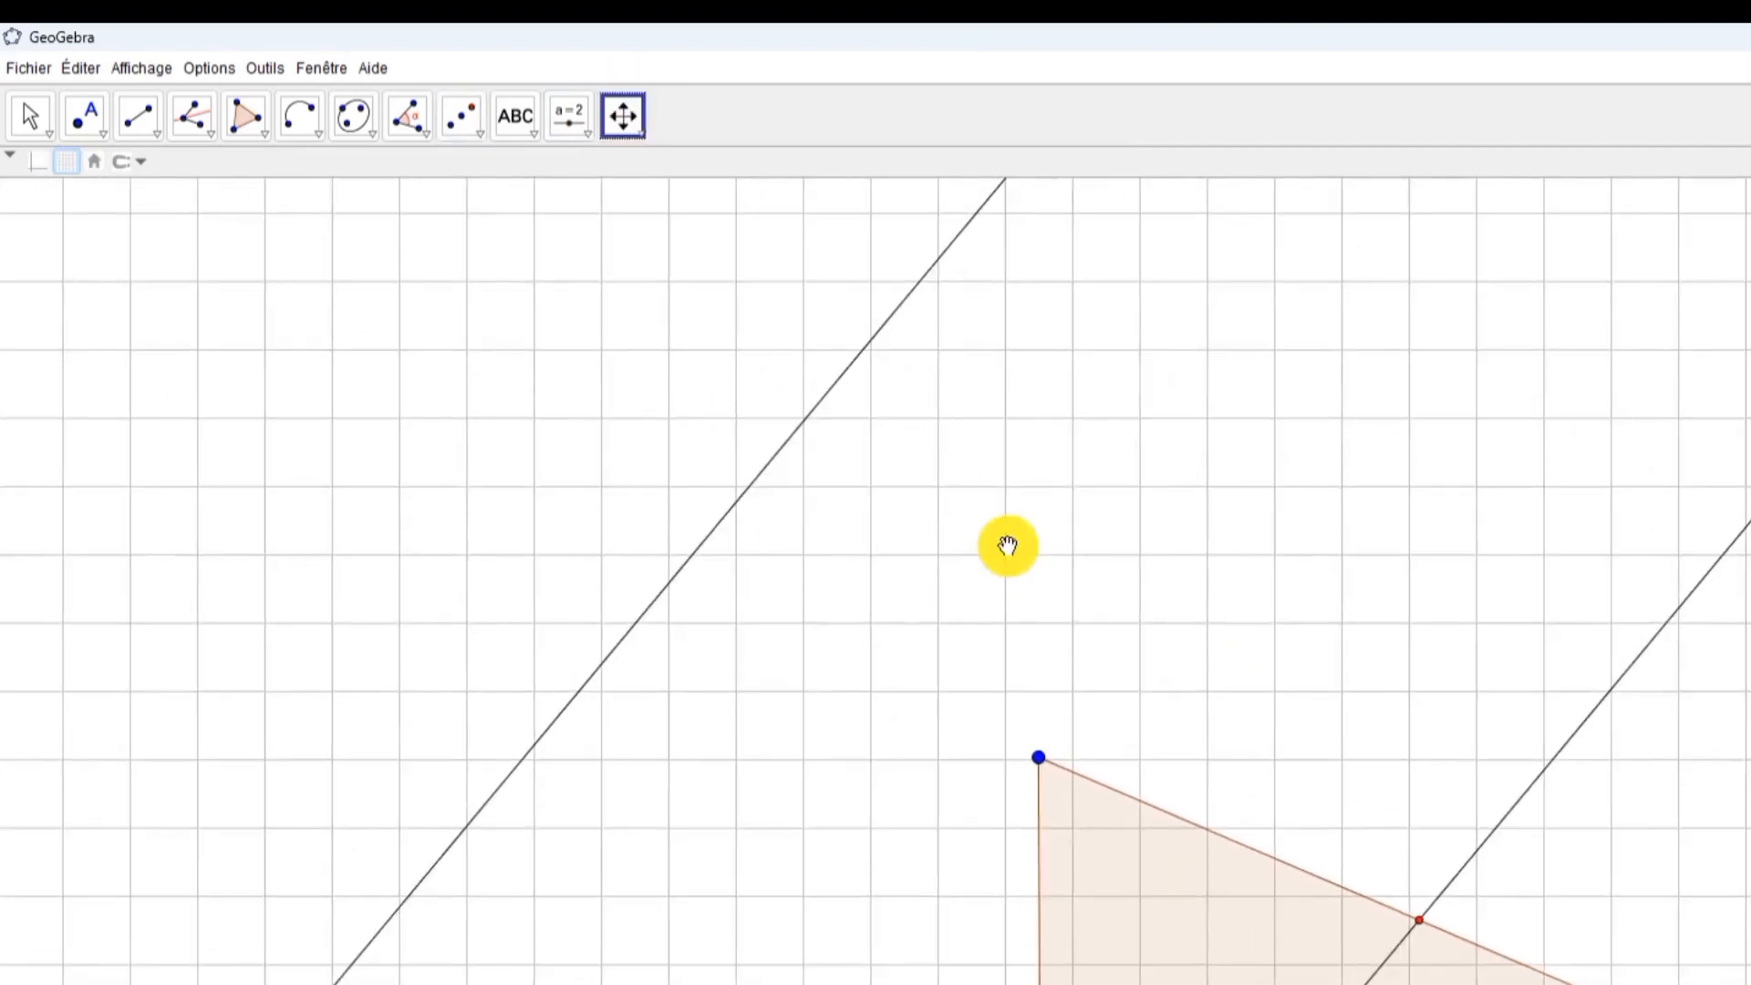
Reflect the triangle's upper-left vertex through its lower-left vertex with Symétrie centrale
{"action": "scroll", "coordinate": [1007, 546], "scroll_direction": "down", "scroll_amount": 5}
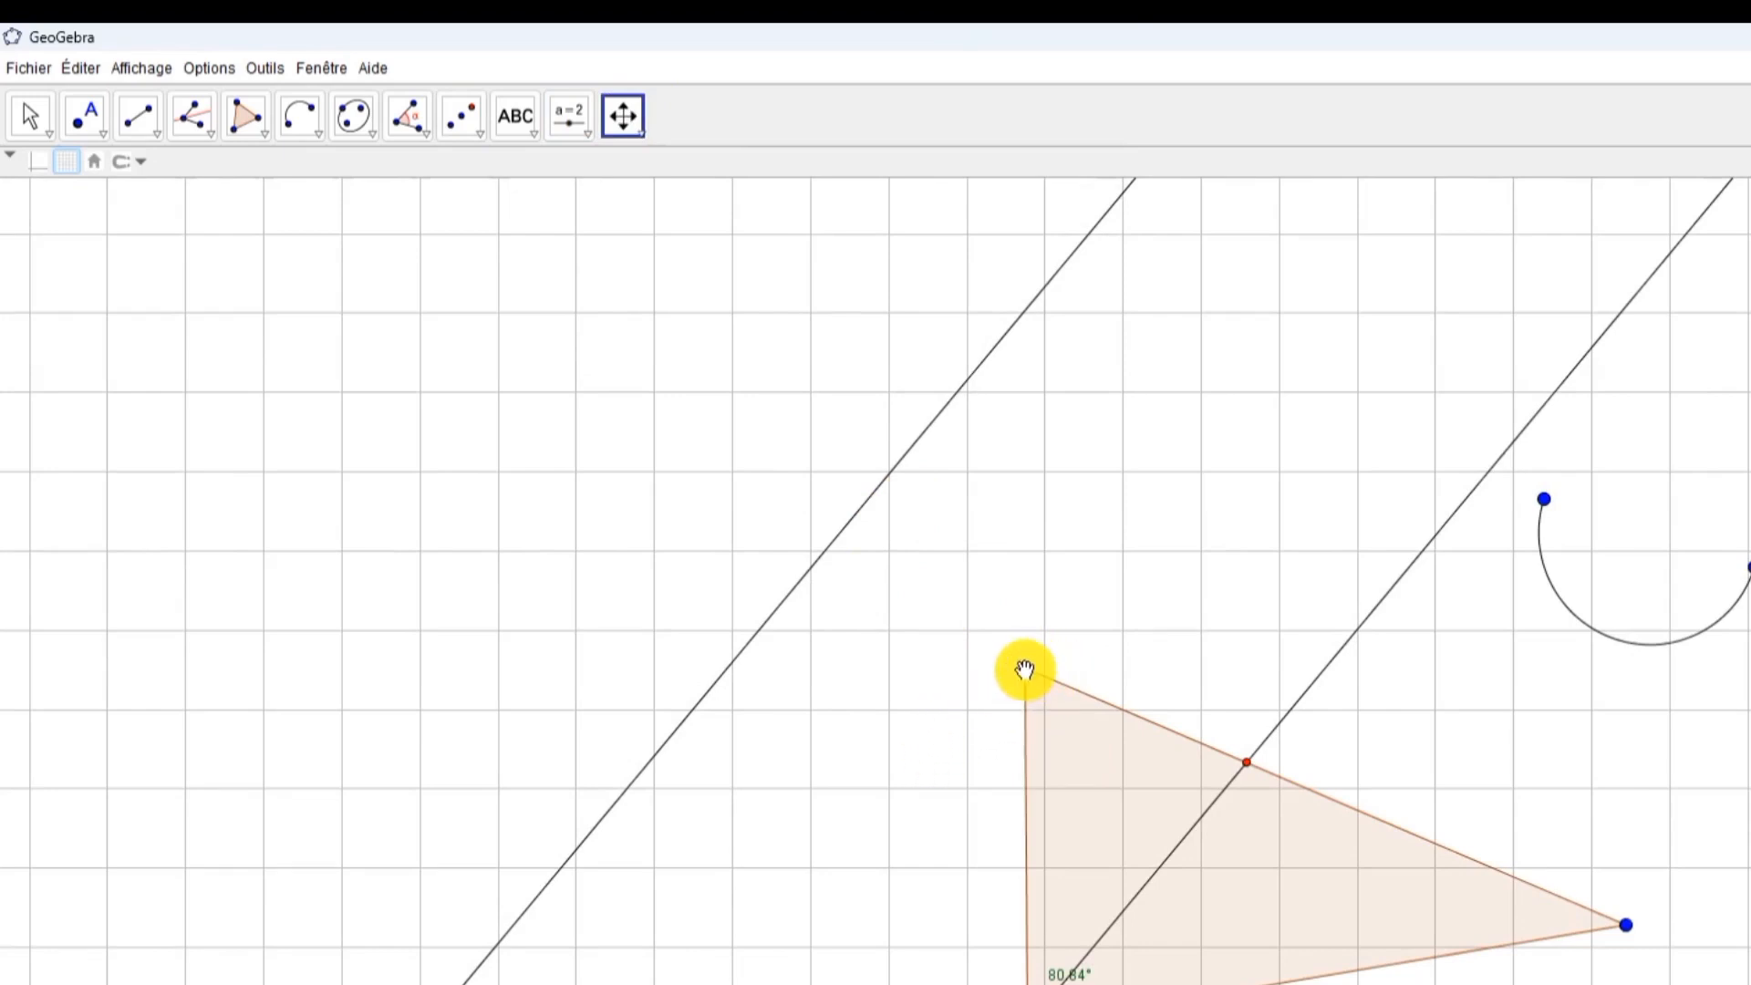
{"action": "scroll", "coordinate": [1024, 670], "scroll_direction": "down", "scroll_amount": 1}
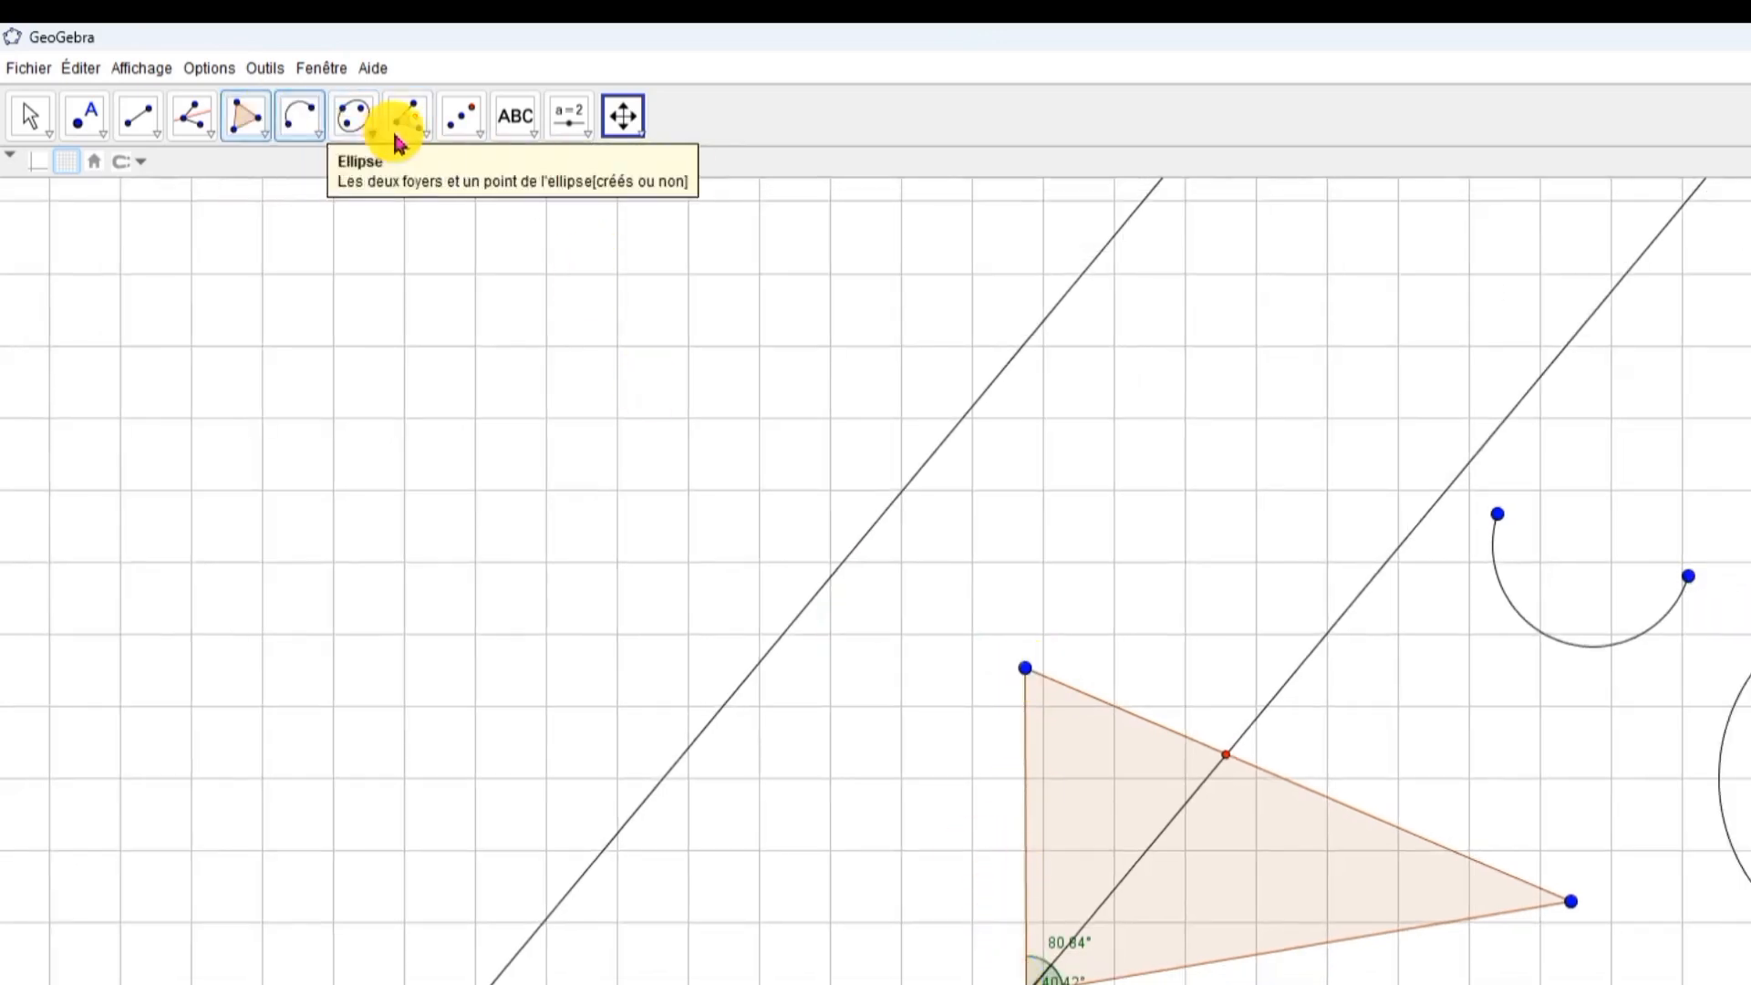
{"action": "left_click", "coordinate": [467, 139]}
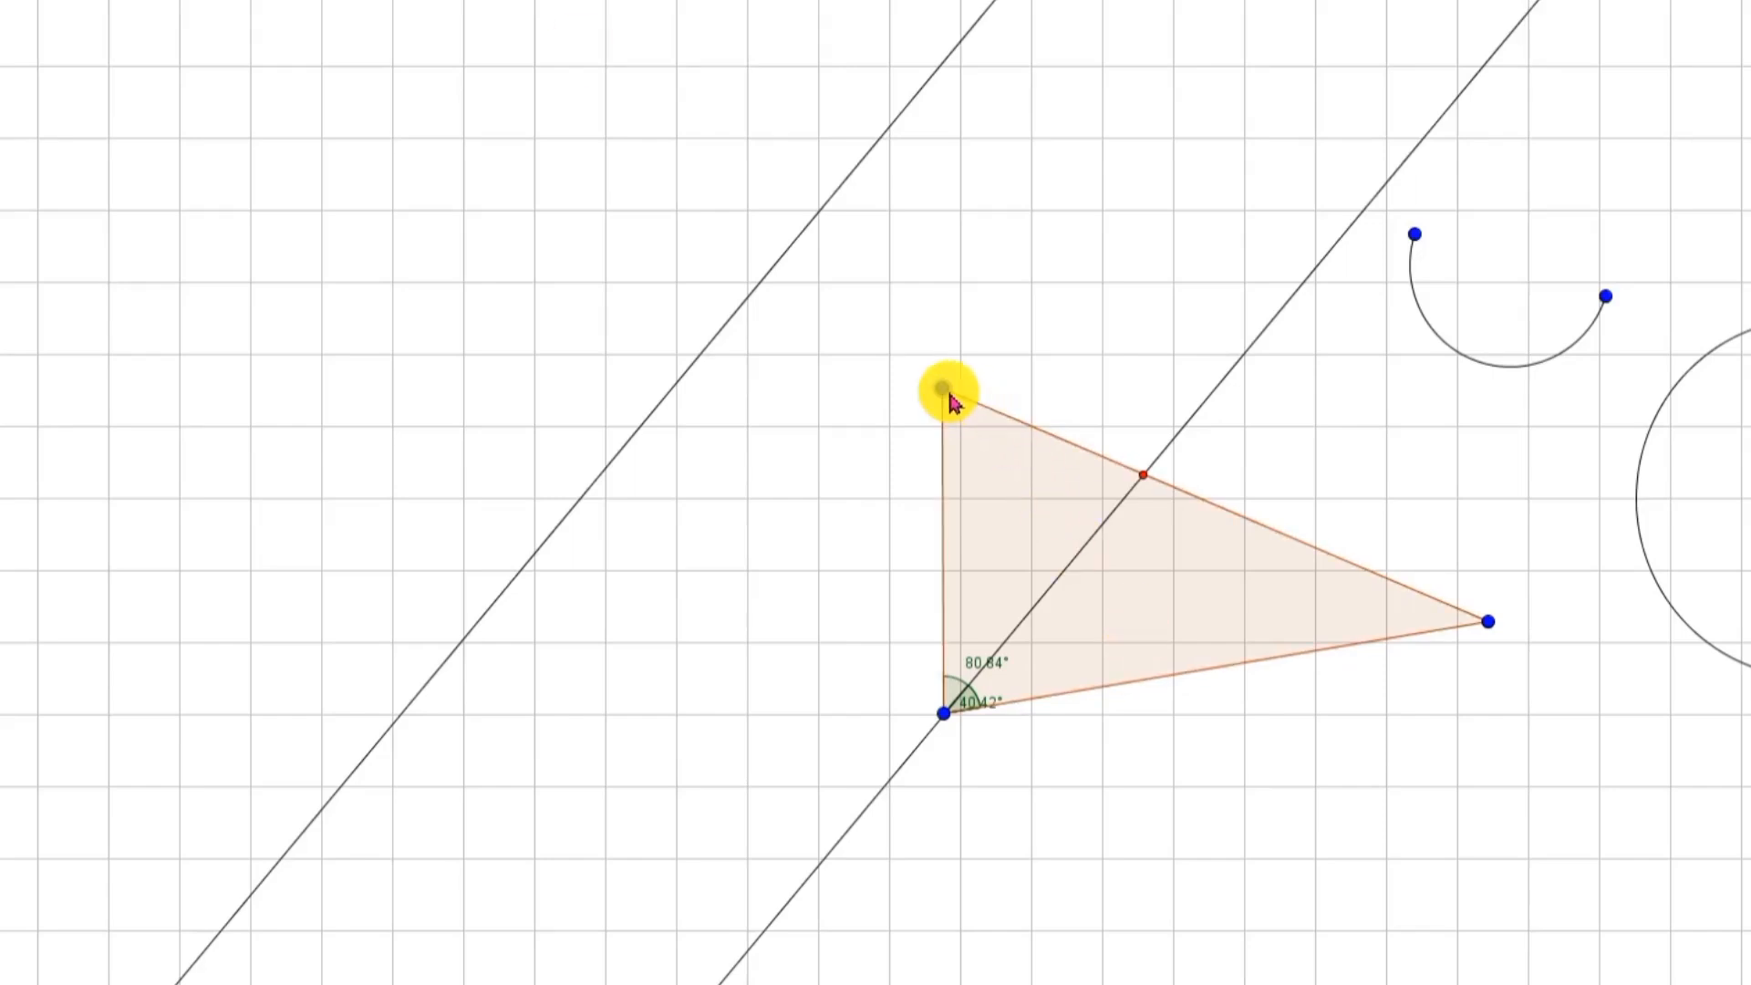
{"action": "left_click", "coordinate": [944, 390]}
{"action": "left_click", "coordinate": [944, 720]}
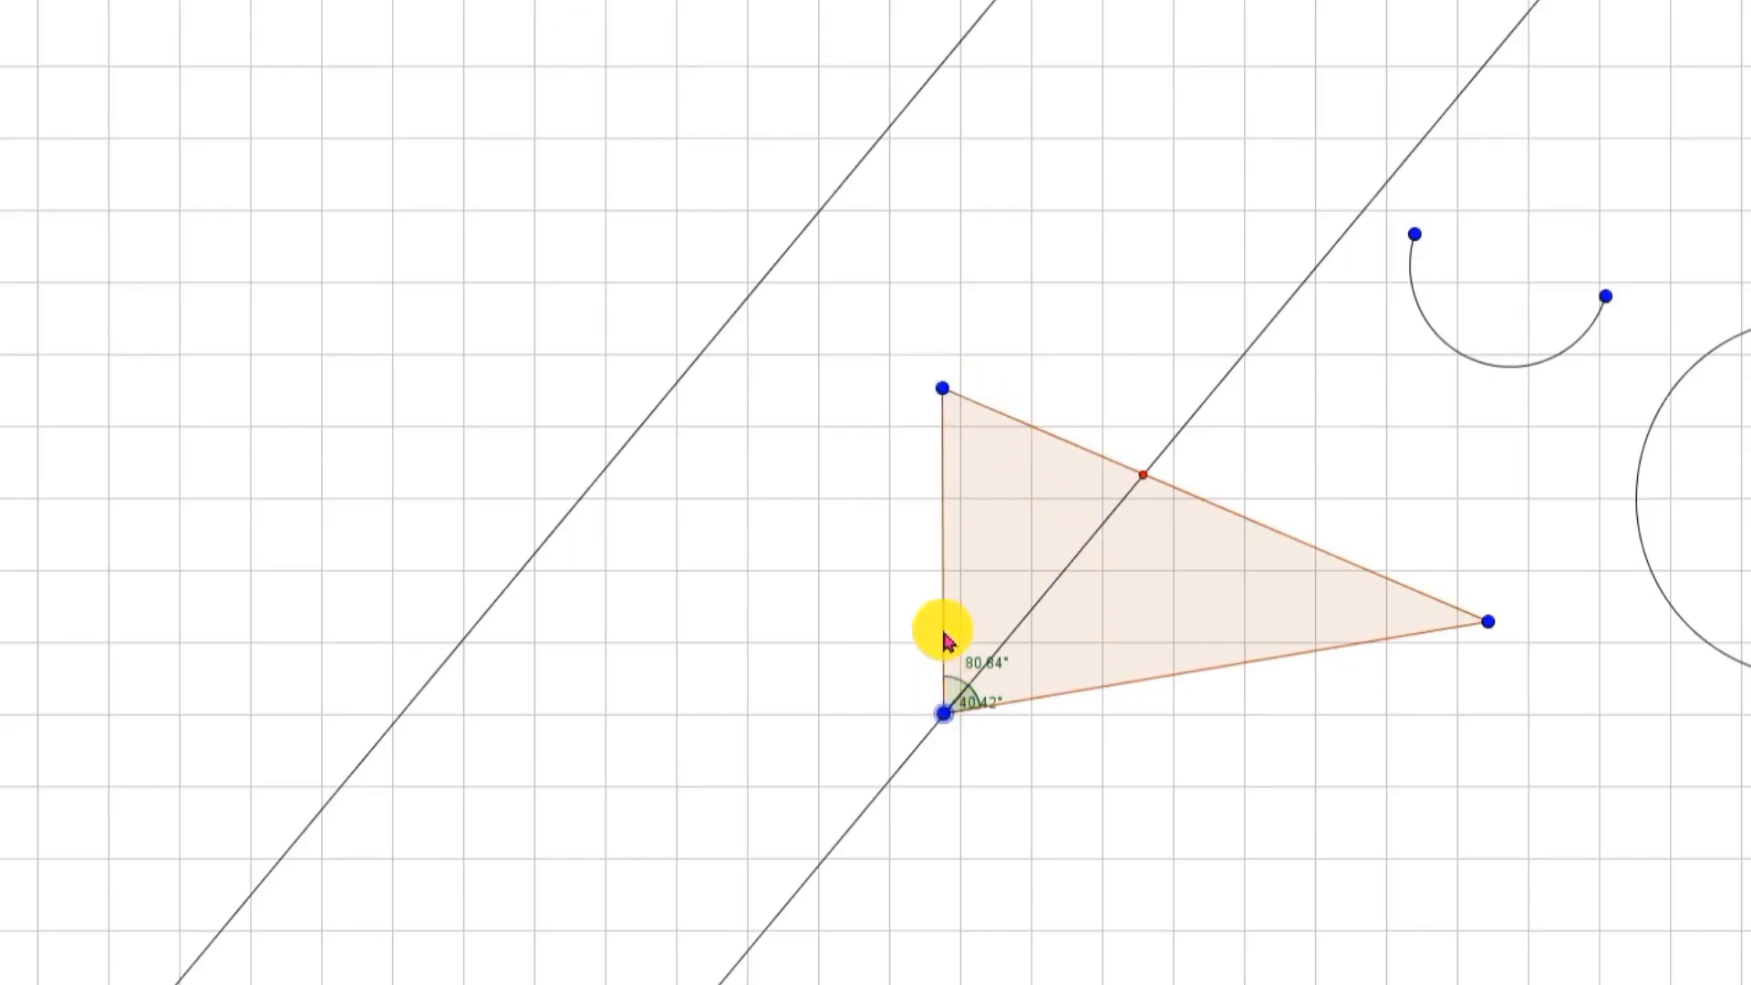
{"action": "scroll", "coordinate": [942, 611], "scroll_direction": "down", "scroll_amount": 3}
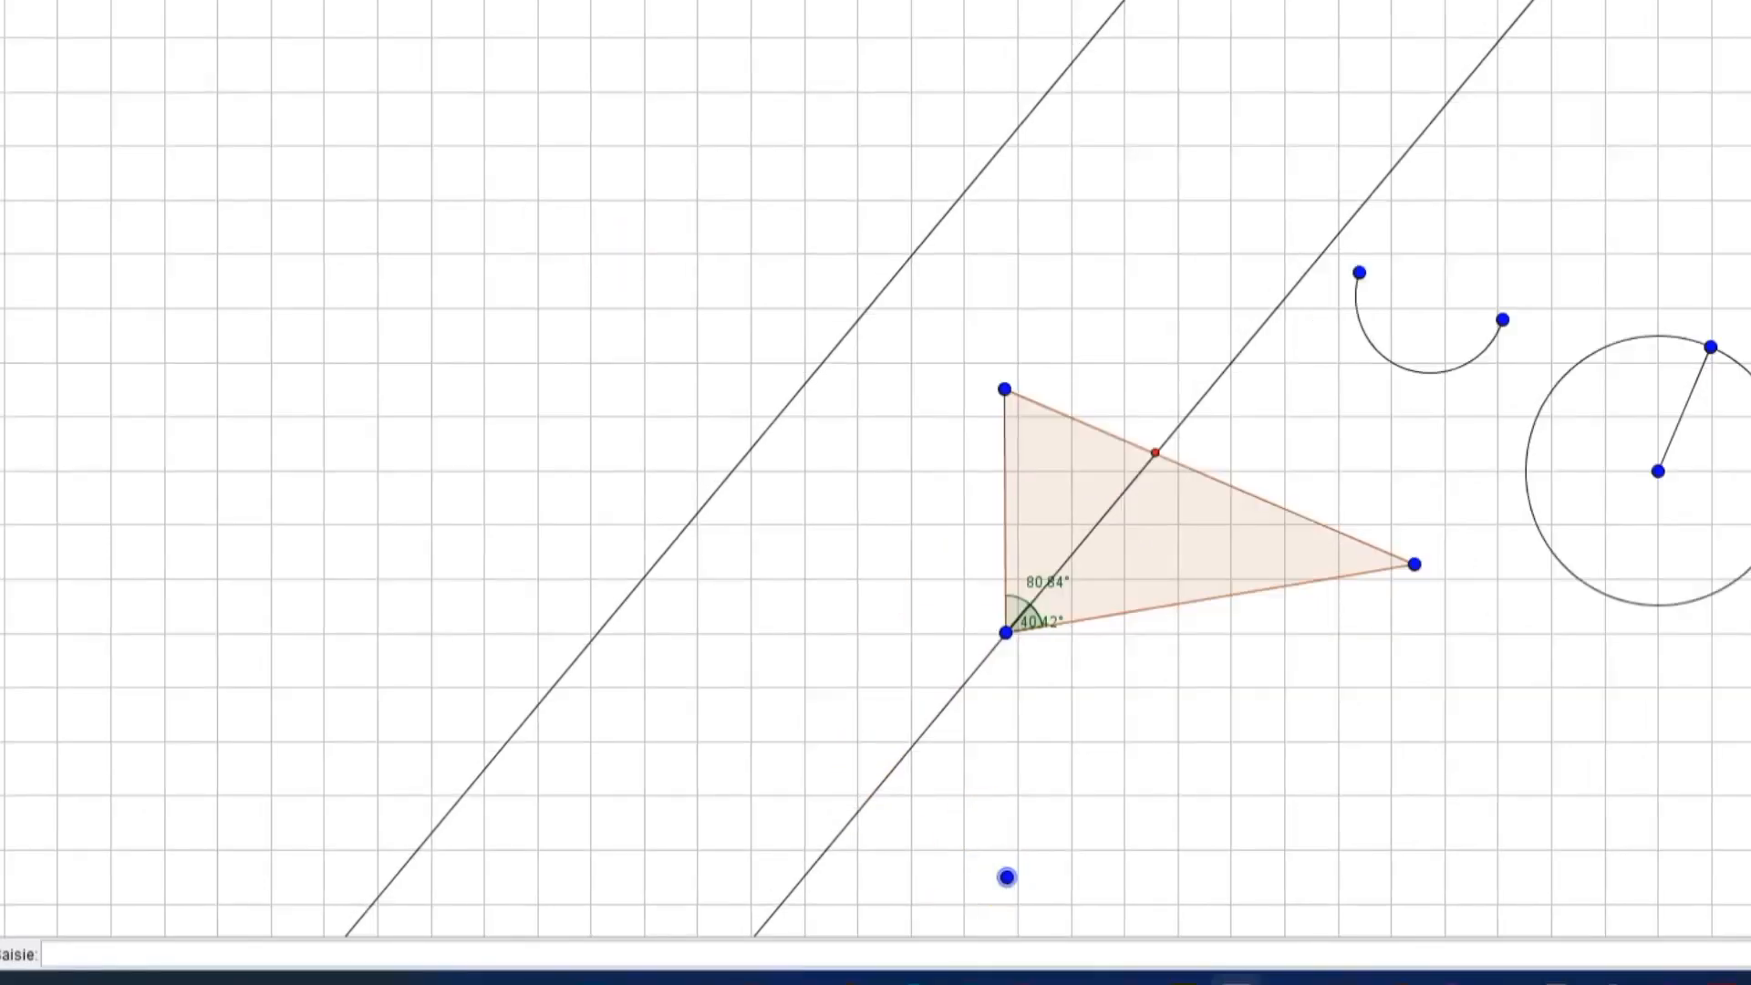
Reflect the free point below the triangle across the bisector with Symétrie axiale
{"action": "left_click", "coordinate": [451, 0]}
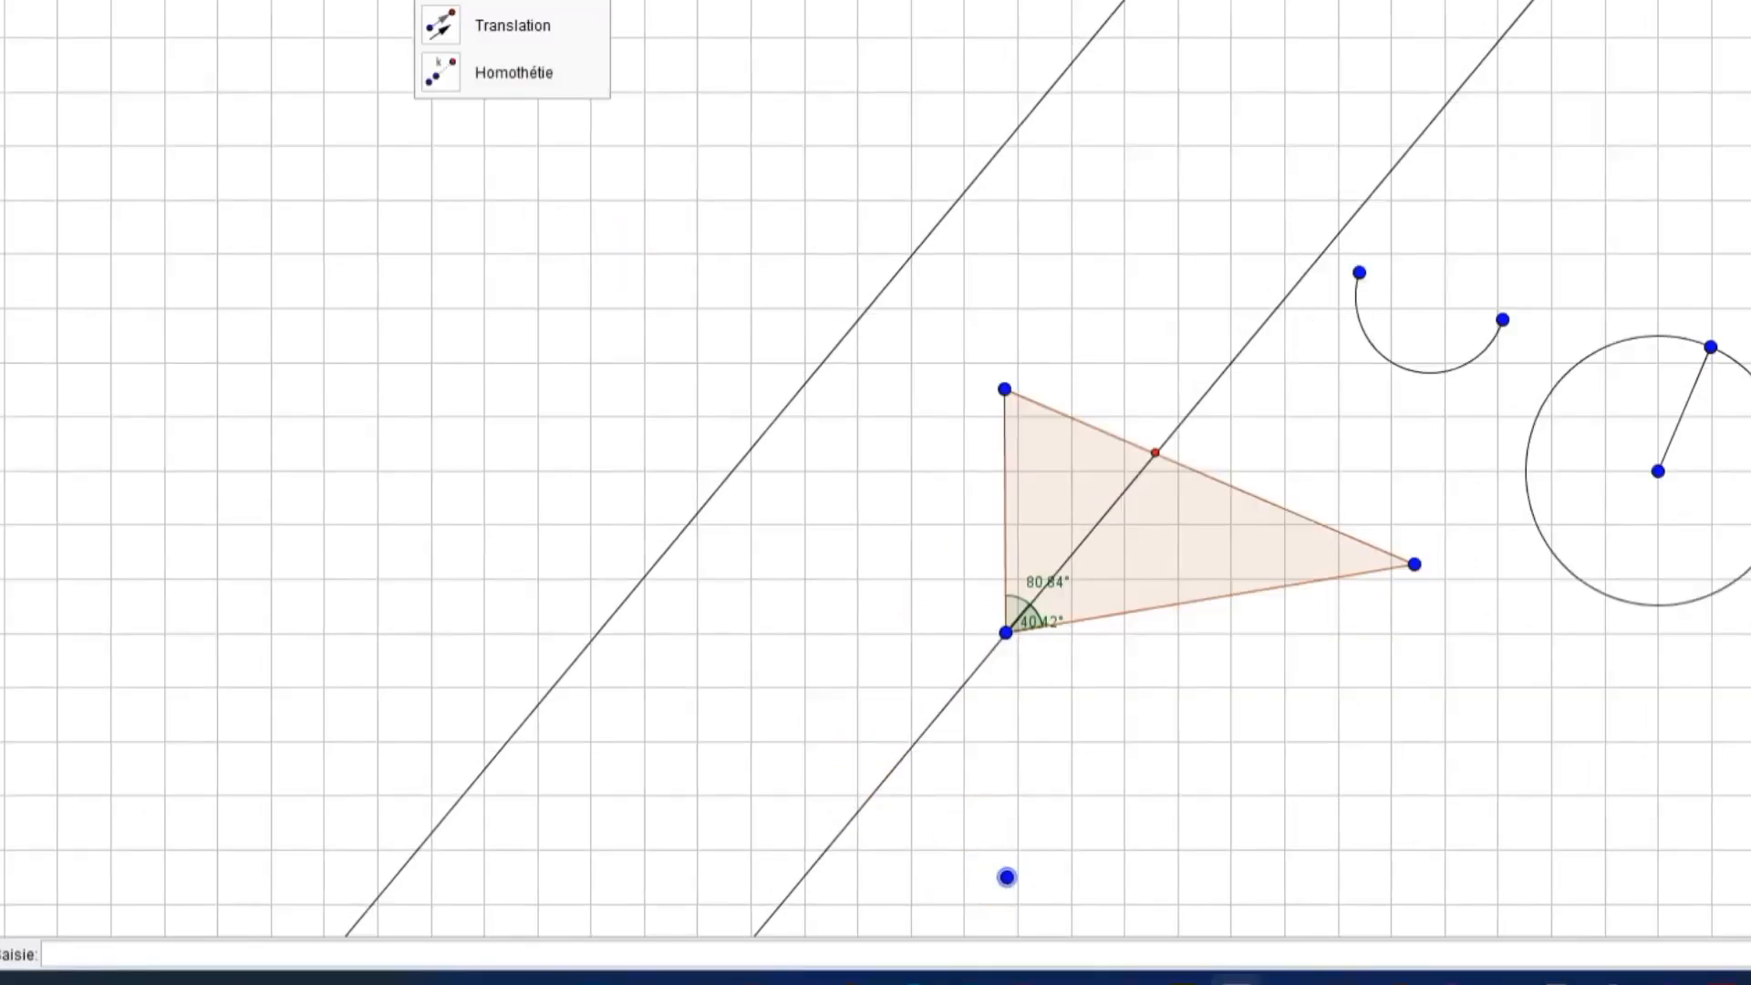
{"action": "left_click", "coordinate": [511, 0]}
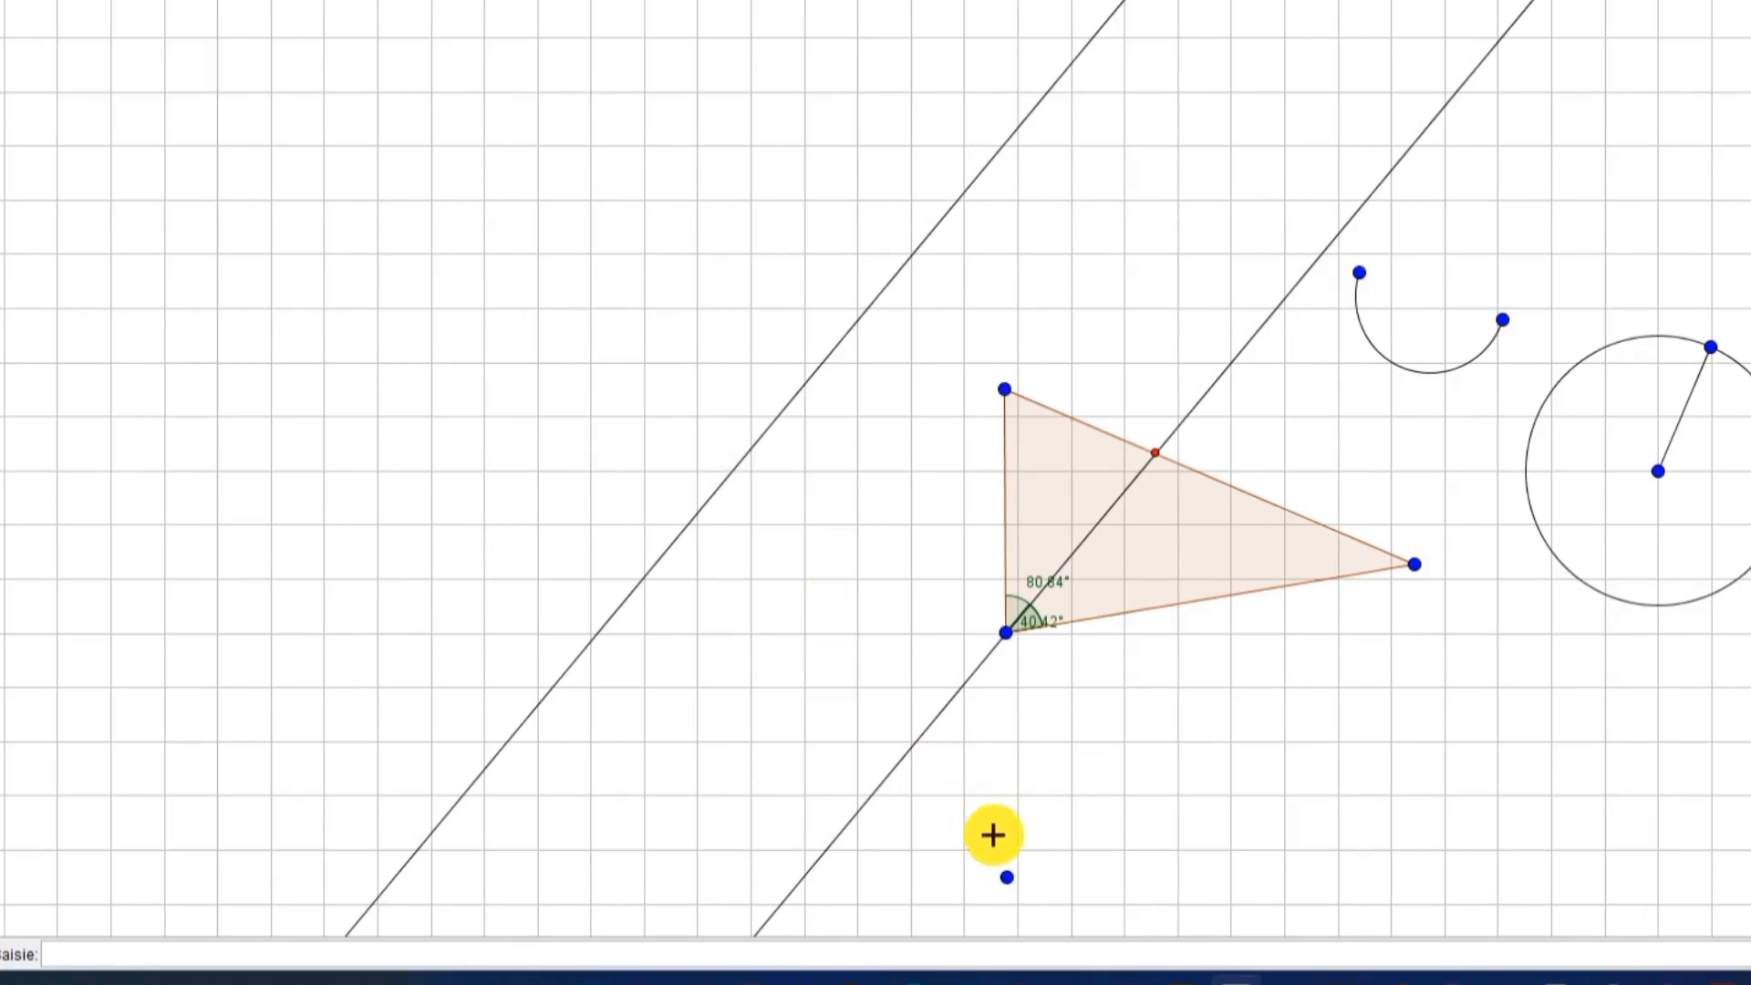
{"action": "left_click", "coordinate": [1003, 877]}
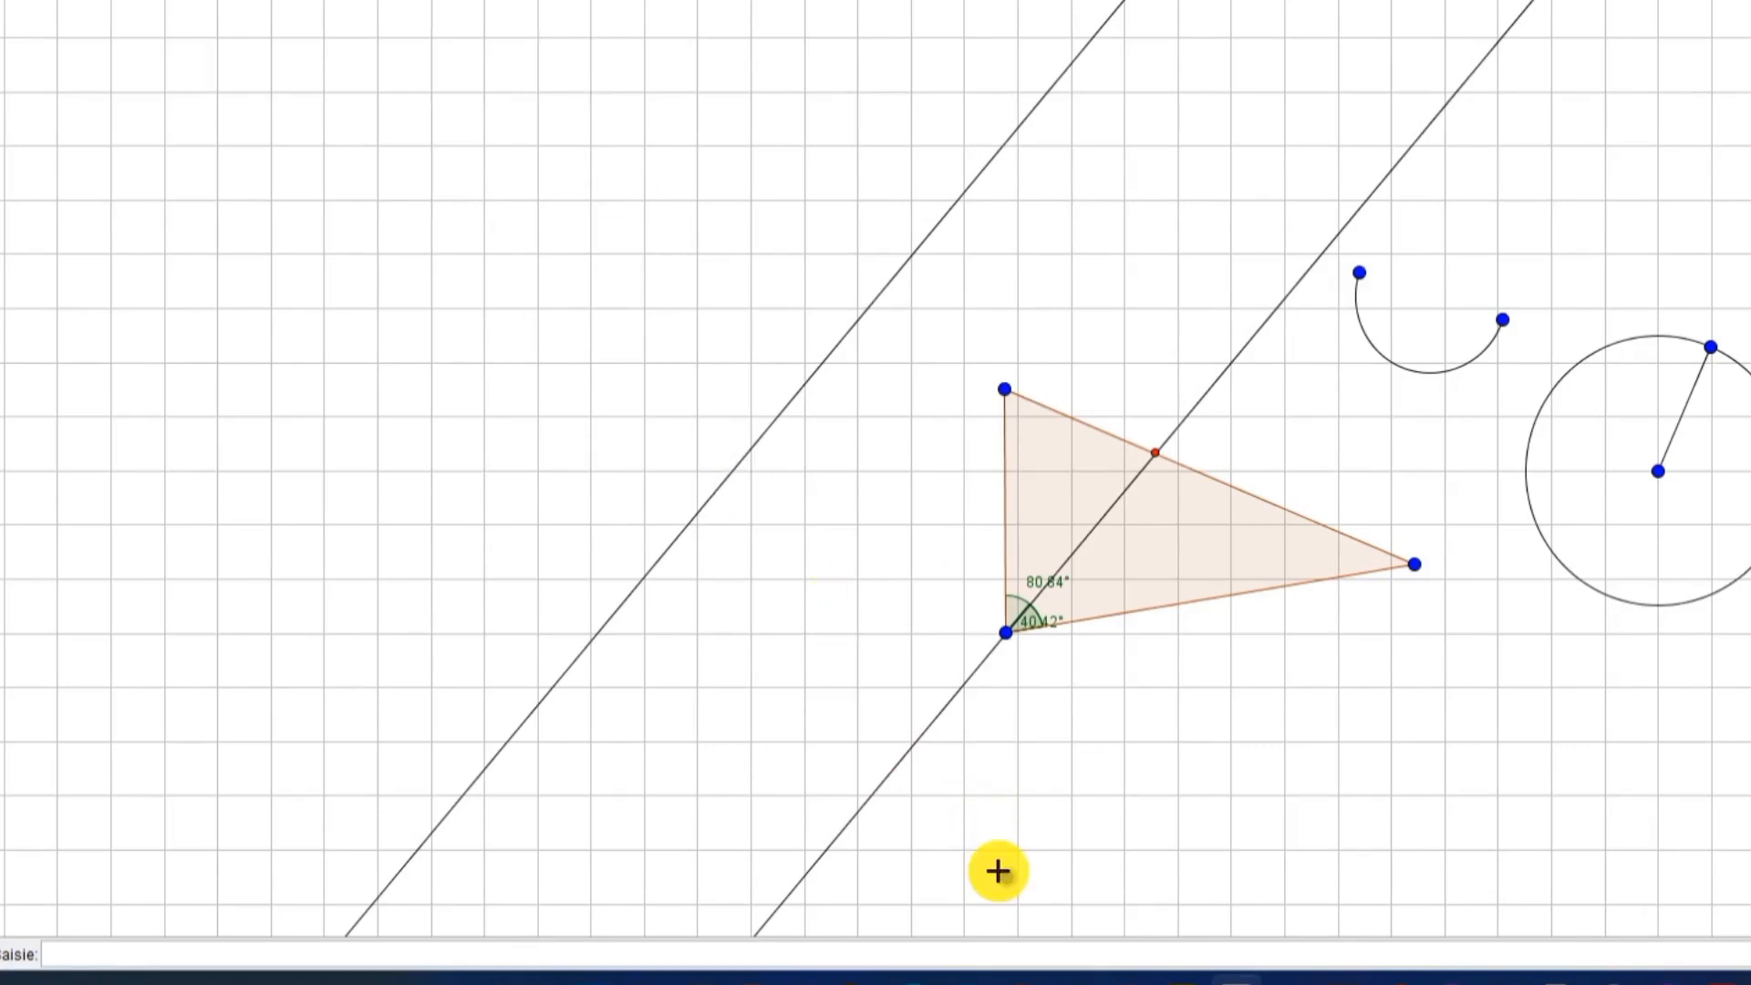
{"action": "left_click", "coordinate": [884, 780]}
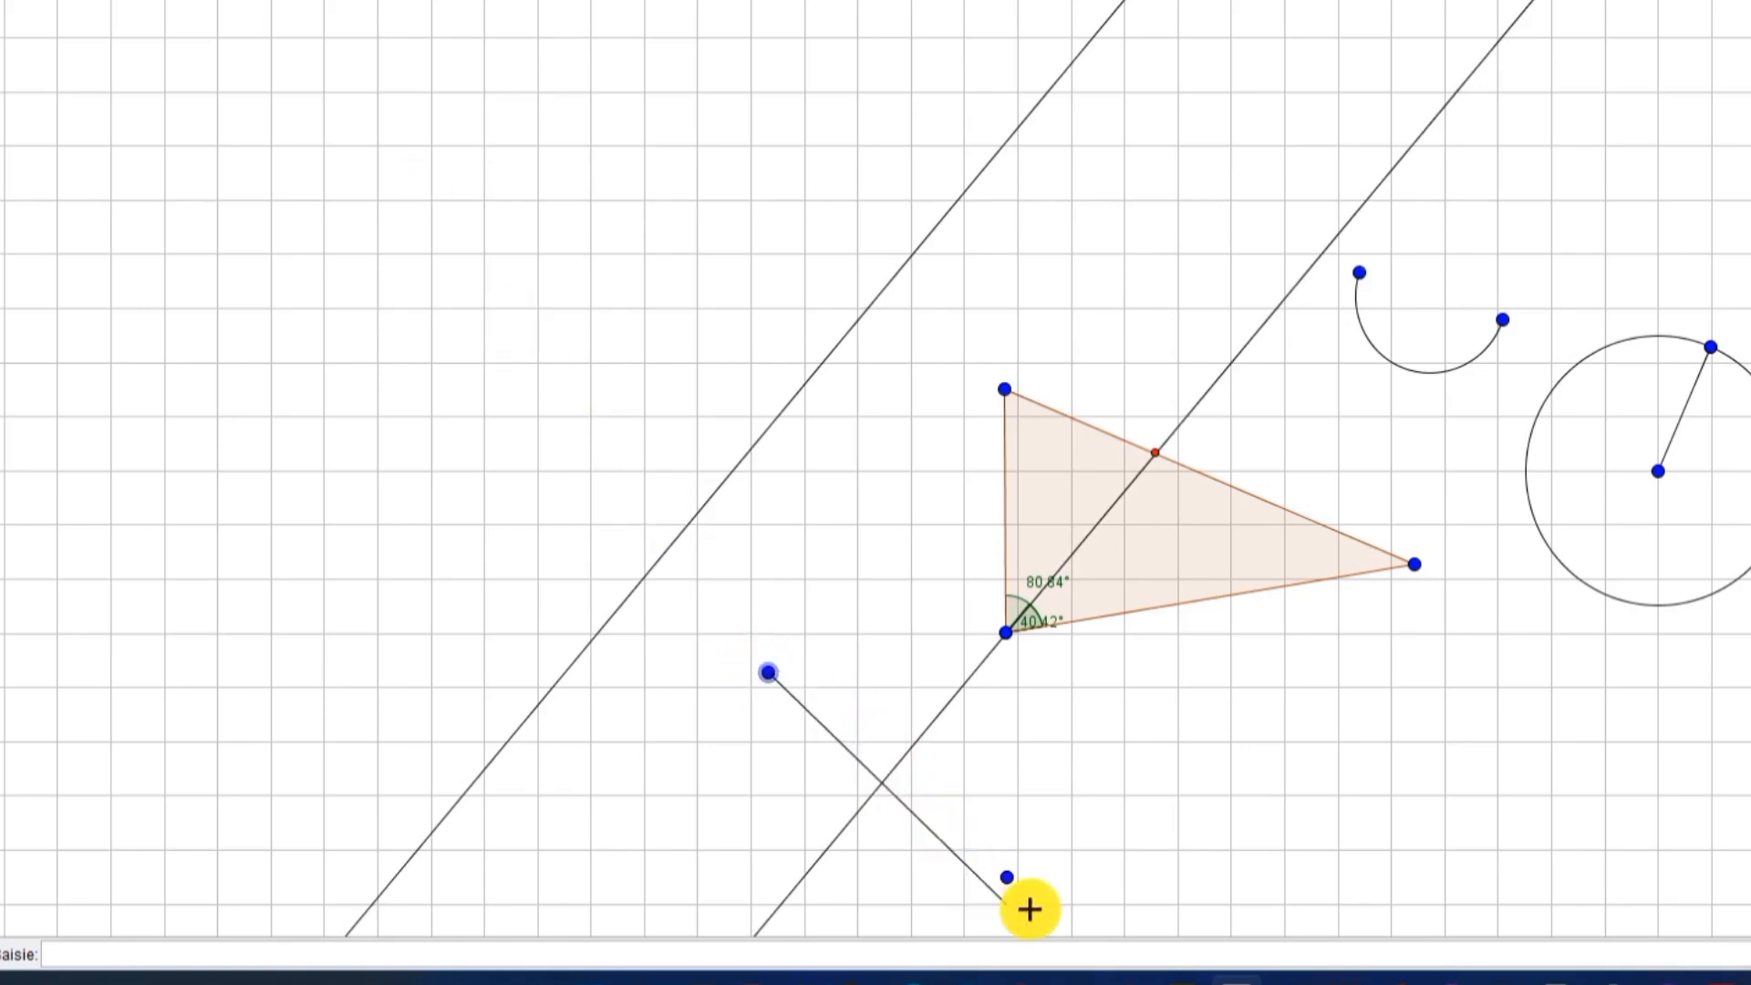
Join the mirrored point to the original with a segment and place a point where it crosses the bisector
{"action": "left_click", "coordinate": [1007, 877]}
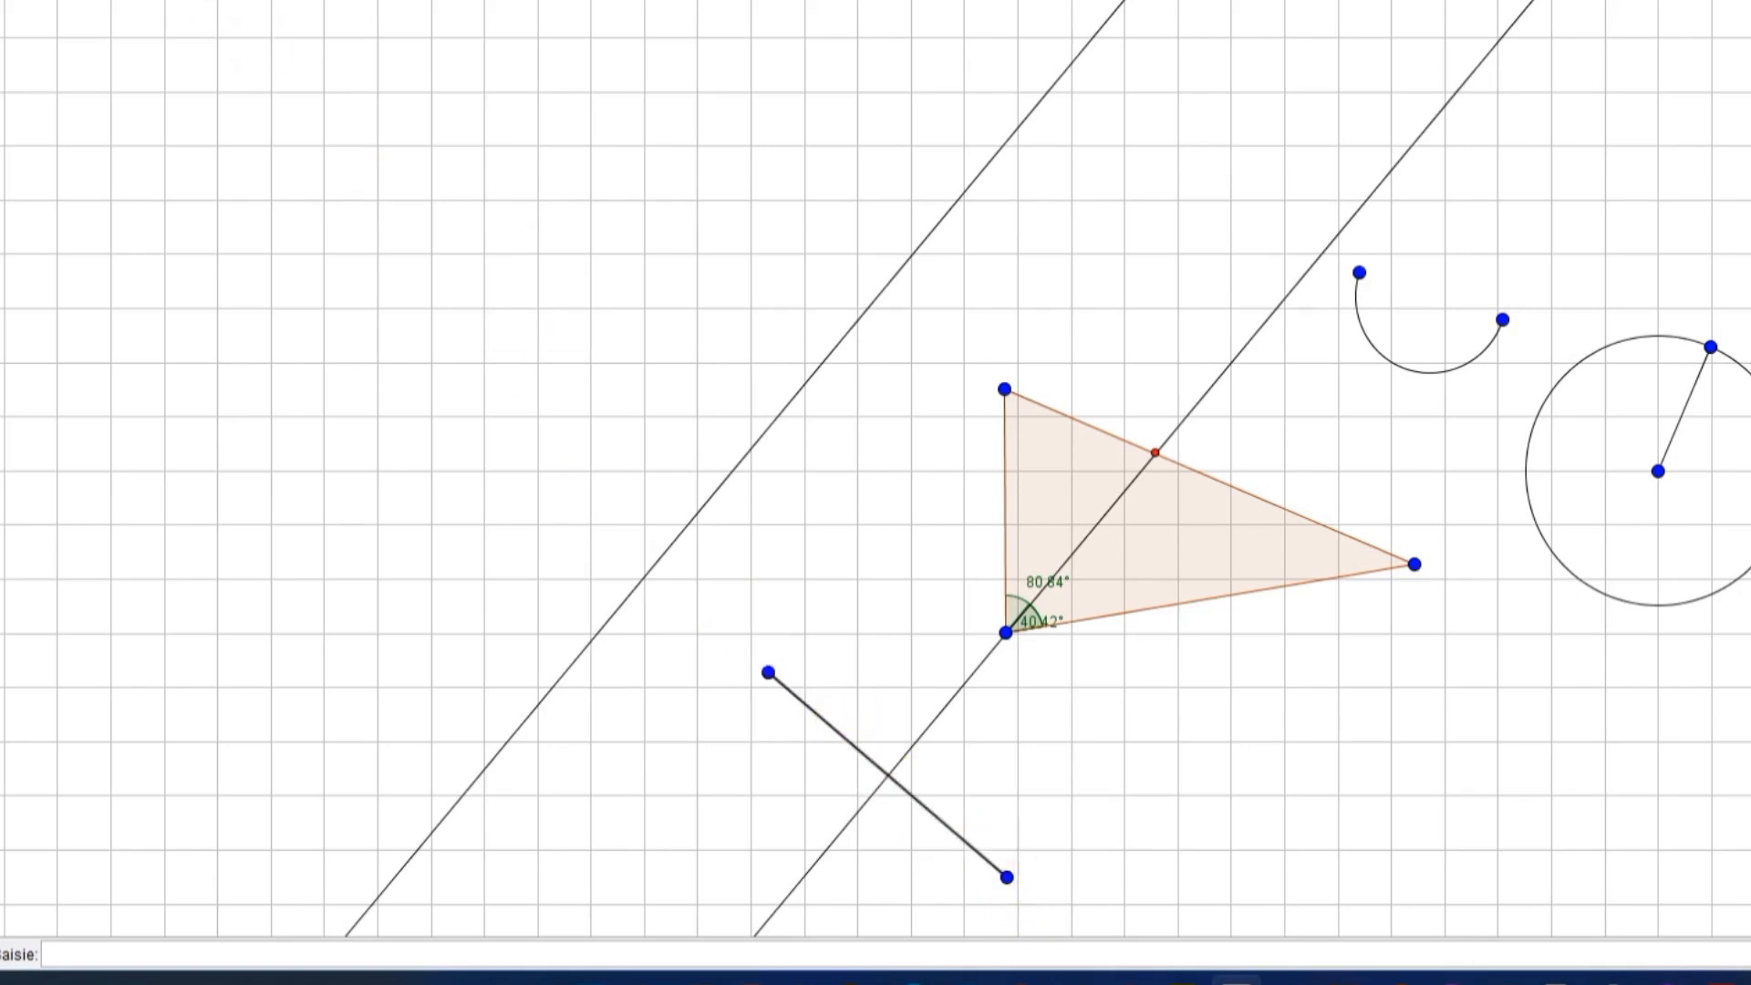
{"action": "left_click", "coordinate": [888, 776]}
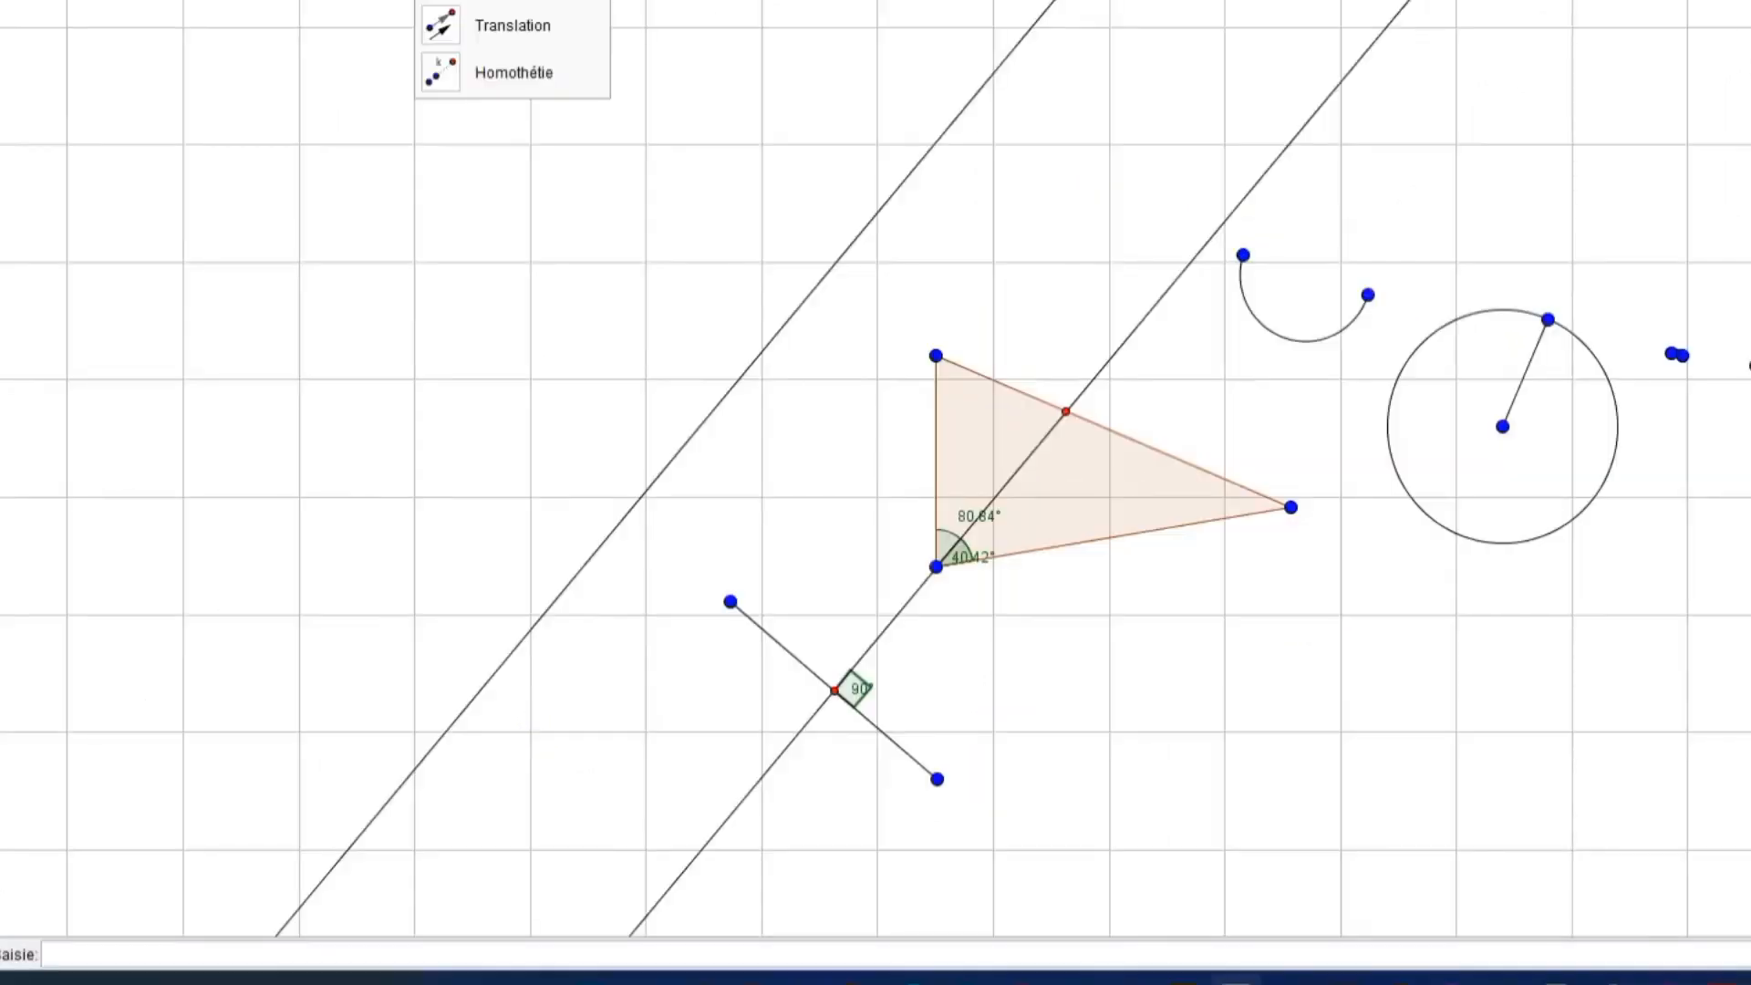
Try another transformation tool, placing a new point just above and to the left of the triangle's upper-left vertex
{"action": "left_click", "coordinate": [509, 2]}
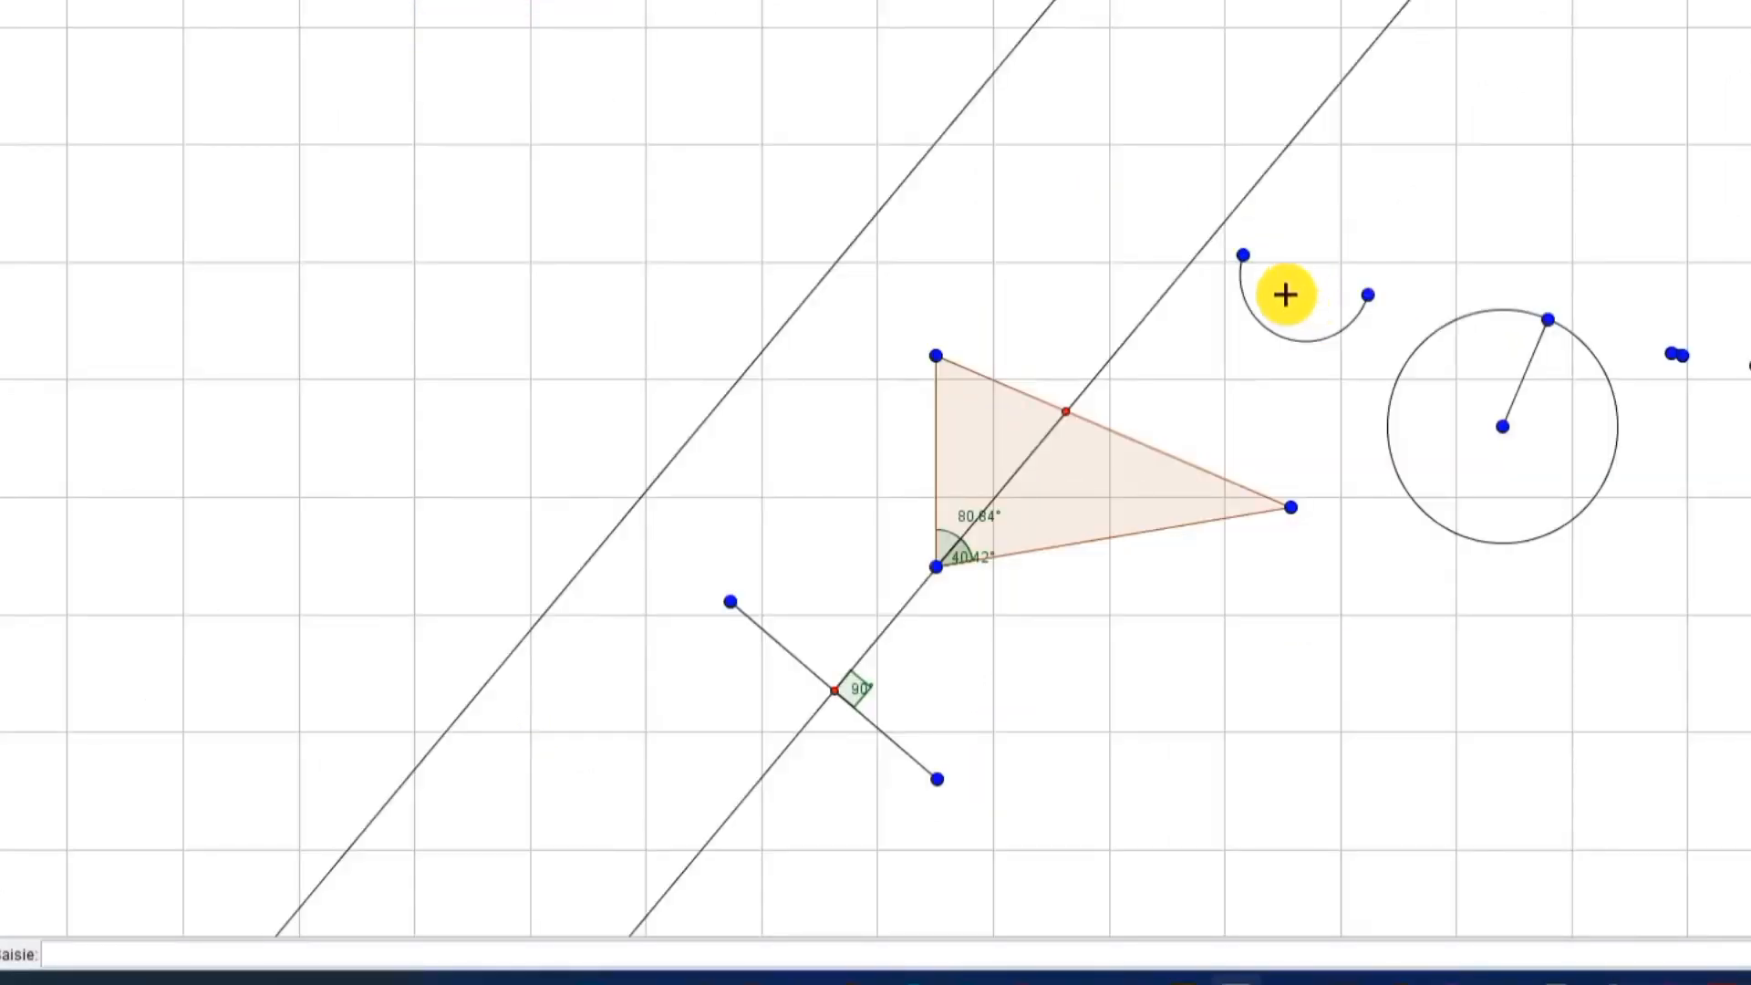
{"action": "left_click", "coordinate": [1062, 383]}
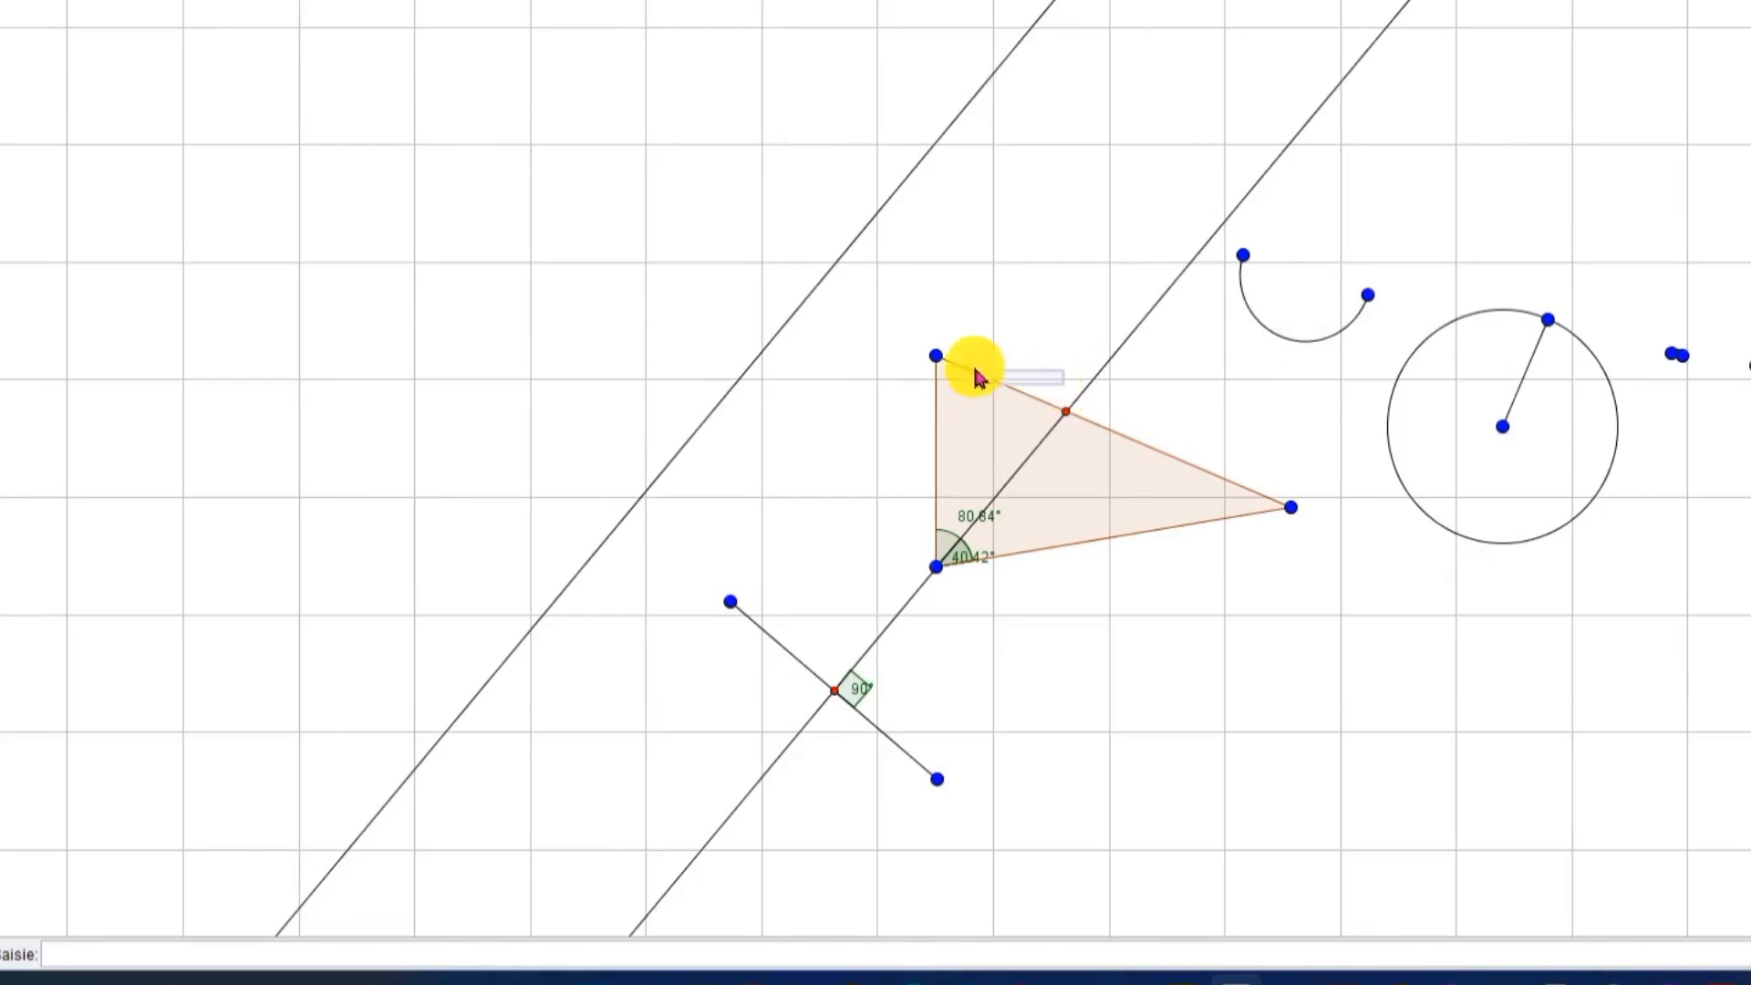
{"action": "left_click", "coordinate": [927, 343]}
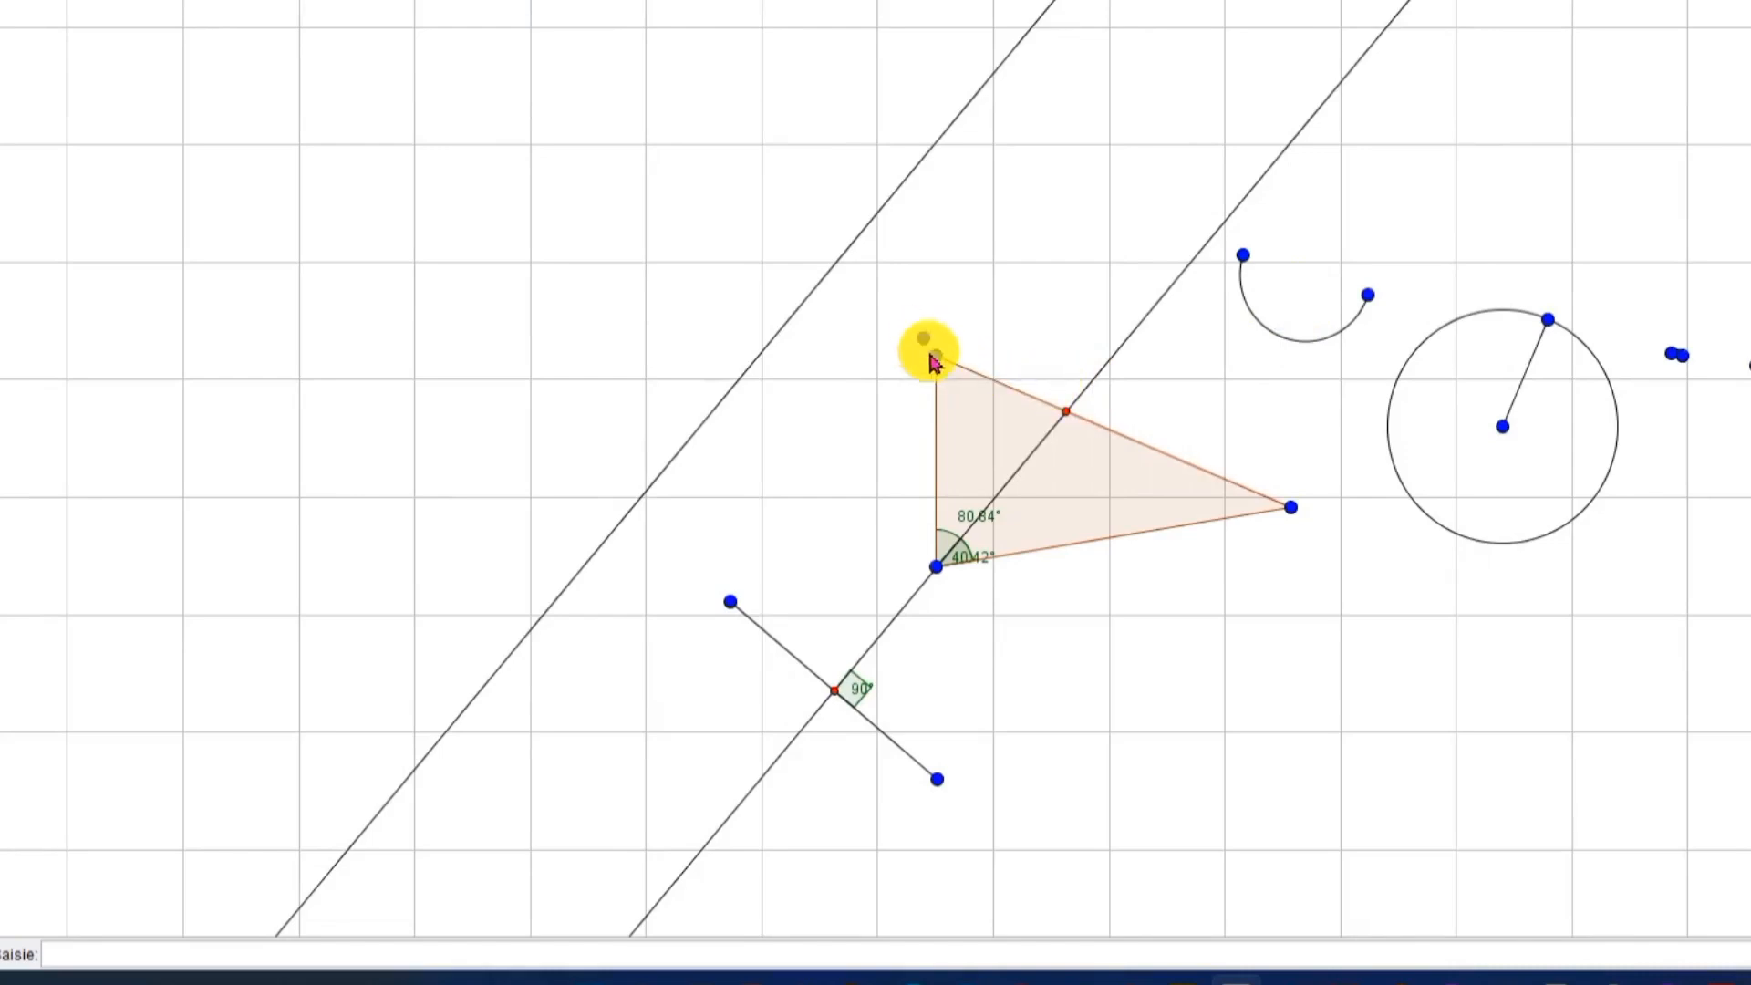
Draw two freehand Stylo strokes above the left slanted line: an angular hook and a nearly vertical line to its left
{"action": "left_click", "coordinate": [509, 0]}
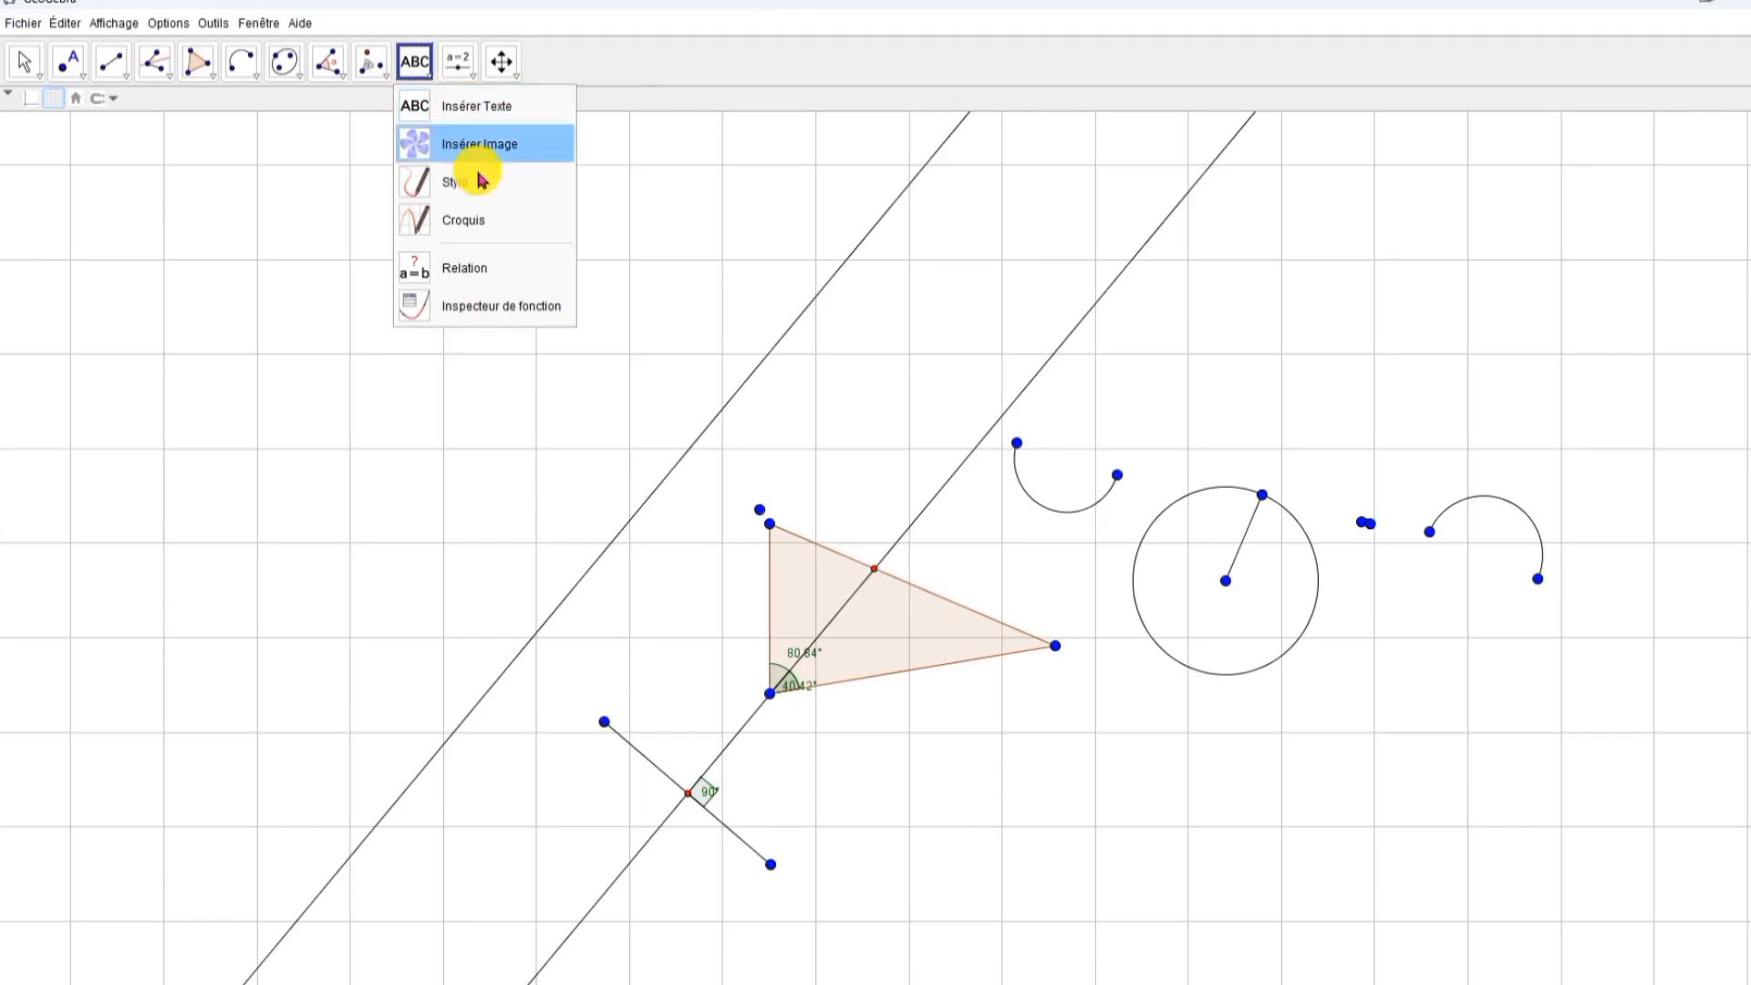
{"action": "left_click", "coordinate": [491, 191]}
{"action": "mouse_move", "coordinate": [475, 247]}
{"action": "left_mouse_down"}
{"action": "mouse_move", "coordinate": [553, 351]}
{"action": "mouse_move", "coordinate": [554, 313]}
{"action": "left_mouse_up"}
{"action": "left_click_drag", "start_coordinate": [241, 151], "coordinate": [260, 343]}
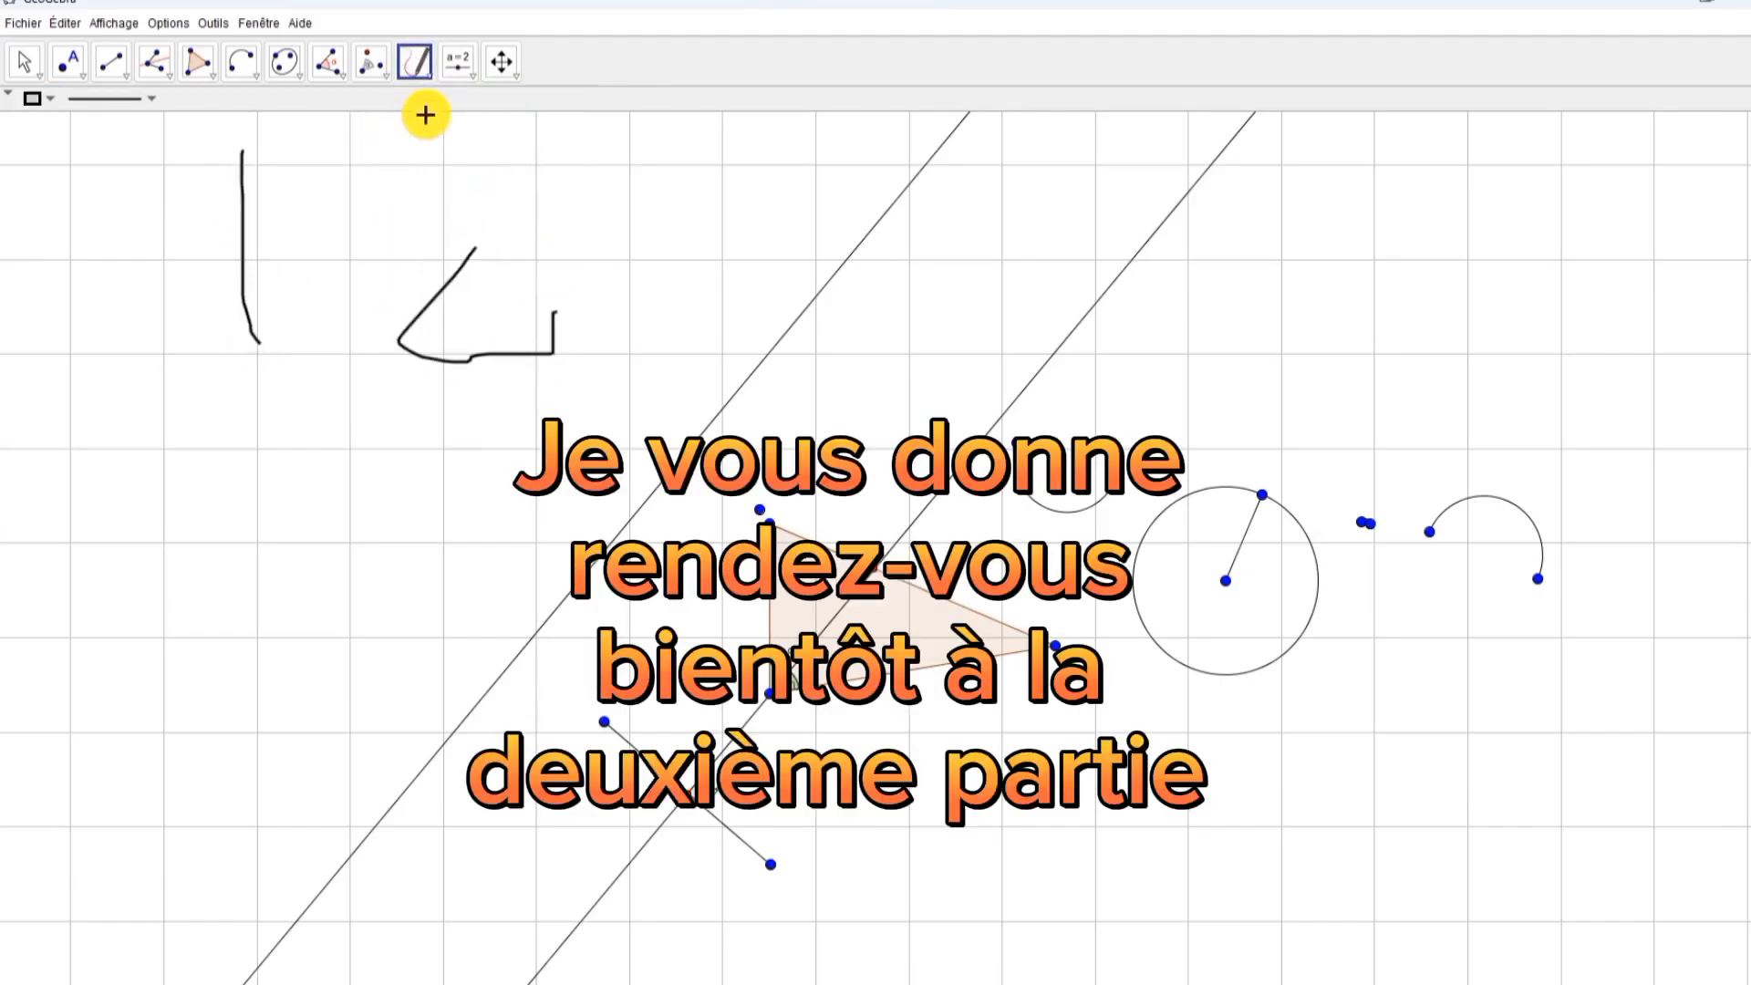
Activate the Curseur tool for adding a slider
{"action": "left_click", "coordinate": [472, 79]}
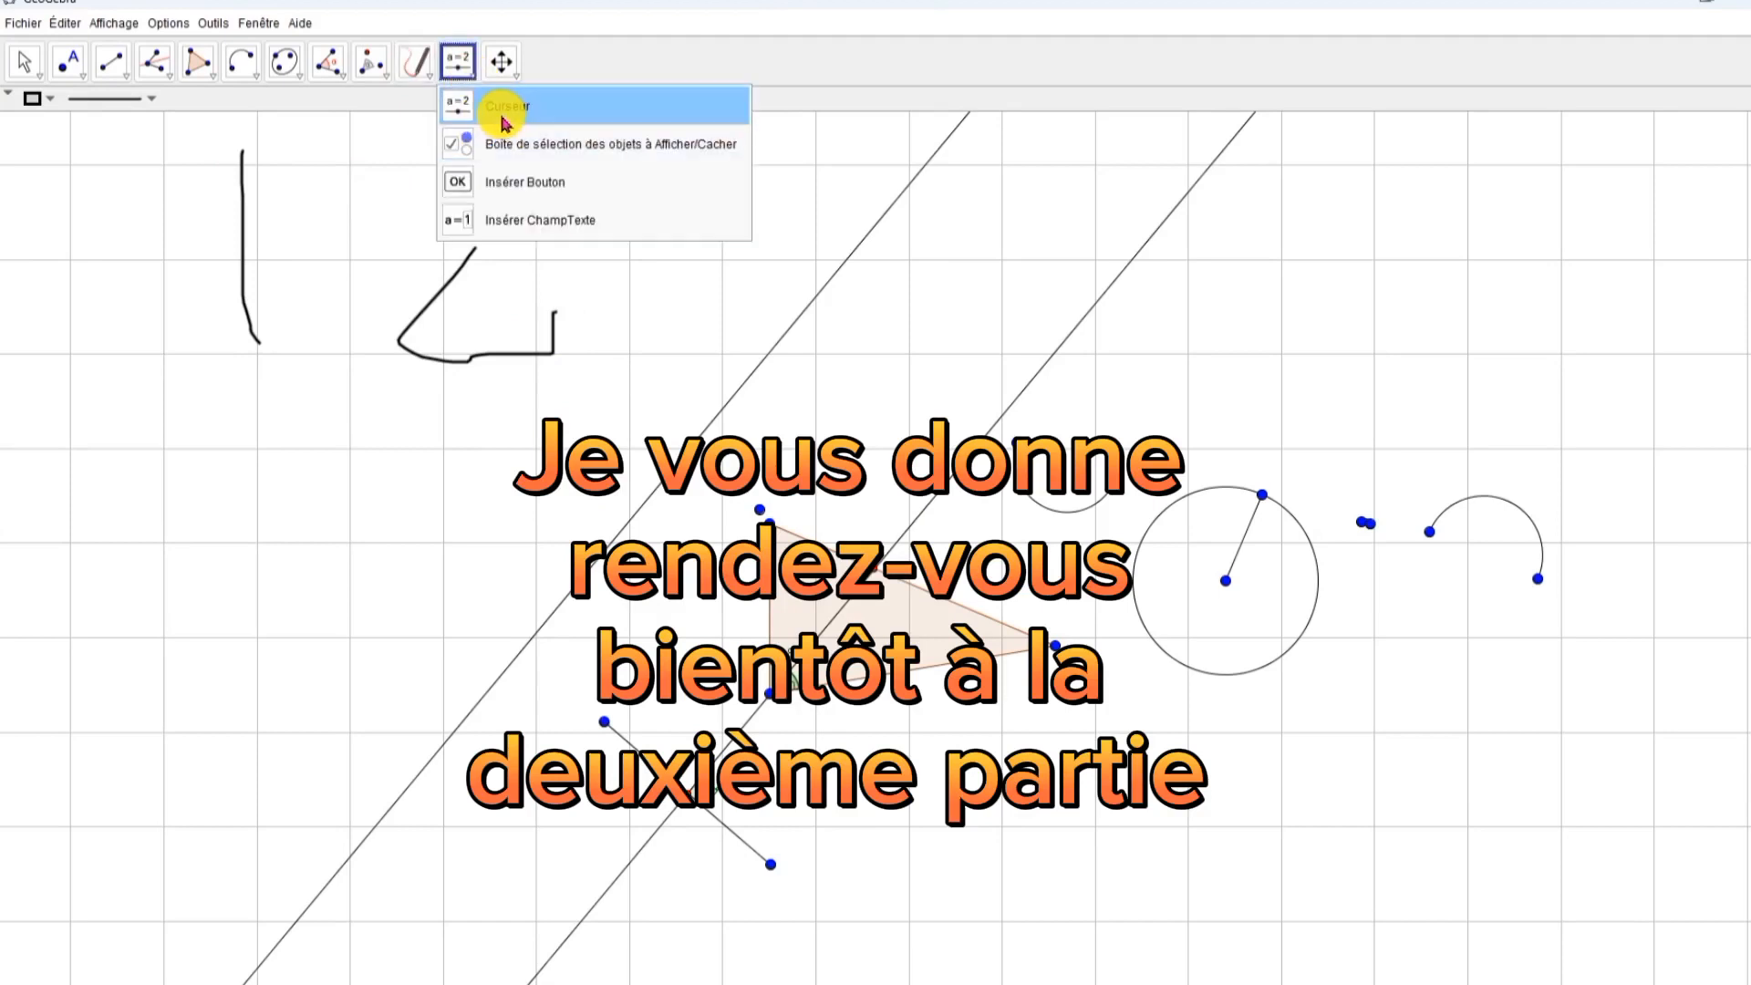
{"action": "left_click", "coordinate": [504, 119]}
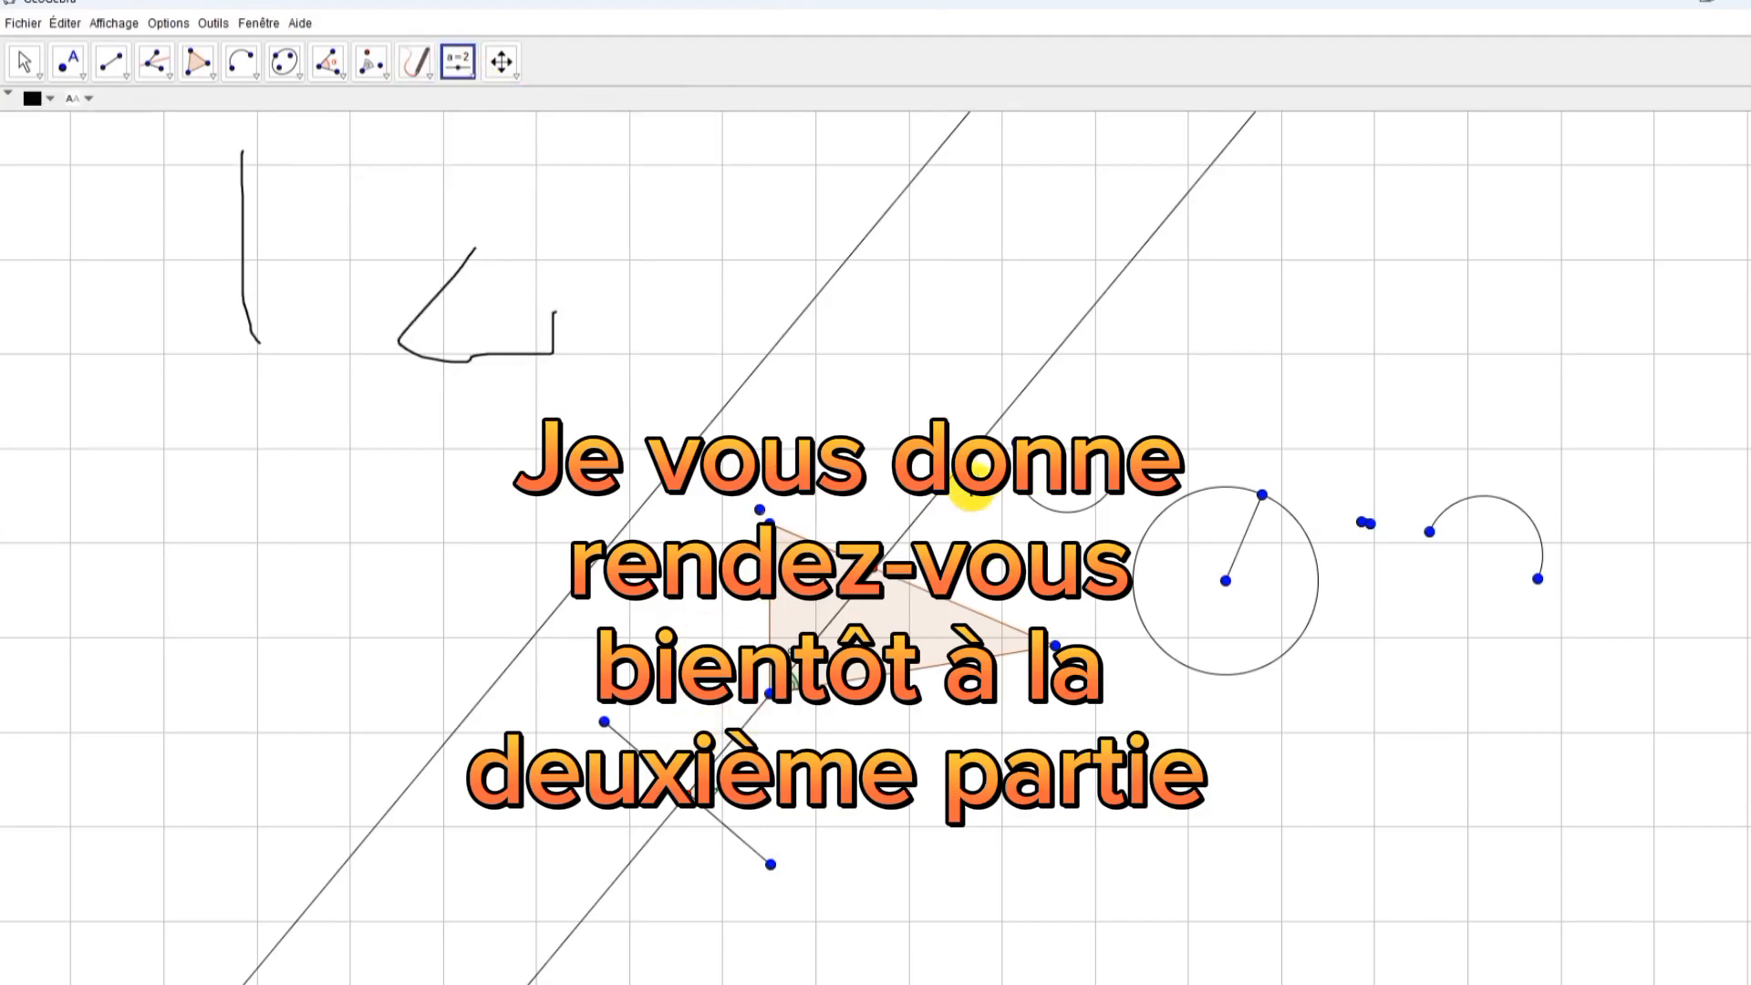